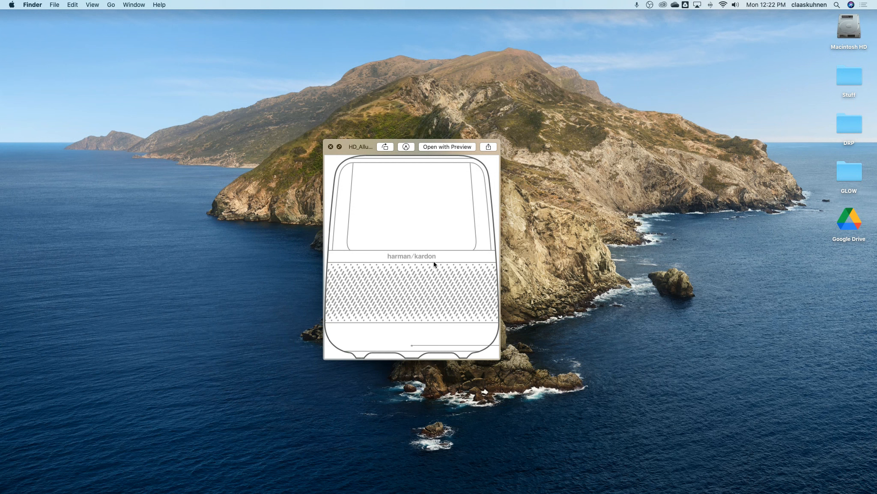
Step: Close the preview of the HD_Allure_Spec image and switch to Blender 2.92 Beta
key(space)
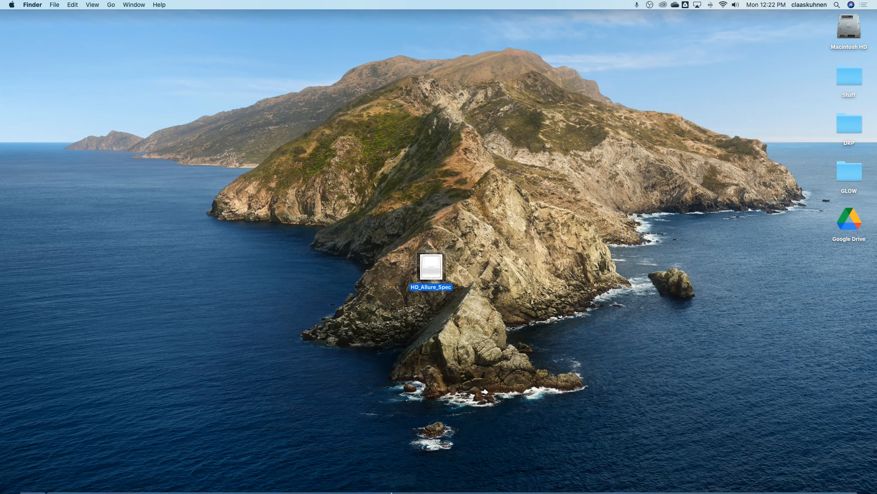
mouse_move(393, 492)
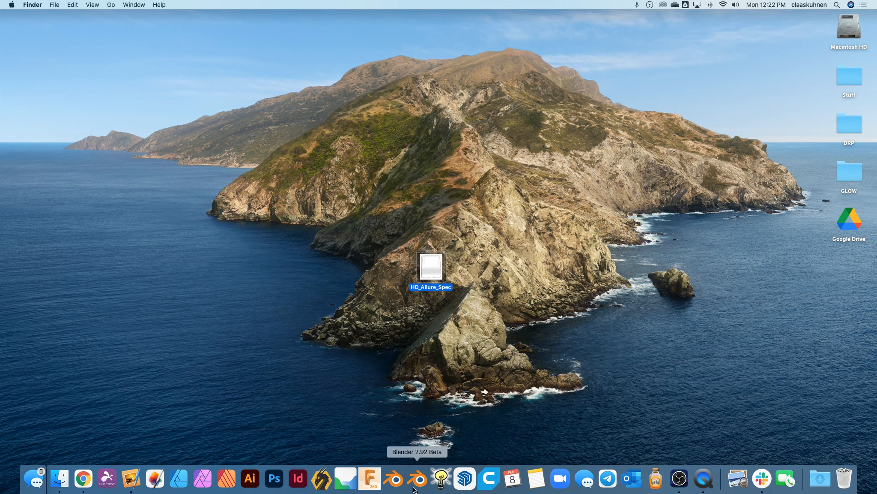
click(414, 488)
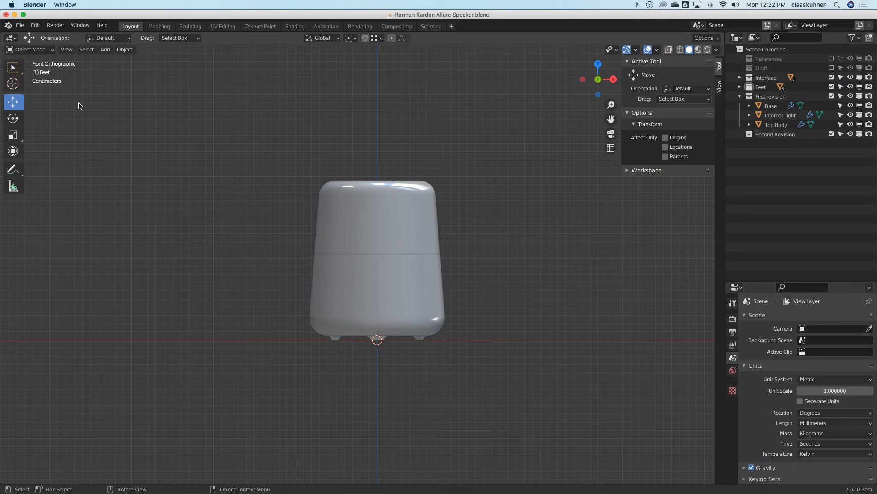
Step: Add HD_Allure_Spec.png from the desktop as a background image aligned to the front view
click(107, 51)
mouse_move(167, 162)
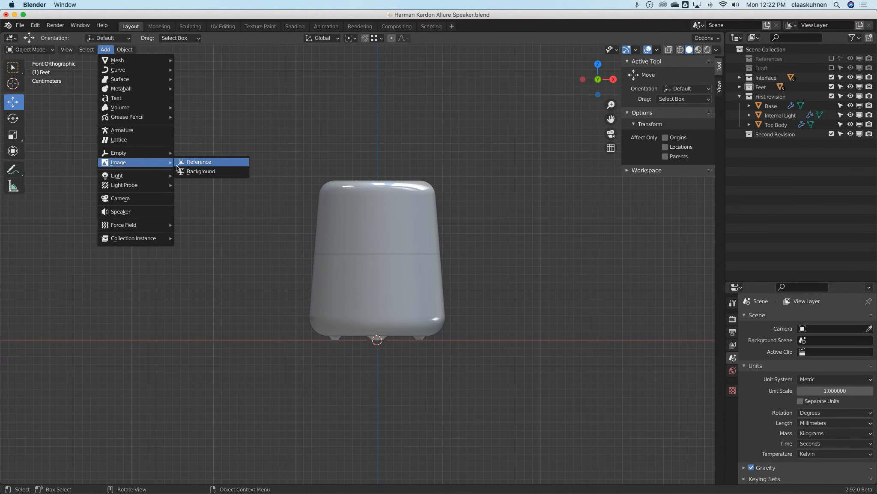
click(200, 172)
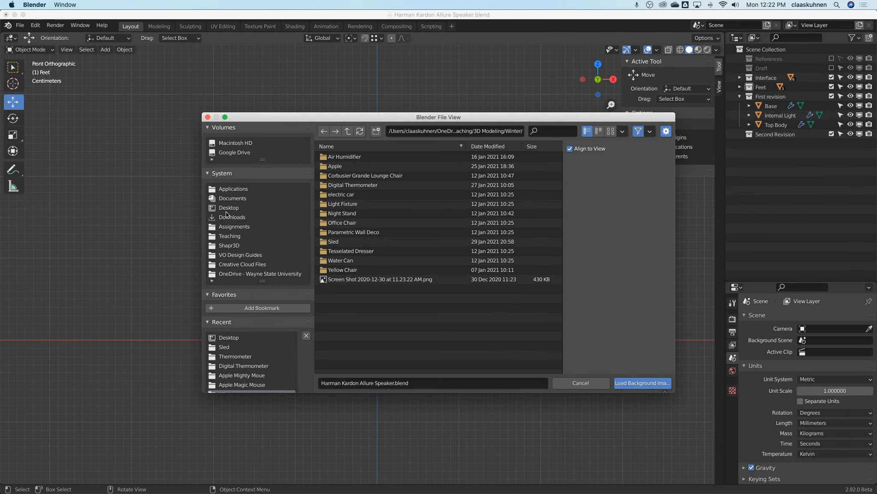
click(352, 184)
click(642, 382)
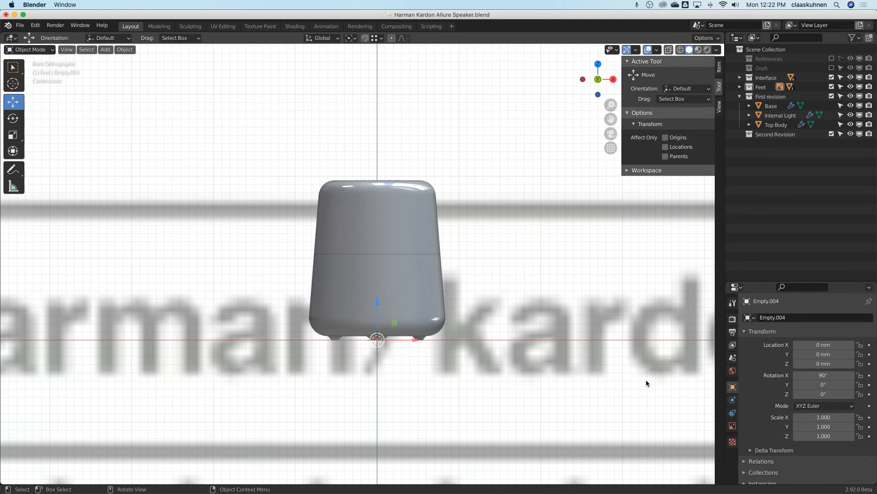
Step: Set the background image's Y offset to 0 so its bottom edge sits on the ground line
click(733, 425)
click(852, 361)
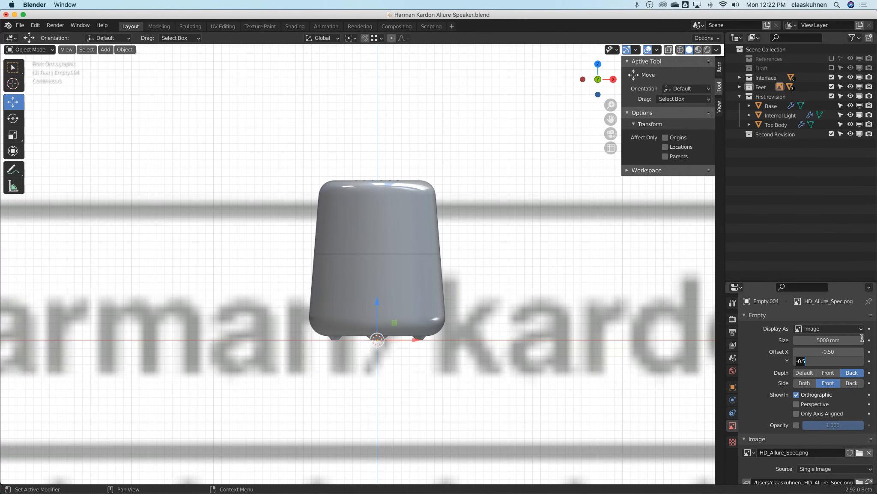
text(0)
key(Return)
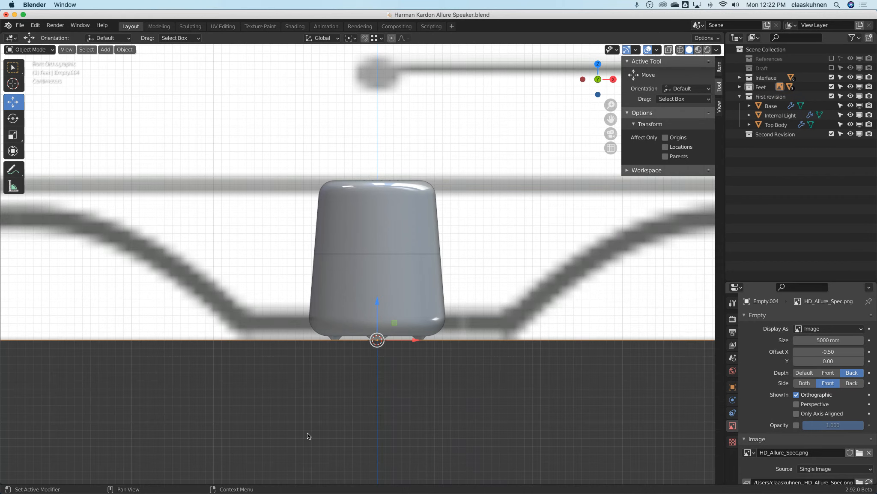
Step: Scale the background image down in several passes until it roughly matches the speaker model's size
scroll(341, 316, up, 6)
scroll(311, 249, down, 8)
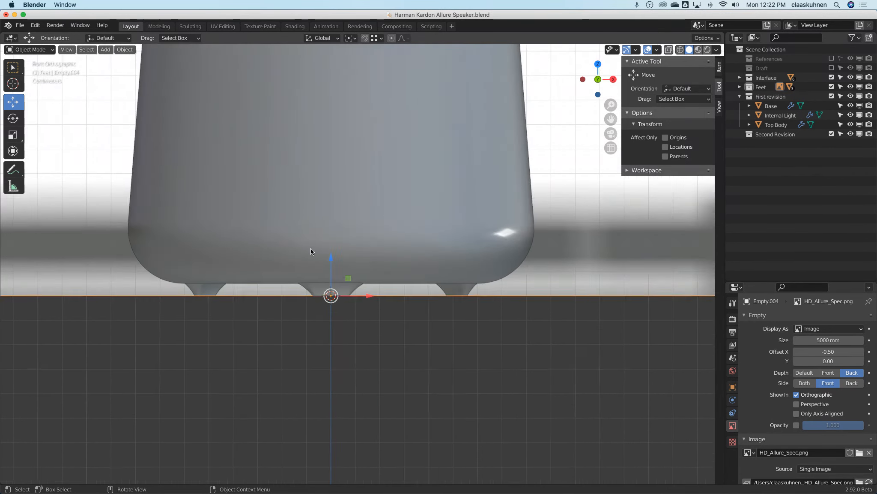
key(s)
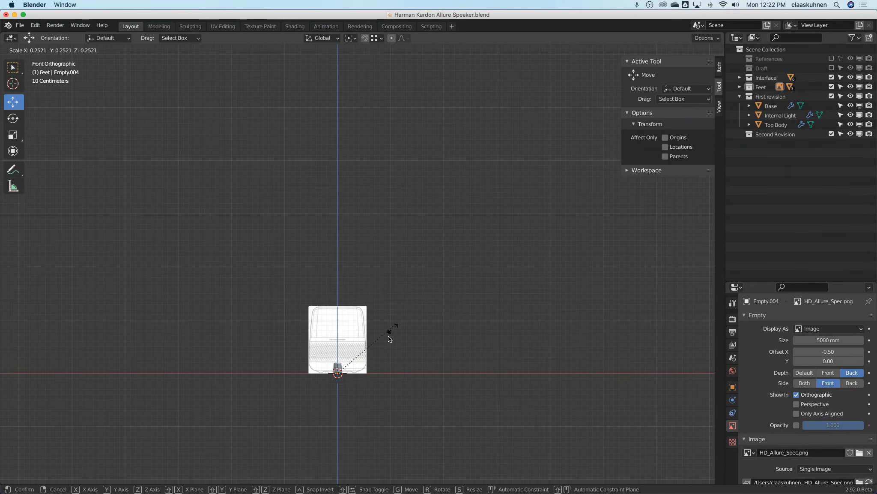
click(377, 344)
scroll(372, 356, up, 7)
key(s)
click(319, 402)
shift+middle_drag(280, 347, 374, 243)
scroll(378, 249, up, 8)
key(s)
click(409, 246)
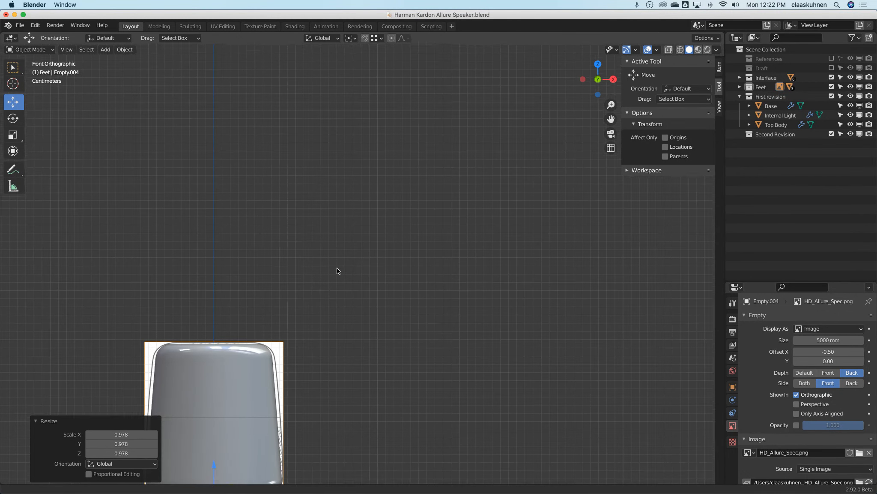
Step: Show the model in wireframe and scale the image by about 0.992 to fit the speaker's top edge
shift+middle_drag(322, 289, 429, 179)
scroll(429, 179, up, 3)
key(z)
click(370, 188)
shift+middle_drag(311, 235, 419, 160)
scroll(425, 160, up, 6)
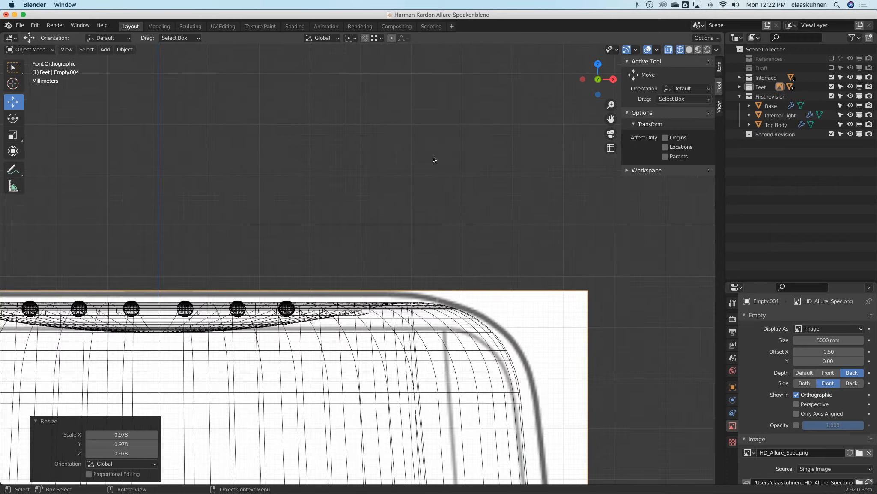
key(s)
click(429, 167)
Step: Move the background image down about 0.8 mm along Z to line its drawn feet up with the modeled feet
scroll(429, 168, down, 3)
scroll(430, 167, down, 3)
shift+middle_drag(373, 482, 412, 308)
scroll(409, 310, up, 14)
shift+middle_drag(292, 234, 352, 300)
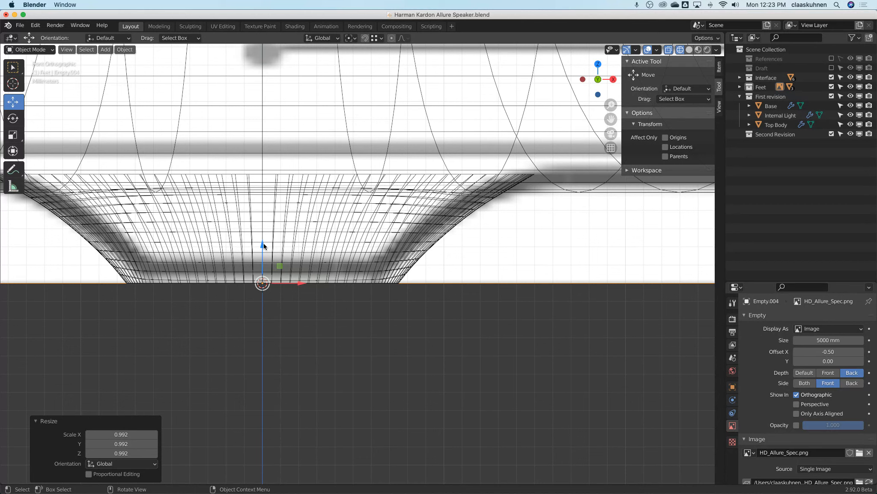
drag(262, 245, 268, 261)
scroll(269, 263, down, 16)
shift+middle_drag(291, 220, 291, 371)
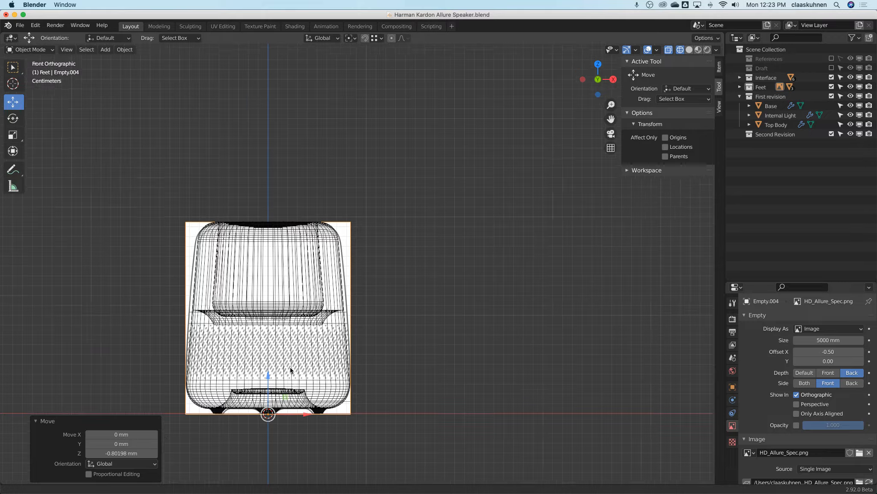
Step: Scale the image by about 1.004 to match the speaker's top outline, check the feet, and return to solid shading
scroll(317, 222, up, 10)
key(s)
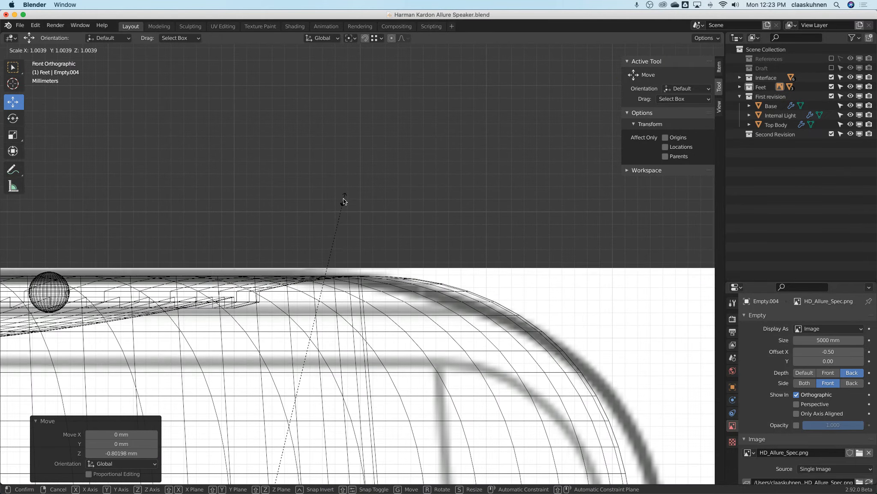
click(343, 200)
scroll(343, 200, down, 15)
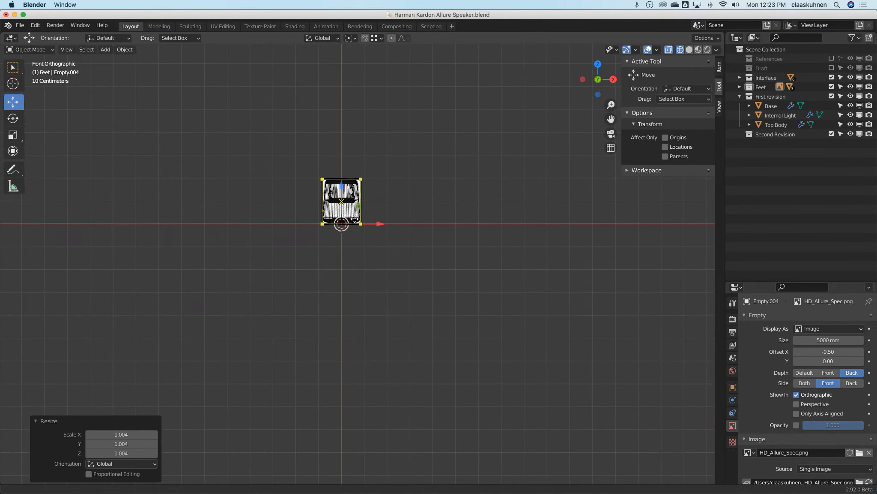
scroll(295, 212, up, 17)
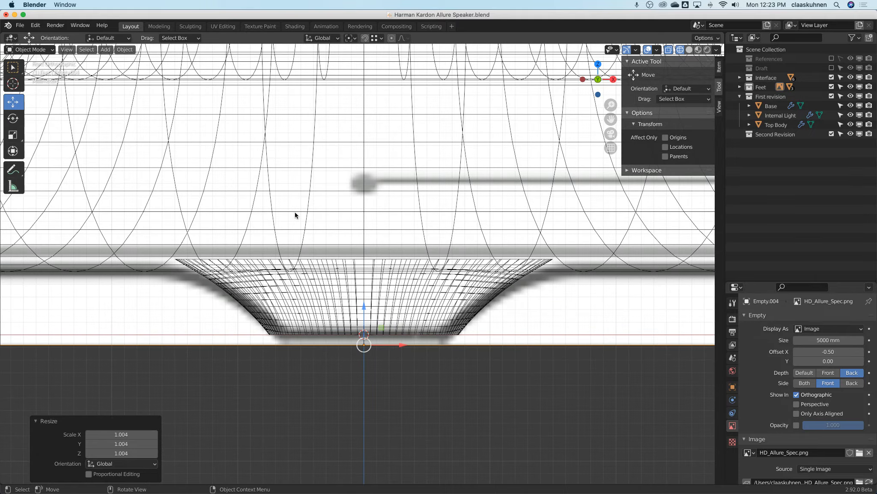
scroll(295, 214, down, 12)
key(shift+z)
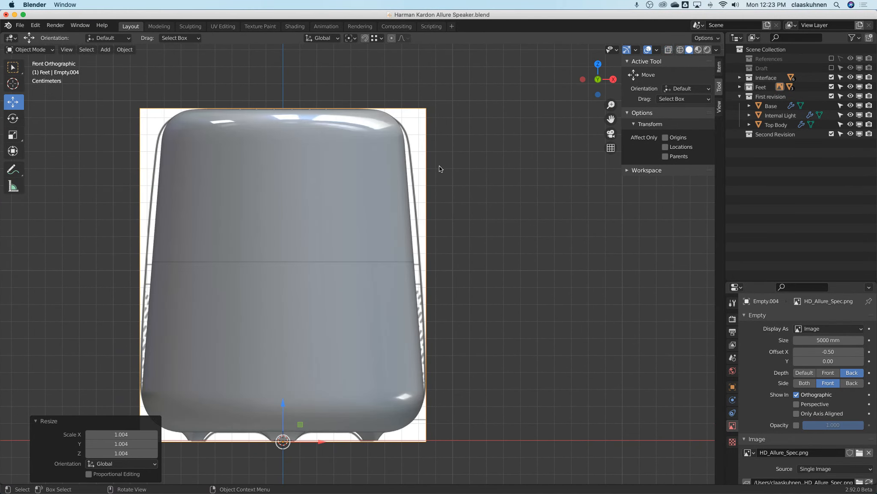
Step: Enable opacity for the background image, set it to 0.1, and check it from an angle before returning to front view
click(796, 425)
click(812, 425)
text(0.2)
key(Return)
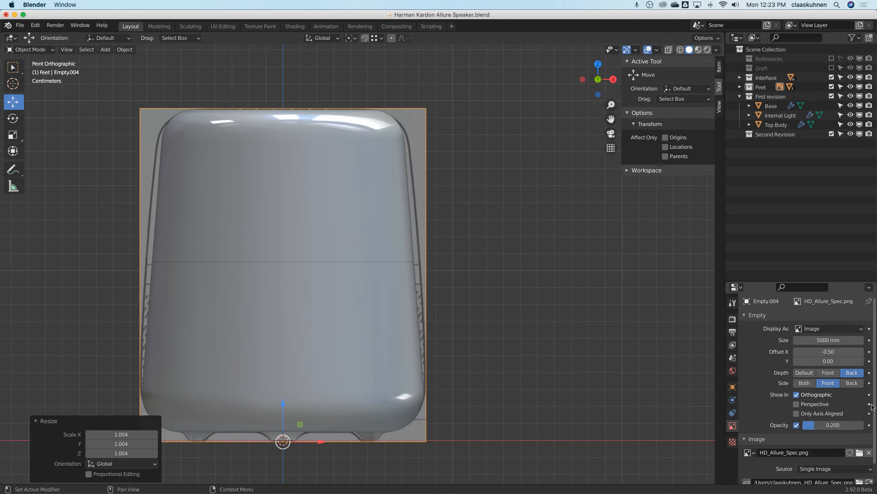
click(834, 423)
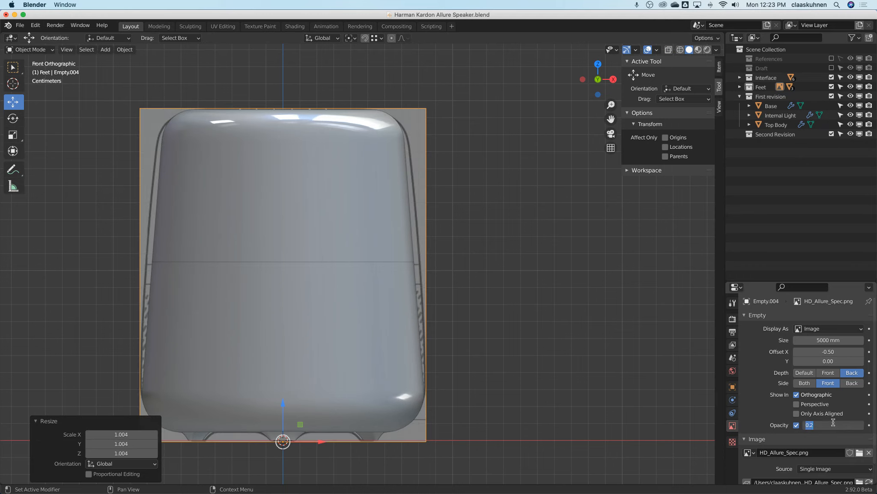
text(0.1)
key(Return)
middle_drag(569, 199, 688, 157)
key(KP_1)
Step: Compare the image's side options in wireframe, make it display on both sides, and return to solid front view
key(z)
click(279, 158)
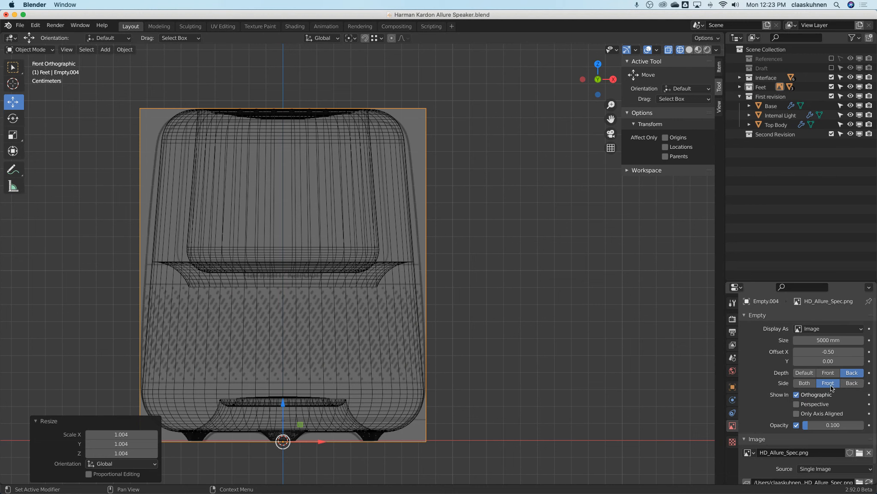
click(851, 384)
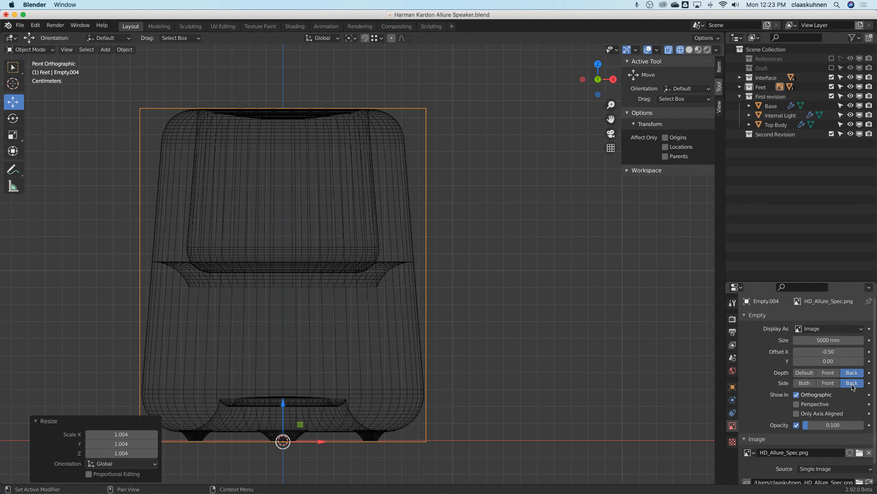
click(808, 383)
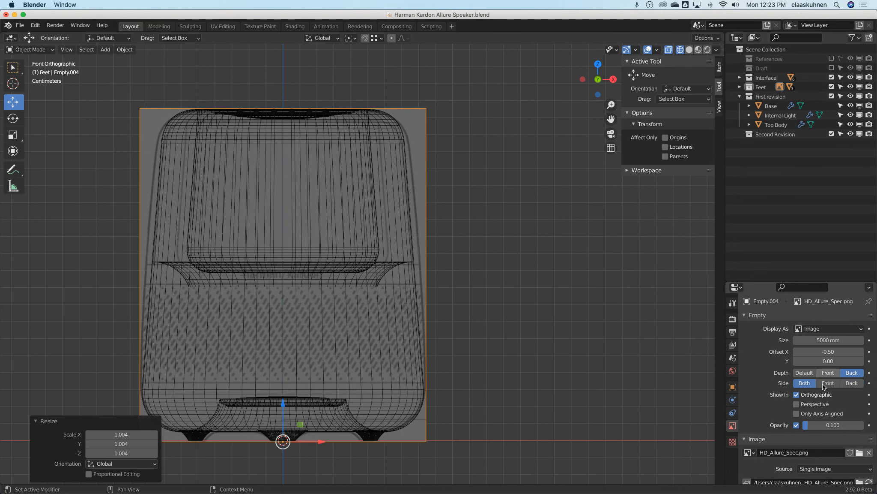
middle_drag(493, 223, 653, 260)
key(KP_1)
key(shift+z)
shift+middle_drag(465, 242, 516, 202)
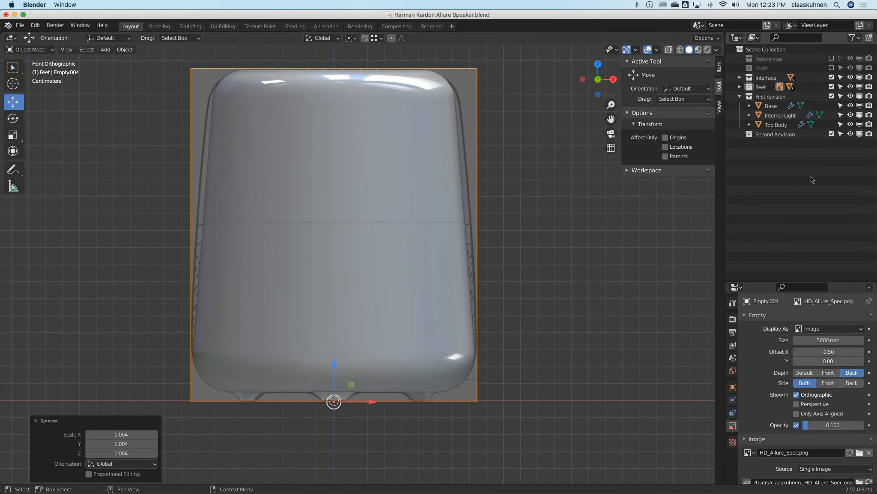
Step: Examine the Base, Internal Light and Top Body objects of the First revision collection by selecting them one after another
click(771, 106)
click(774, 116)
click(776, 125)
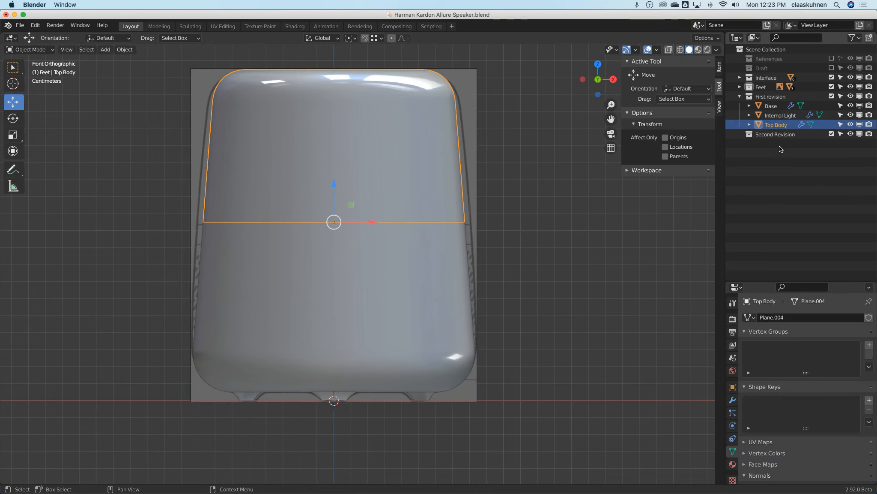
click(774, 107)
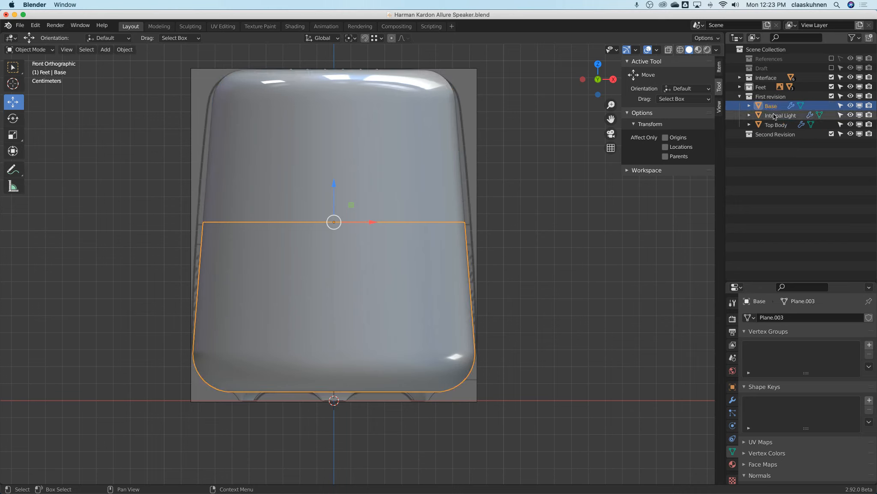
click(776, 125)
click(775, 115)
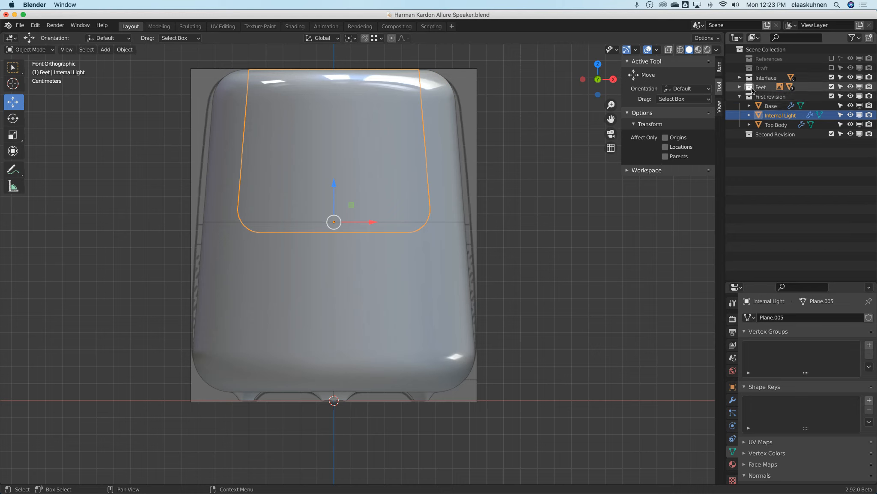
Step: Move the background image Empty.004 out of the Feet collection and into the Second Revision collection
click(740, 87)
drag(772, 99, 740, 195)
click(770, 96)
click(770, 107)
click(771, 114)
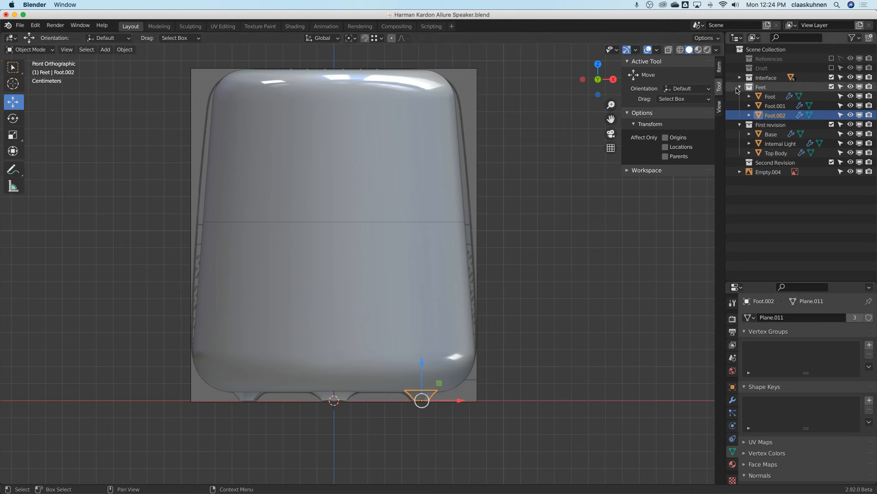
click(737, 88)
mouse_move(762, 86)
mouse_down()
mouse_move(766, 72)
mouse_move(762, 92)
mouse_up()
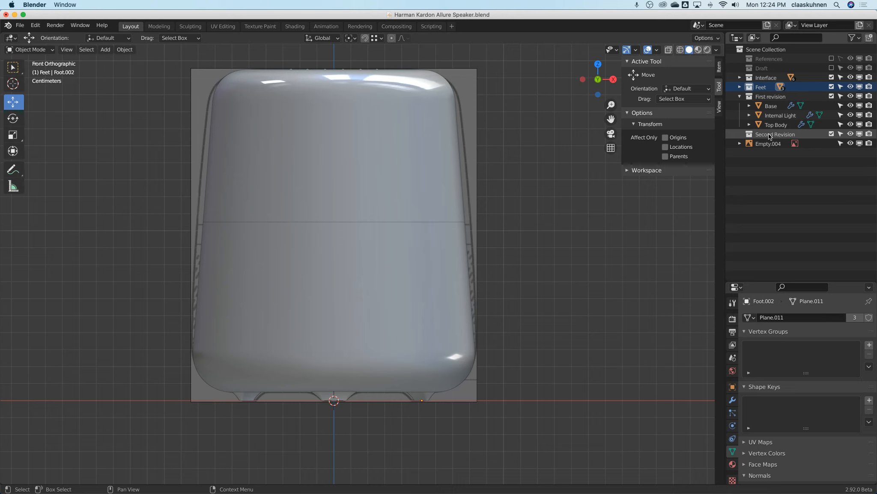
drag(764, 144, 771, 135)
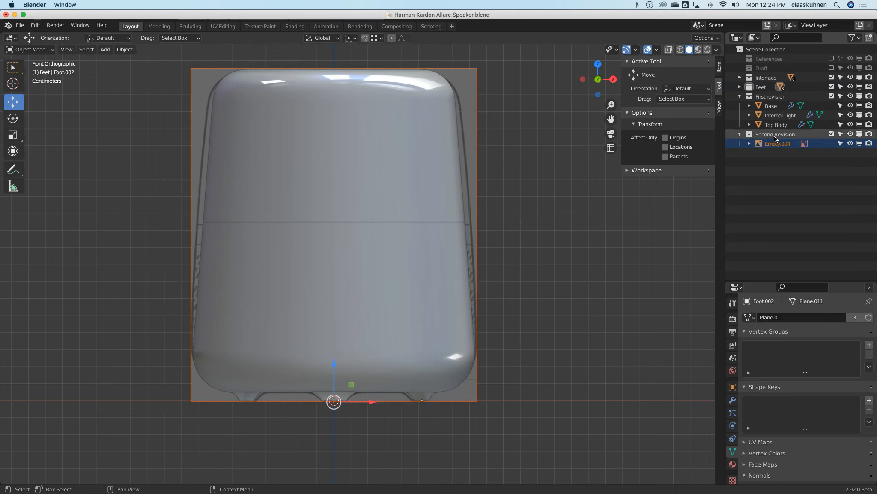
Step: Create a nested collection inside Second Revision and name it Reference Image
right_click(775, 135)
click(756, 137)
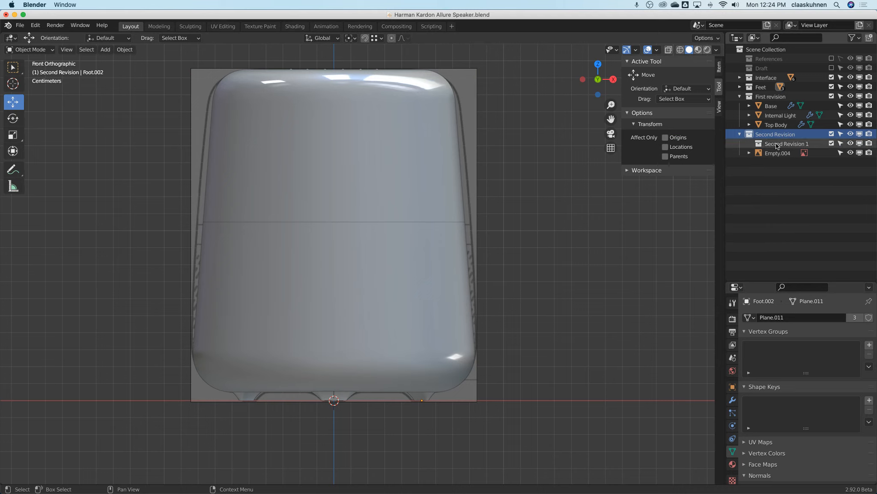
double_click(778, 144)
text(Re)
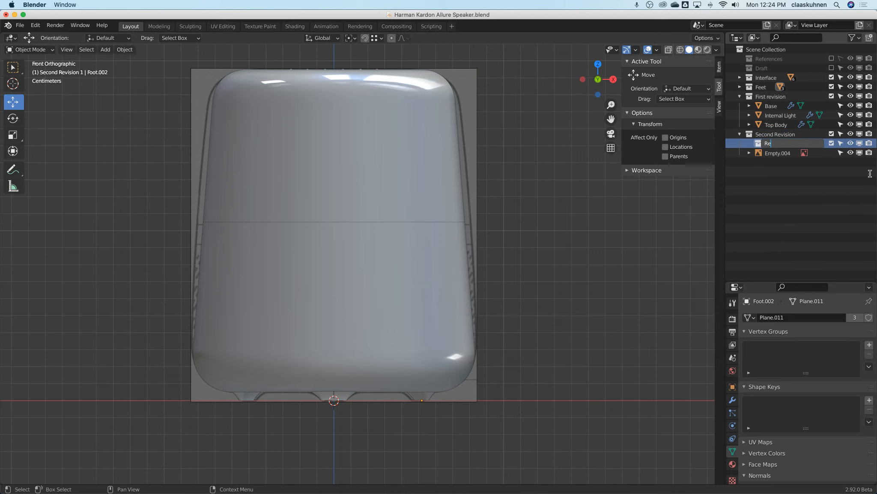
text(ference Image)
key(Return)
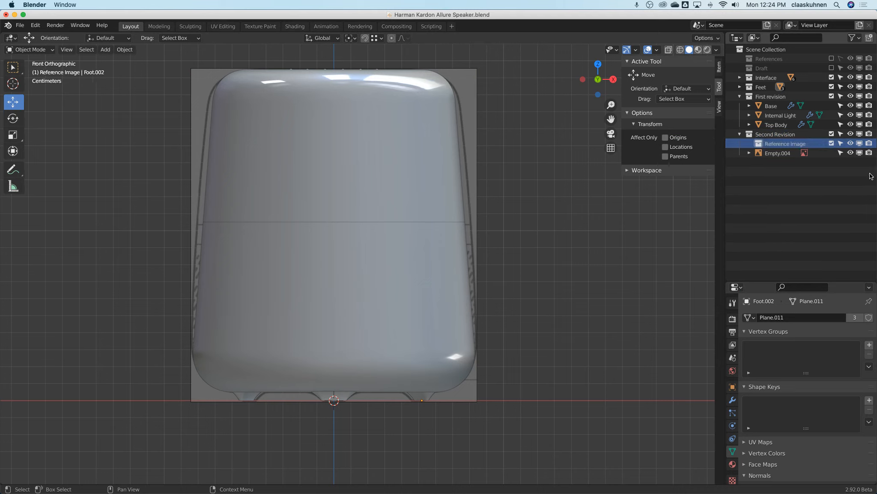
Step: Move Empty.004 into the Reference Image collection and make that collection unselectable in the viewport
drag(777, 153, 832, 145)
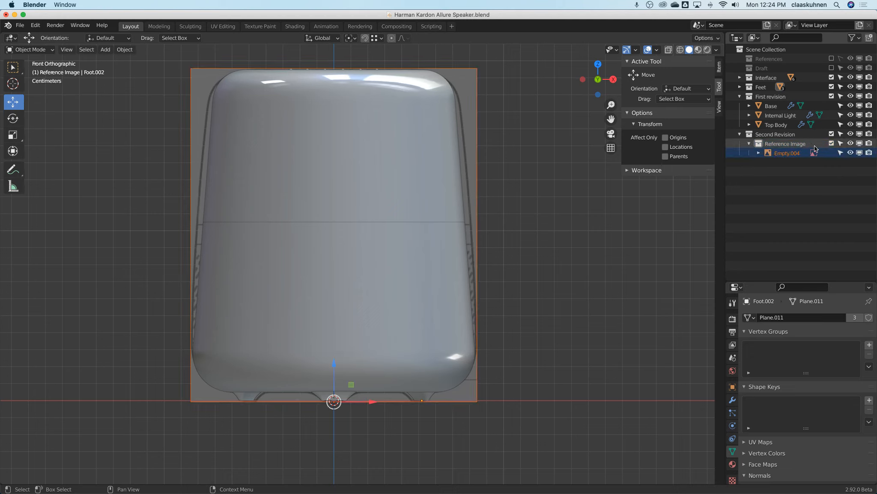
click(841, 144)
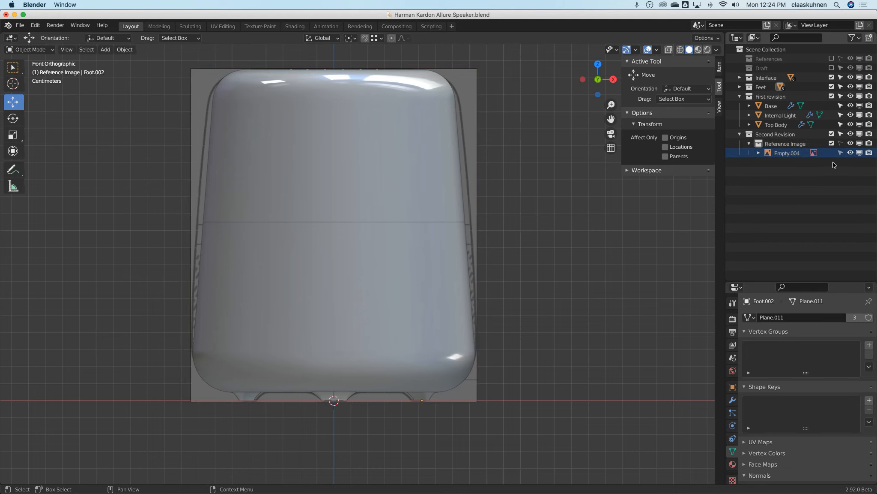
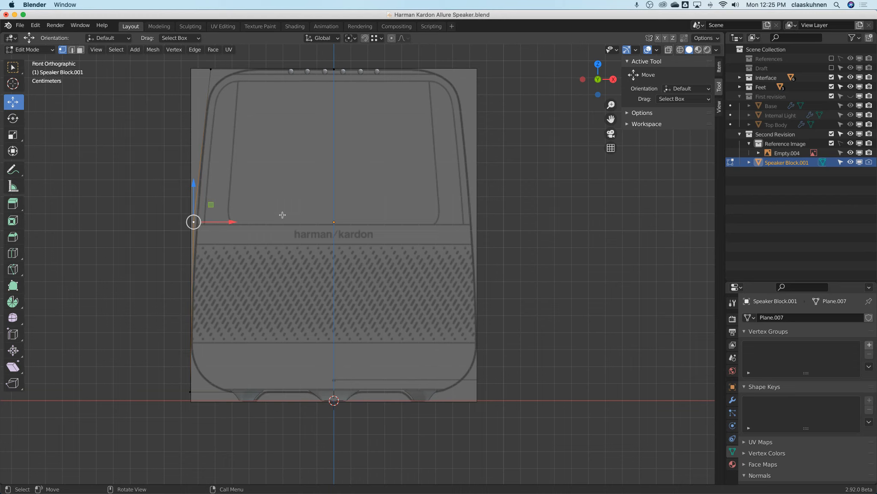
Step: Add a Bevel modifier with a 60 mm amount to Speaker Block.001 and set the side vertex's bevel weight to 1.00
click(733, 399)
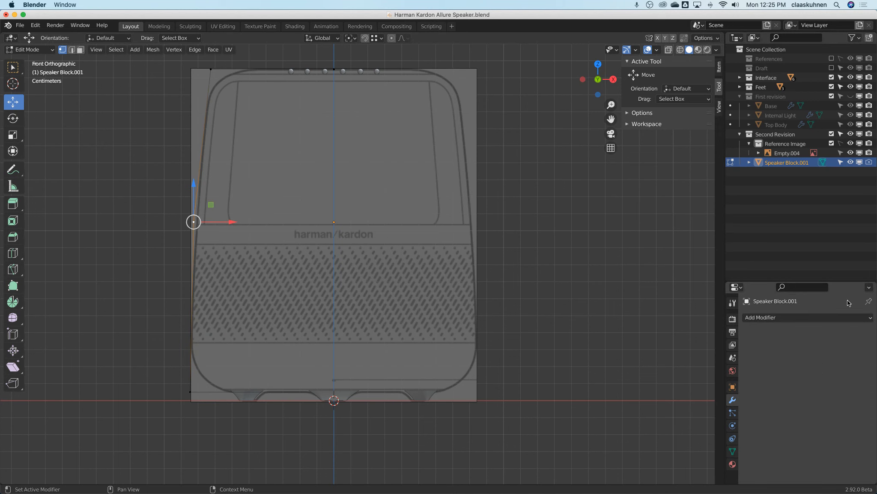
click(763, 318)
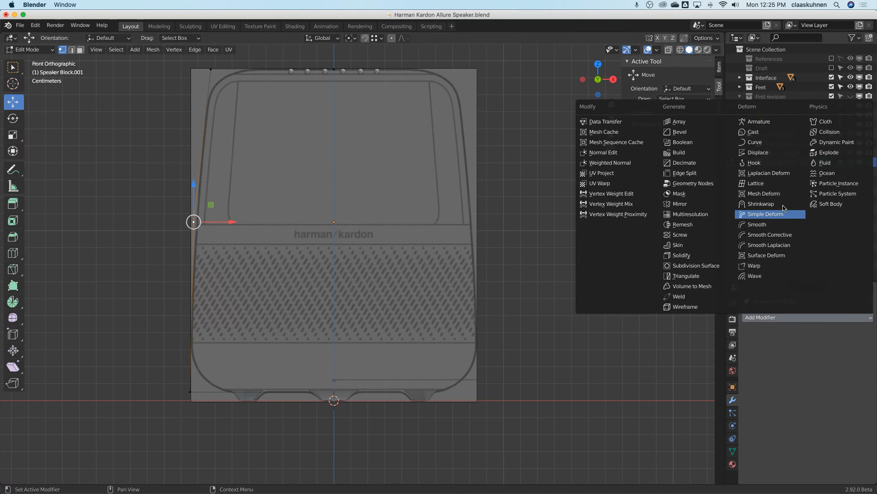
click(698, 133)
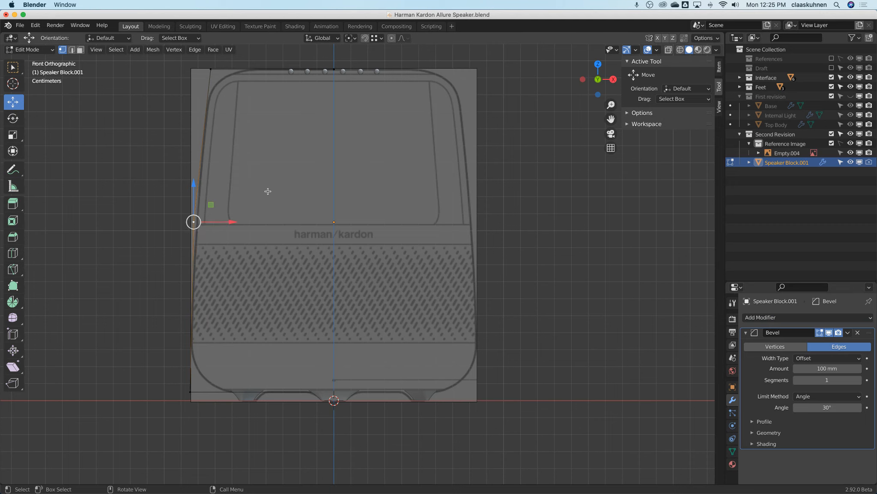
click(720, 67)
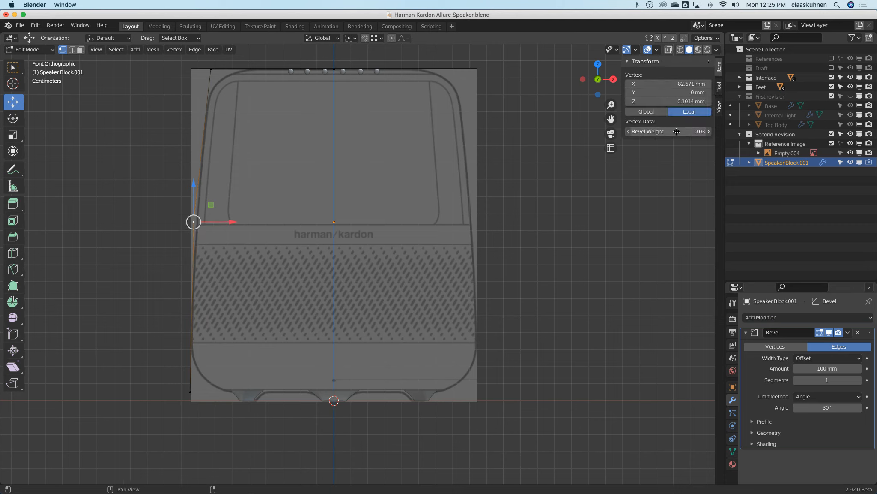
click(827, 368)
text(60)
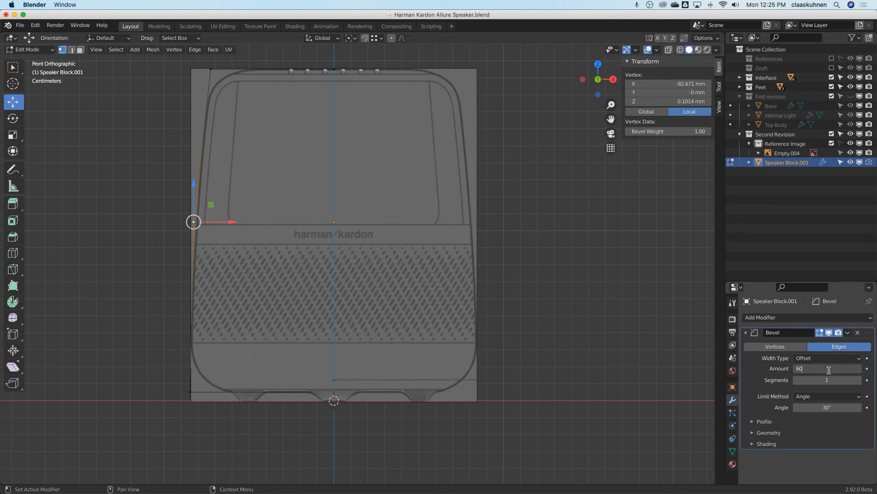
key(Return)
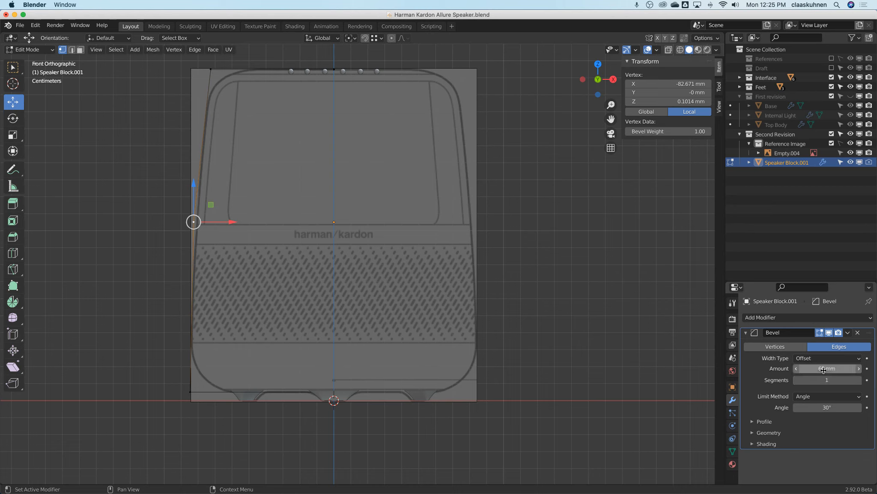
Step: Switch the Bevel modifier to affect vertices and limit it by weight, and return to Object Mode
click(781, 348)
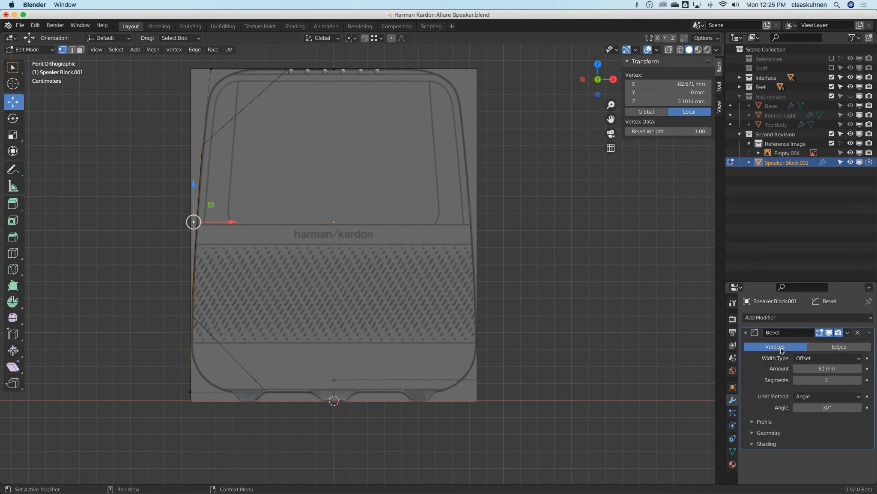
click(828, 396)
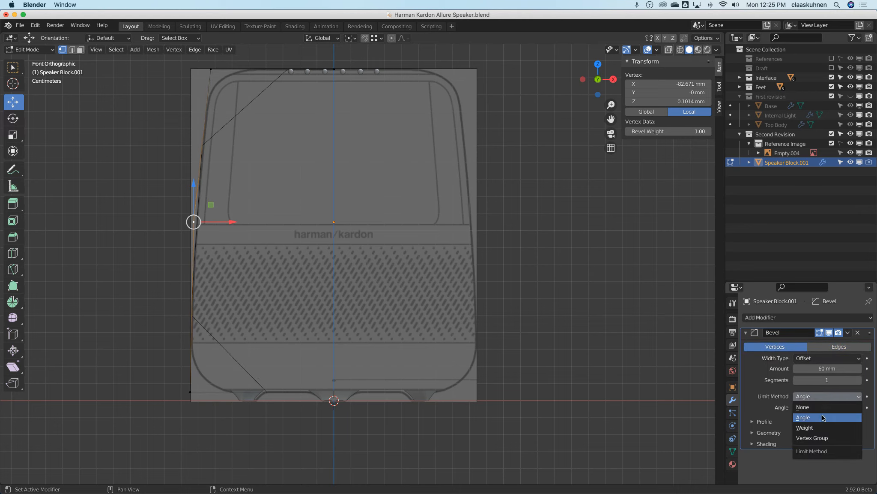
click(825, 427)
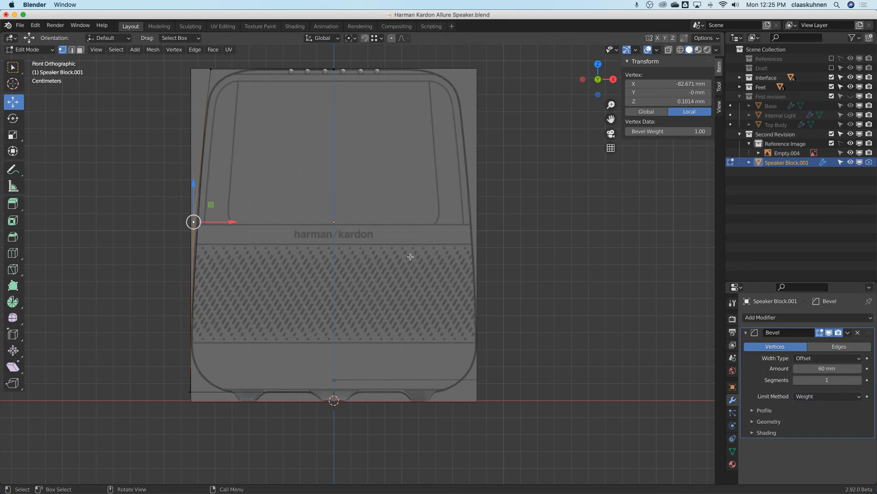
scroll(217, 196, up, 3)
scroll(217, 196, down, 5)
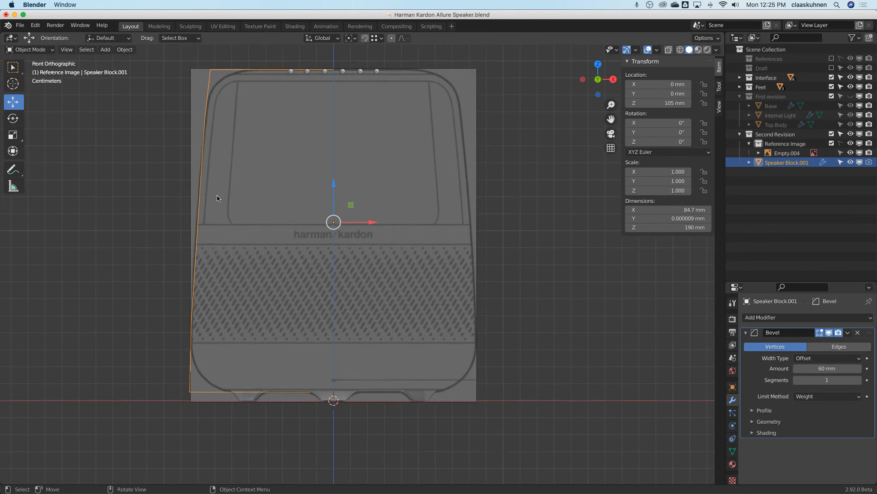
key(Tab)
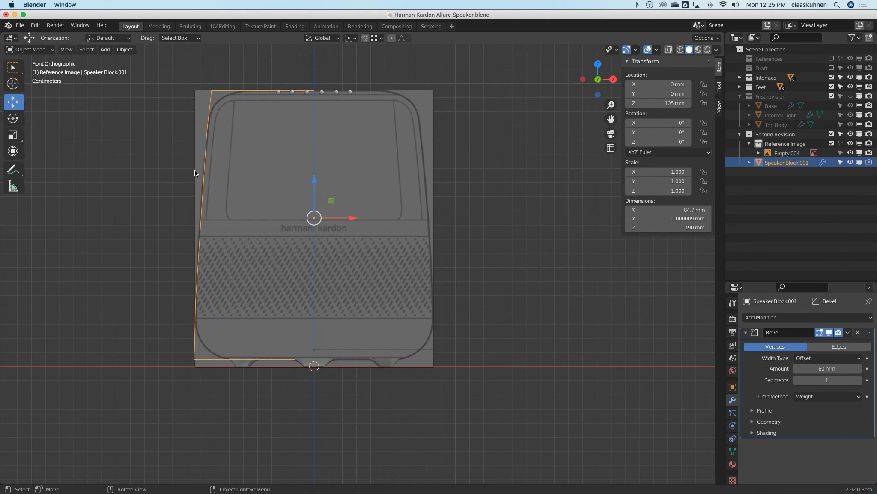
Step: Set the Bevel modifier's amount to 70 mm and its segments to 15
scroll(194, 170, up, 2)
mouse_move(826, 368)
mouse_down()
mouse_move(809, 368)
mouse_move(834, 368)
mouse_up()
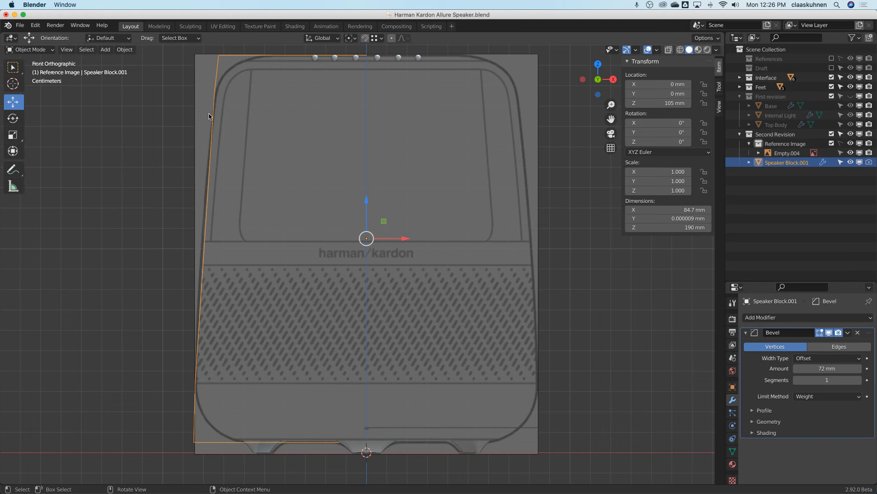
click(833, 368)
text(70)
key(Return)
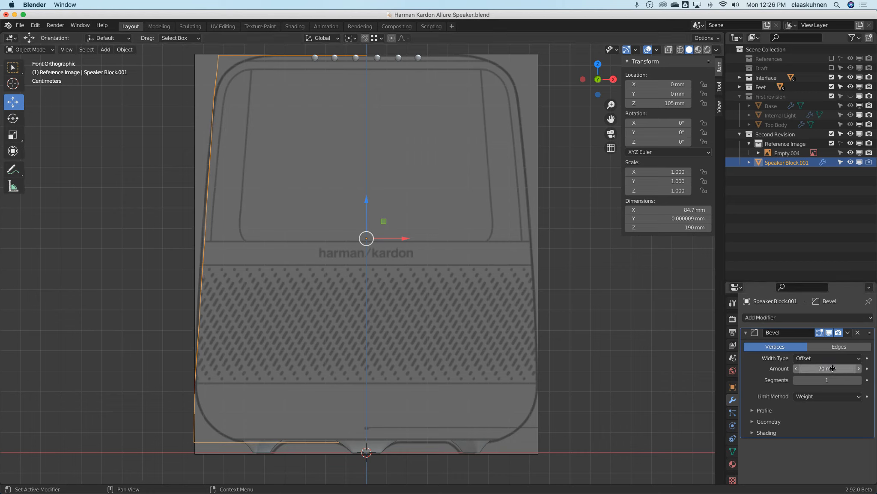
click(822, 381)
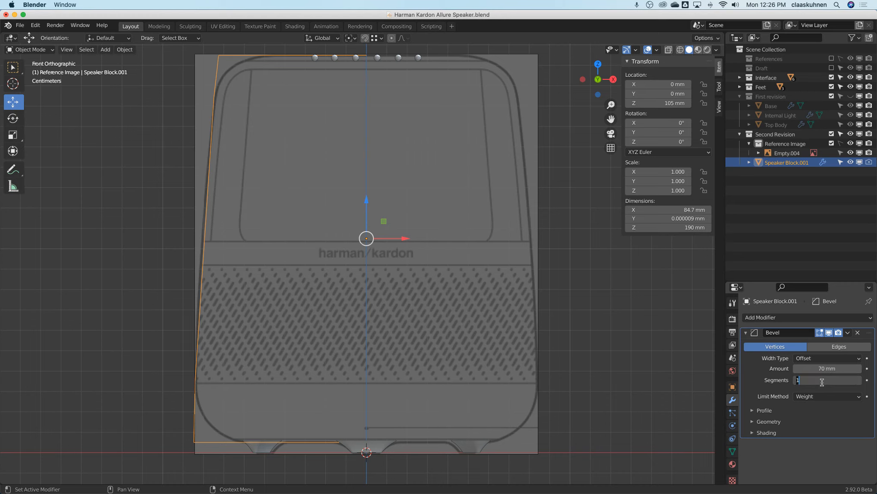
text(15)
key(Return)
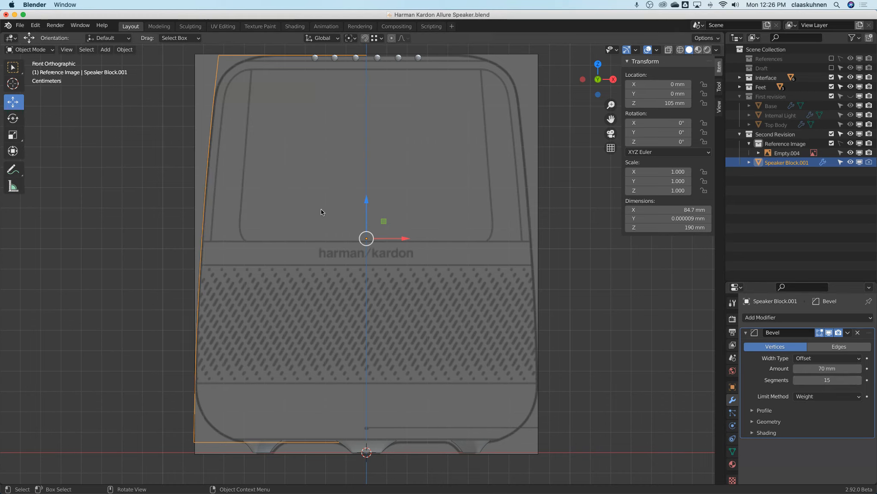
Step: Raise the bevel weight of the outline's upper corner vertex to about 0.31 to match the reference curve
key(Tab)
shift+middle_drag(285, 147, 279, 175)
click(214, 85)
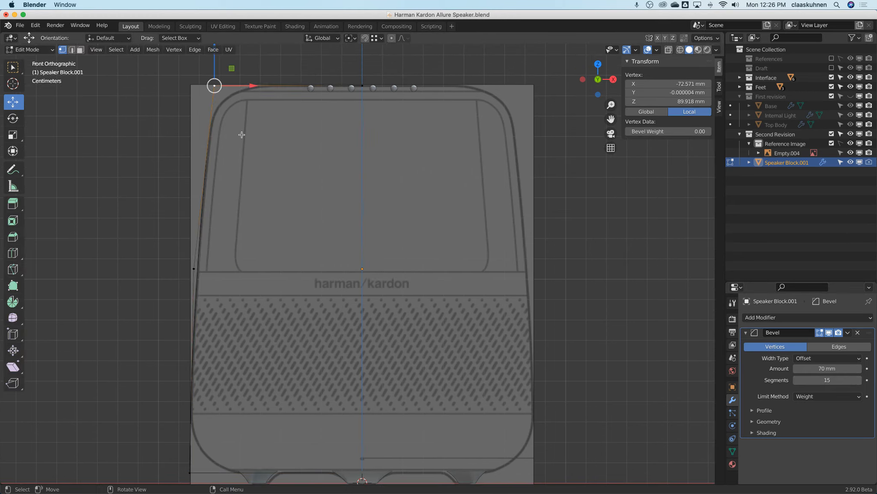
drag(667, 131, 680, 131)
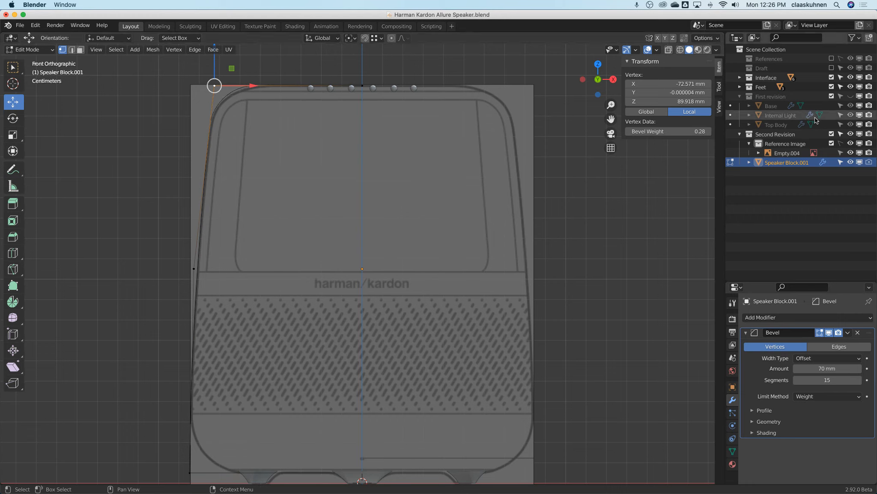
drag(680, 131, 578, 119)
Step: Raise the bevel weight of the outline's lower corner vertex to about 0.41 and leave Edit Mode
shift+middle_drag(271, 300, 299, 205)
click(218, 381)
mouse_move(684, 131)
mouse_down()
mouse_move(674, 133)
mouse_move(686, 131)
mouse_up()
key(Tab)
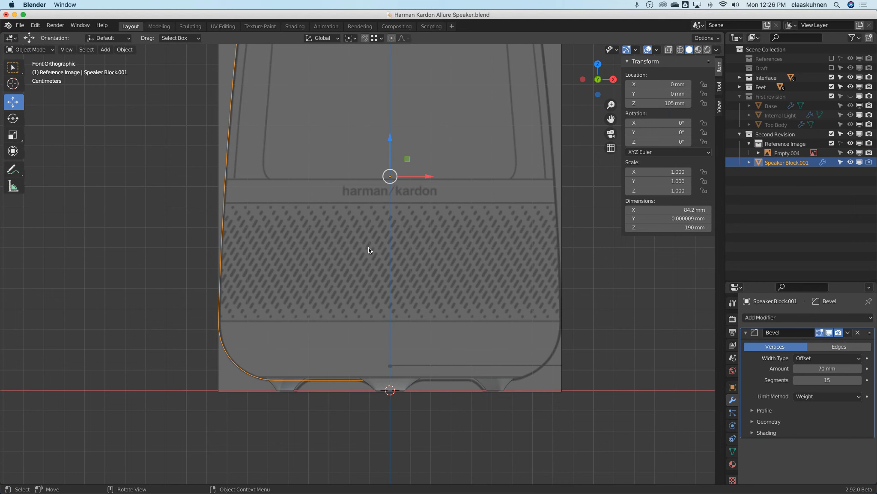
Step: Set the Bevel modifier's superellipse profile shape to 0.55
scroll(368, 247, down, 3)
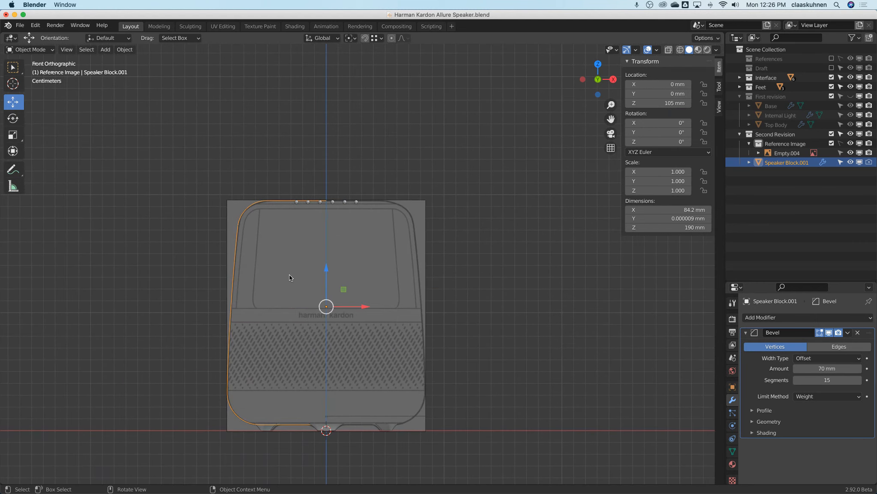
scroll(244, 198, up, 8)
scroll(275, 256, down, 5)
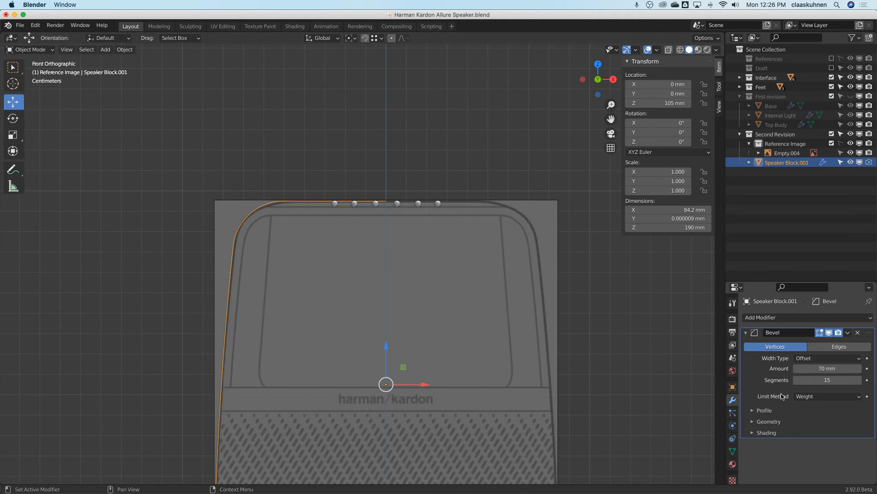
click(757, 411)
click(823, 435)
key(BackSpace)
text(.55)
key(Return)
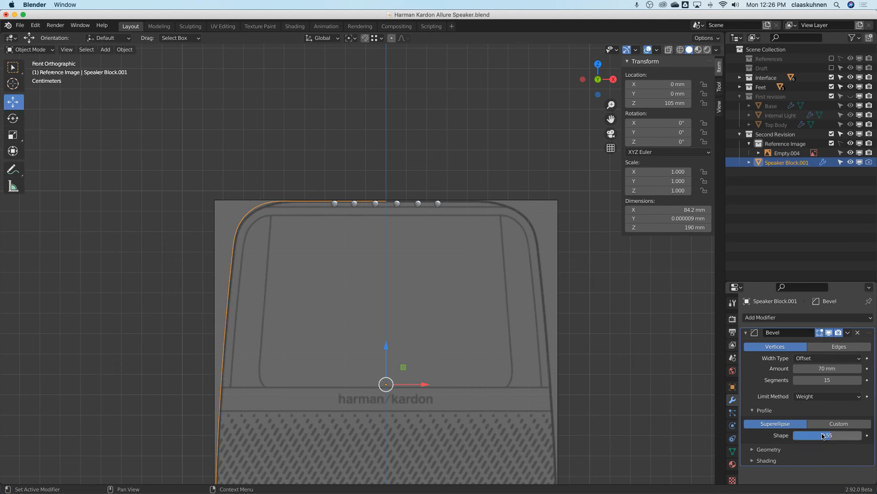
Step: Fine-tune the upper corner vertex's bevel weight to 0.34 so the rounding follows the reference image
scroll(183, 226, up, 4)
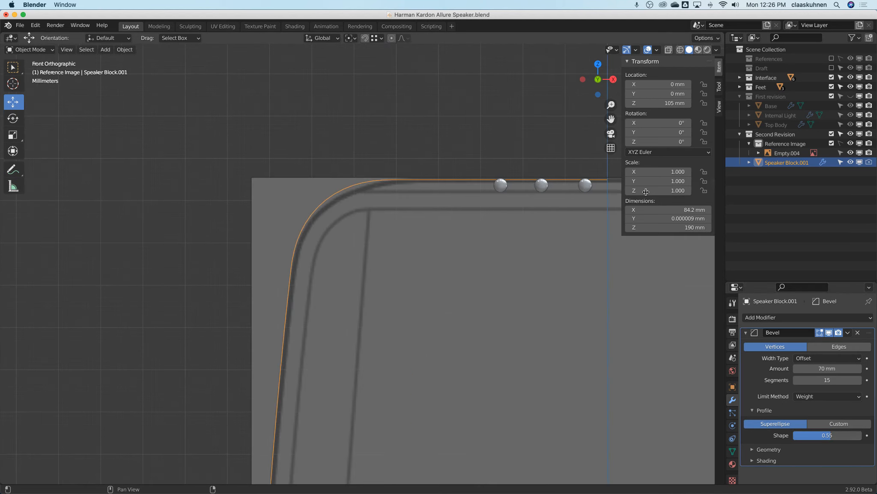
key(Tab)
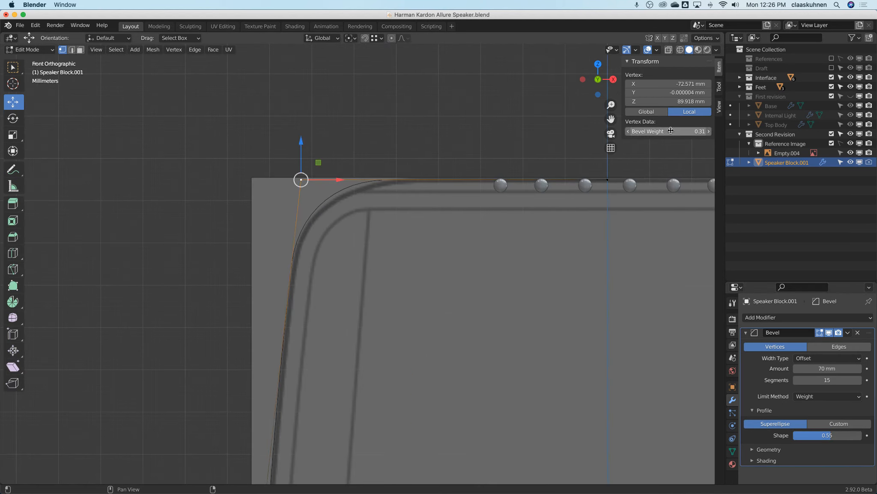
drag(679, 129, 685, 130)
Step: Fine-tune the lower corner vertex's bevel weight to fit the reference curve and leave Edit Mode
scroll(488, 168, down, 3)
shift+middle_drag(464, 234, 460, 178)
shift+middle_drag(427, 419, 441, 221)
shift+middle_drag(419, 361, 430, 292)
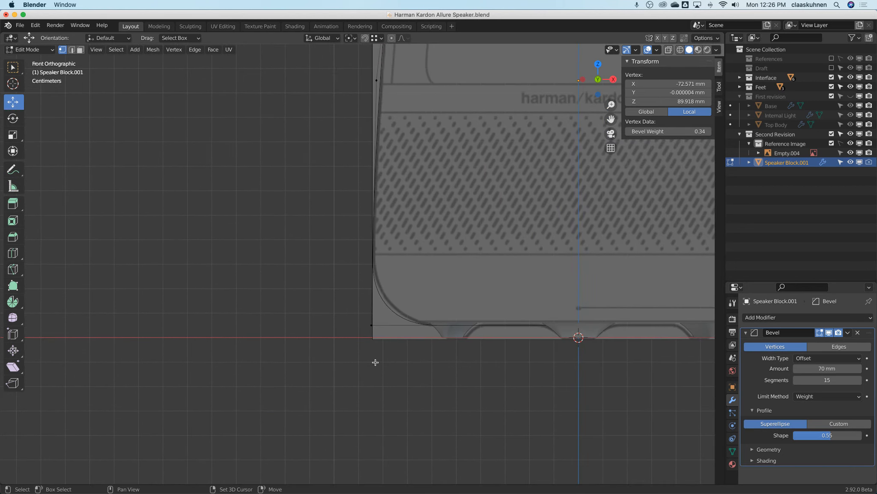
click(371, 325)
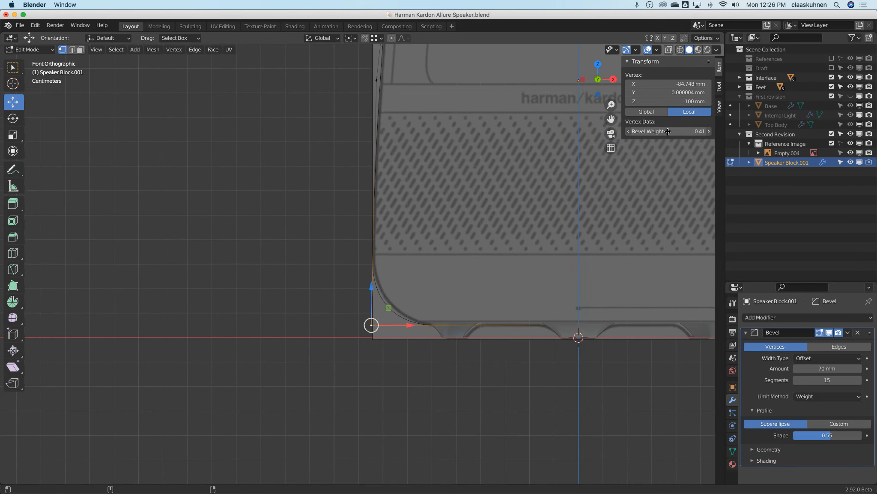
drag(673, 131, 683, 129)
key(Tab)
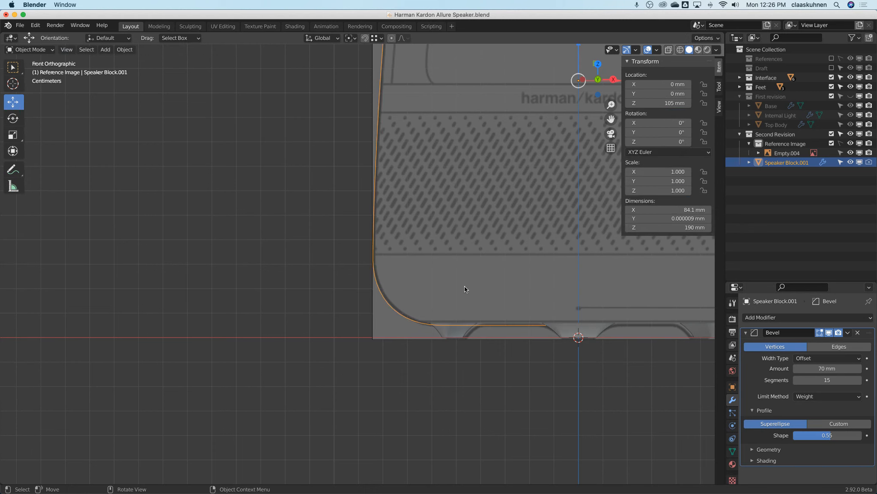
Step: Reduce the Bevel modifier to 1 segment and inspect where both corner bevels start and end
scroll(465, 284, down, 2)
click(832, 377)
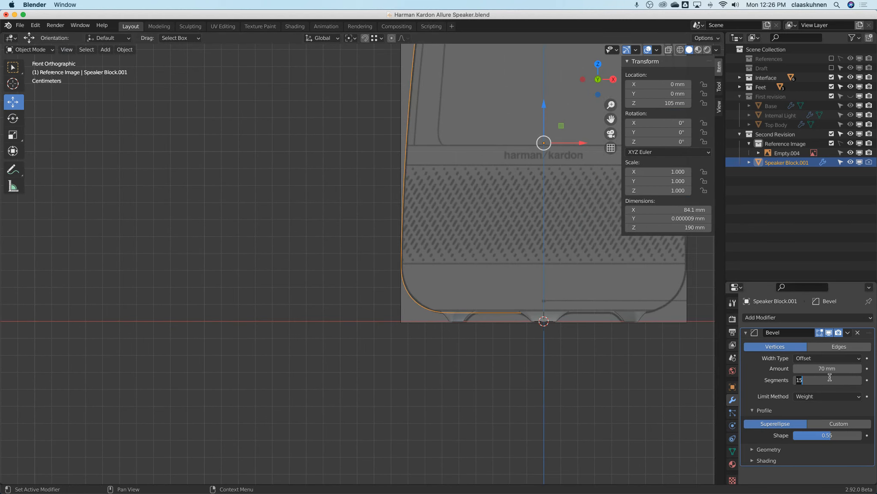
key(Return)
scroll(520, 272, up, 4)
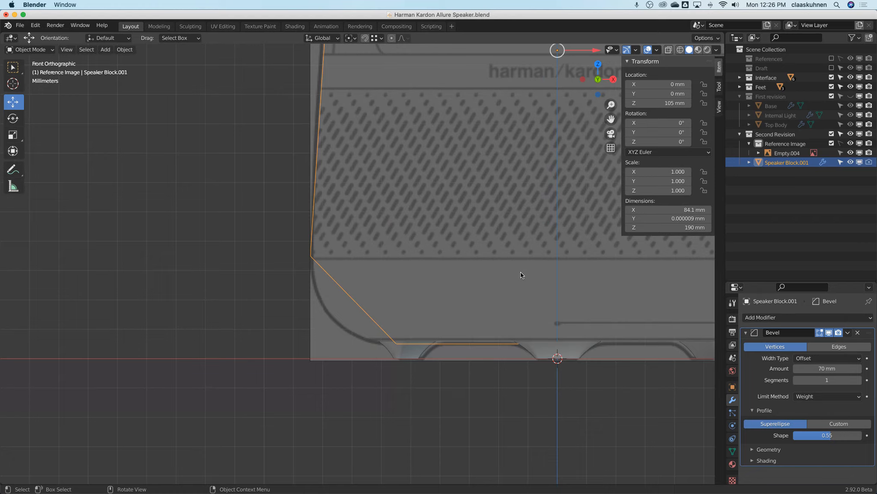
scroll(520, 271, down, 5)
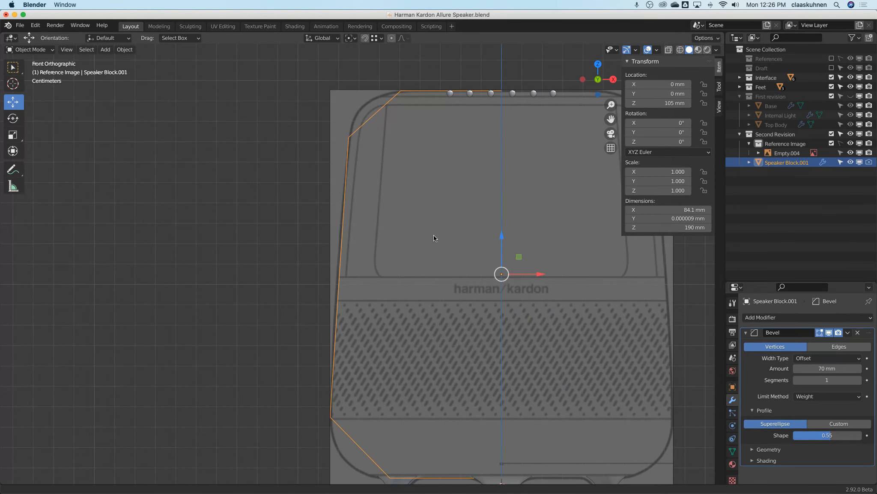
shift+middle_drag(434, 229, 437, 220)
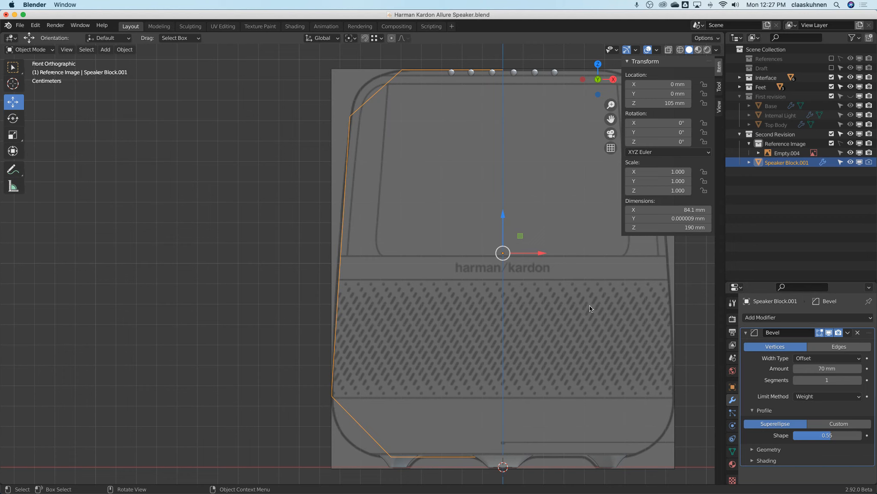
Step: Set the bevel weight of the vertex midway along the outline's side to 0.93
key(Tab)
click(335, 253)
mouse_move(659, 135)
mouse_down()
mouse_move(682, 129)
mouse_move(665, 131)
mouse_up()
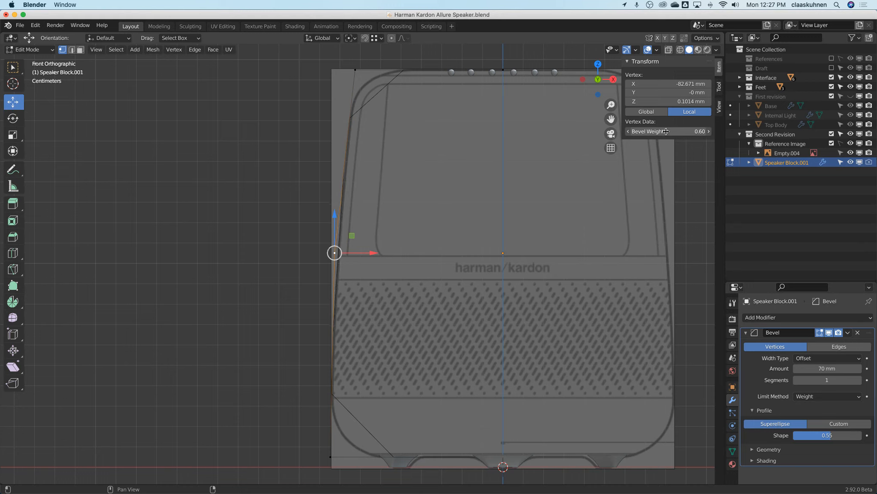
drag(671, 129, 722, 124)
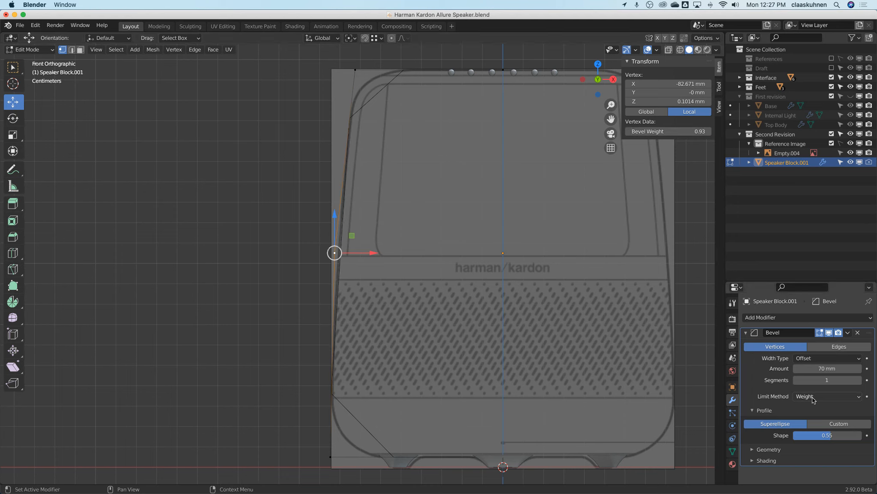
Step: Set the Bevel modifier's segments back to 15 and return to Object Mode
click(820, 381)
text(15)
key(Return)
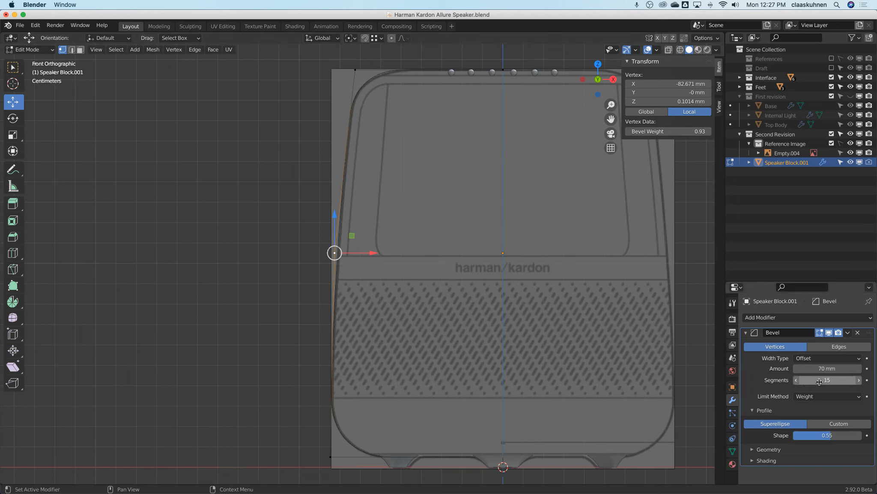
key(Tab)
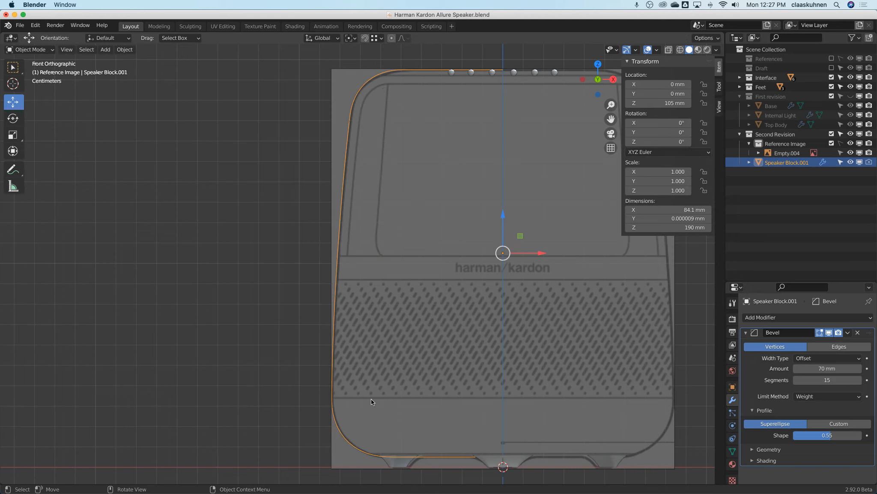
Step: Subdivide the outline's top edge between corner and centre line, and move the new vertex to about X -34.6 mm
key(Tab)
click(355, 70)
shift+click(504, 71)
shift+middle_drag(471, 50, 421, 157)
right_click(417, 132)
click(417, 131)
scroll(403, 150, up, 4)
click(358, 221)
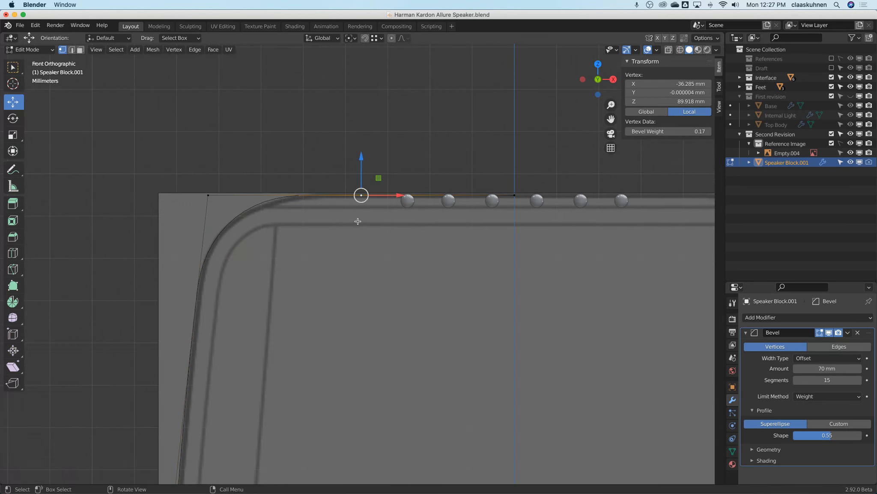
drag(403, 196, 410, 196)
Step: Subdivide the top edge between that vertex and the centre line, and lower its two inner vertices to about Z 83 mm
shift+click(511, 200)
right_click(462, 231)
click(462, 231)
click(447, 218)
shift+click(505, 207)
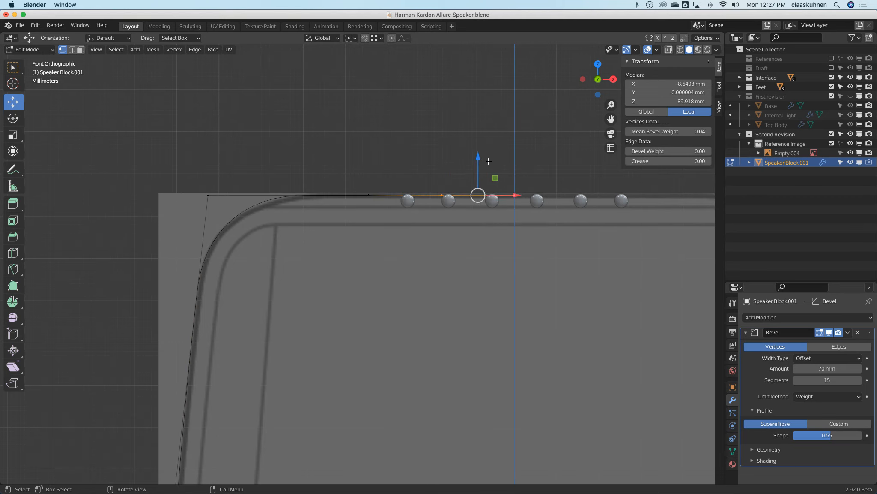
drag(480, 155, 482, 185)
key(Tab)
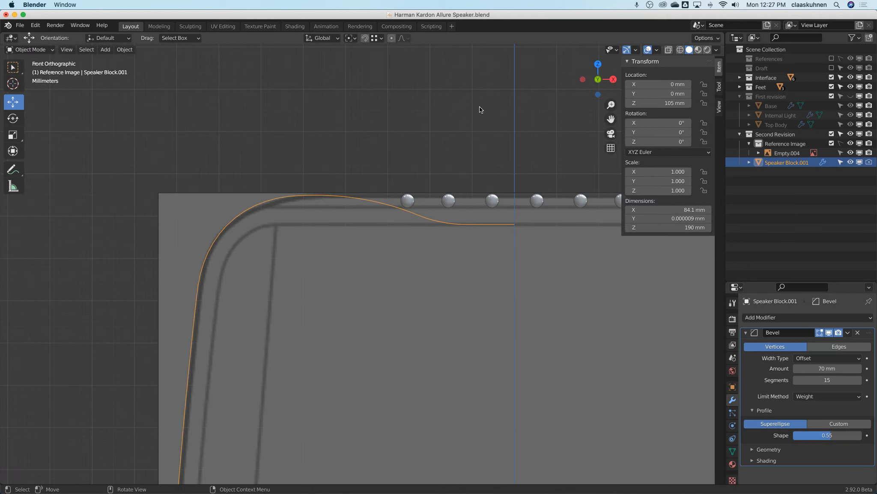
Step: Reduce the Bevel modifier to 1 segment and inspect where the bevels along the top dip start and end
key(Tab)
click(369, 195)
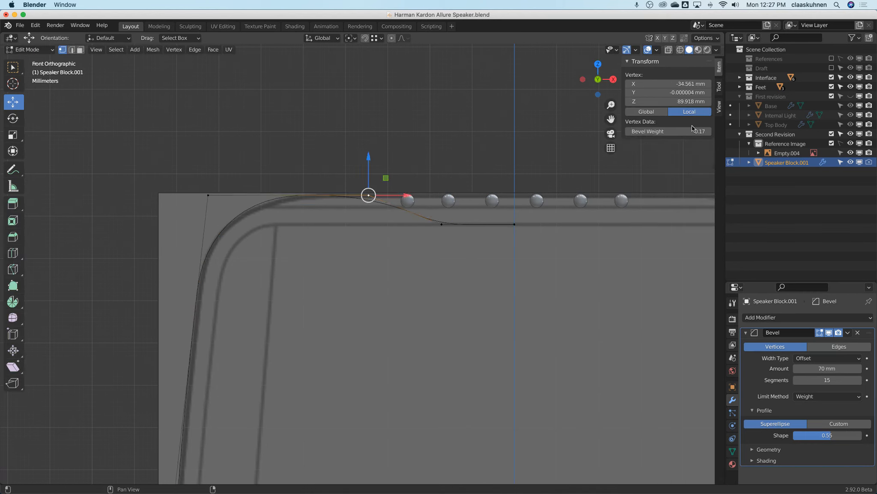
click(809, 379)
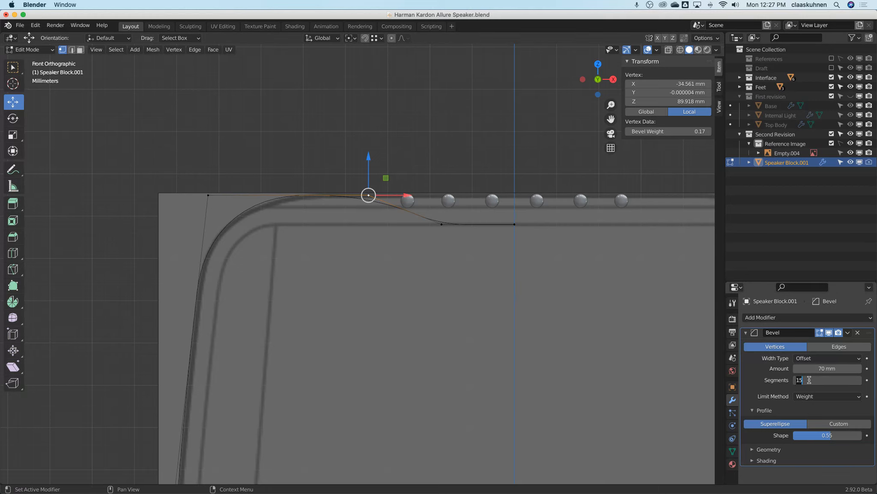
text(1)
key(Return)
scroll(444, 289, up, 4)
scroll(444, 289, down, 2)
key(Tab)
key(Tab)
key(Tab)
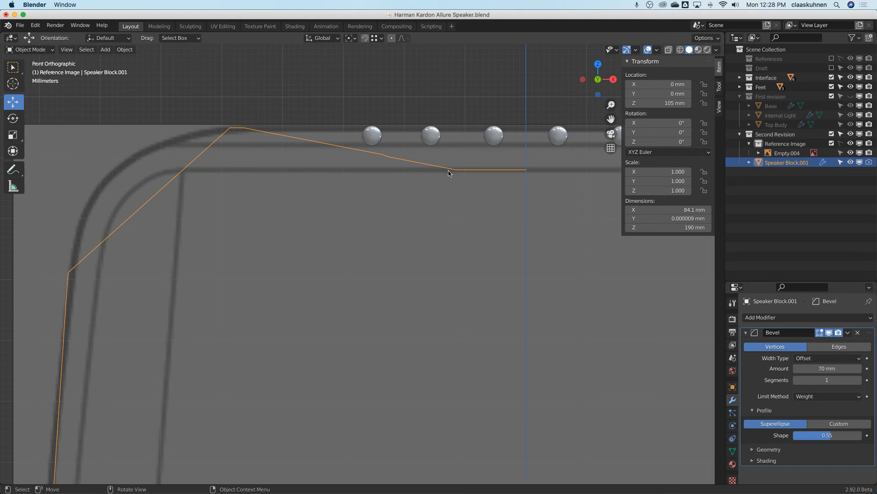
Step: Remove the bevel weight from the lowered vertex between the dip's slope and the centre line
key(Tab)
click(419, 170)
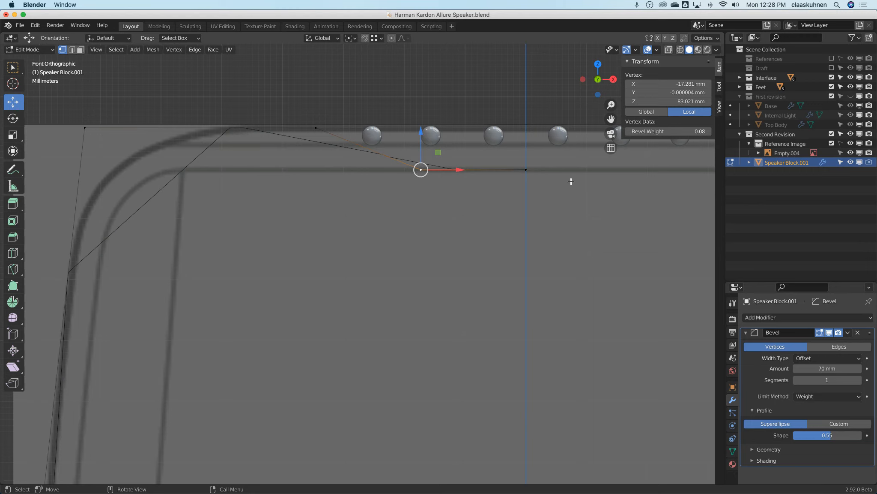
click(522, 171)
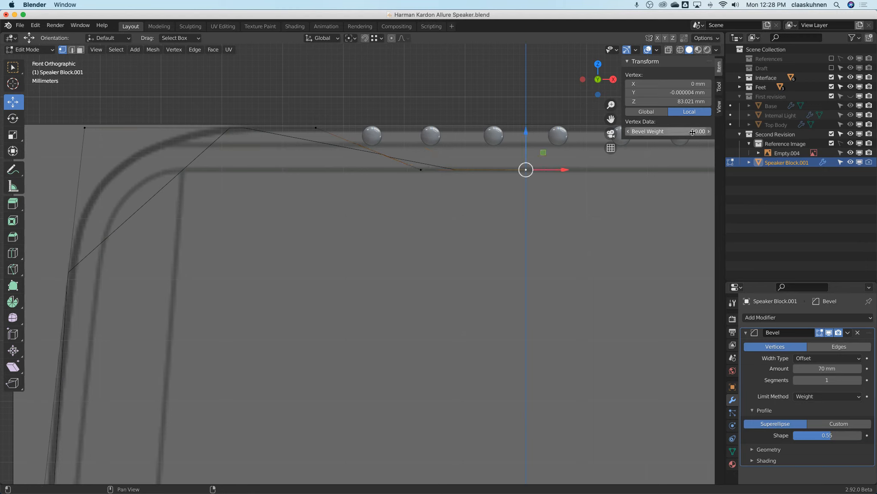
click(416, 171)
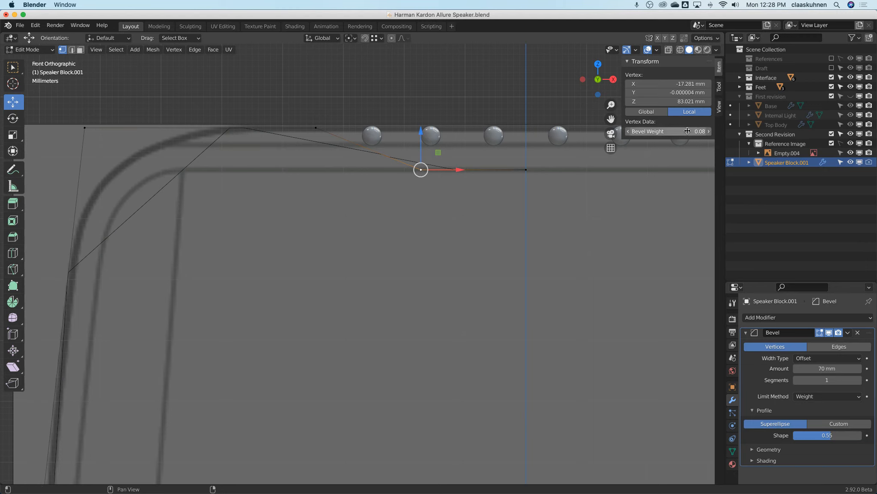
key(Tab)
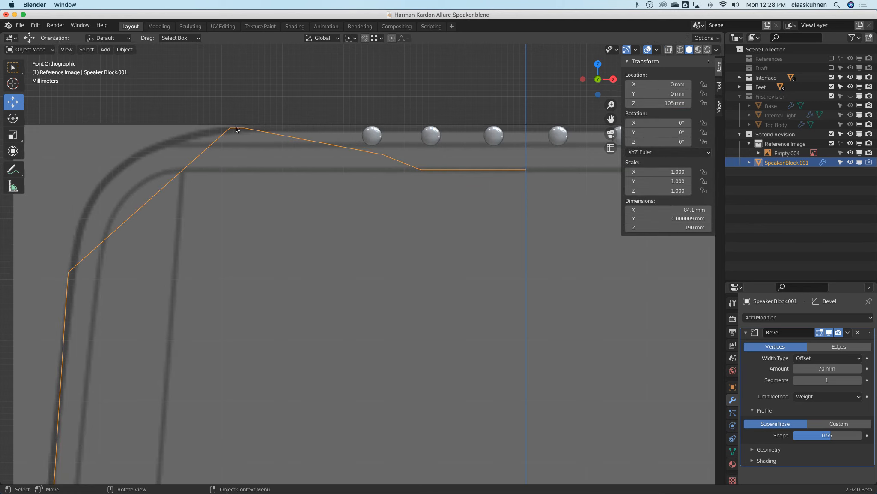
Step: Move the upper vertex of the dip's slope along the top edge to about X -32 mm
key(Tab)
click(309, 125)
drag(354, 127, 371, 127)
key(Tab)
key(Tab)
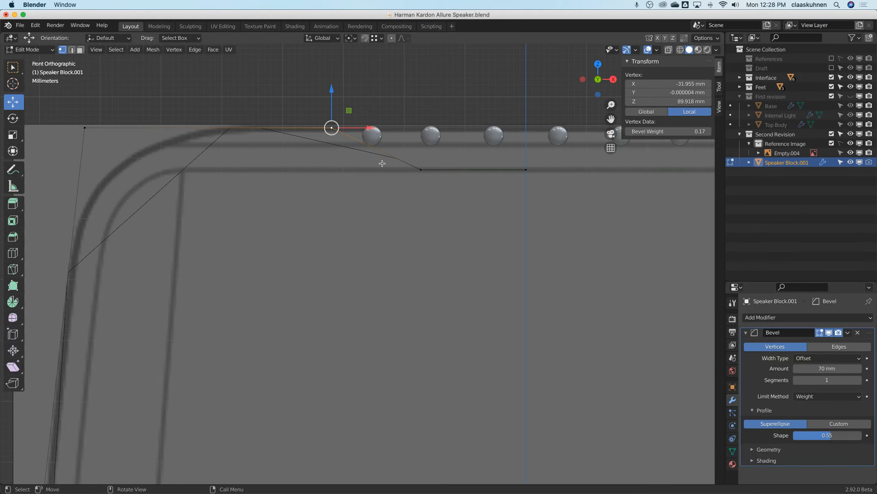
Step: Raise the Bevel modifier's segments to 8 and check the smoothed outline in Object Mode
click(859, 380)
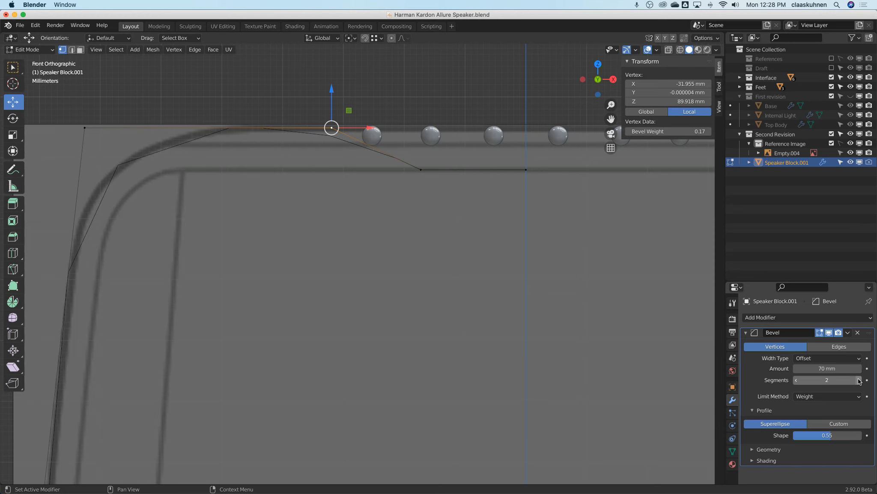
click(859, 380)
click(859, 380)
click(859, 380)
click(859, 380)
key(Tab)
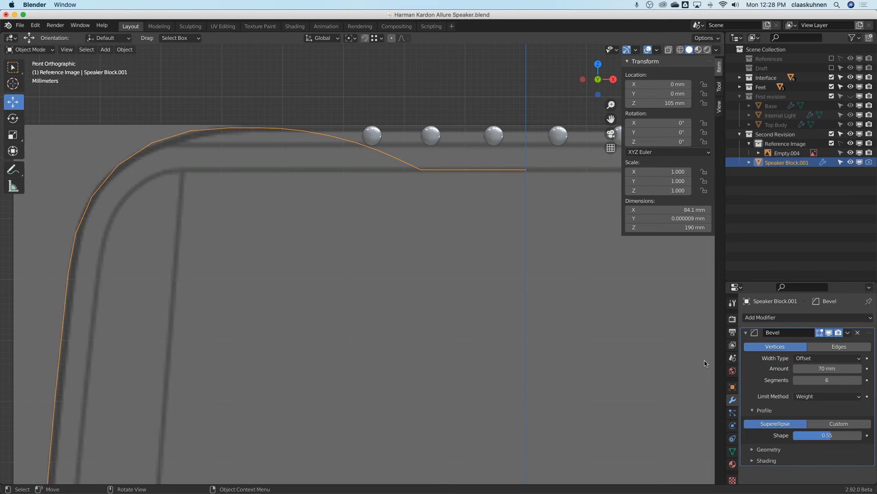
click(859, 380)
click(859, 380)
key(Tab)
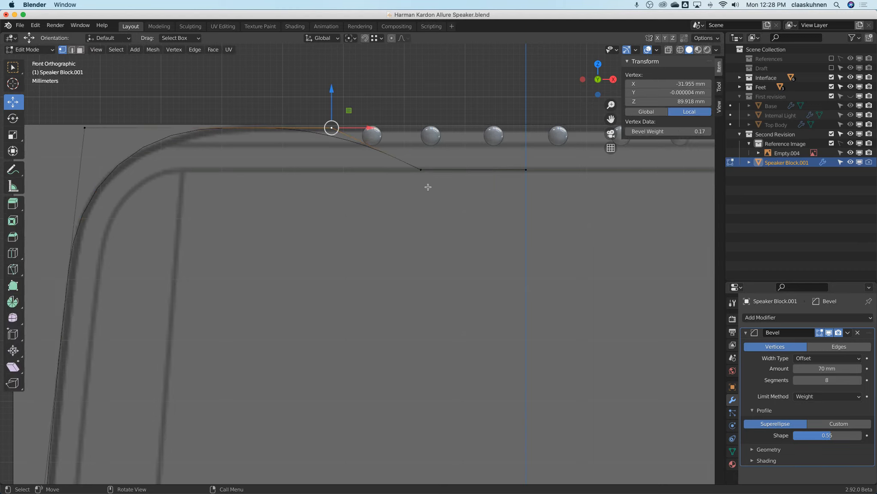
Step: Set the bevel weight of the lower vertex of the dip's slope to 0.06 and check it in Object Mode
click(427, 173)
drag(678, 131, 670, 131)
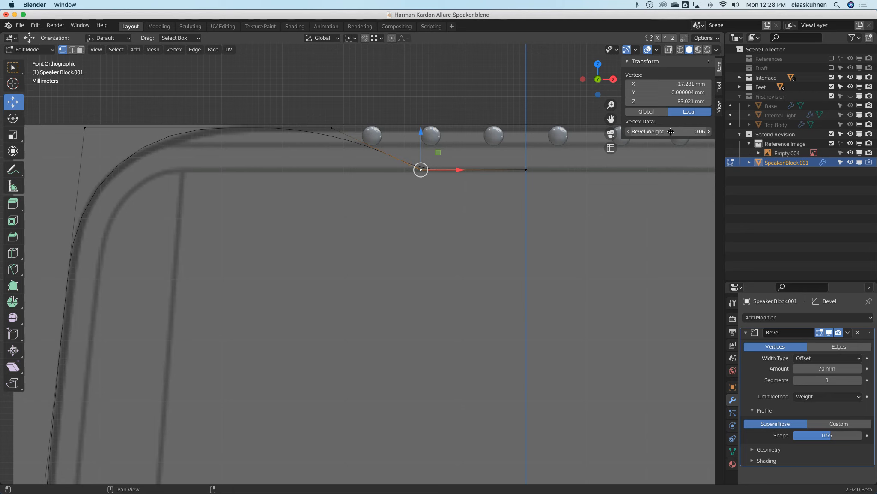
key(Tab)
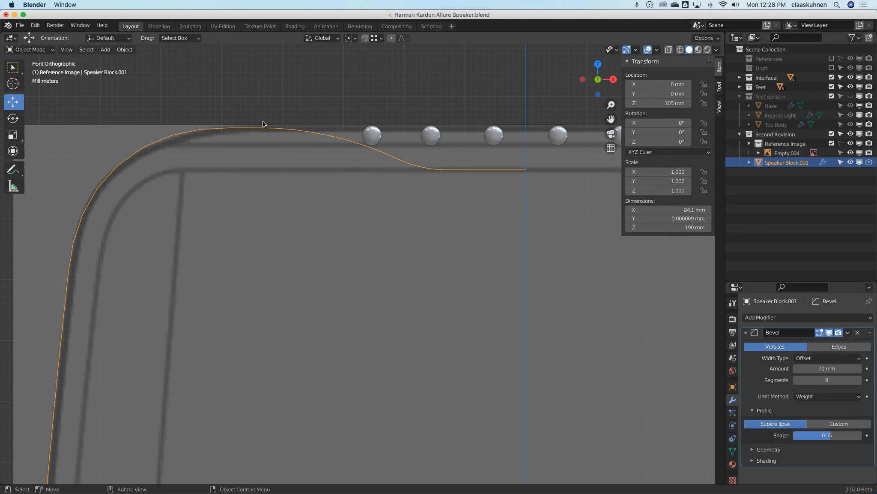
Step: Set the bevel weight of the slope's upper vertex to 0.14 and shift the vertex outward along the top edge
key(Tab)
click(332, 128)
drag(672, 128, 669, 127)
key(Tab)
key(Tab)
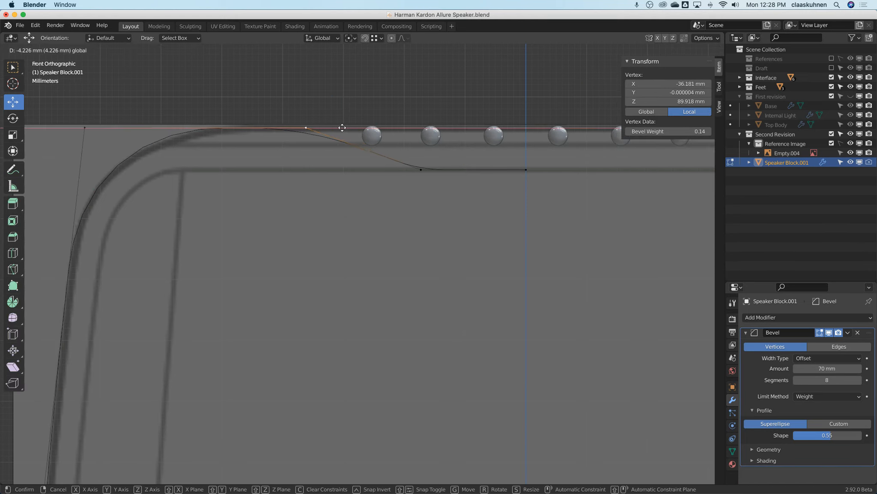
click(335, 127)
Step: Set the bevel weight of the slope's lower vertex to 0.10 and compare the outline between Edit and Object Mode
click(415, 173)
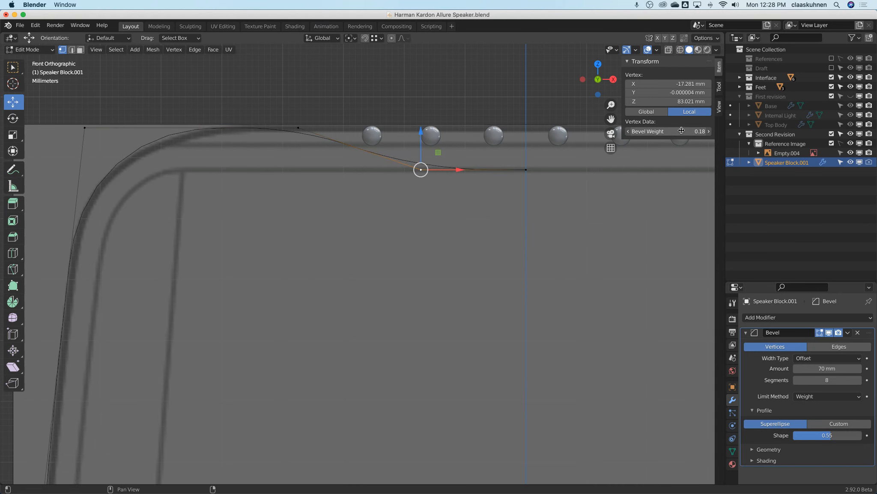
key(Tab)
scroll(521, 216, down, 1)
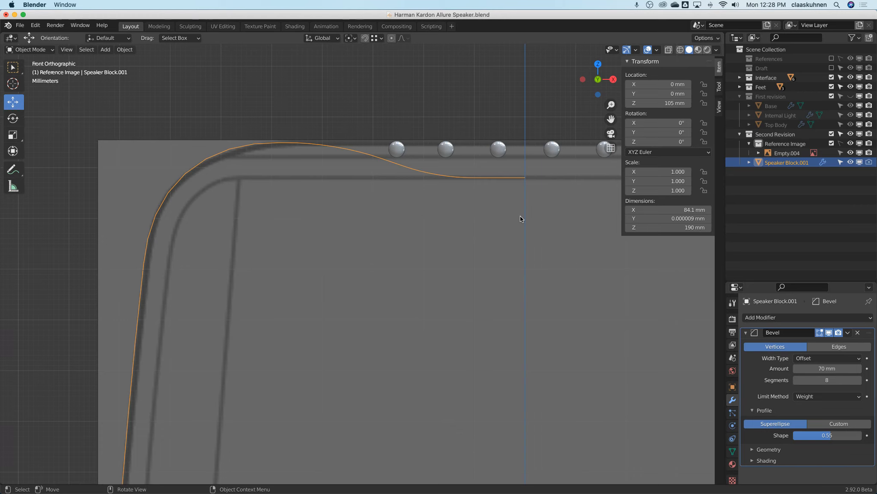
key(Tab)
key(Tab)
key(Tab)
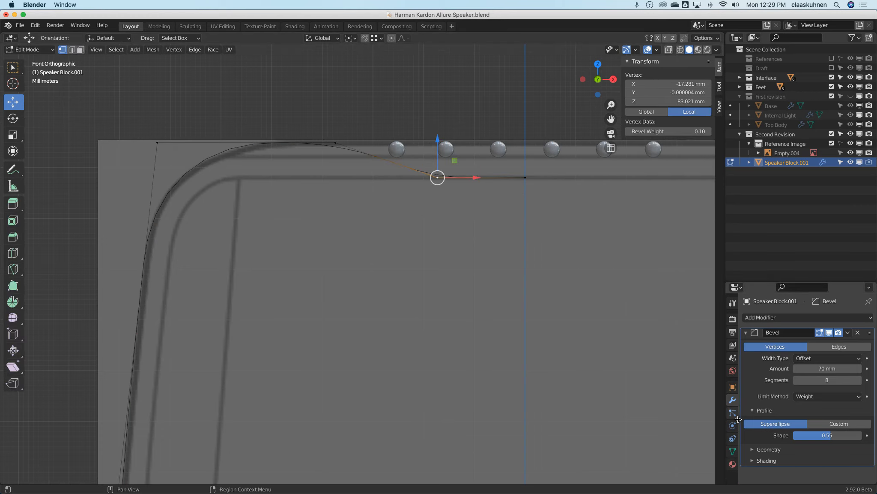
Step: Reset the Bevel modifier to 1 segment and shift the slope's lower vertex horizontally towards the centre line
key(BackSpace)
key(Tab)
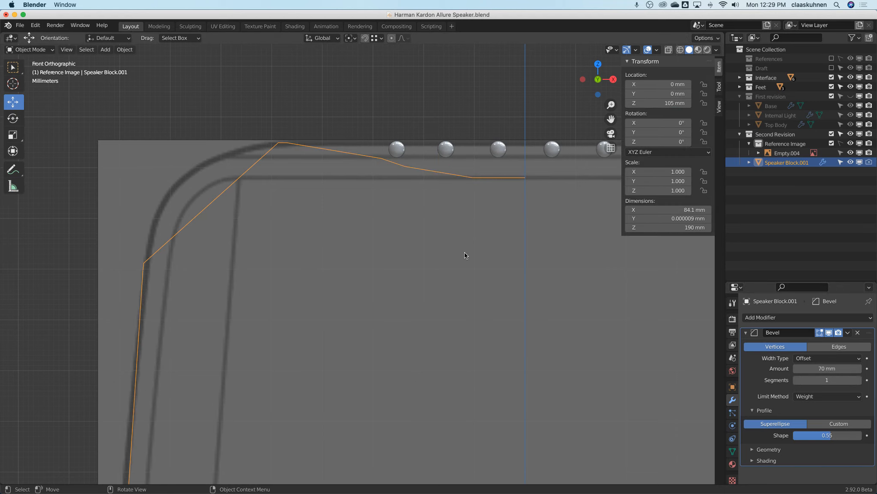
key(Tab)
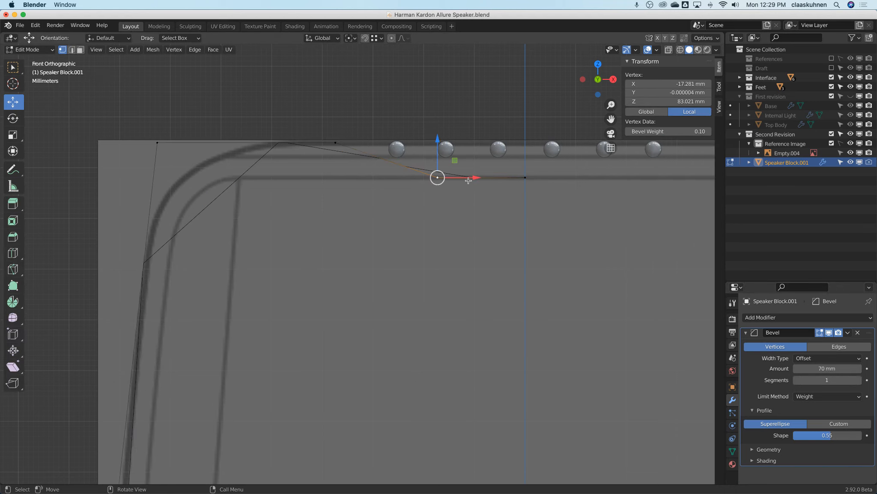
key(Tab)
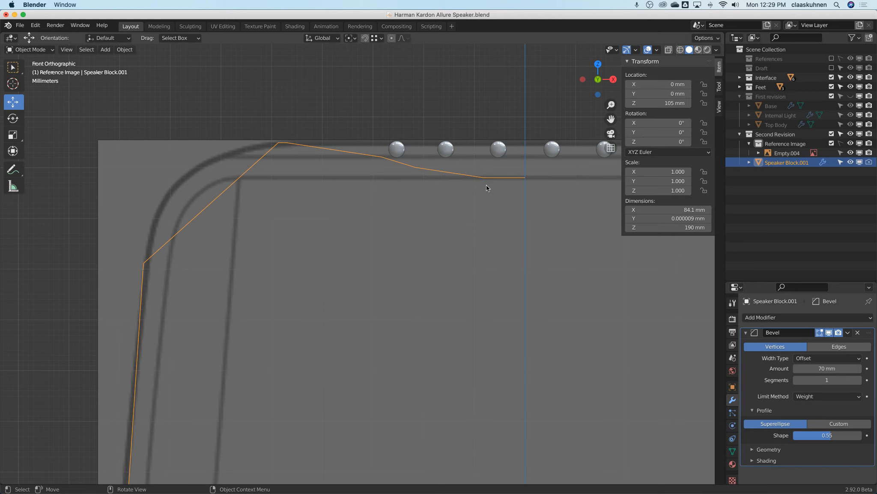
key(Tab)
mouse_move(487, 177)
mouse_down()
mouse_move(490, 185)
mouse_move(495, 177)
mouse_up()
key(Tab)
key(Tab)
key(Tab)
Step: Set the Bevel modifier's segments to 5 and move the slope's lower vertex further towards the centre line
click(858, 380)
click(858, 380)
click(858, 380)
click(859, 380)
key(Tab)
drag(495, 178, 511, 192)
key(Tab)
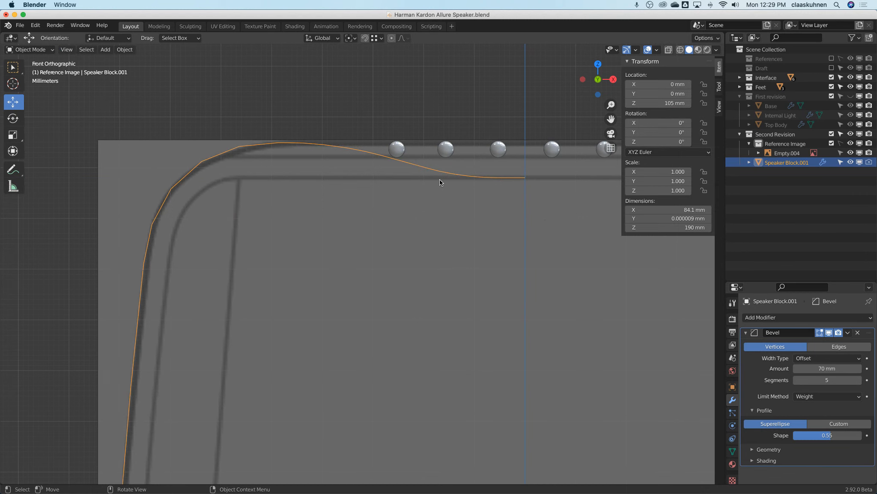
scroll(498, 225, down, 7)
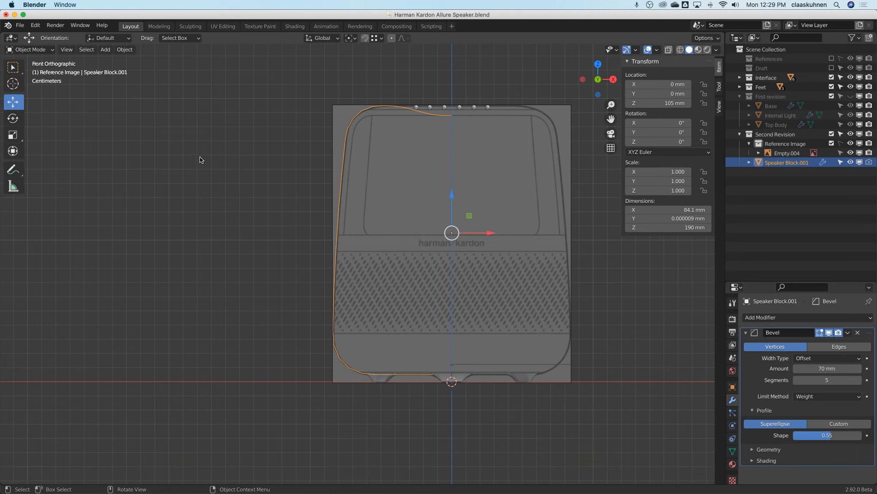
Step: Enable the Add Curve: Curve Tools add-on in the preferences
click(35, 25)
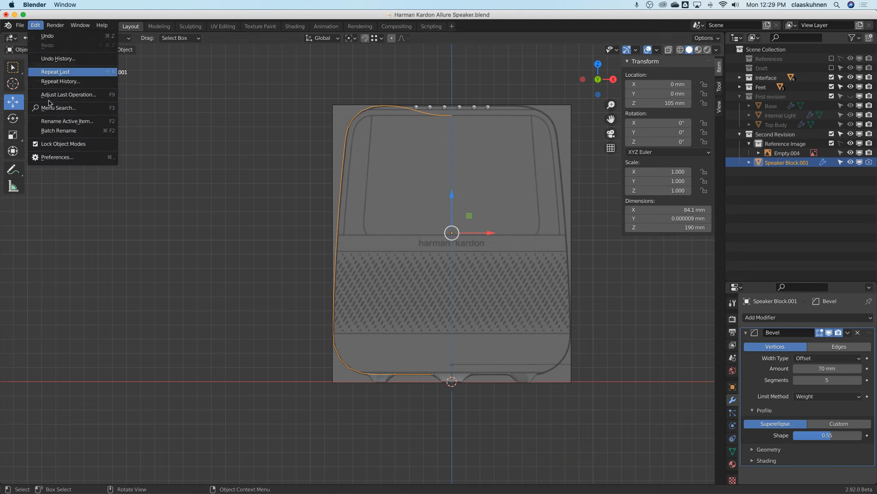
click(52, 158)
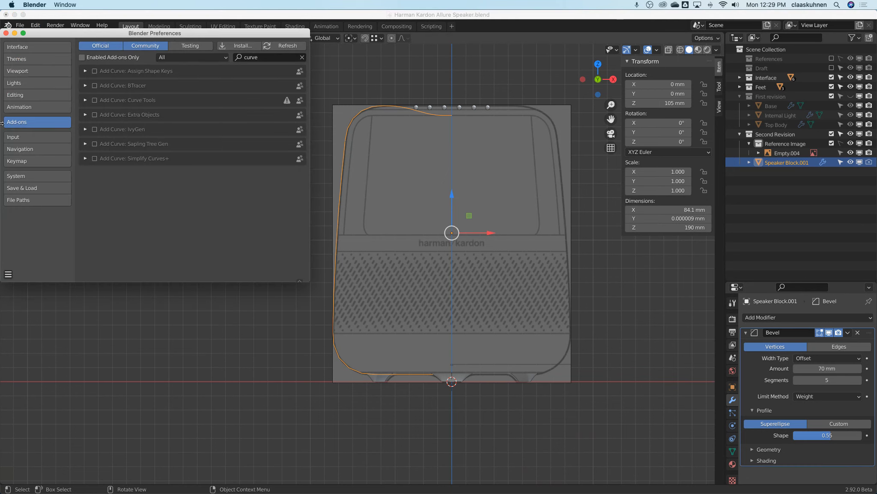
click(95, 100)
click(6, 33)
Step: Add a Bezier curve with a 1000 mm radius at the world origin
scroll(275, 147, down, 4)
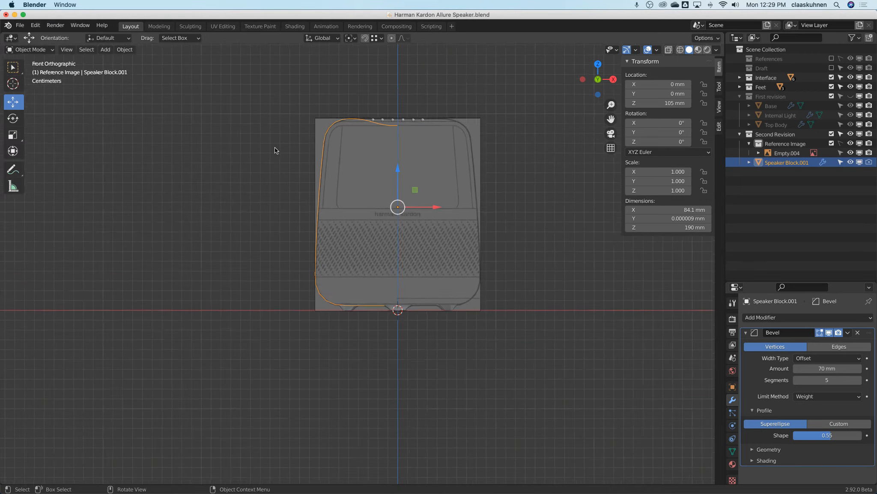
key(shift+s)
key(Escape)
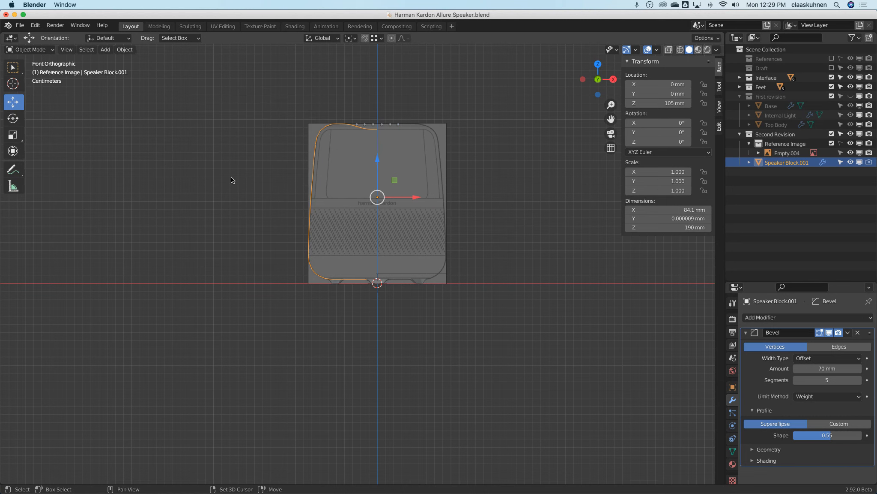
key(shift+a)
mouse_move(232, 179)
click(262, 177)
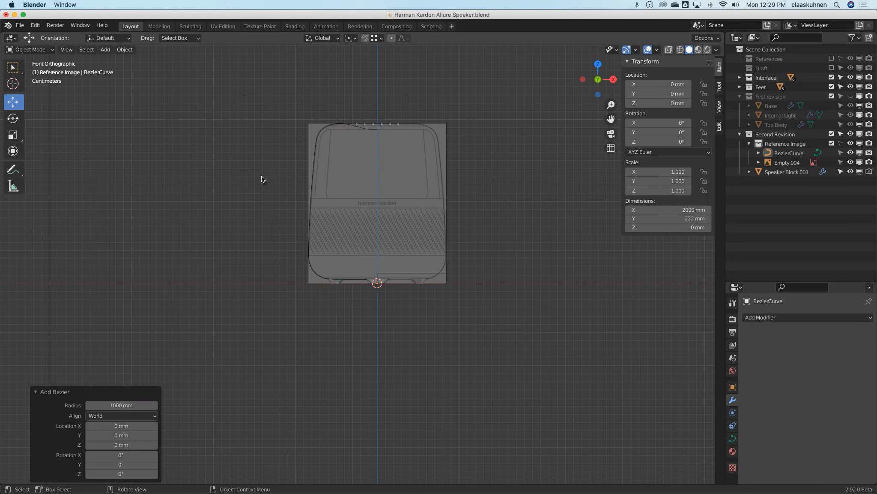
scroll(372, 163, down, 5)
click(599, 62)
scroll(437, 214, down, 5)
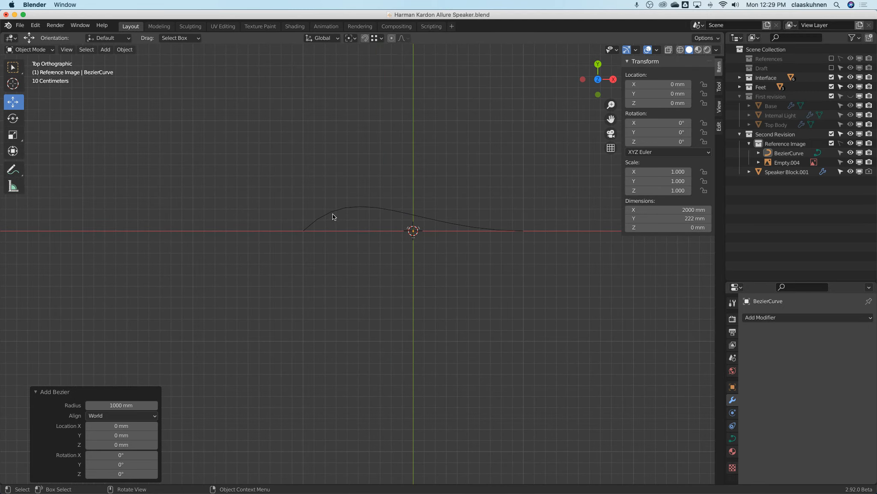
Step: Move the Bezier curve out of the Reference Image collection into Second Revision and select it
drag(393, 209, 360, 223)
drag(368, 202, 356, 213)
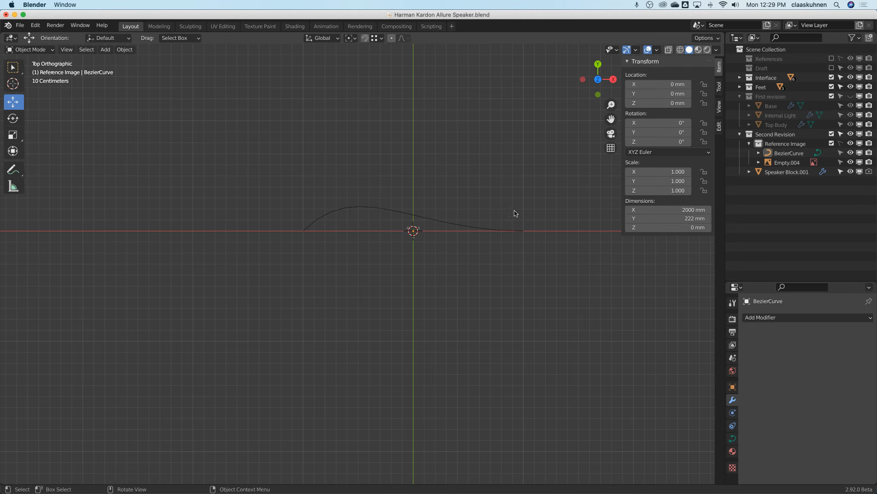
click(810, 154)
drag(790, 155, 772, 134)
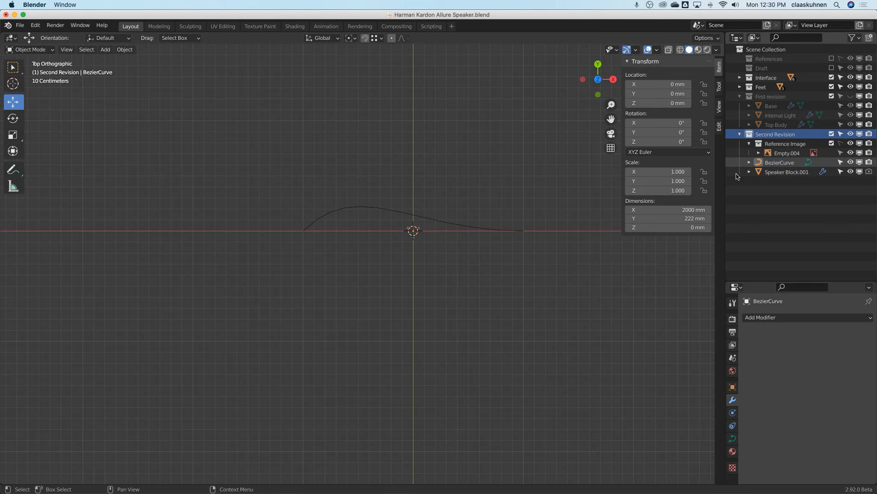
click(369, 204)
Step: Set the handle type of all the Bezier curve's control points to Vector
scroll(463, 199, up, 6)
scroll(463, 198, down, 3)
key(Tab)
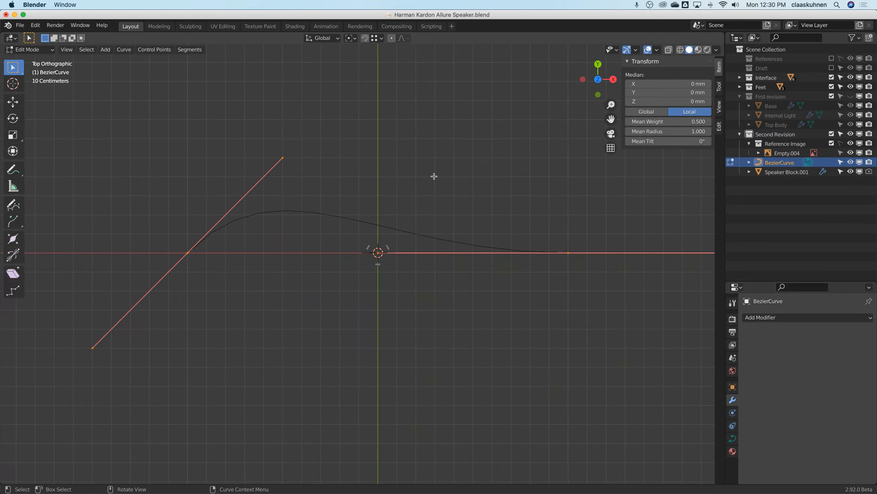
key(v)
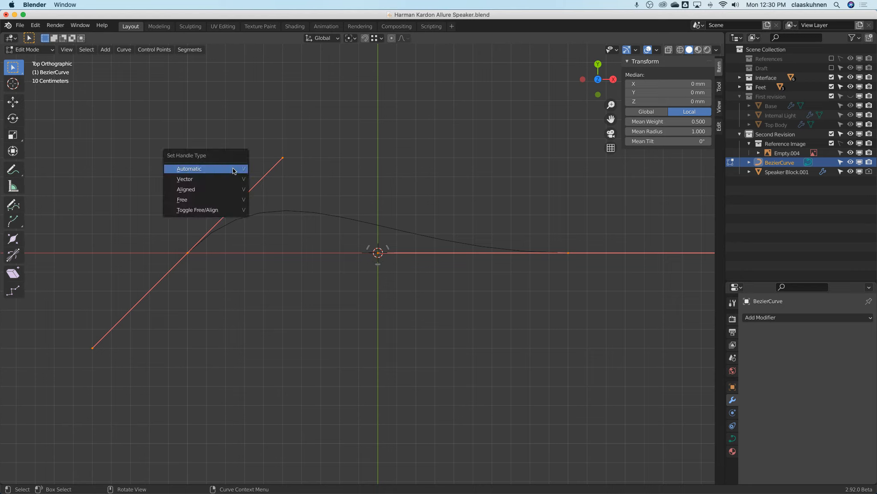
click(233, 178)
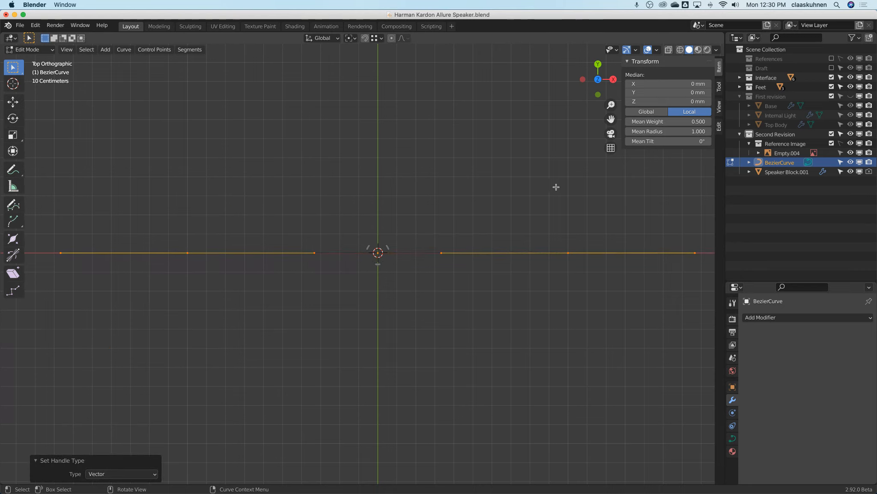
Step: Scale the whole curve down uniformly to a factor of about 0.064 in Edit Mode
key(s)
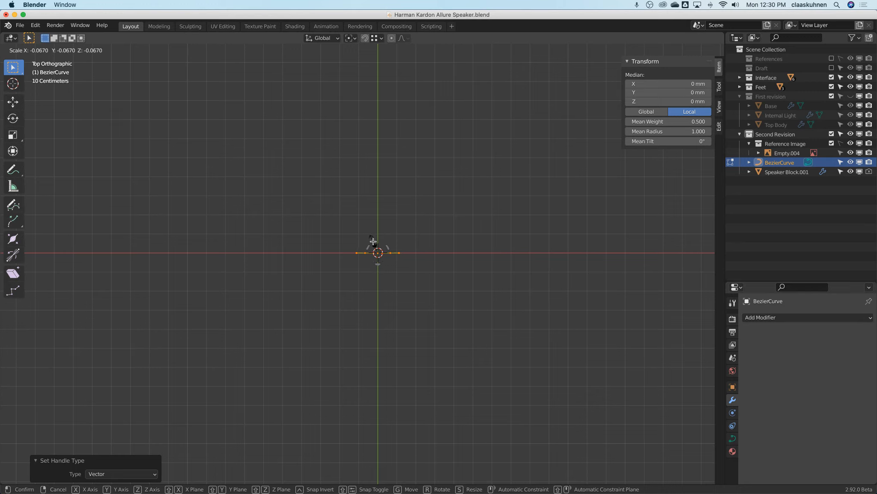
click(373, 240)
scroll(373, 240, up, 3)
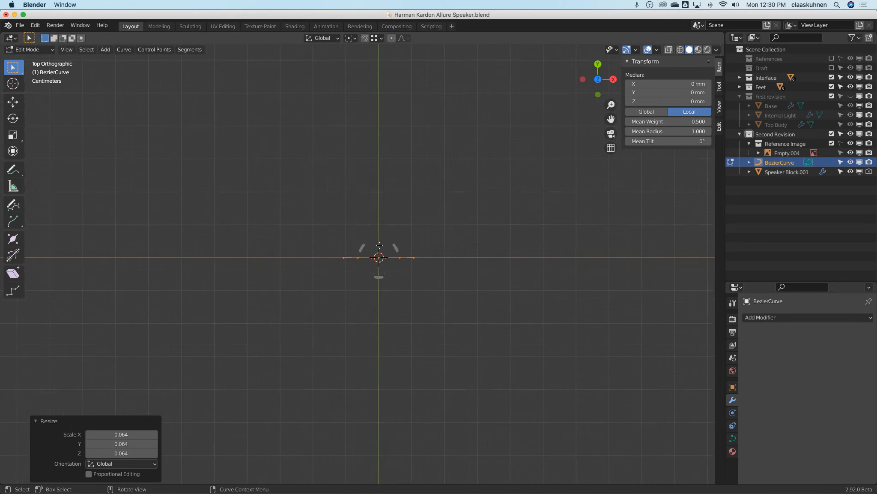
Step: In front view, place the curve's right end point on the centre line with X 0 mm and Z 5 mm
click(598, 95)
scroll(364, 174, up, 5)
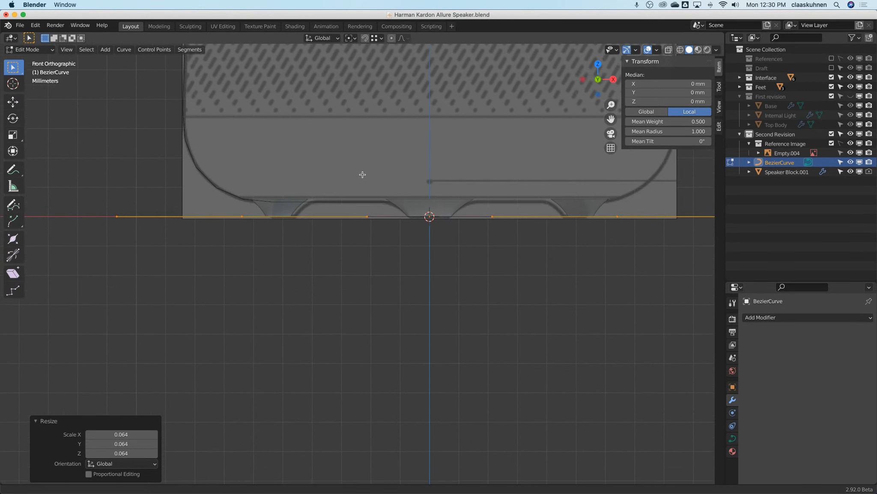
shift+middle_drag(363, 174, 346, 188)
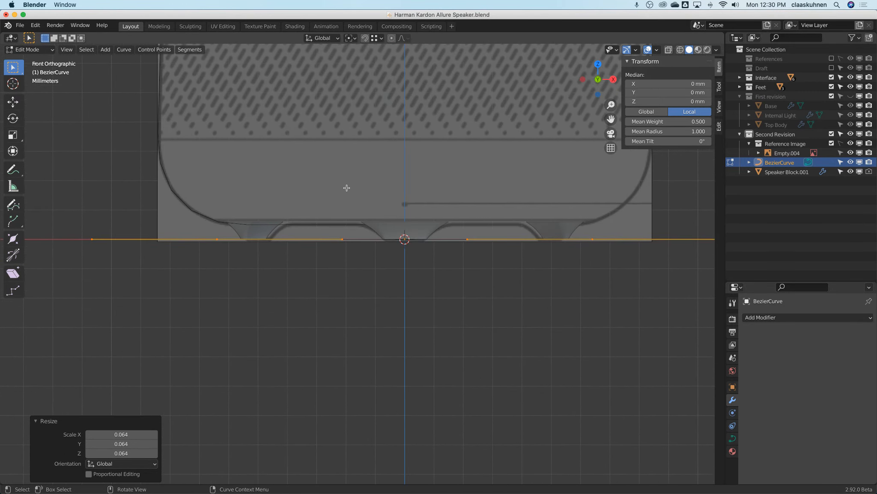
click(592, 240)
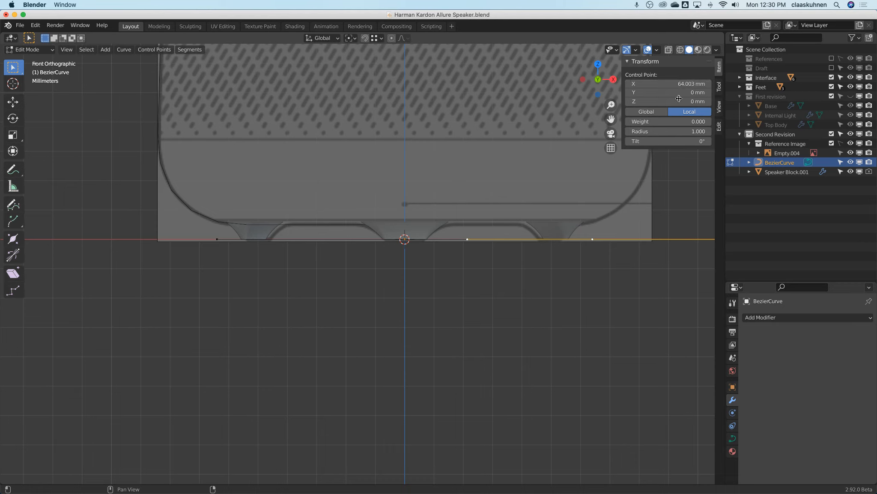
click(681, 101)
text(5)
key(Return)
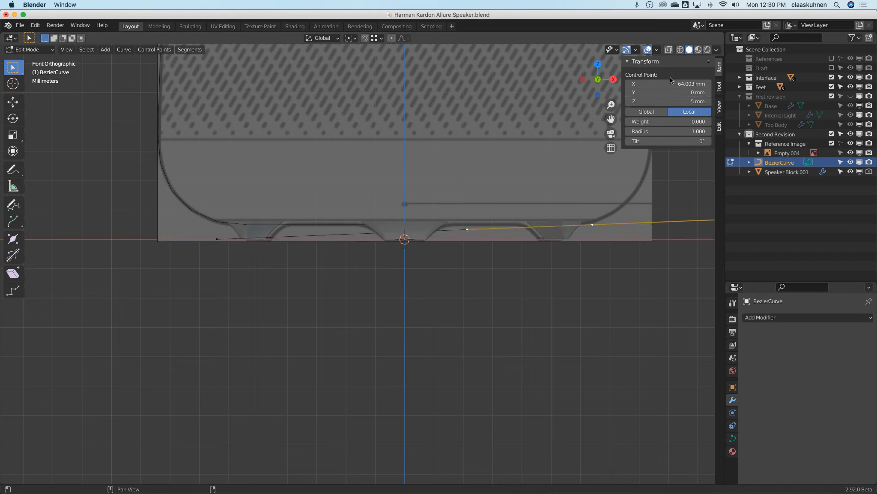
key(alt+a)
click(593, 224)
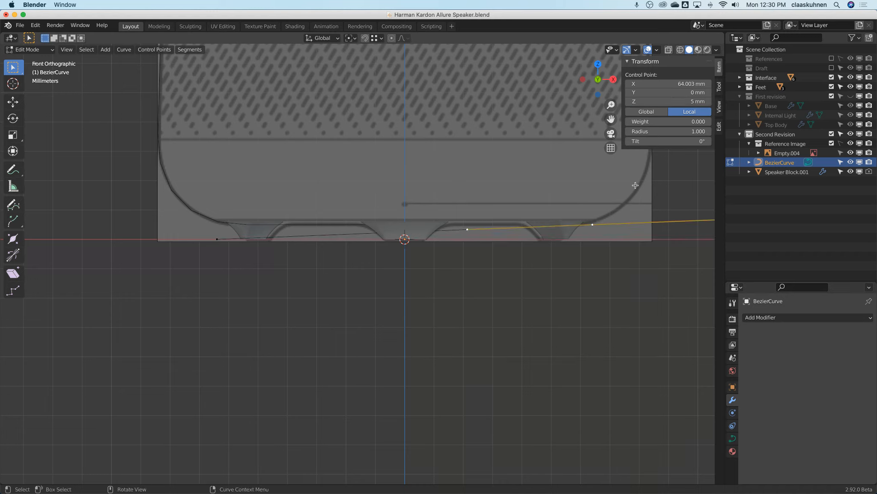
click(675, 83)
text(0)
key(Return)
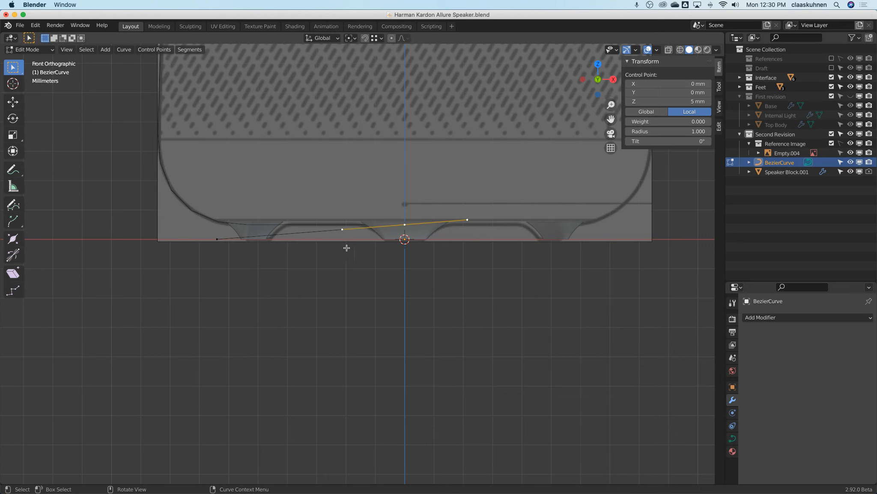
Step: Set the left control point's Z to 5 mm and move it about 20.4 mm outward along X to the speaker's left edge
click(217, 239)
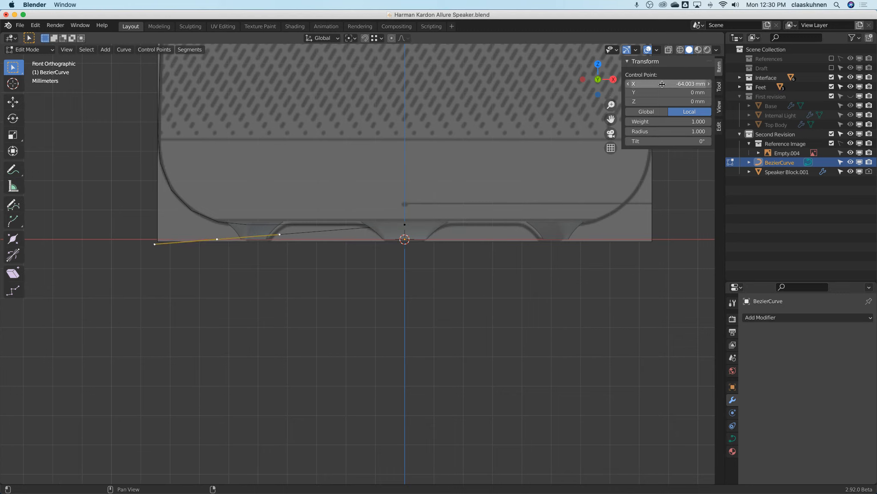
click(657, 100)
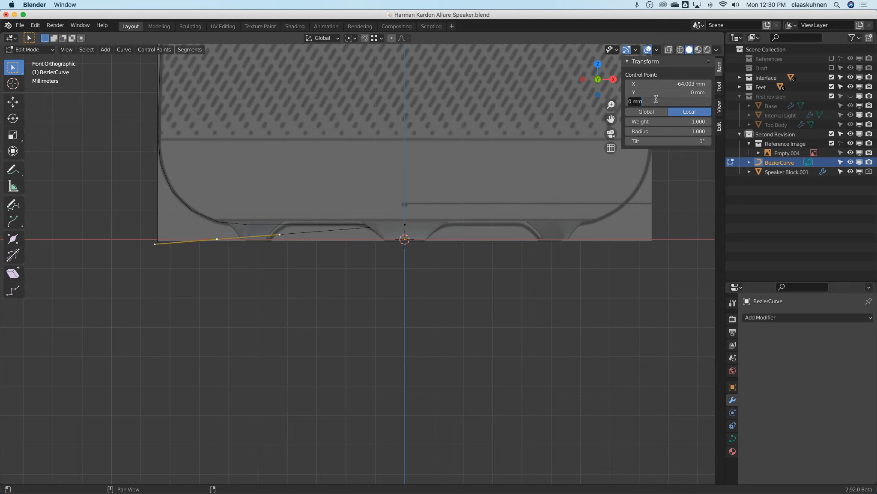
text(5)
key(Return)
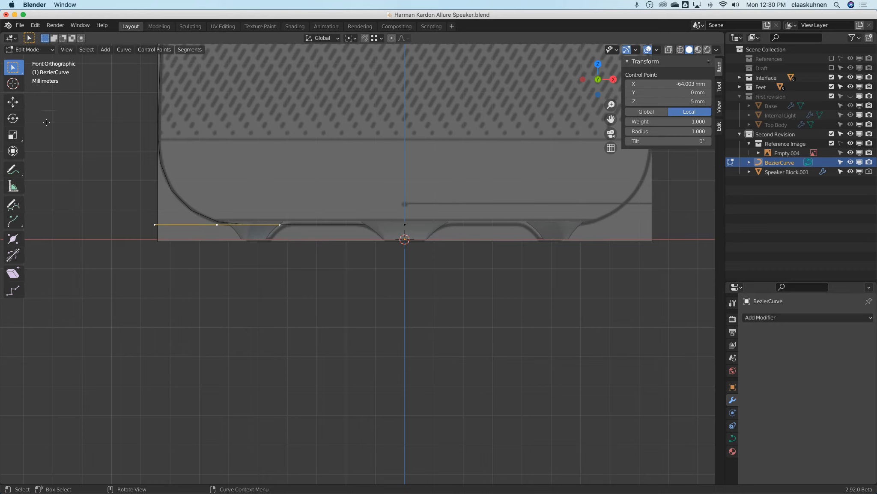
click(13, 102)
drag(258, 225, 191, 219)
Step: Extrude the lower left corner point up to the speaker's upper left corner and set the new point's Z to 200 mm
scroll(191, 219, down, 5)
shift+middle_drag(223, 141, 252, 328)
key(g)
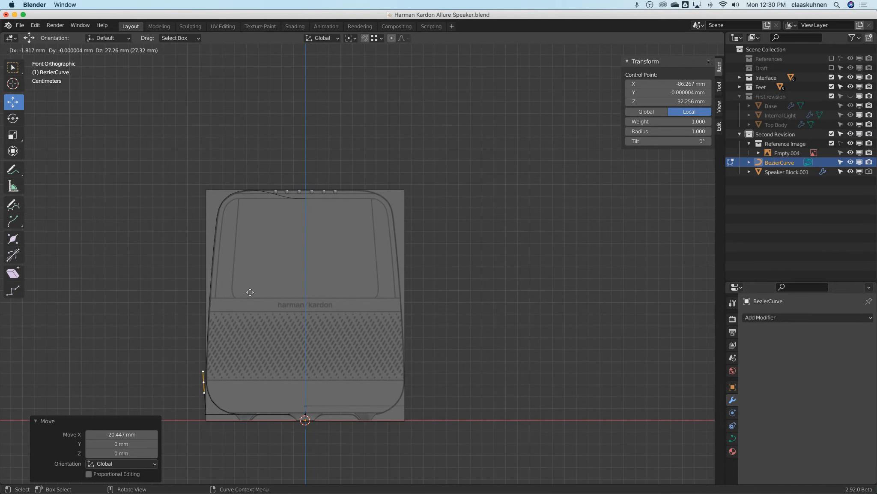
click(264, 105)
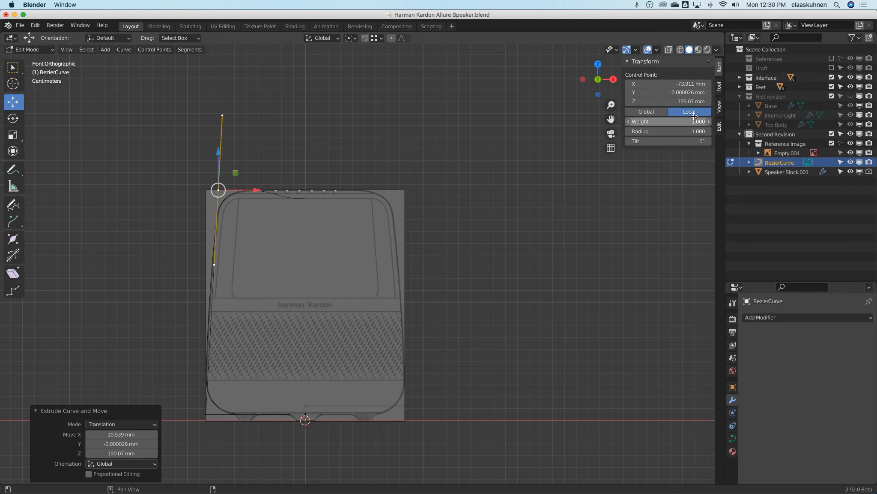
click(663, 105)
text(200)
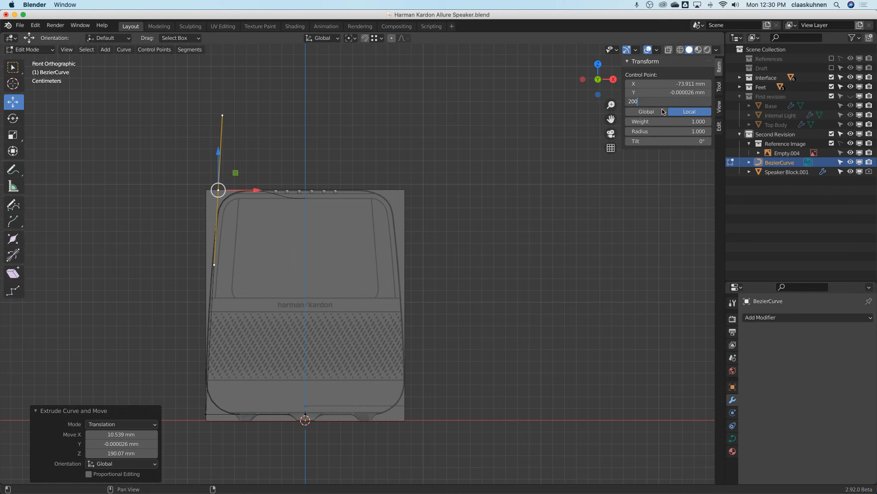
key(Return)
Step: Move the upper corner point down to the reference image's top edge and set its Z to 195 mm
scroll(207, 181, up, 6)
shift+middle_drag(207, 180, 534, 174)
scroll(437, 174, up, 5)
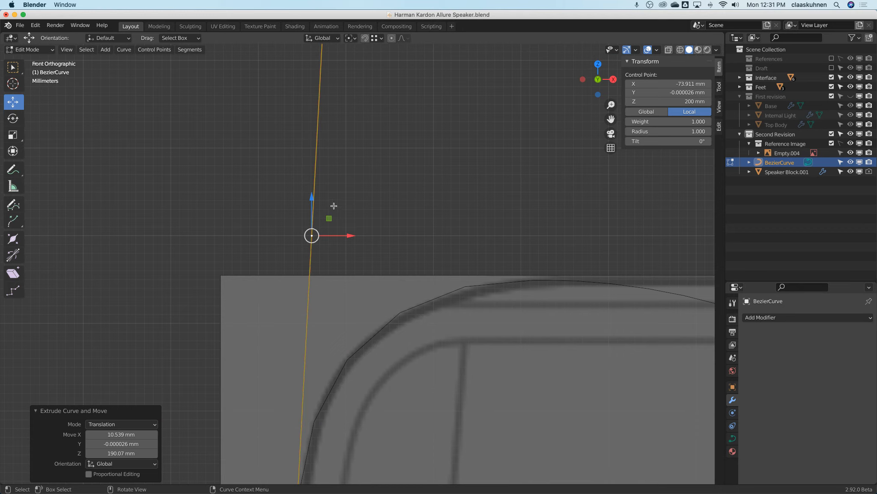
key(g)
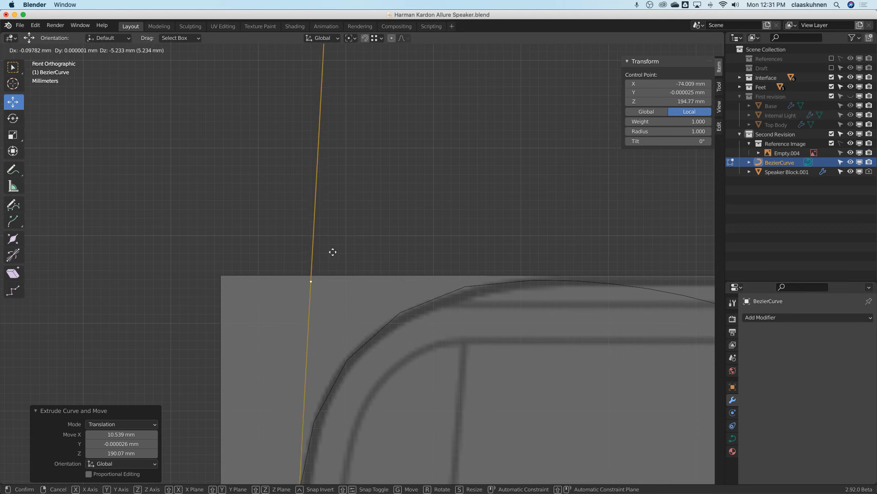
click(333, 252)
click(665, 102)
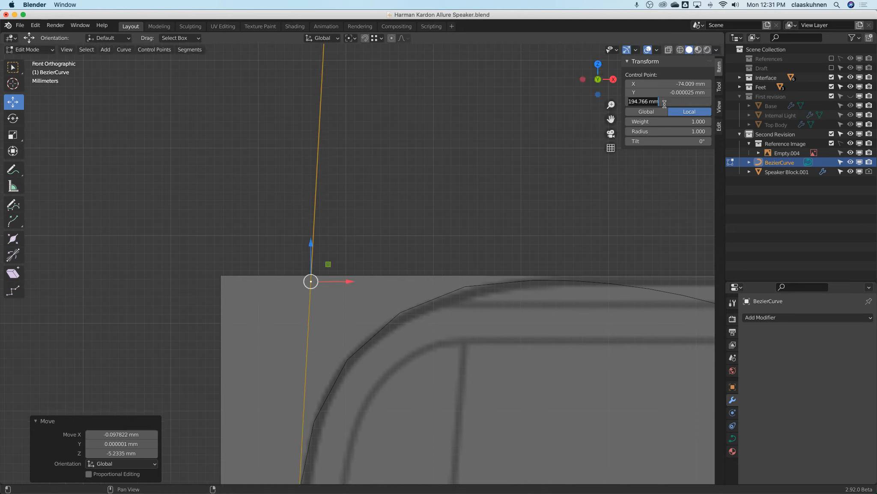
text(195)
key(Return)
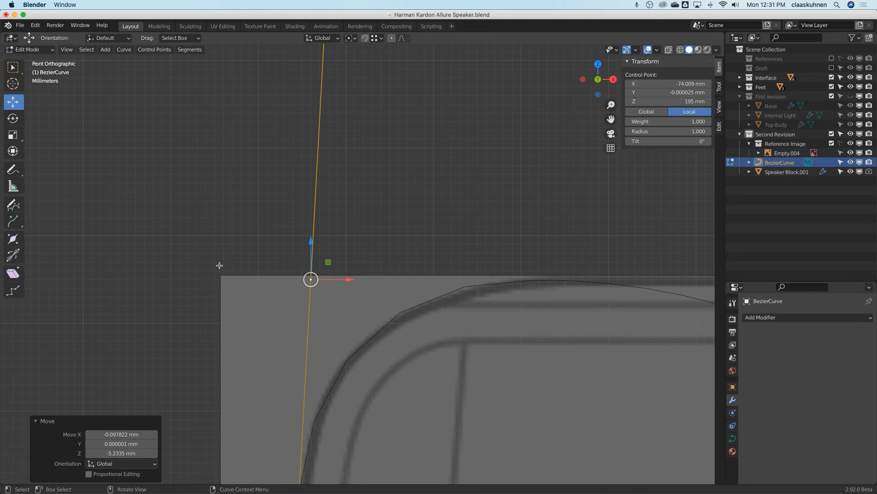
Step: Extrude the upper corner point across the top to the centre line and set the new point's X and Y to 0 mm
scroll(220, 265, down, 7)
scroll(251, 263, down, 2)
scroll(257, 240, up, 5)
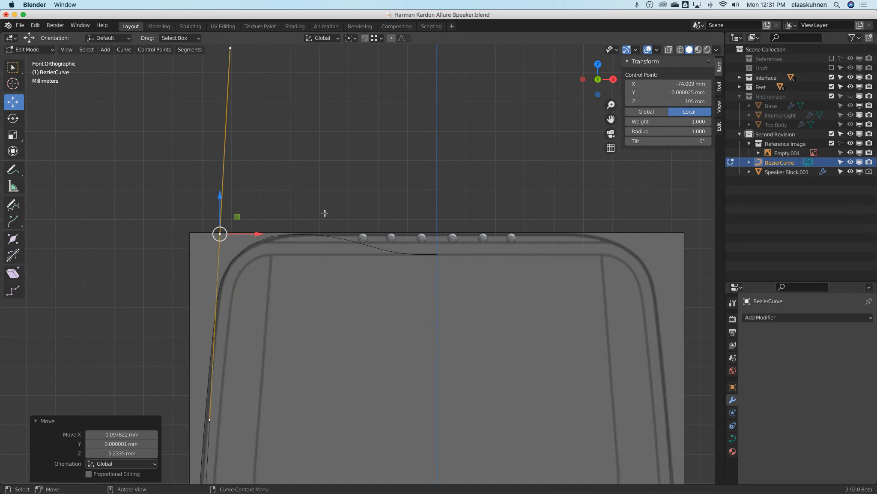
key(e)
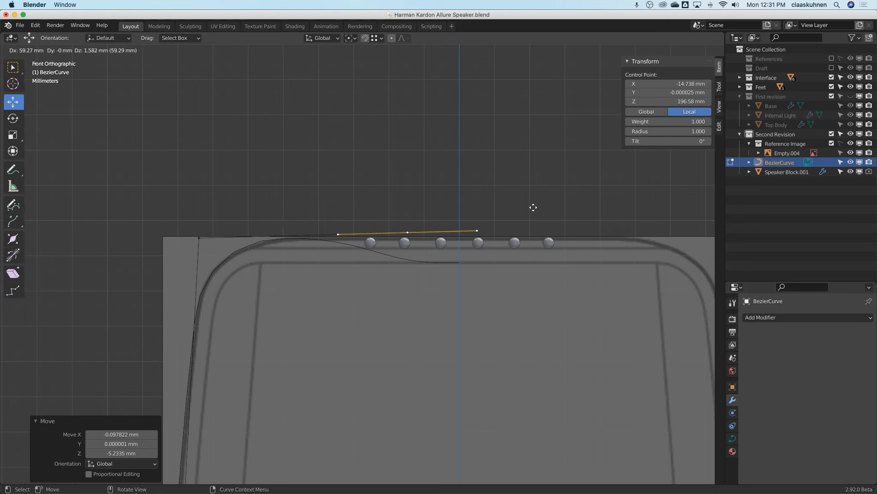
click(574, 201)
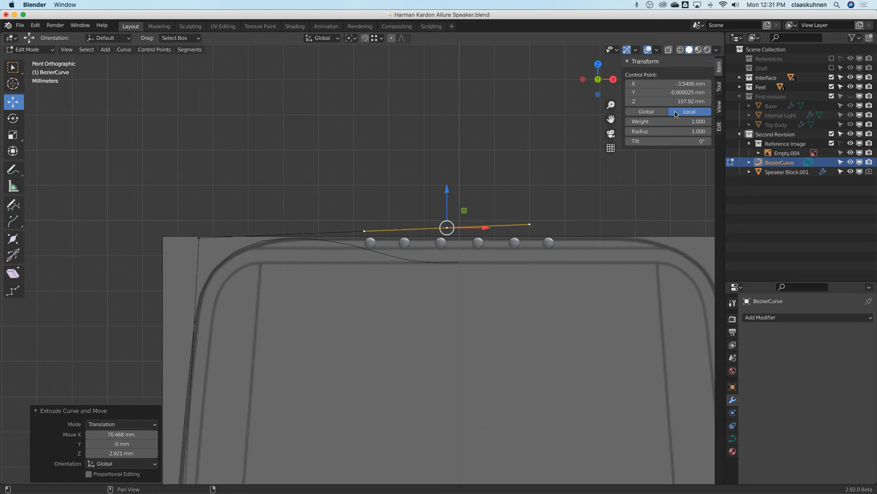
click(675, 84)
text(0)
key(Return)
click(643, 92)
text(0)
key(Return)
Step: Set the top centre point's Z to 195 mm to level it with the upper corner point
click(643, 101)
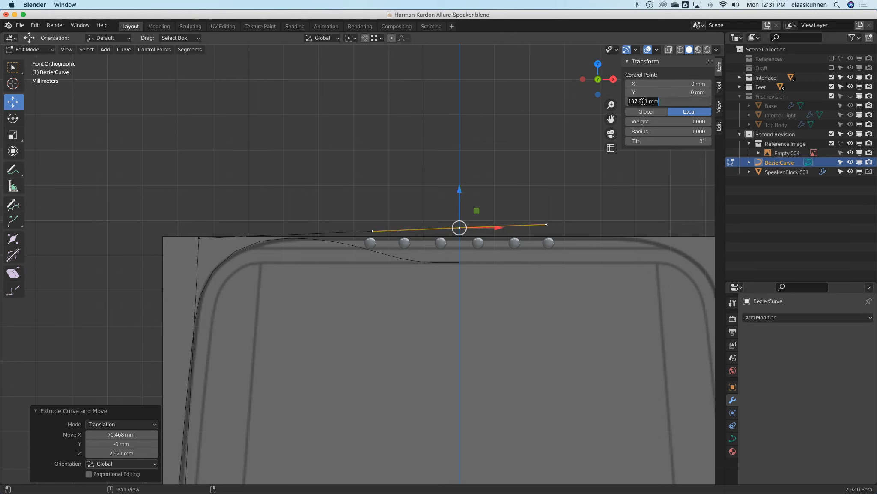
click(198, 238)
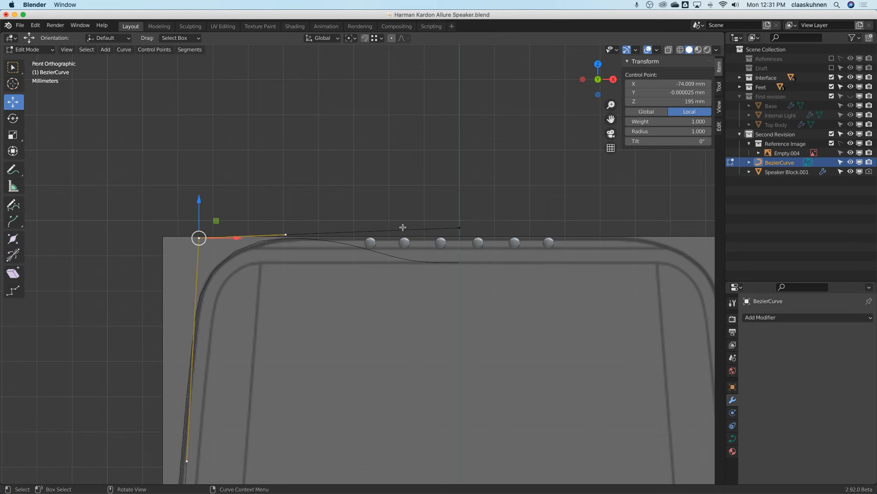
click(459, 226)
click(644, 102)
text(195)
key(Return)
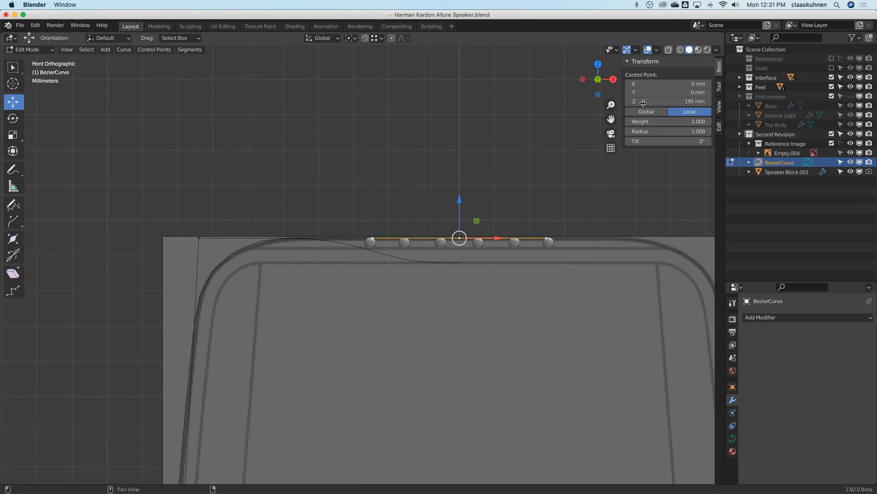
Step: Set the upper left corner point's Y to 0 mm
scroll(212, 221, down, 5)
click(215, 228)
click(669, 93)
text(0)
key(Return)
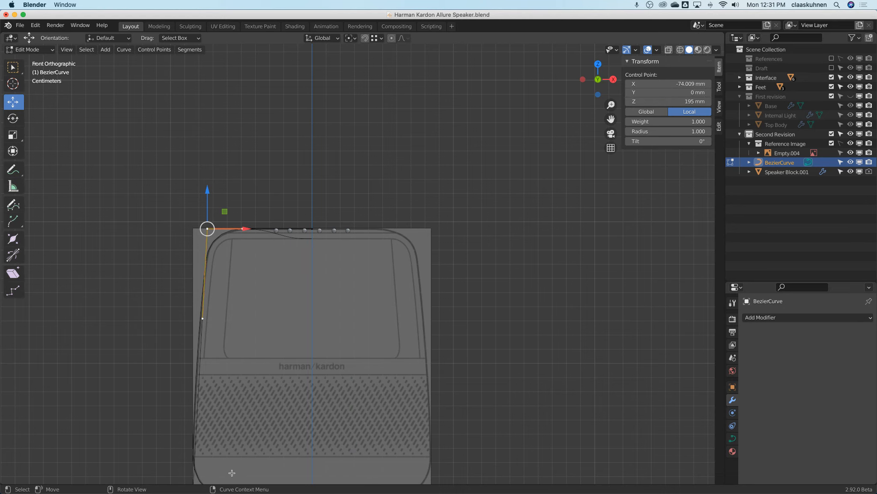
Step: Check the coordinates of the two lower control points and view the straight outline in Object Mode
shift+middle_drag(277, 381, 312, 241)
click(227, 356)
click(348, 356)
scroll(393, 288, up, 3)
key(Tab)
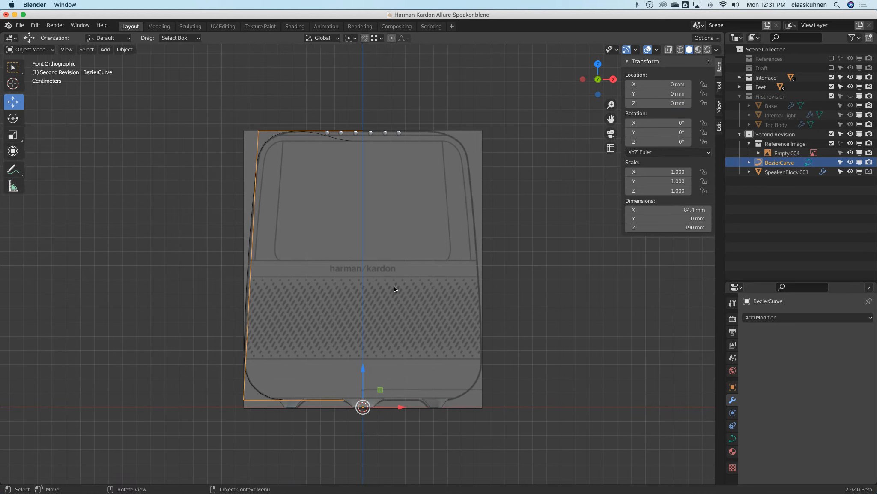
key(Tab)
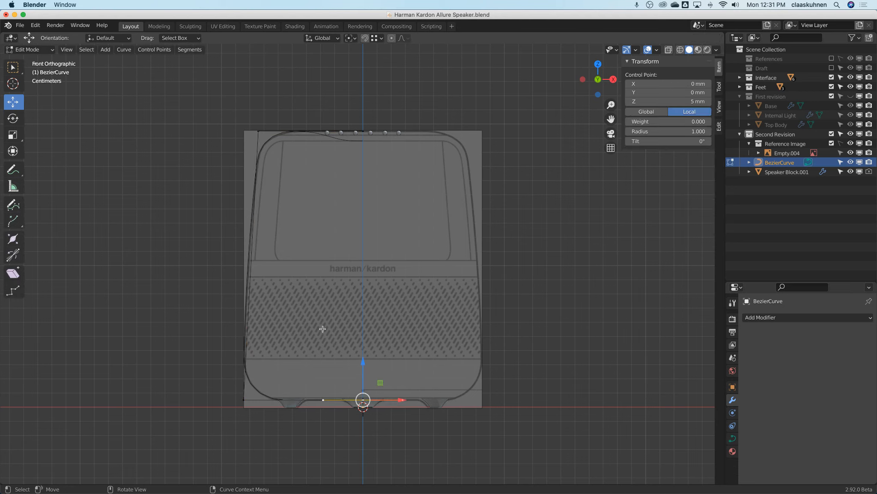
Step: Subdivide the outline's side segment between the lower and upper left corner points
click(243, 400)
shift+click(258, 131)
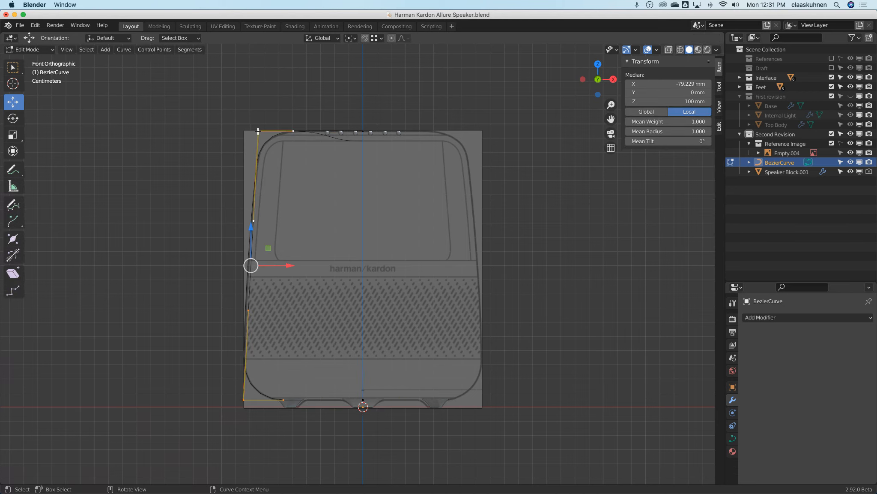
right_click(179, 199)
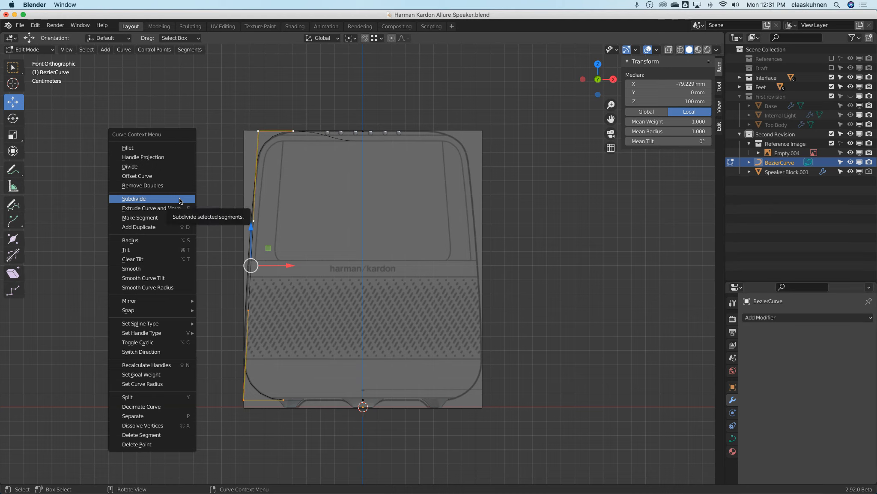
click(179, 198)
Step: Move the side segment's middle control point about 2.1 mm outward along X, set its handles to Automatic, and check the outline in Object Mode
click(226, 263)
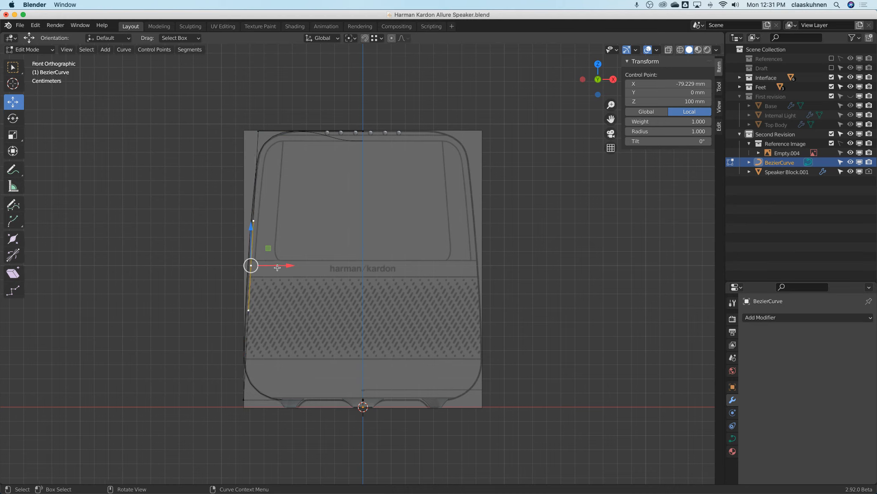
drag(277, 268, 283, 266)
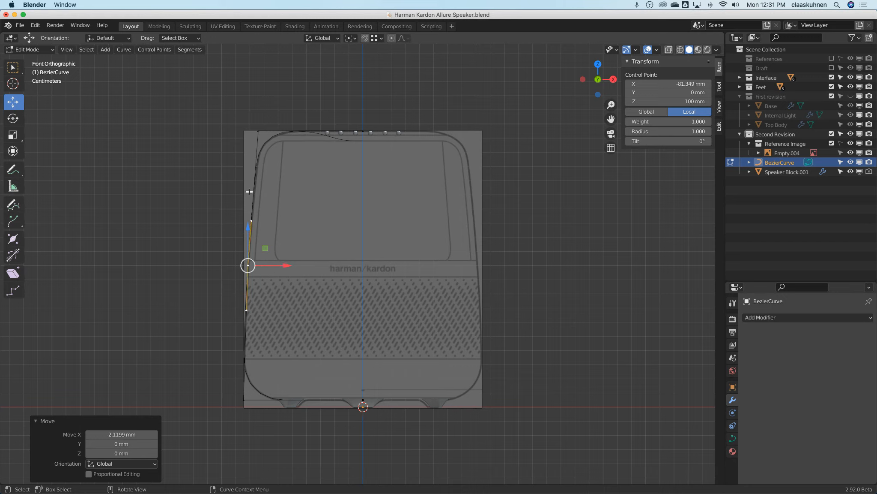
key(v)
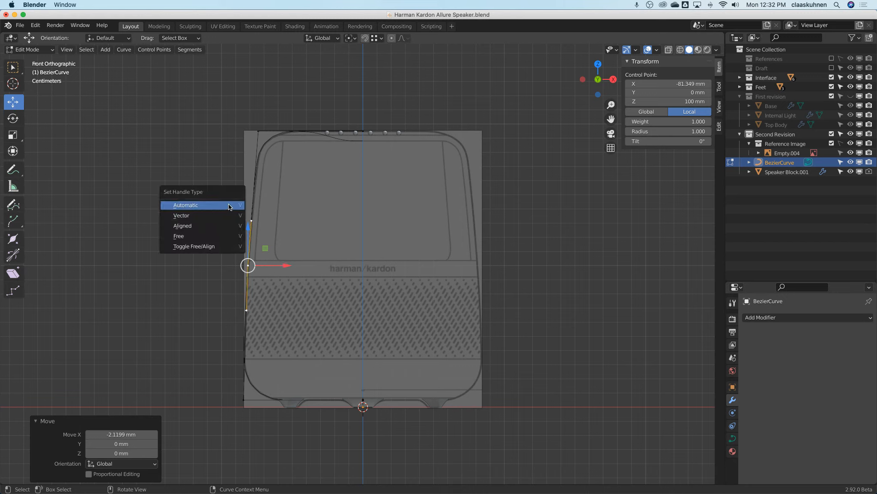
click(228, 204)
key(Tab)
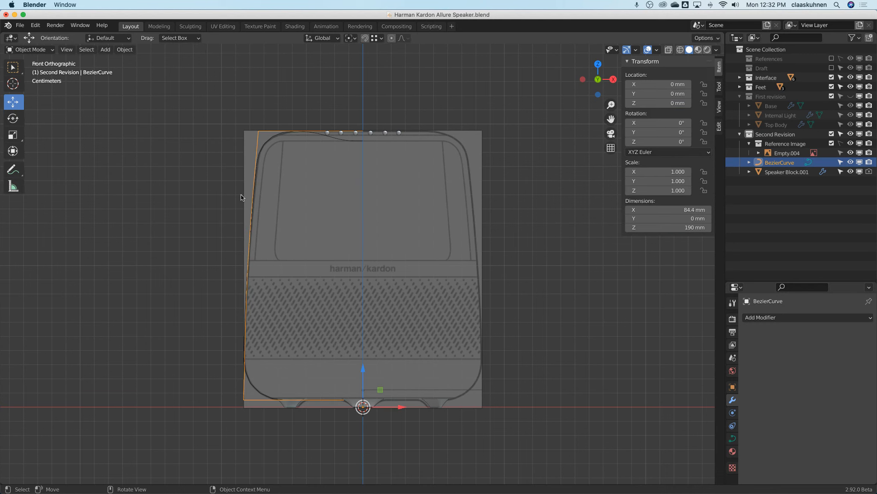
scroll(259, 228, up, 1)
scroll(262, 129, up, 1)
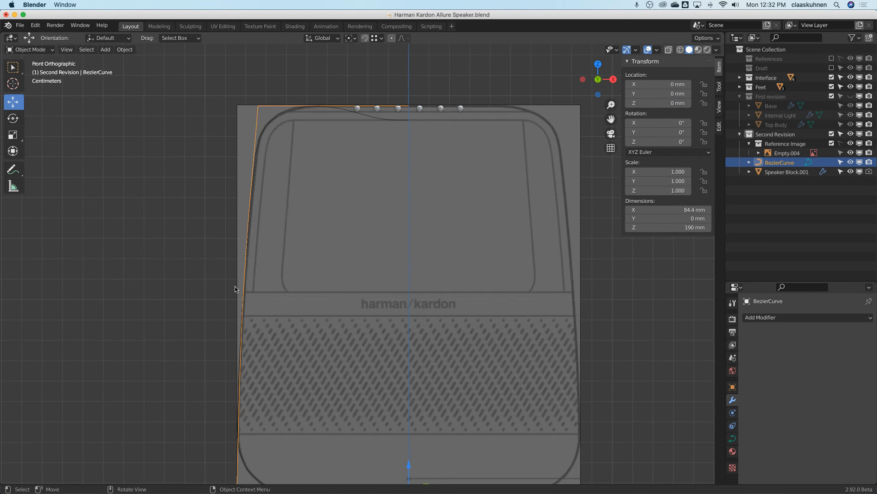
scroll(234, 328, down, 1)
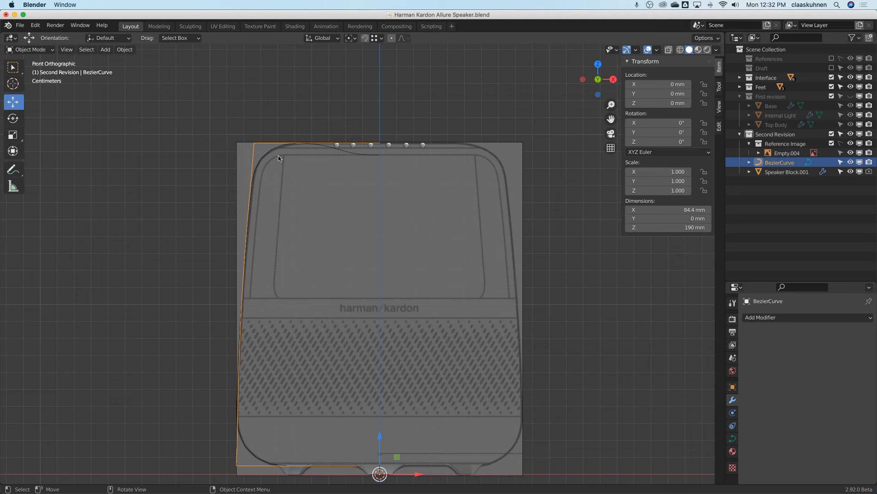
Step: Fillet the outline's upper left corner point with a round radius of 20 mm
key(Tab)
scroll(290, 151, up, 3)
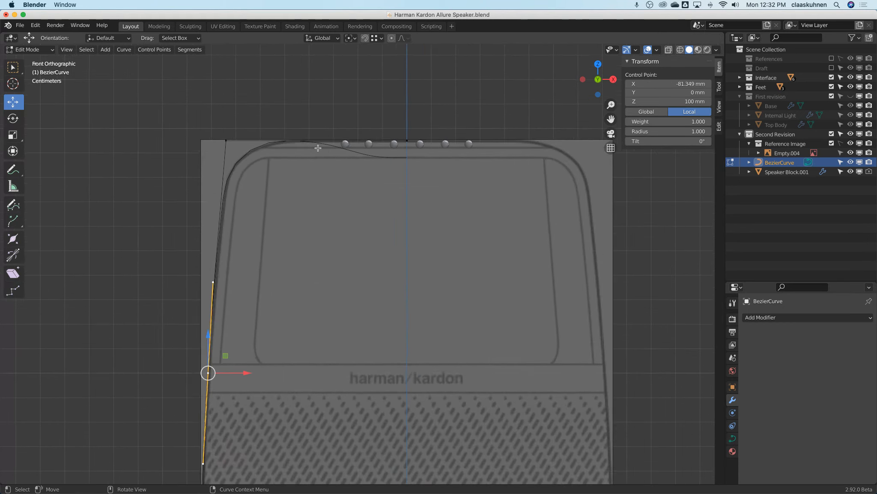
click(209, 141)
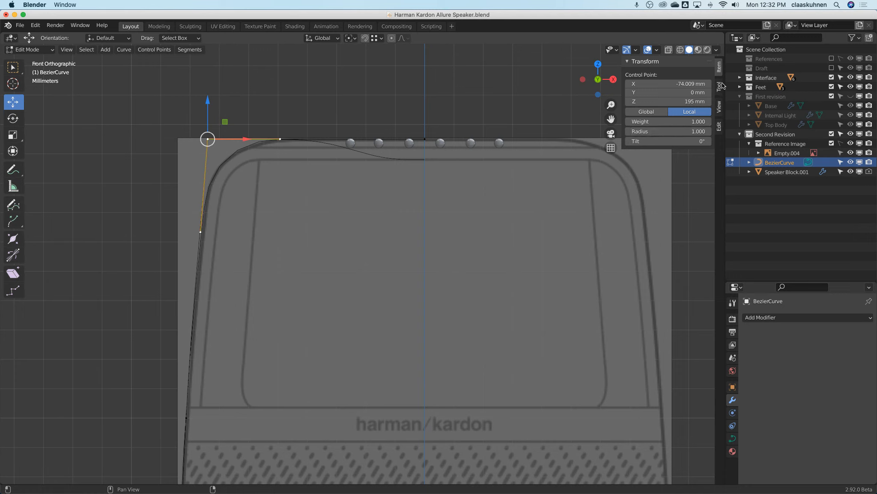
click(722, 130)
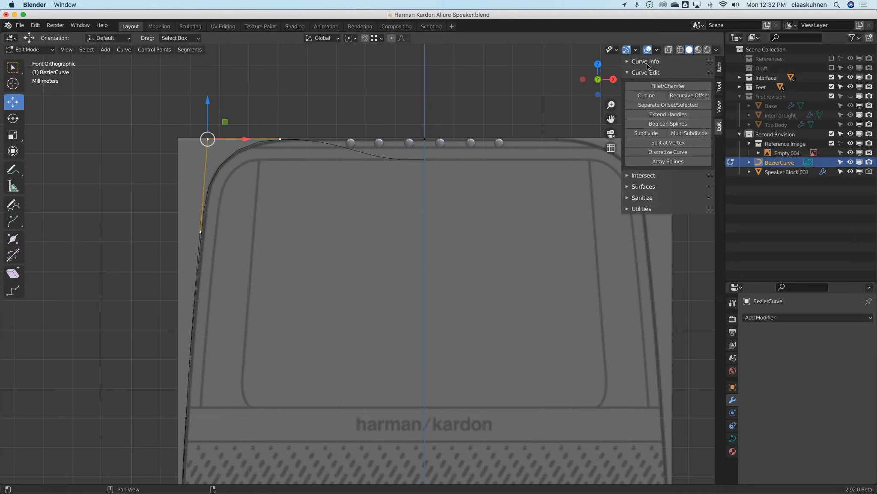
click(661, 88)
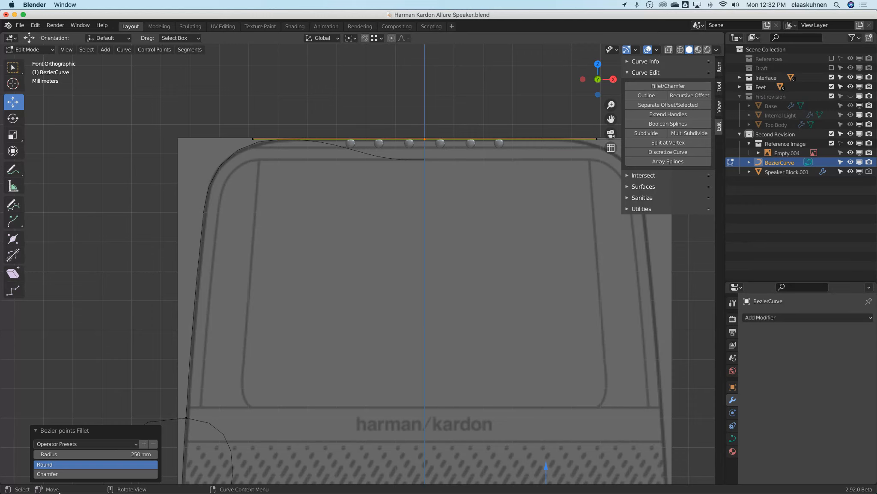
drag(102, 455, 89, 454)
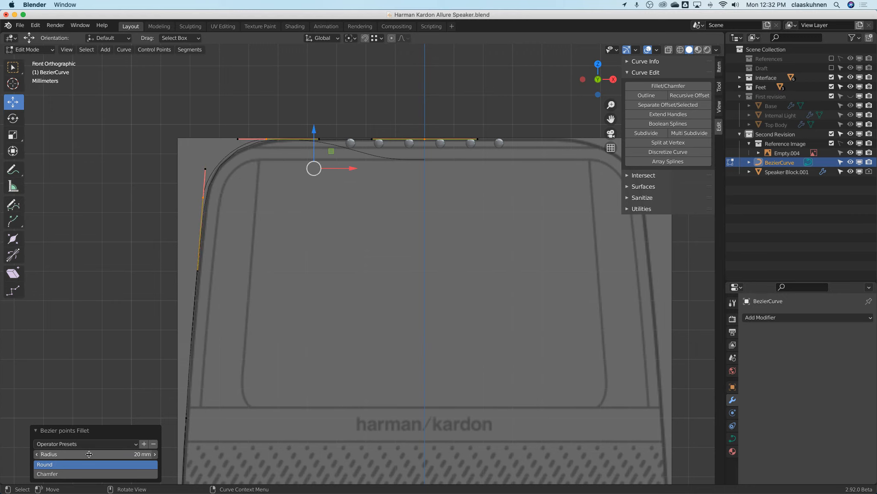
Step: Try a 25 mm radius for the upper left corner fillet, and settle on 22 mm
click(89, 454)
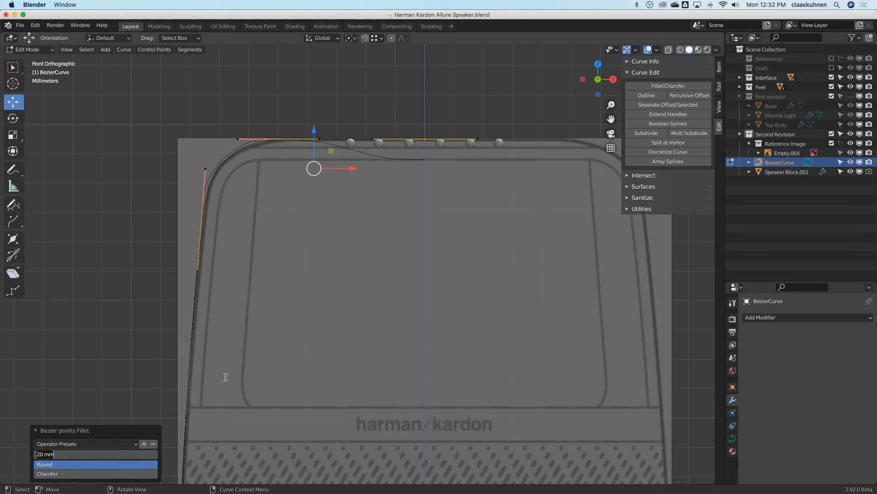
text(25)
key(Return)
click(105, 454)
text(22)
key(Return)
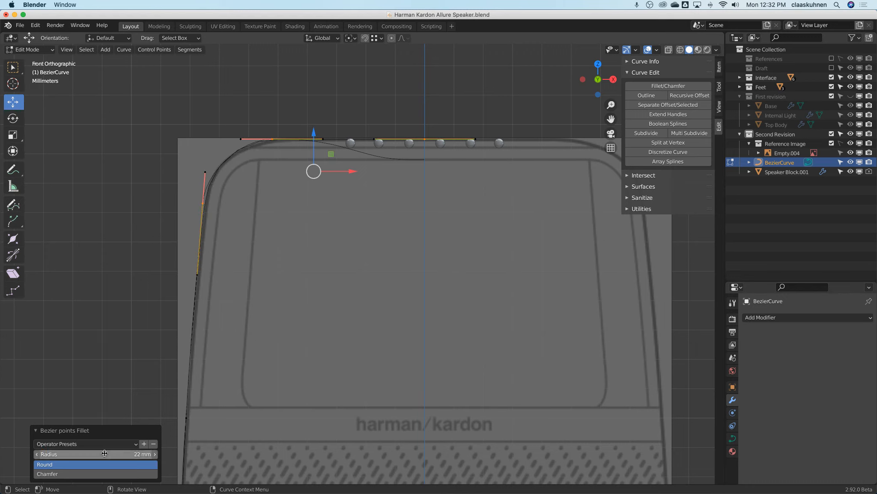
Step: Compare the rounded upper left corner with the reference image in Object Mode and Edit Mode
key(Tab)
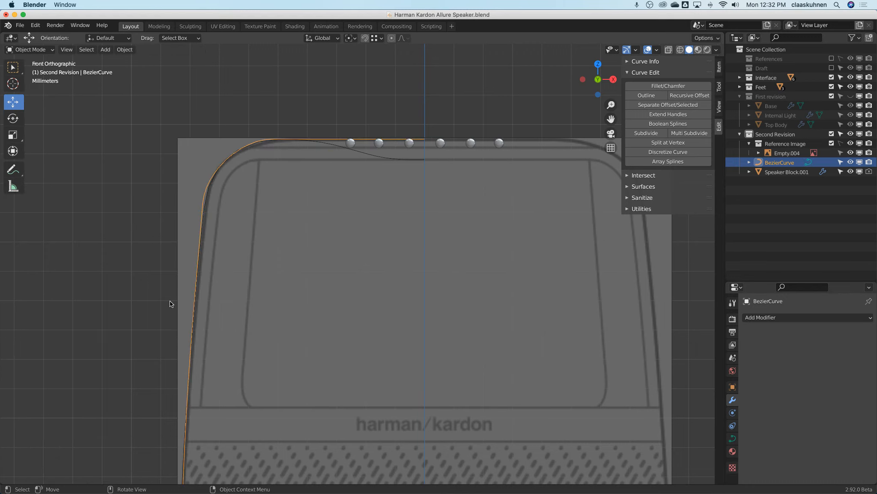
key(Tab)
key(Tab)
key(Tab)
key(Tab)
key(Tab)
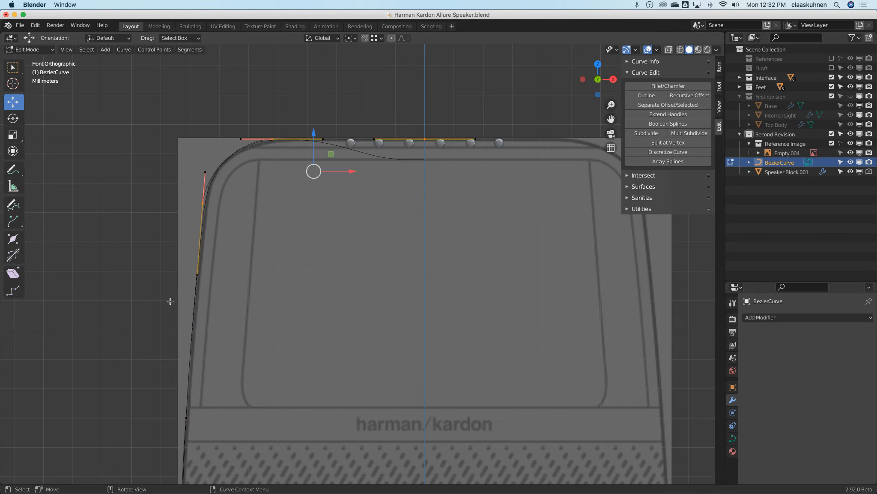
key(Tab)
key(Tab)
key(Tab)
key(Tab)
key(Tab)
Step: Undo the upper left corner fillet and return to the straight outline in Object Mode
key(ctrl+z)
key(ctrl+z)
key(ctrl+z)
key(ctrl+z)
key(ctrl+z)
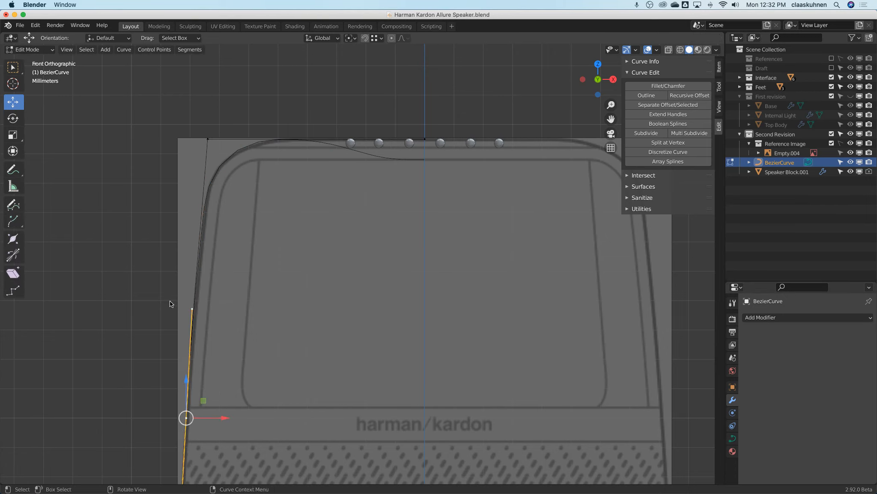
key(ctrl+z)
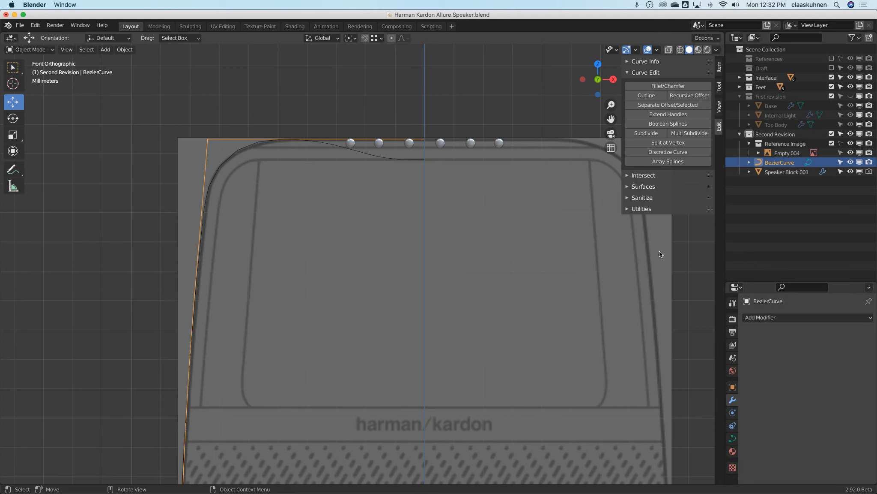
Step: Duplicate the outline curve in place and name the copy Profile backup
key(shift+d)
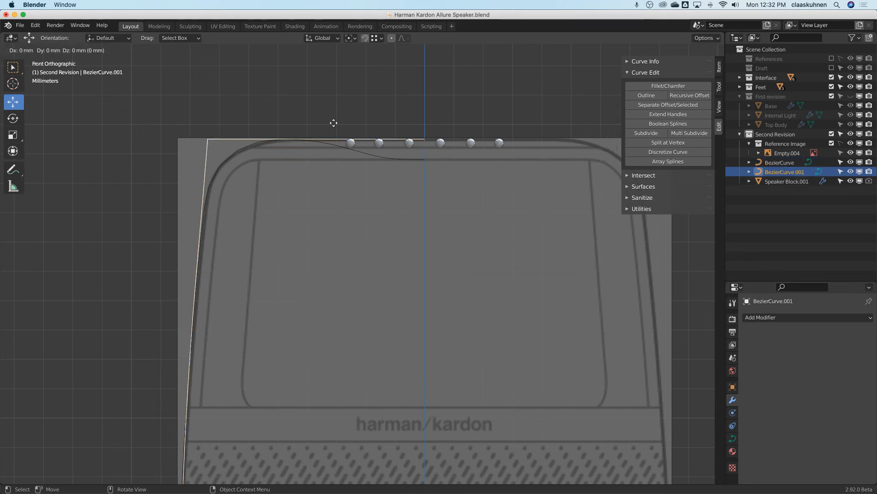
right_click(333, 123)
double_click(793, 171)
key(BackSpace)
text(Back)
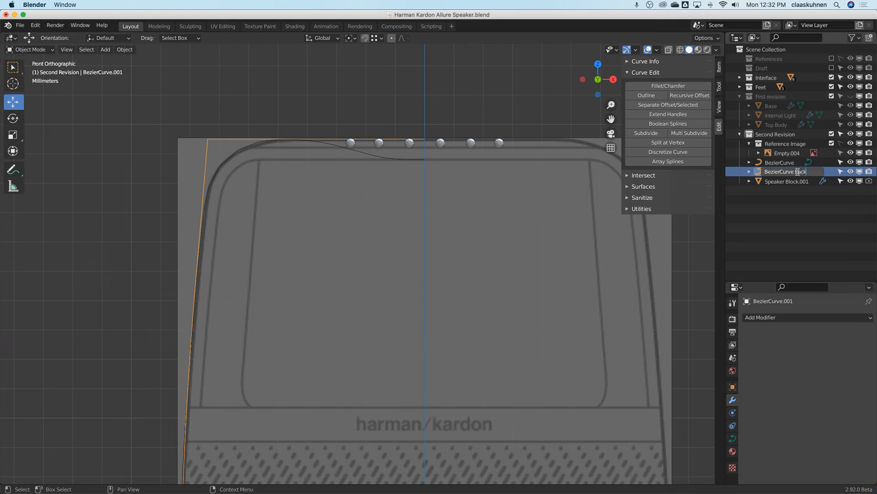
key(shift+Home)
text(Profile)
key(BackSpace)
key(BackSpace)
text(up)
key(Return)
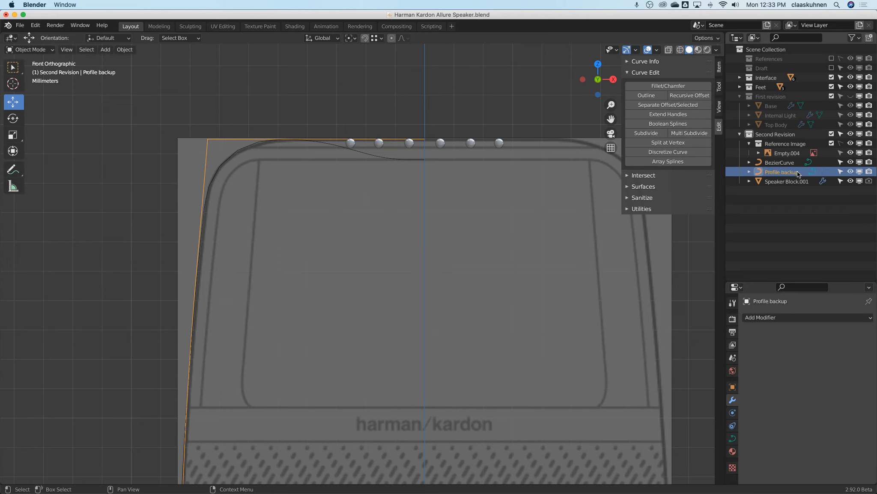
Step: Rename the original outline curve as Profile
click(785, 162)
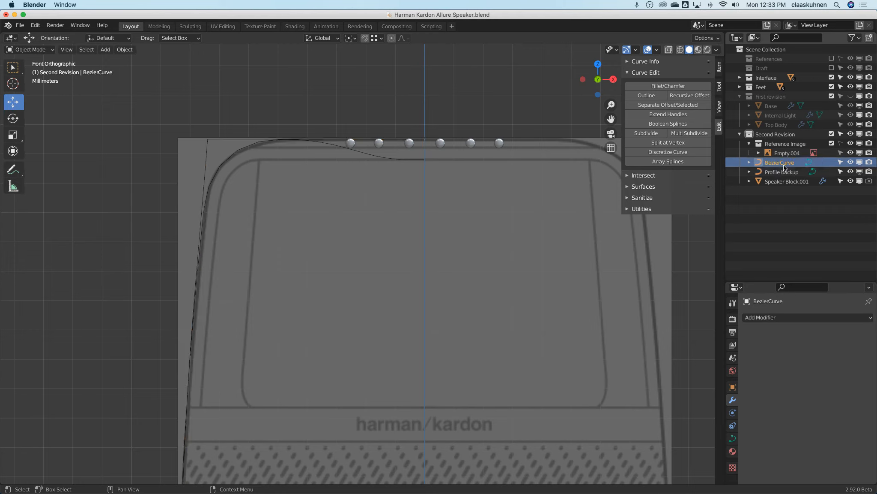
double_click(780, 162)
text(Profile)
key(Return)
Step: Move the Profile backup curve's upper left corner point slightly inward along X
click(233, 138)
scroll(233, 138, down, 2)
key(Tab)
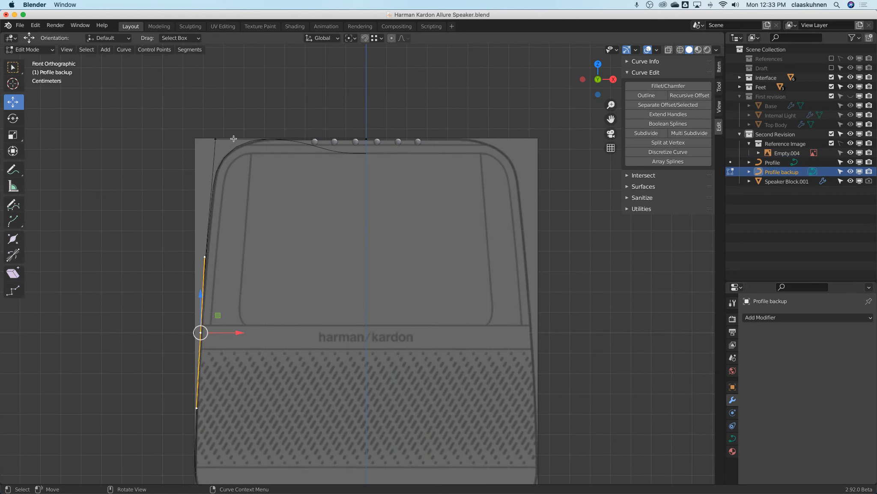
click(214, 140)
key(Tab)
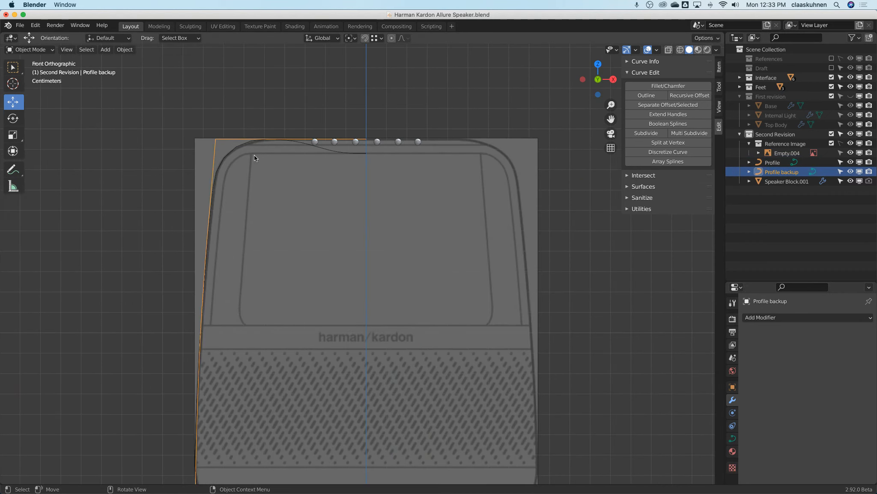
shift+scroll(266, 142, down, 6)
scroll(224, 330, up, 5)
scroll(224, 330, down, 5)
shift+scroll(294, 219, up, 3)
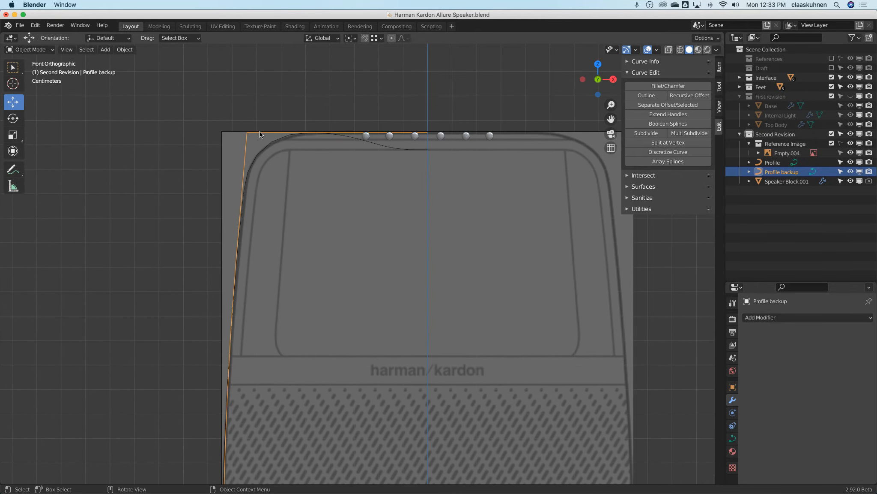
key(Tab)
scroll(259, 132, up, 3)
drag(272, 132, 279, 131)
key(Tab)
Step: Fillet the Profile backup curve's upper left corner with a 22 mm round radius and view it in Object Mode
shift+scroll(285, 171, down, 4)
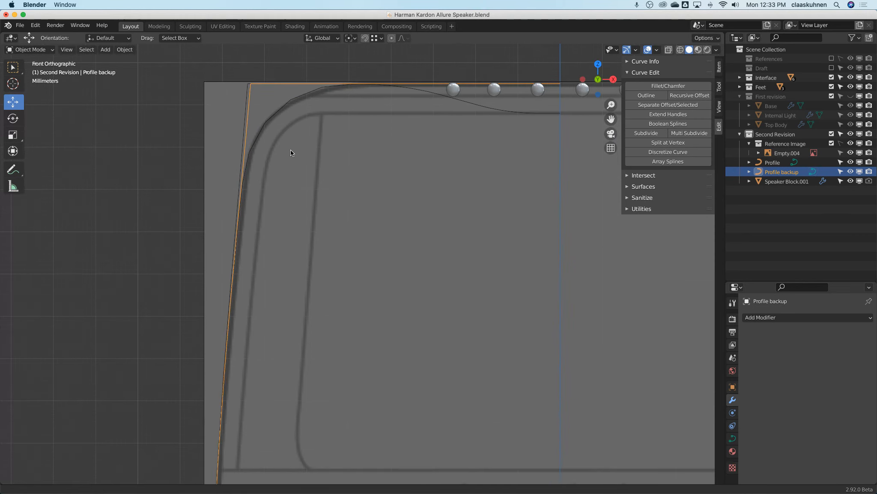
shift+middle_drag(290, 150, 297, 135)
key(Tab)
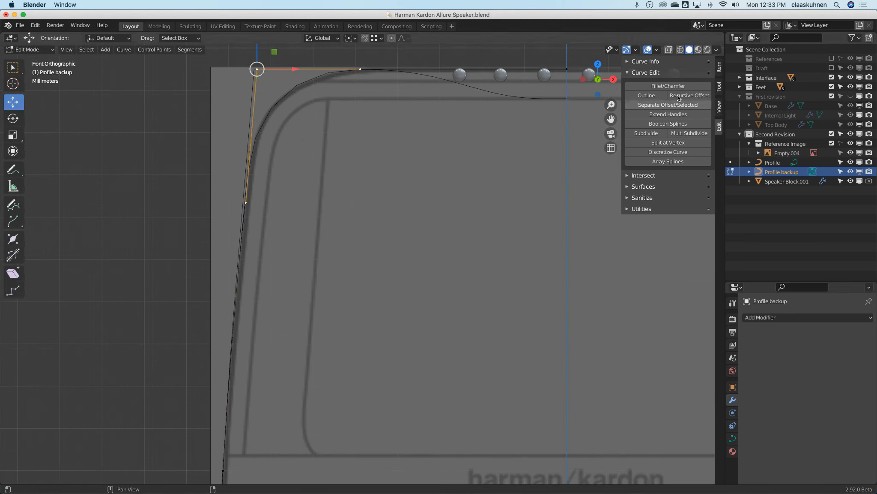
click(657, 86)
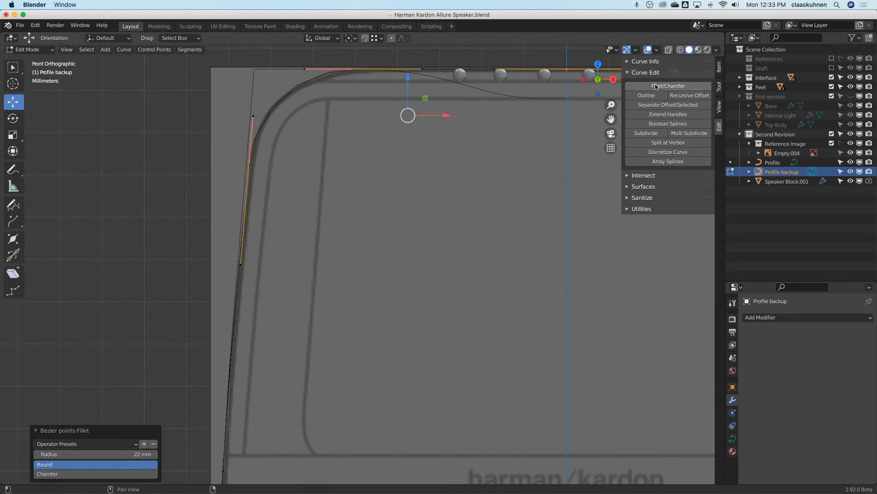
key(Tab)
scroll(265, 184, down, 2)
Step: Try deleting the Profile curve, and undo back to before the Profile backup curve's corner fillet
click(257, 111)
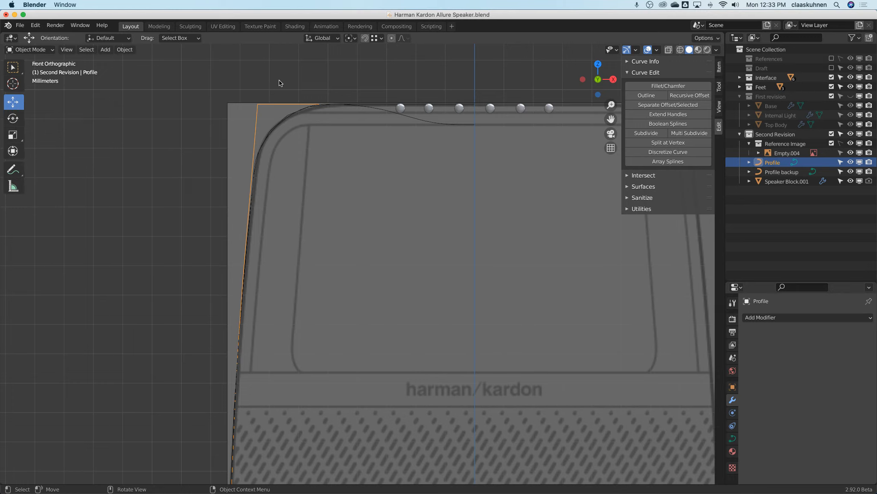
key(x)
key(x)
key(ctrl+z)
key(Tab)
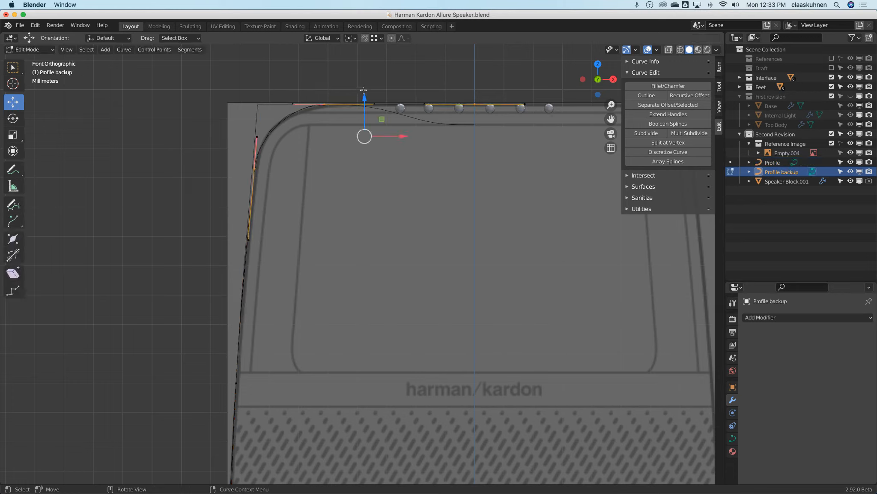
key(Tab)
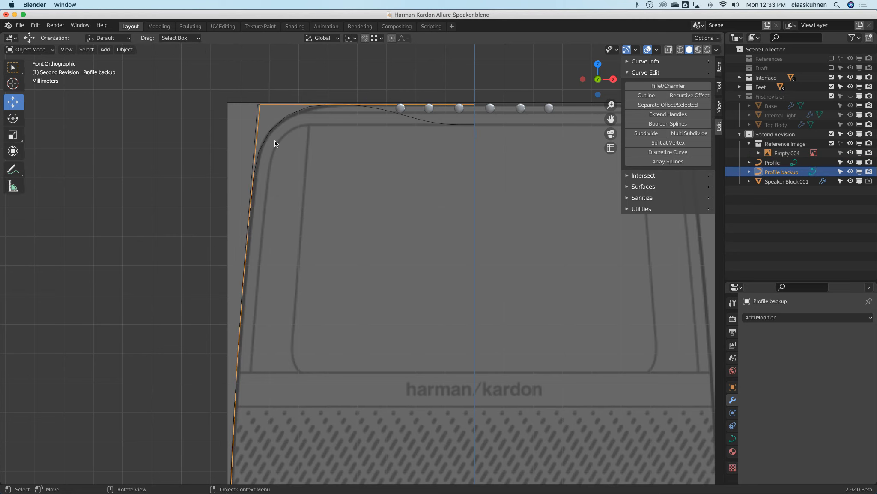
Step: Move the Profile curve's upper left corner point slightly inward along X and hide the Profile backup curve
click(256, 106)
scroll(257, 104, up, 4)
key(Tab)
click(258, 106)
drag(287, 105, 300, 105)
key(Tab)
click(851, 171)
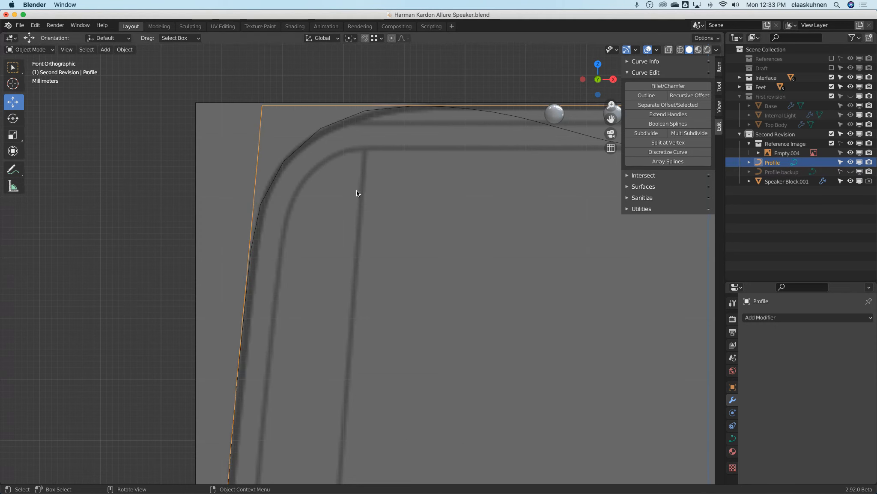
Step: Fillet the Profile curve's lower left corner, adjusting the round radius to follow the reference image's corner
scroll(356, 190, down, 6)
scroll(330, 311, up, 6)
scroll(320, 309, down, 2)
scroll(326, 257, down, 3)
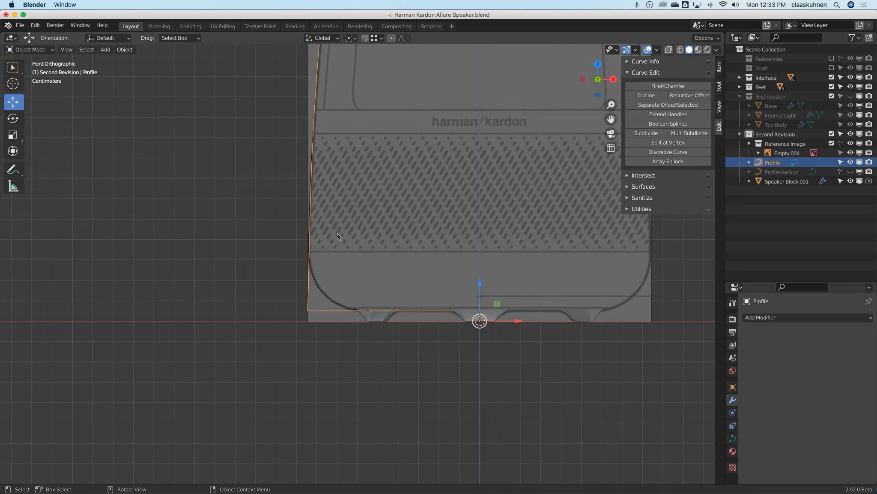
key(Tab)
click(307, 310)
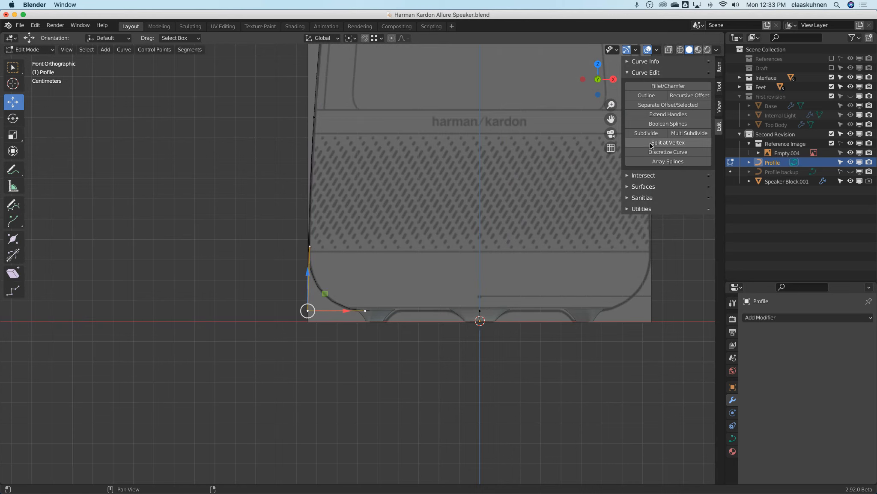
click(669, 86)
scroll(323, 251, up, 3)
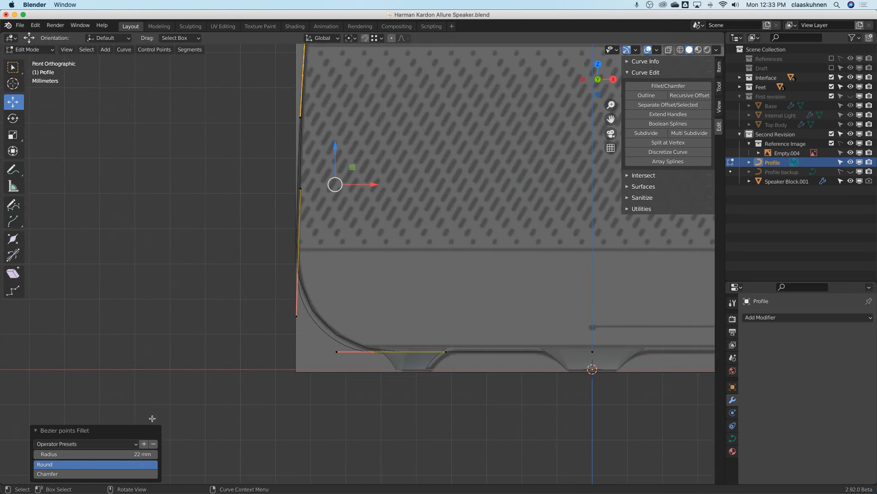
drag(130, 453, 130, 452)
key(Tab)
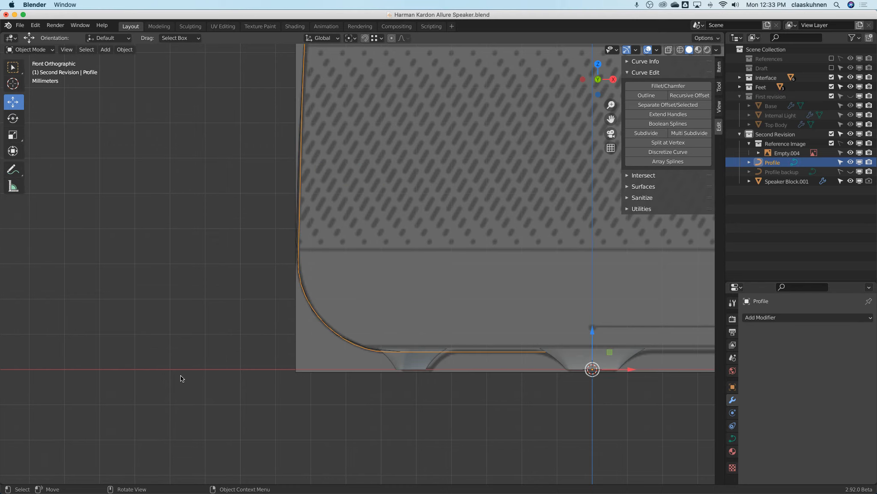
Step: Move the Profile curve's lower left corner point slightly outward along X and return to Object Mode
shift+middle_drag(256, 257, 247, 364)
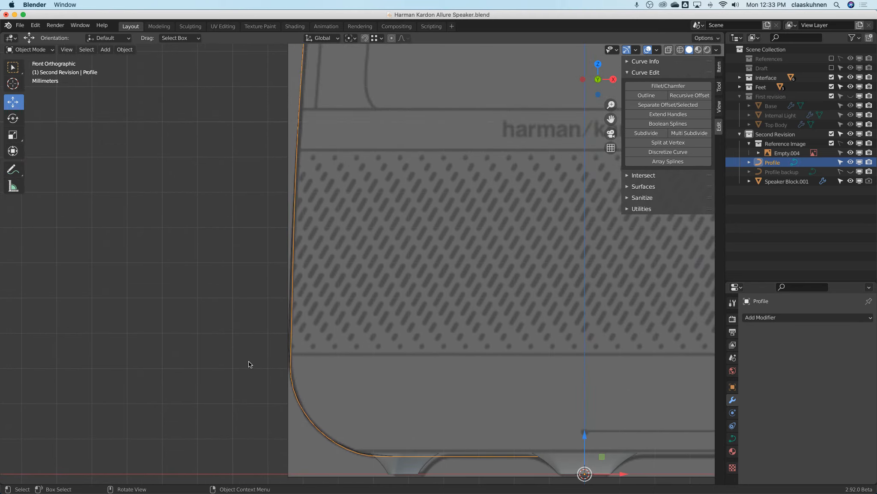
key(Tab)
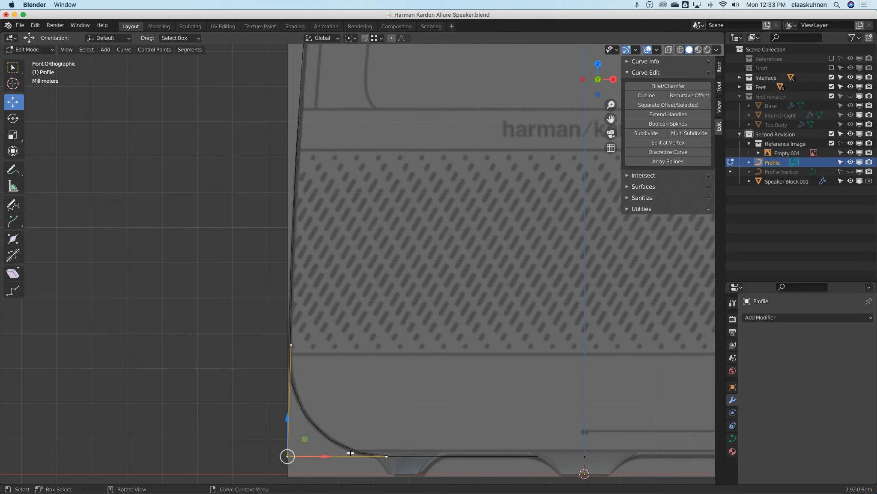
drag(335, 455, 324, 456)
key(Tab)
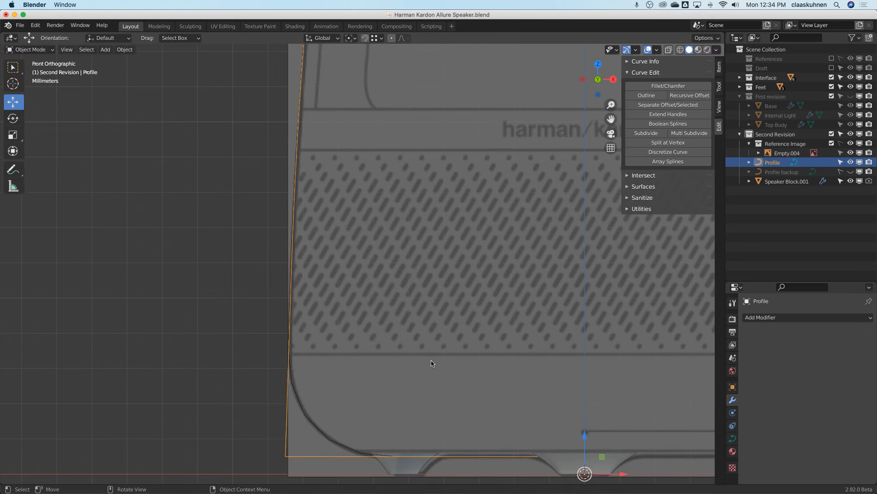
Step: Try moving the Profile backup curve's lower left corner point along X, and hide that curve again
click(851, 171)
click(841, 172)
click(792, 174)
shift+middle_drag(389, 318, 457, 199)
scroll(366, 364, up, 3)
key(Tab)
click(348, 310)
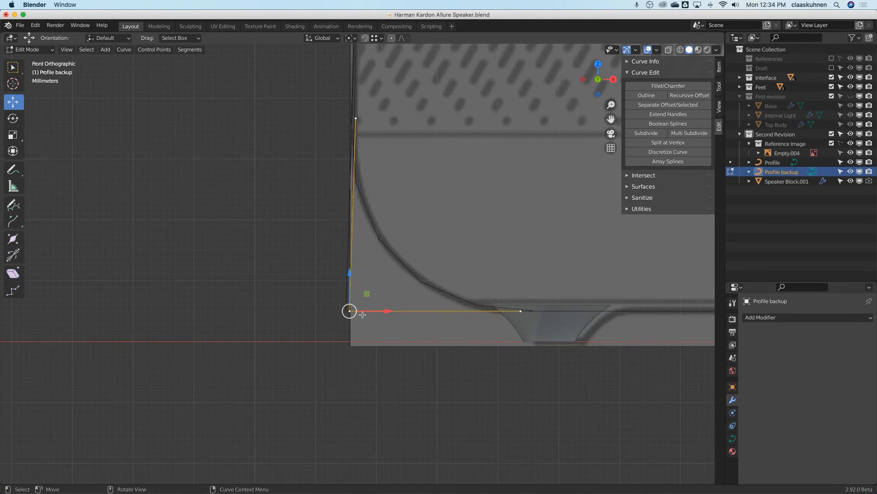
key(g)
key(x)
right_click(378, 312)
key(Tab)
click(850, 171)
Step: Fillet the Profile curve's lower left corner with a 25 mm round radius and view it in Object Mode
click(773, 163)
key(Tab)
scroll(212, 445, down, 5)
click(267, 391)
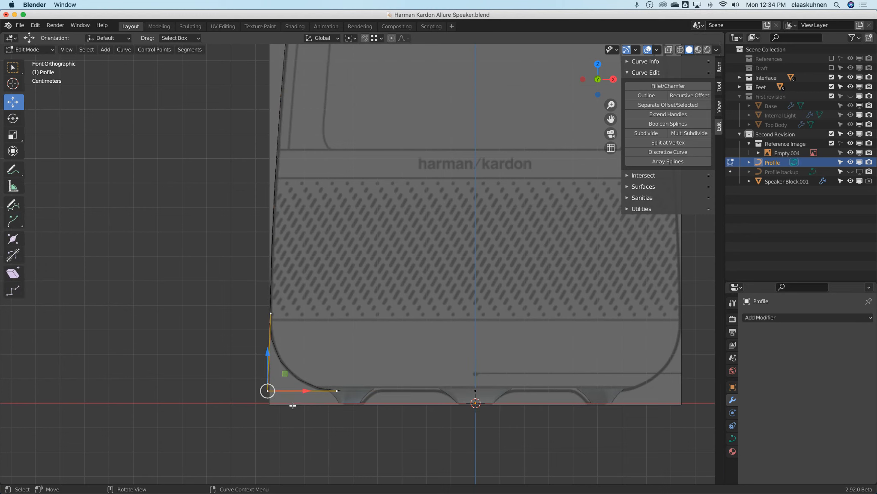
scroll(293, 406, up, 5)
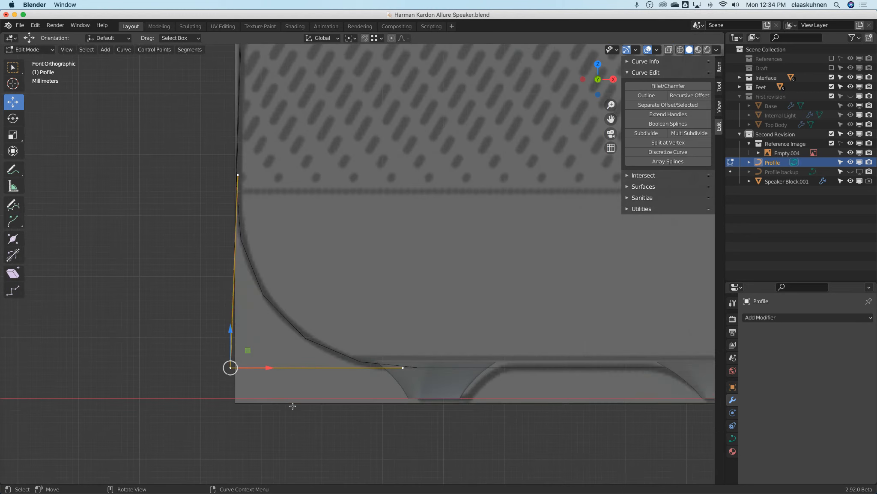
click(669, 86)
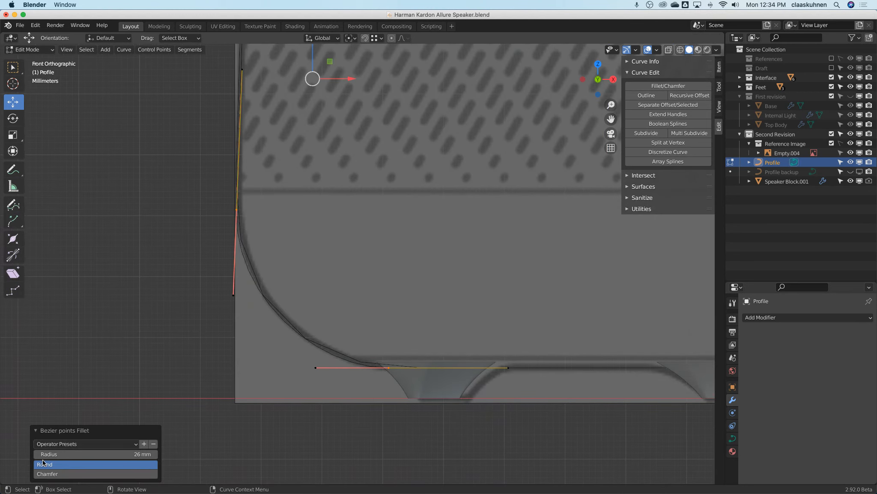
click(102, 452)
text(2)
key(Return)
key(Tab)
Step: Fillet the Profile curve's upper left corner with a 22 mm round radius and view it in Object Mode
scroll(301, 297, down, 8)
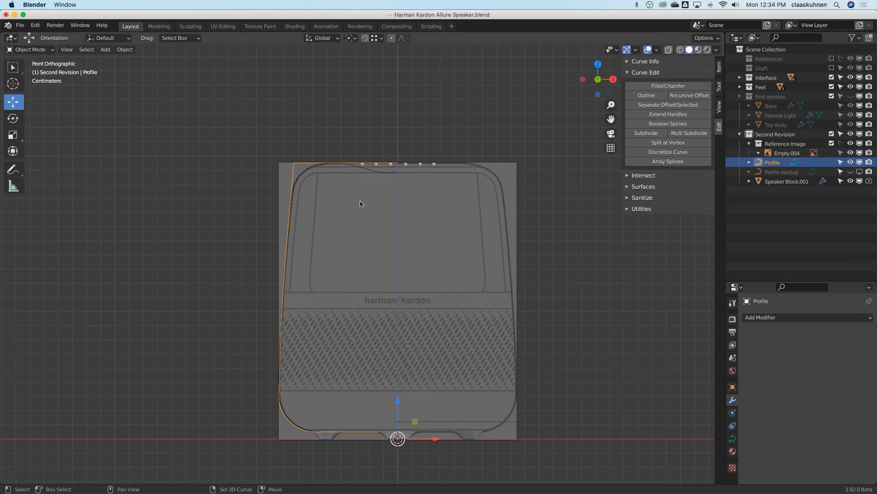
scroll(311, 145, up, 6)
key(Tab)
click(257, 211)
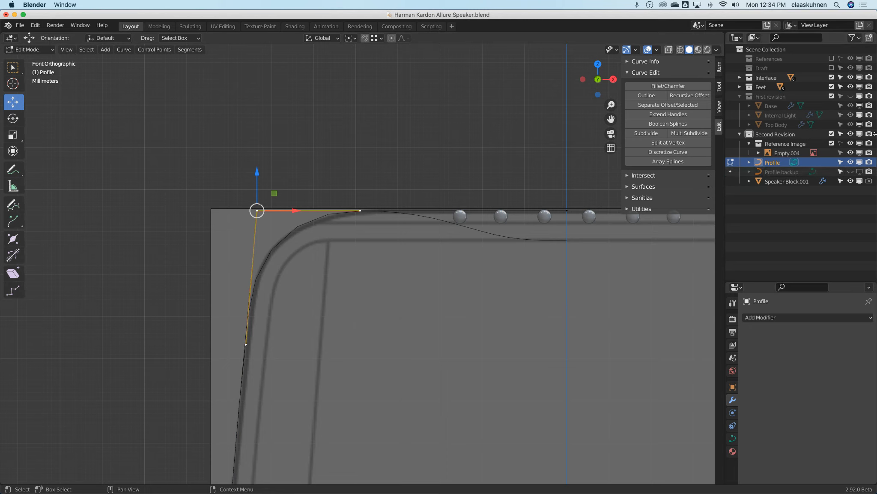
click(665, 85)
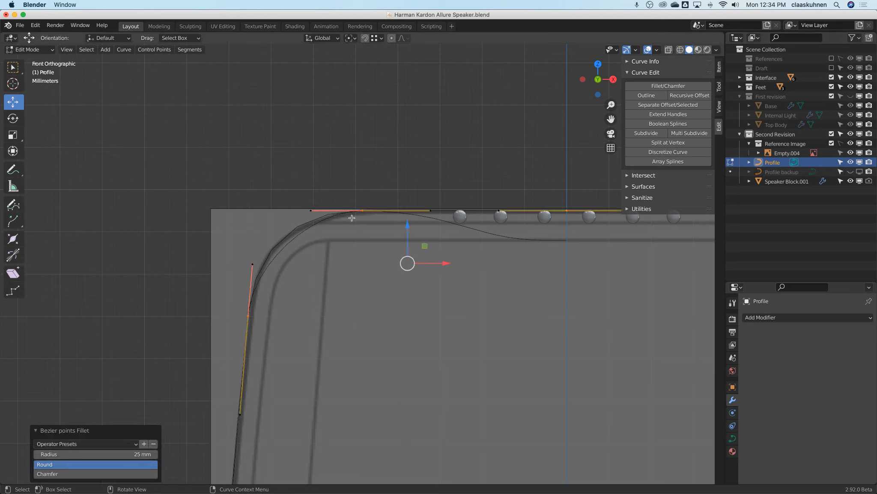
click(112, 452)
text(22)
key(Return)
key(Tab)
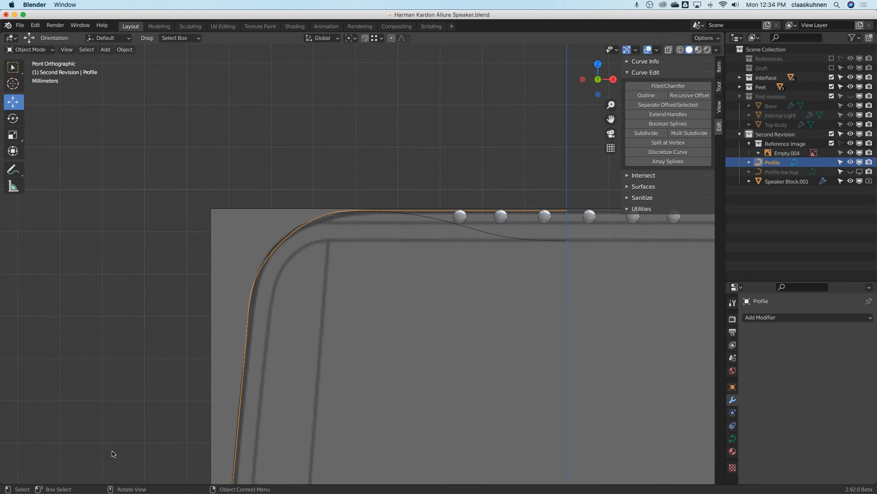
Step: Switch the transform orientation to Normal and lengthen the upper handle of the upper left arc's side point along Z
key(Tab)
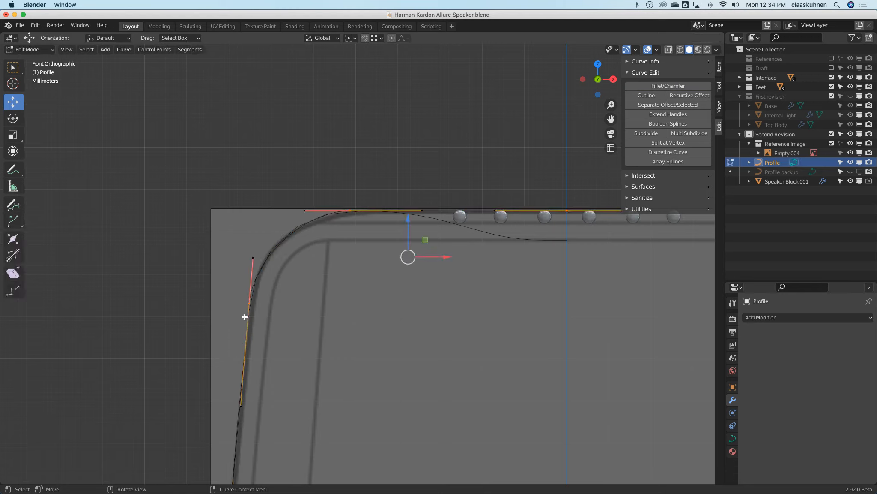
click(251, 260)
click(322, 38)
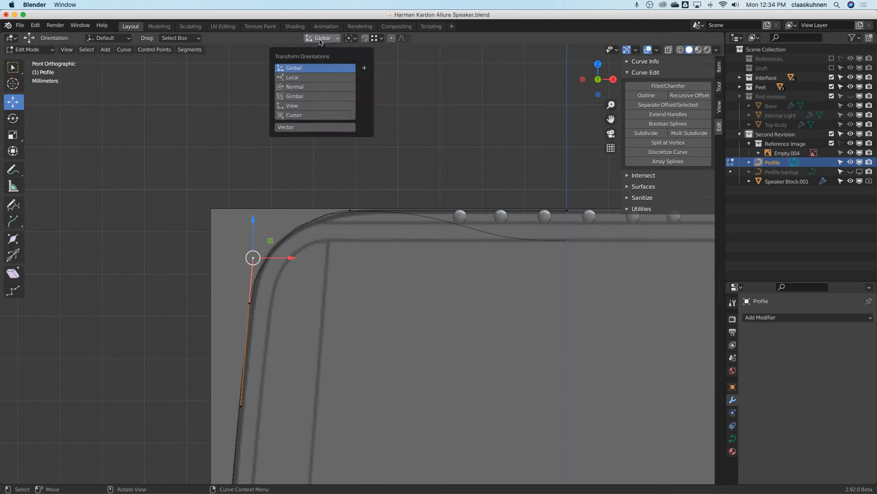
click(323, 86)
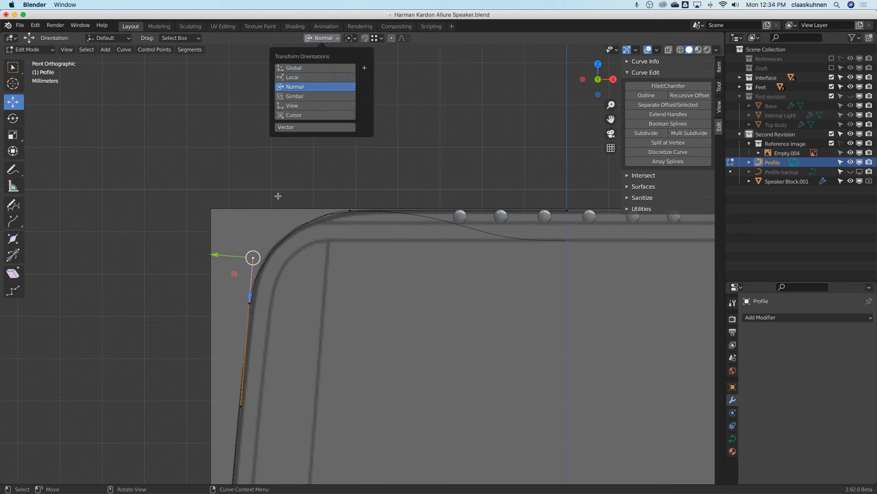
key(g)
key(z)
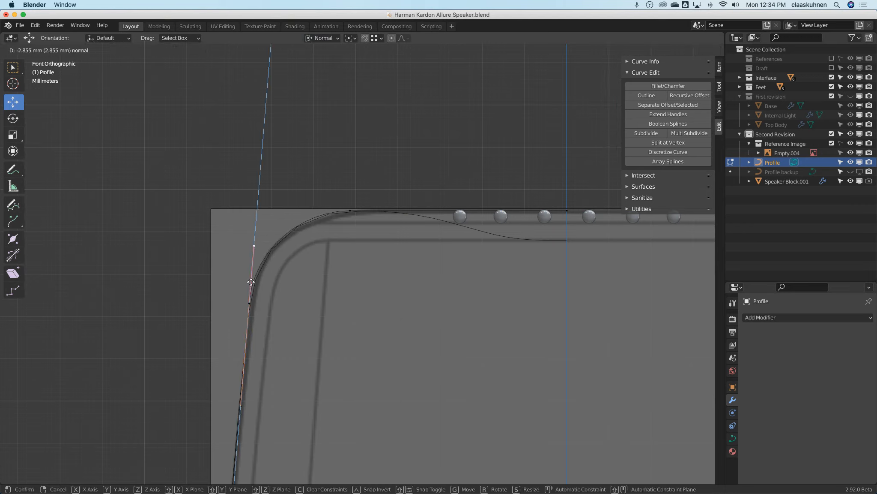
click(251, 278)
Step: Adjust the outer handle of the upper left arc's top point and slide the point slightly inward along its normal Z axis
click(350, 211)
click(304, 211)
key(g)
key(z)
click(334, 215)
click(350, 211)
key(g)
key(z)
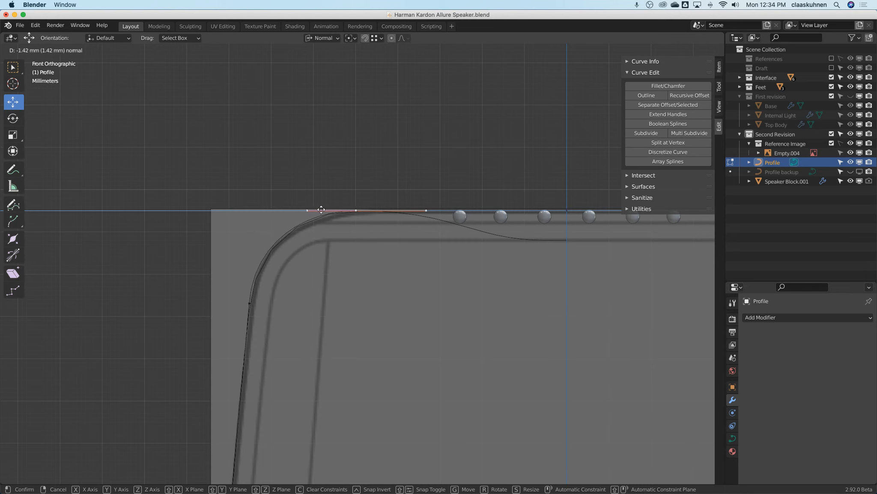
click(320, 212)
Step: Slide the upper left arc's side point slightly down along its normal Z axis and return to Object Mode
click(249, 303)
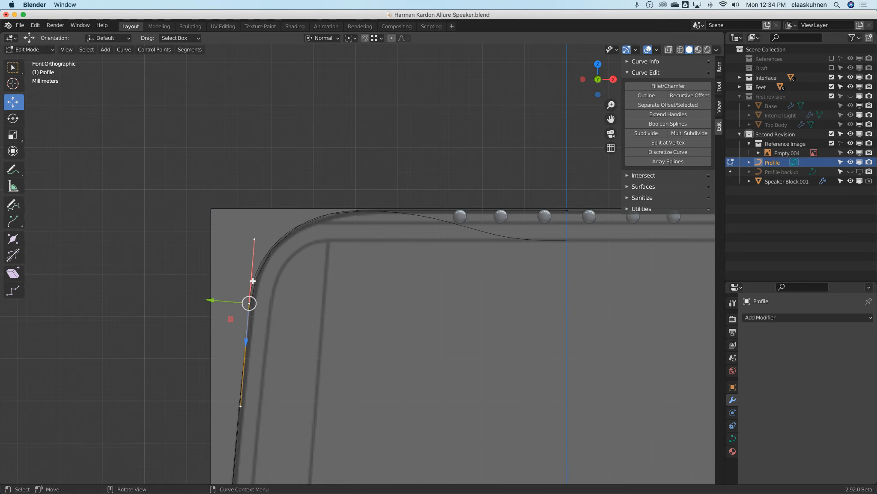
key(g)
key(z)
click(247, 344)
key(Tab)
Step: Fine-tune the upper handle of the upper left arc's side point along normal Z to follow the reference corner
scroll(306, 273, down, 3)
scroll(275, 186, up, 3)
scroll(275, 185, up, 3)
key(Tab)
click(277, 180)
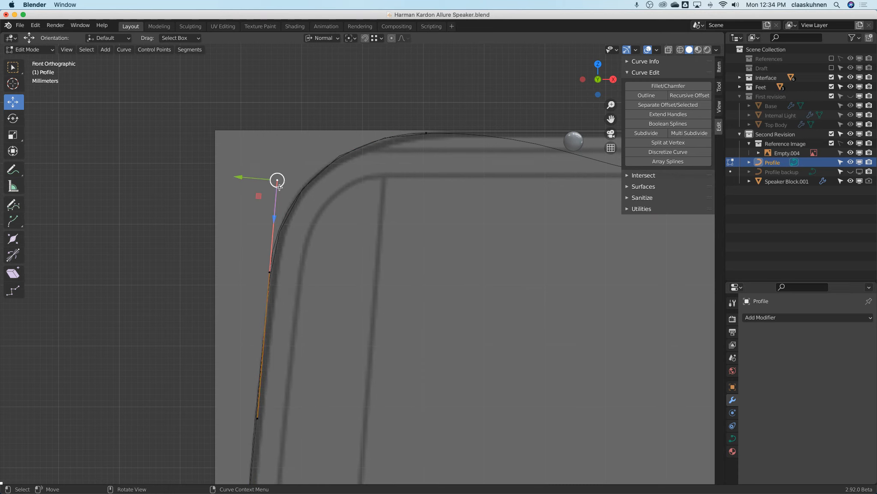
key(g)
key(z)
click(274, 218)
key(Tab)
Step: Nudge the upper left arc's side point further down along its normal axis and check the curve in Object Mode
key(Tab)
click(270, 272)
drag(267, 308, 266, 314)
key(Tab)
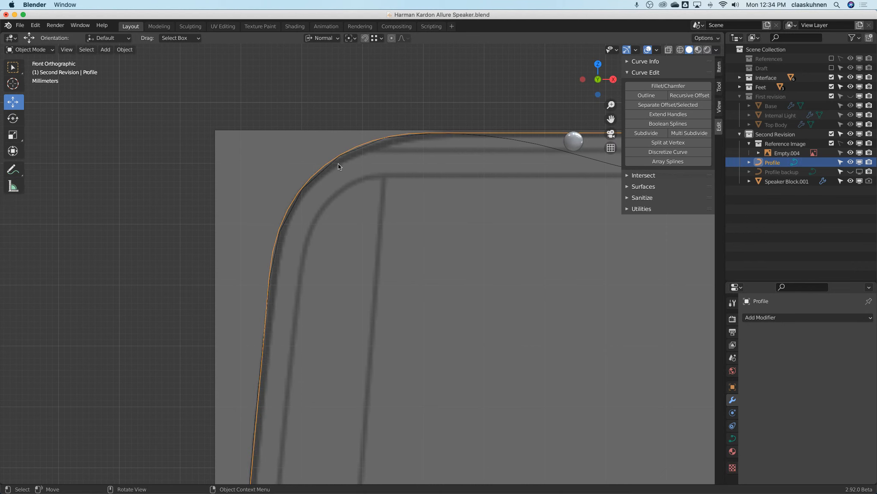
Step: Adjust the lower handle of the lower left arc's side point along its normal Z axis
scroll(457, 143, down, 2)
shift+middle_drag(339, 120, 398, 240)
scroll(404, 237, up, 3)
scroll(403, 239, down, 3)
key(Tab)
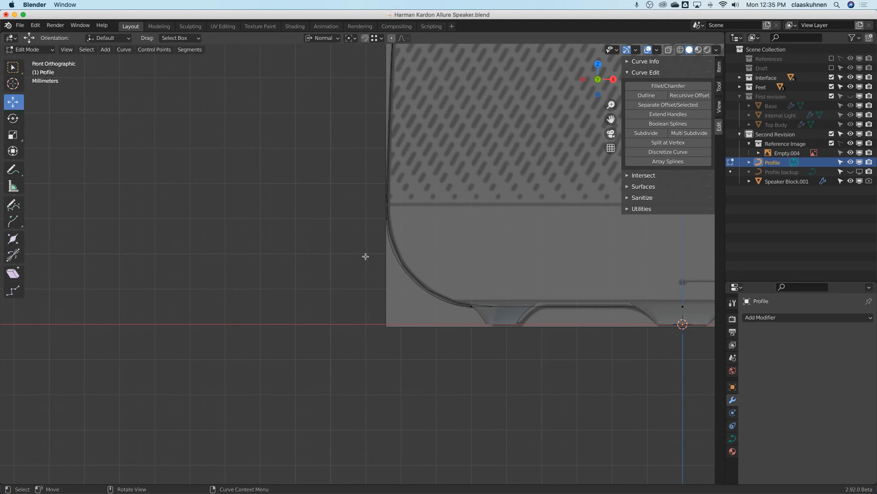
click(387, 218)
scroll(386, 271, up, 2)
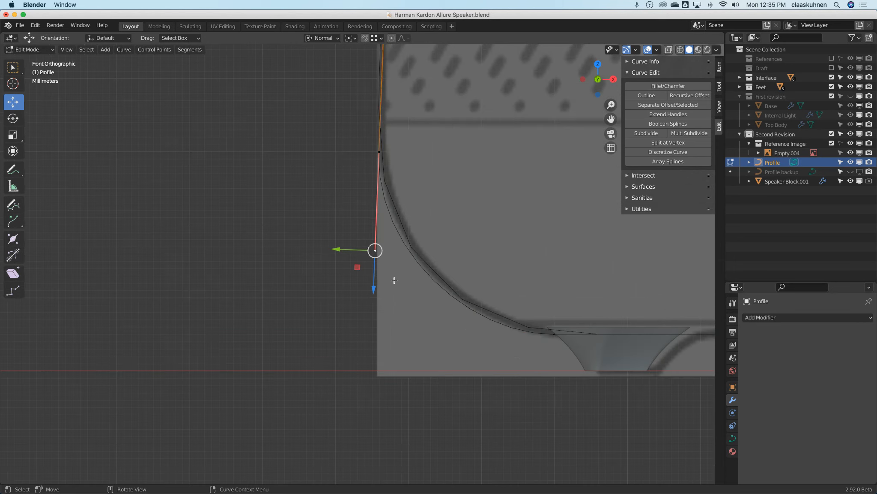
key(Tab)
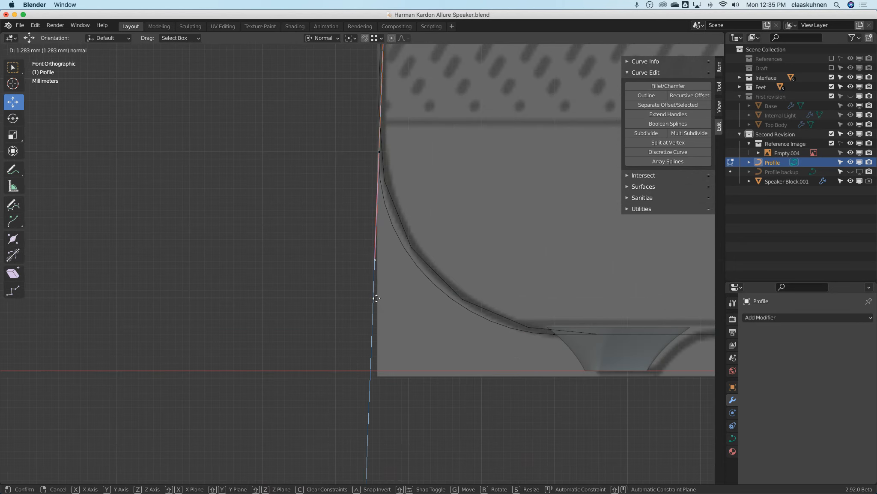
key(Tab)
Step: Lengthen the outer handle of the lower left arc's bottom point and slide that point inward along the base line
click(555, 336)
click(471, 335)
drag(509, 335, 486, 334)
click(554, 334)
drag(598, 334, 618, 335)
Step: Slide the lower left arc's side point up about 2.08 mm along its normal Z axis and return to Object Mode
click(380, 151)
shift+middle_drag(380, 152, 362, 225)
drag(360, 261, 364, 246)
scroll(368, 241, down, 2)
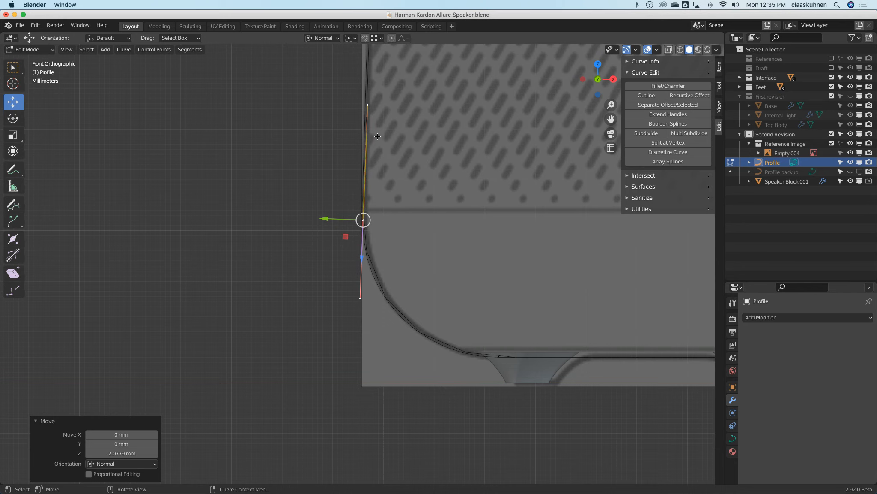
shift+middle_drag(378, 137, 383, 257)
scroll(388, 274, down, 2)
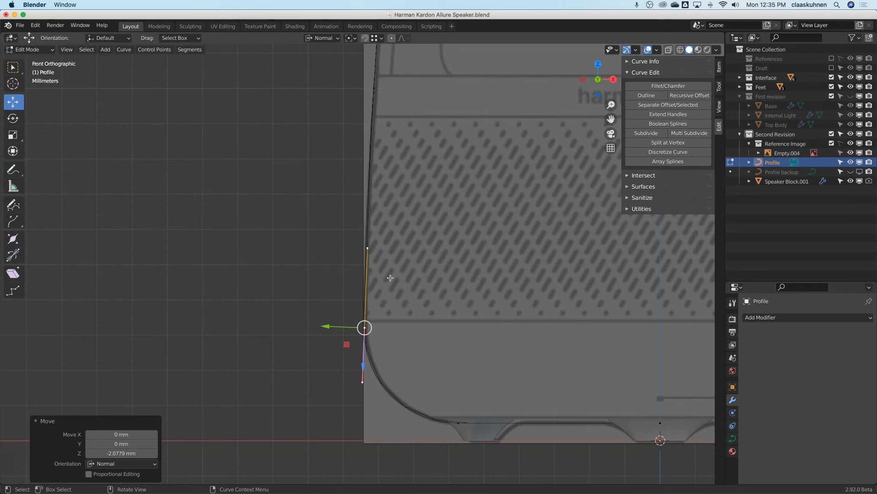
key(Tab)
Step: Delete the Speaker Block.001 object from the Second Revision collection
scroll(390, 278, down, 5)
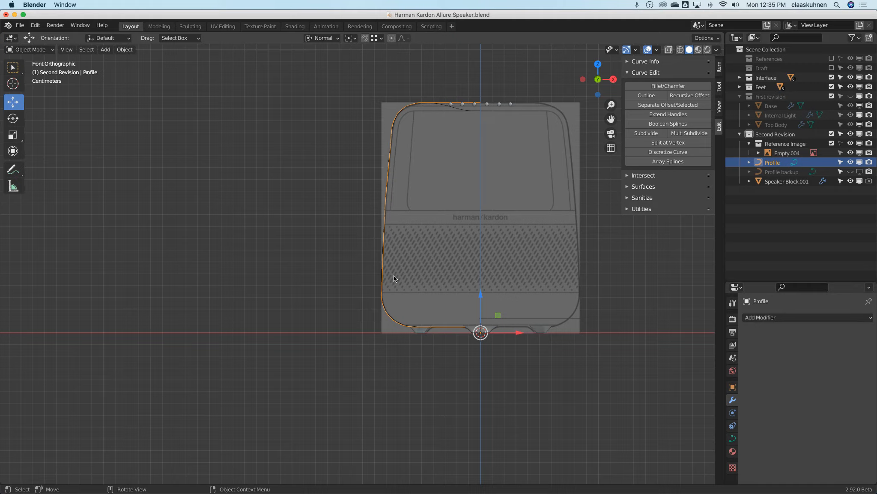
scroll(393, 278, up, 5)
shift+scroll(331, 231, up, 10)
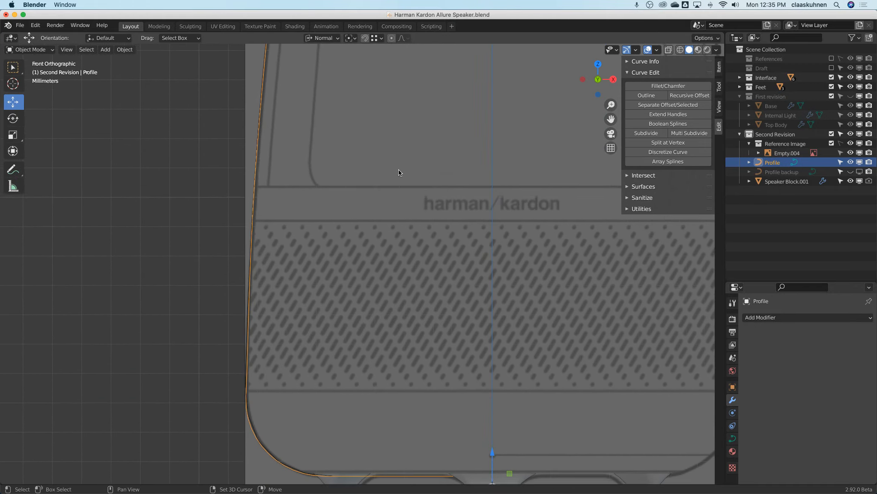
click(429, 143)
key(KP_Decimal)
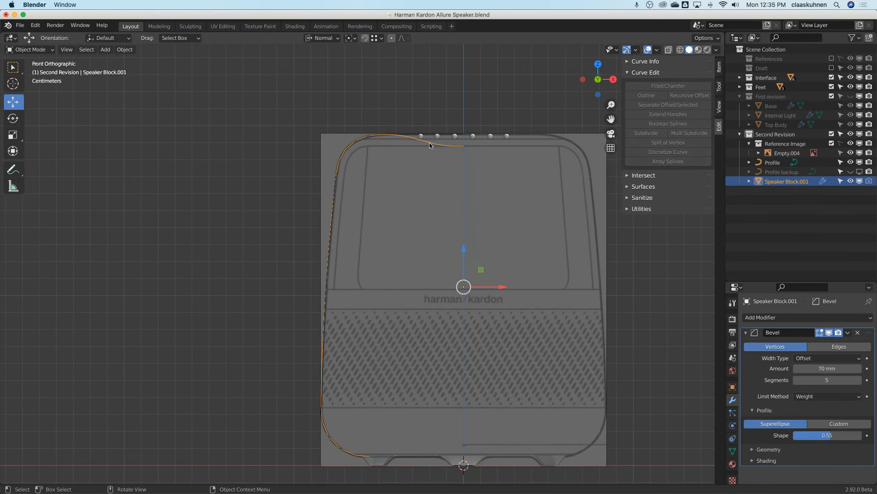
key(Tab)
key(Tab)
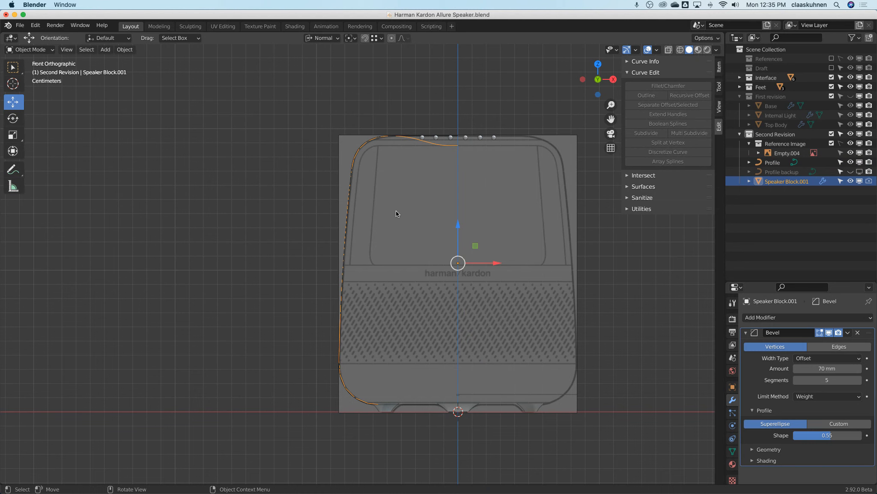
key(x)
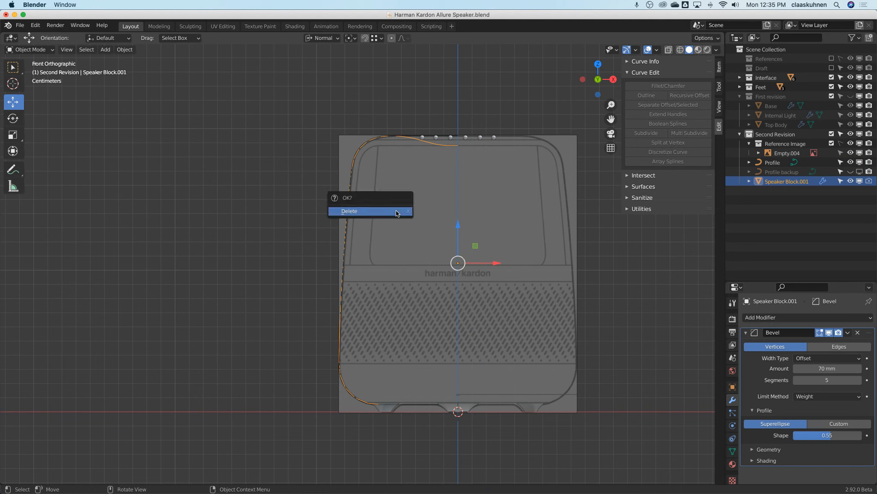
click(396, 211)
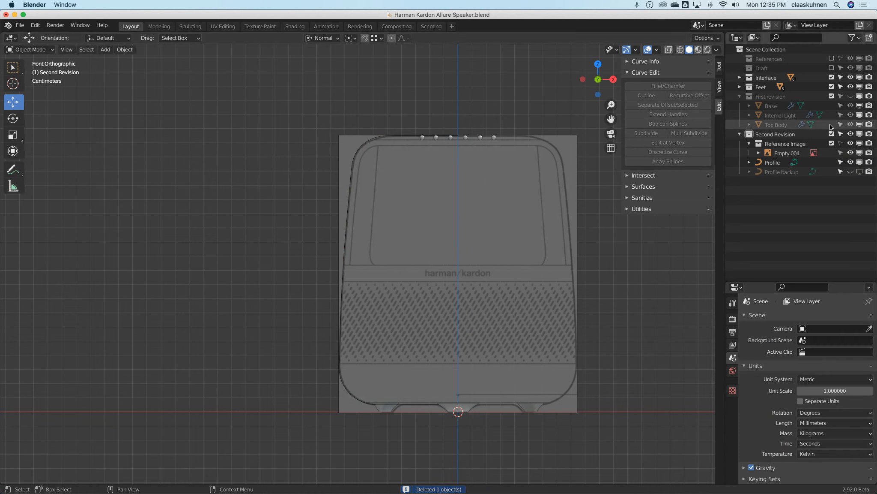
Step: Show the First revision collection with its Internal Light and Base objects hidden, leaving only Top Body displayed
click(850, 96)
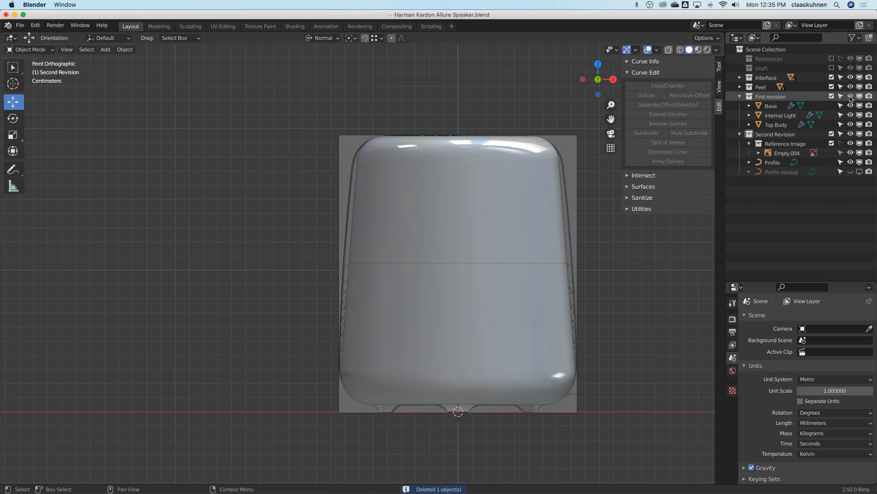
click(851, 115)
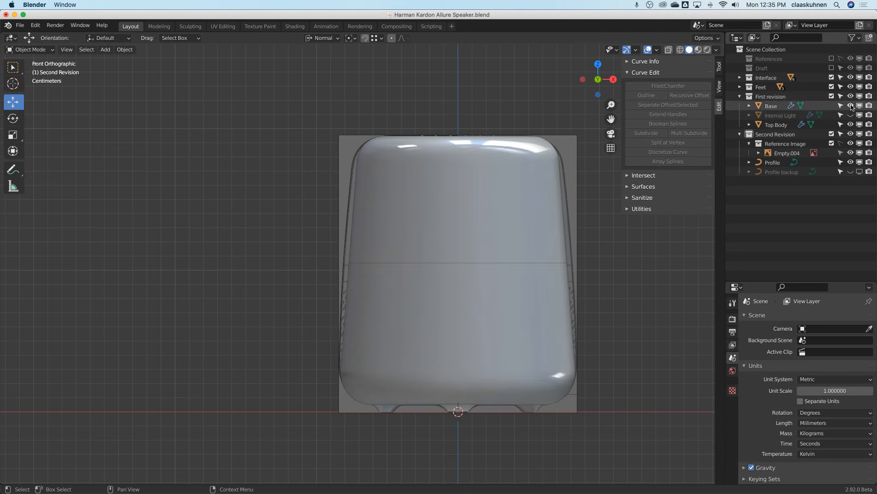
click(850, 105)
Step: Turn off the viewport display of the Top Body's Boolean, Screw and Bevel modifiers
click(762, 125)
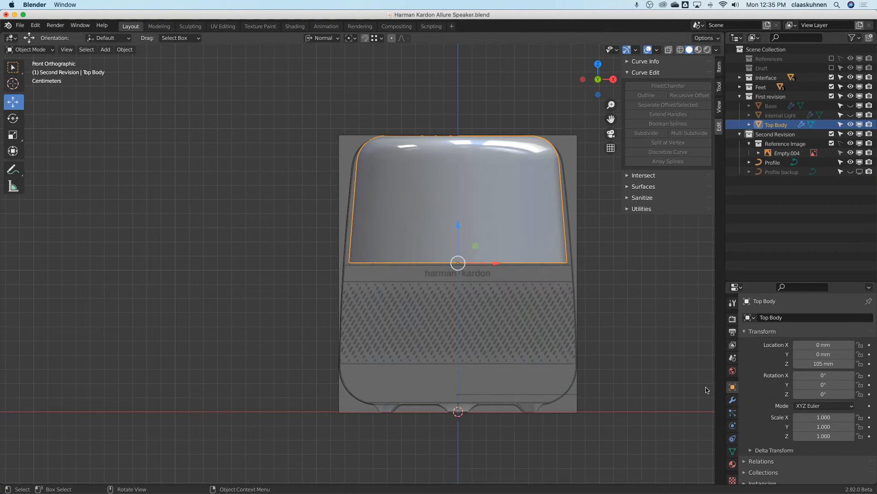
click(733, 400)
click(829, 358)
click(830, 345)
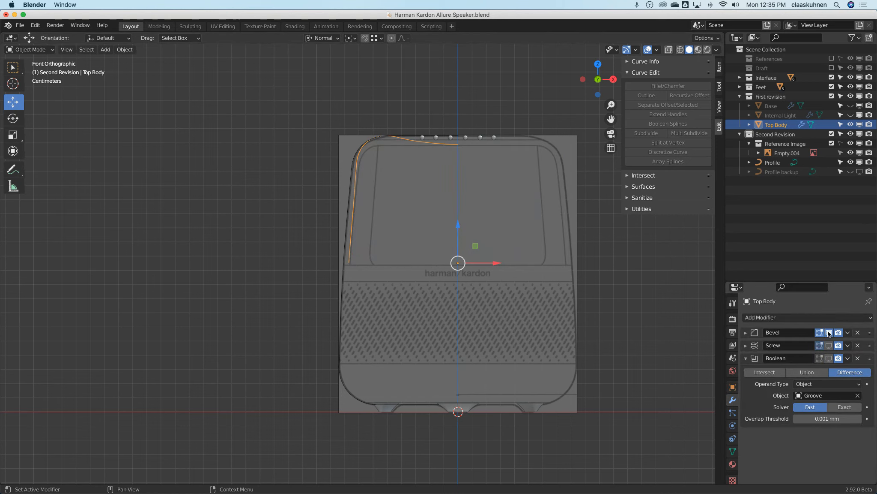
click(829, 333)
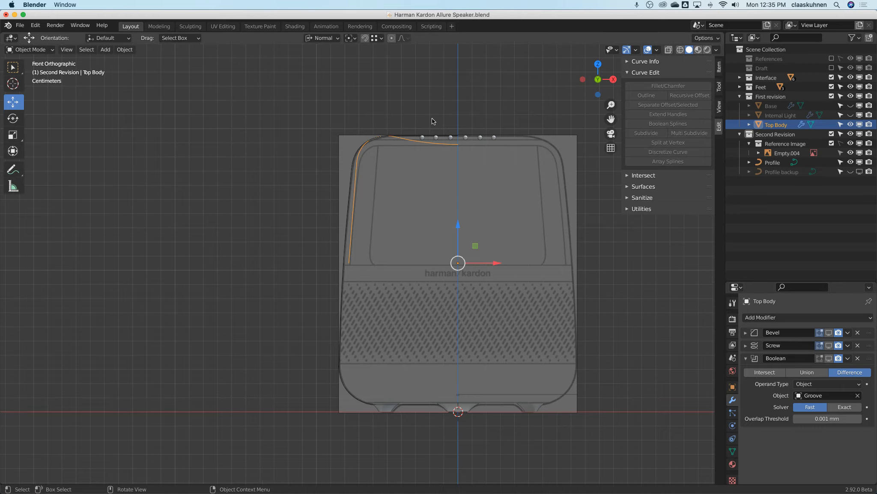
Step: Move the Profile curve's top centre end point down about 6.16 mm along its normal Y axis to meet the Top Body outline
scroll(432, 118, up, 5)
key(Tab)
key(Tab)
click(380, 163)
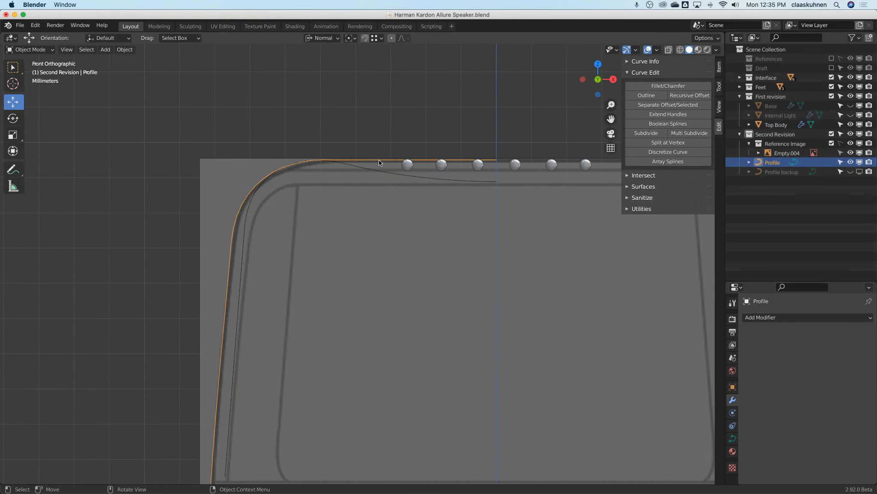
key(Tab)
click(497, 161)
scroll(501, 126, up, 4)
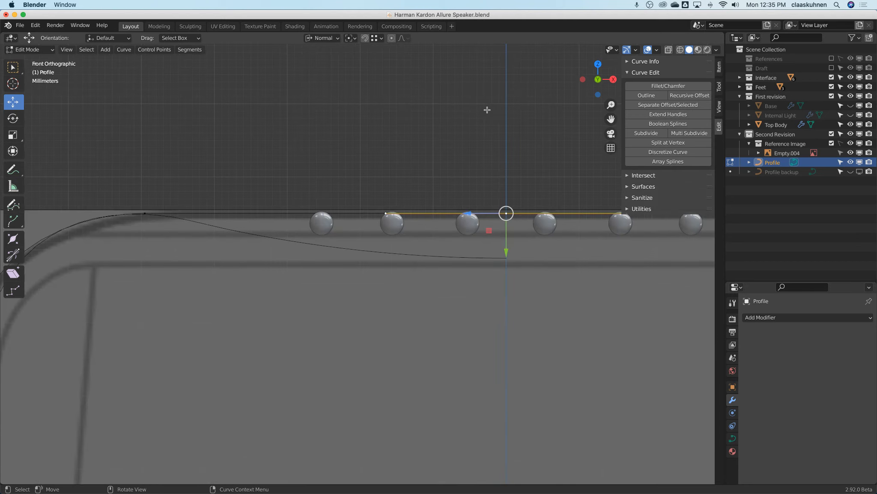
drag(506, 251, 507, 298)
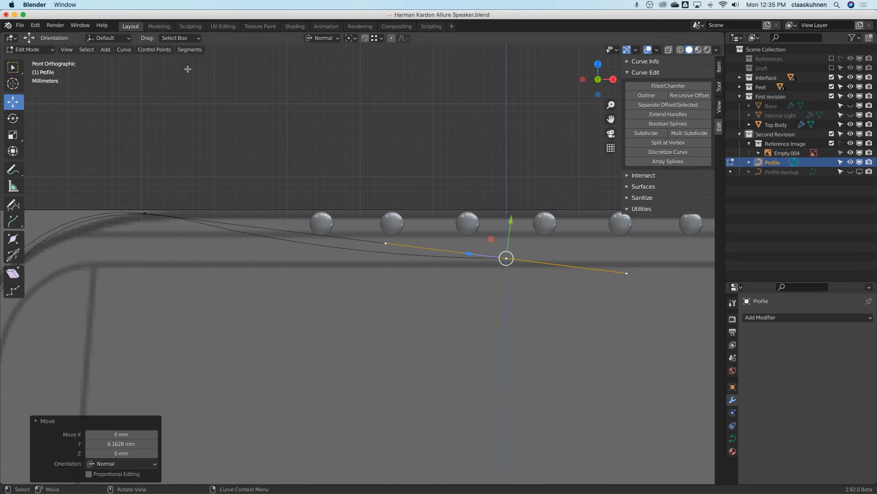
Step: Set the end point's handles to Automatic, then move its left handle along global Z until it is level with the end point
key(v)
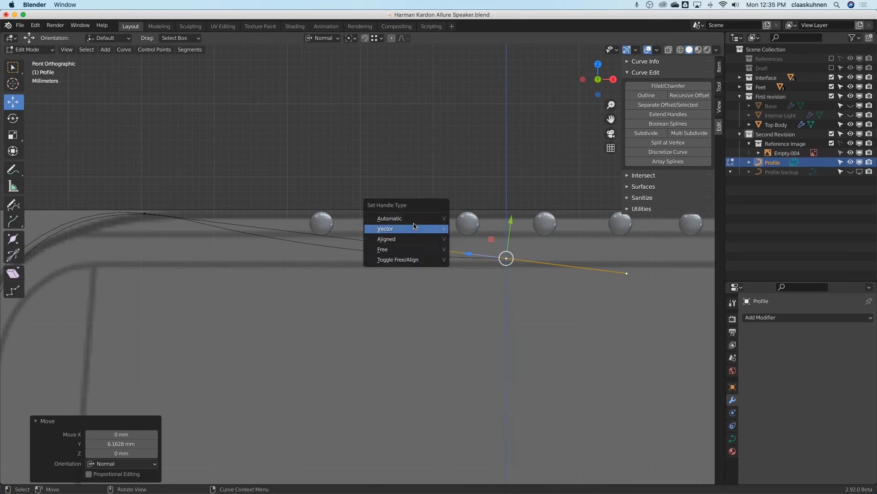
click(412, 218)
click(365, 240)
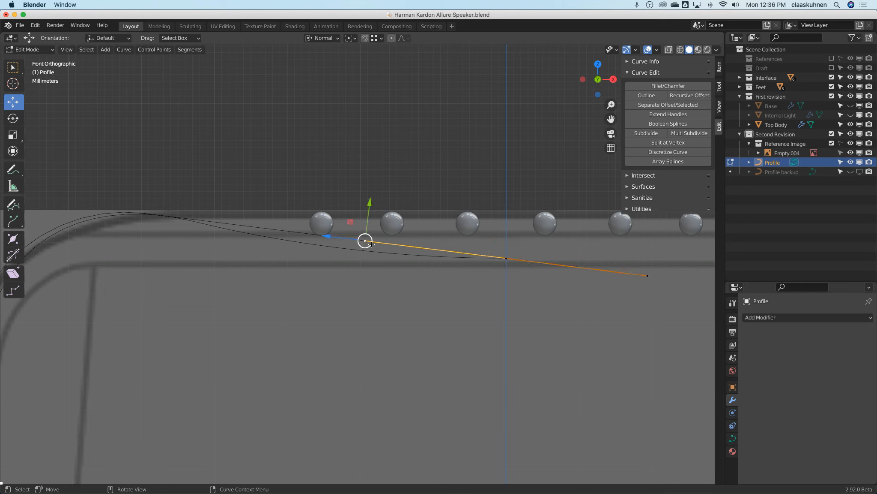
drag(370, 203, 505, 285)
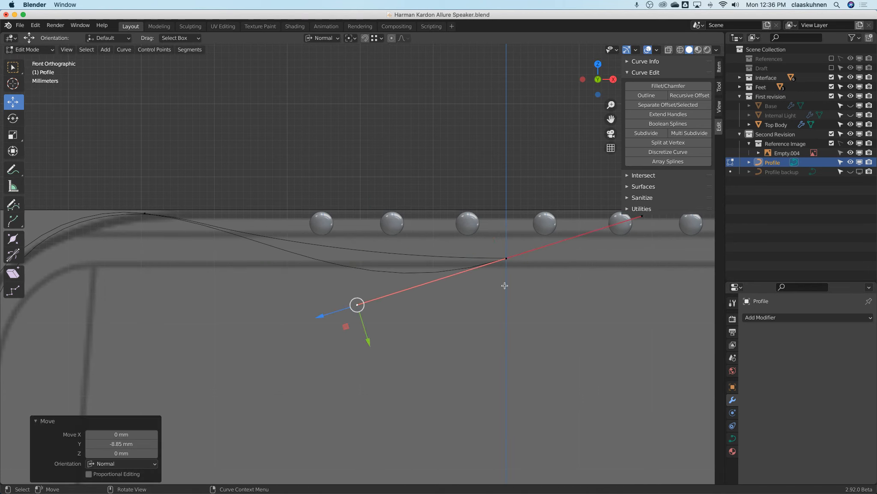
key(g)
key(z)
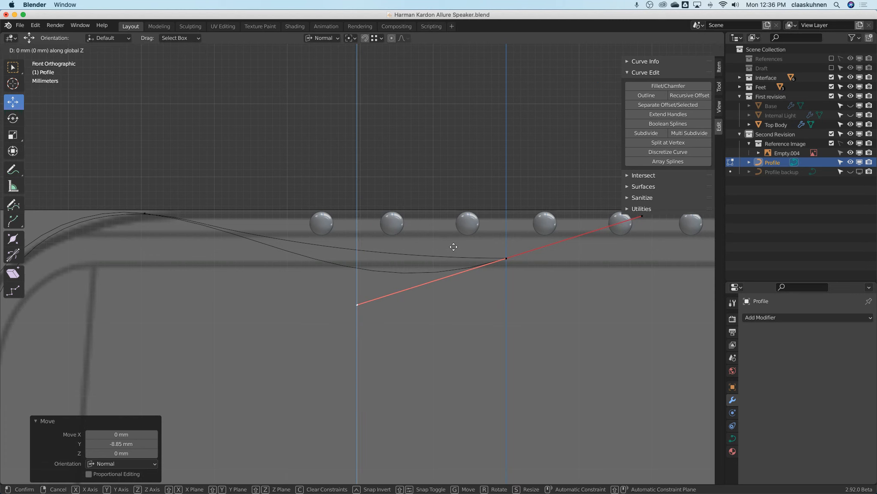
key(ctrl)
click(509, 258)
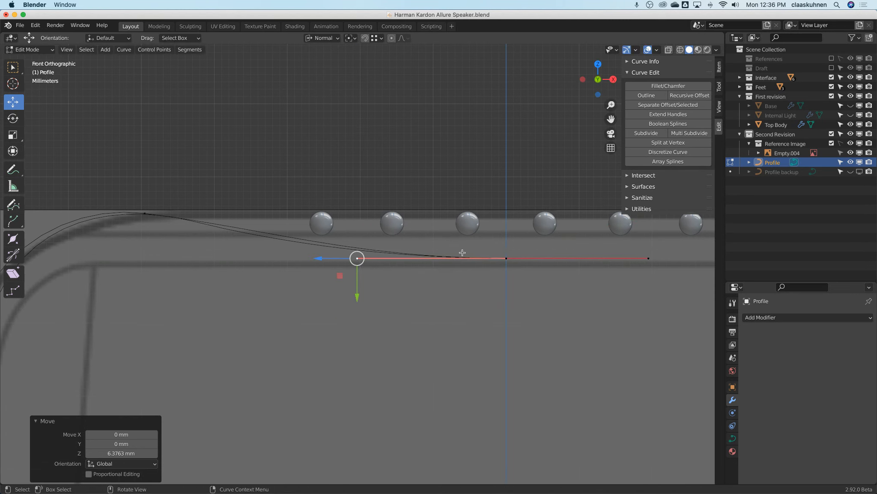
Step: Try to snap the left handle to the end point's height again along global Z
key(g)
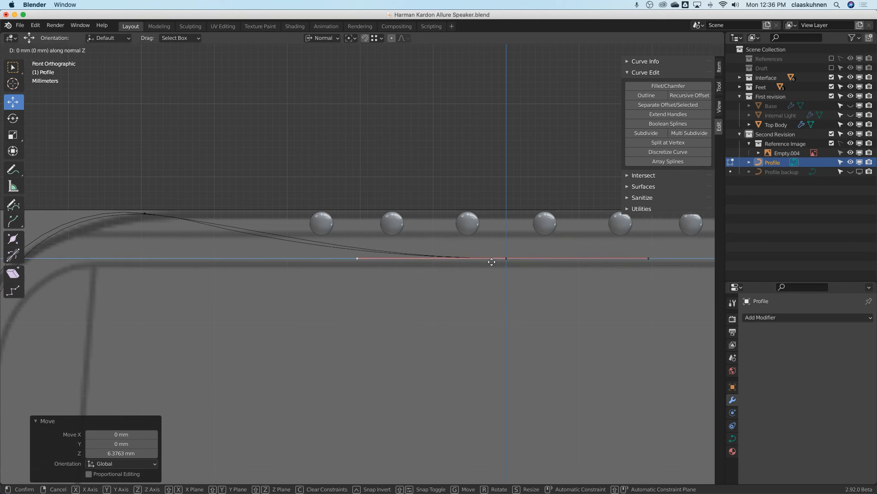
key(ctrl)
right_click(504, 261)
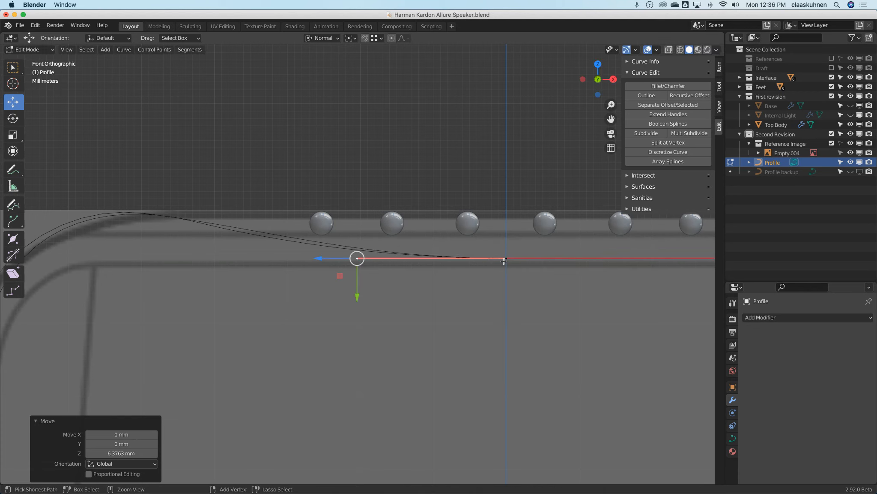
key(g)
key(z)
key(z)
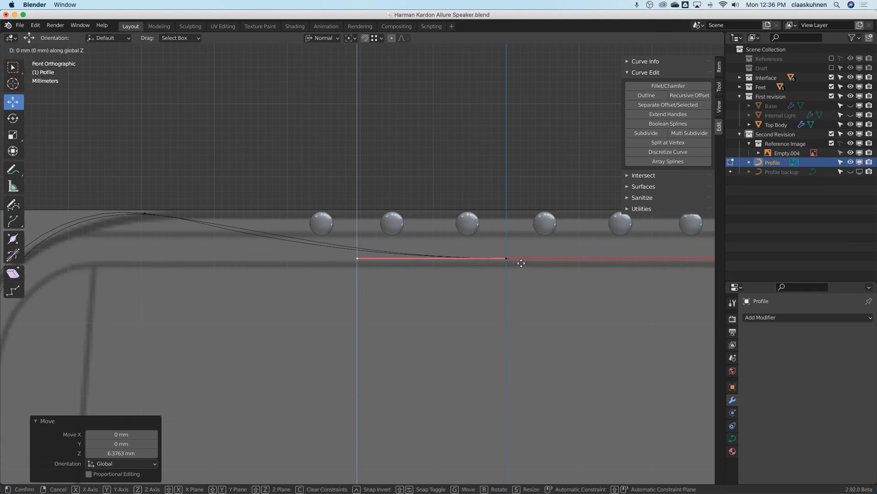
key(ctrl)
click(509, 260)
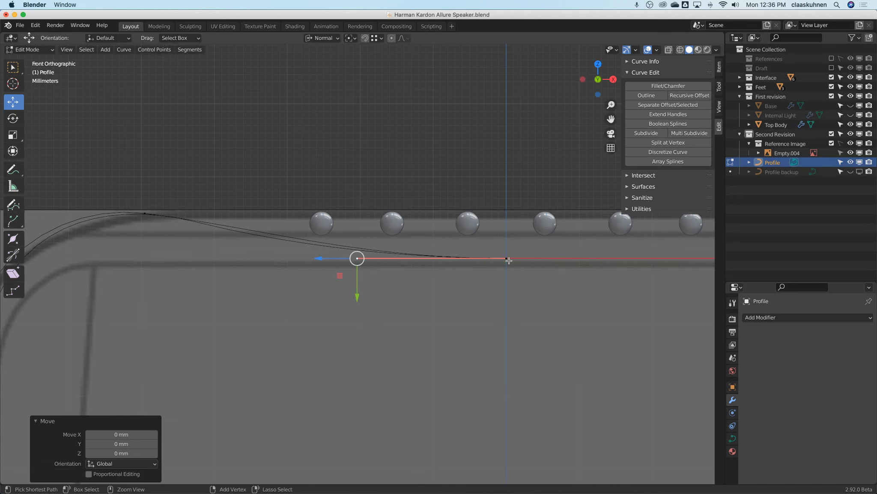
Step: Lengthen the top centre end point's left handle along its normal Z axis toward the Top Body curvature and return to Object Mode
shift+middle_drag(217, 260, 383, 237)
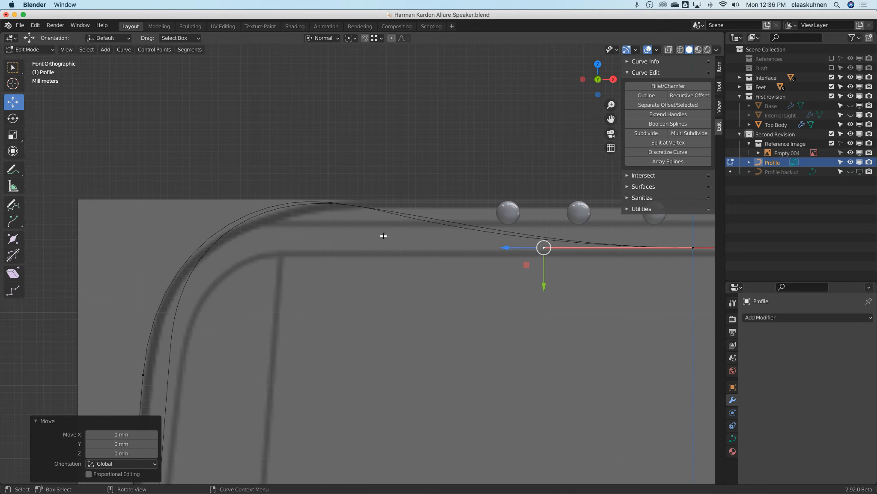
click(344, 210)
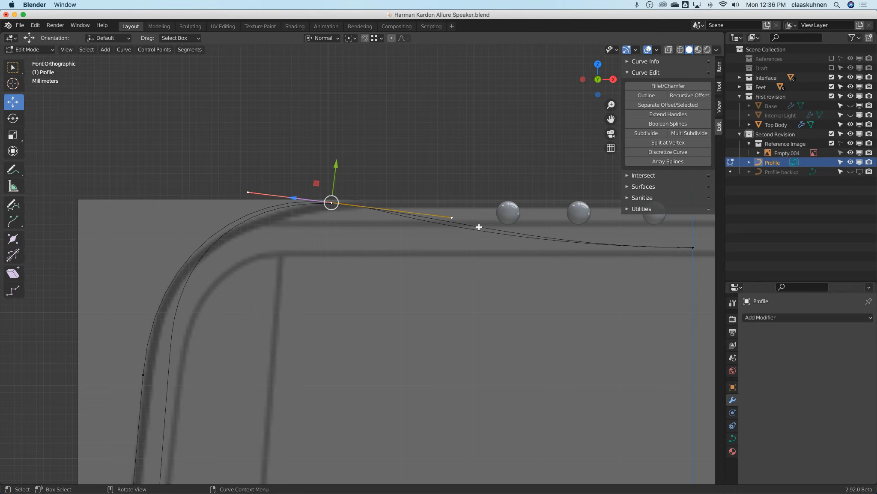
key(Tab)
key(Tab)
click(693, 247)
click(544, 247)
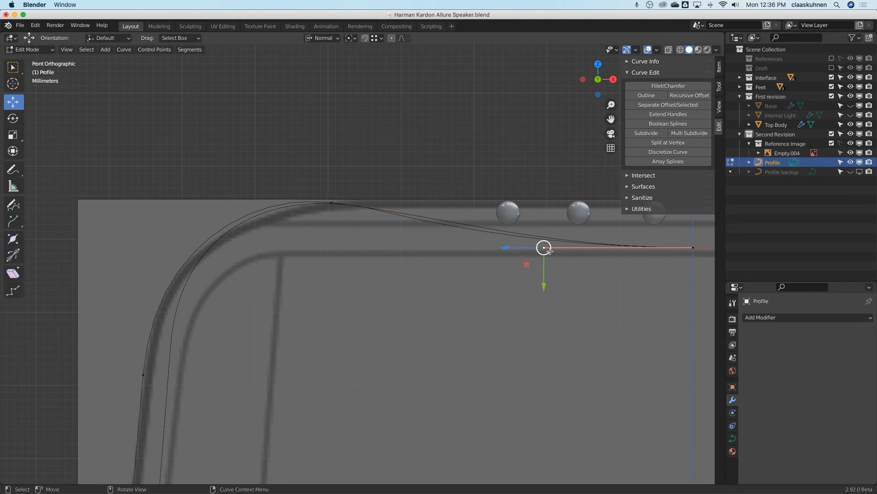
drag(509, 247, 467, 252)
key(Tab)
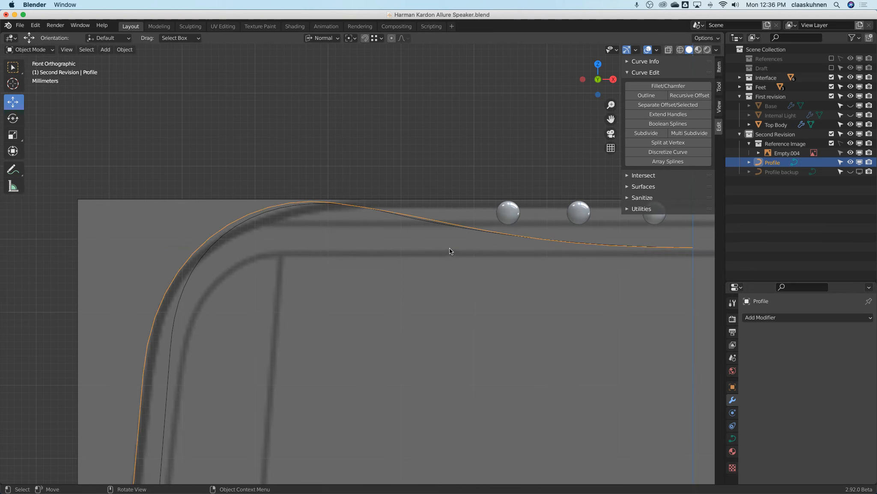
key(Tab)
click(368, 210)
click(330, 201)
click(454, 217)
drag(456, 182, 456, 174)
key(Escape)
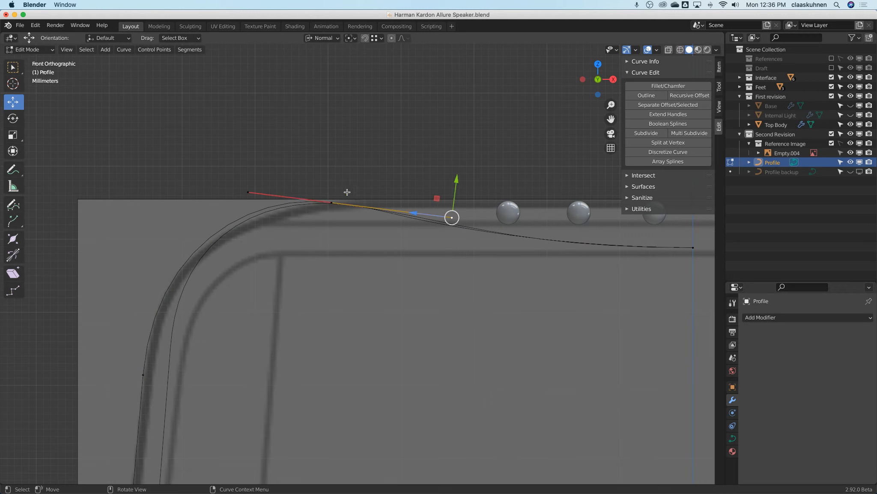
Step: Switch the transform orientation to Global and flatten the top left shoulder point's handles by scaling them to 0 along Z
key(Tab)
key(Tab)
click(332, 204)
click(449, 221)
click(332, 204)
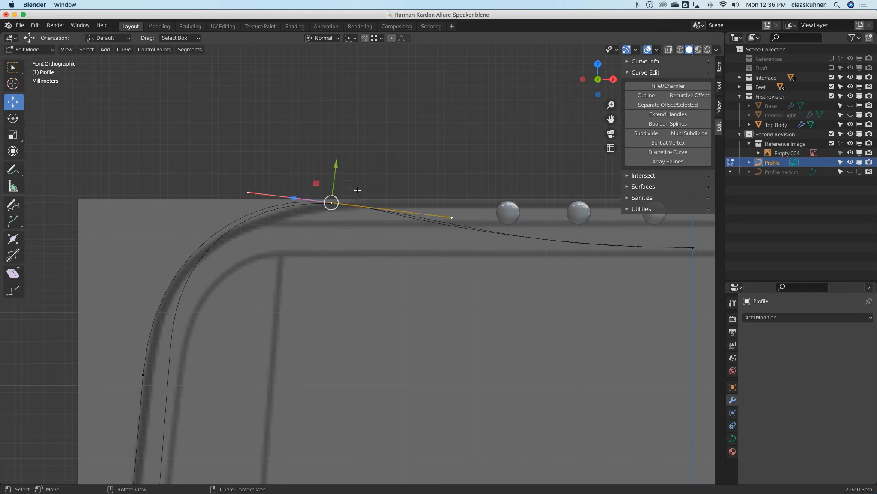
click(322, 37)
click(318, 66)
key(s)
key(z)
key(0)
key(Return)
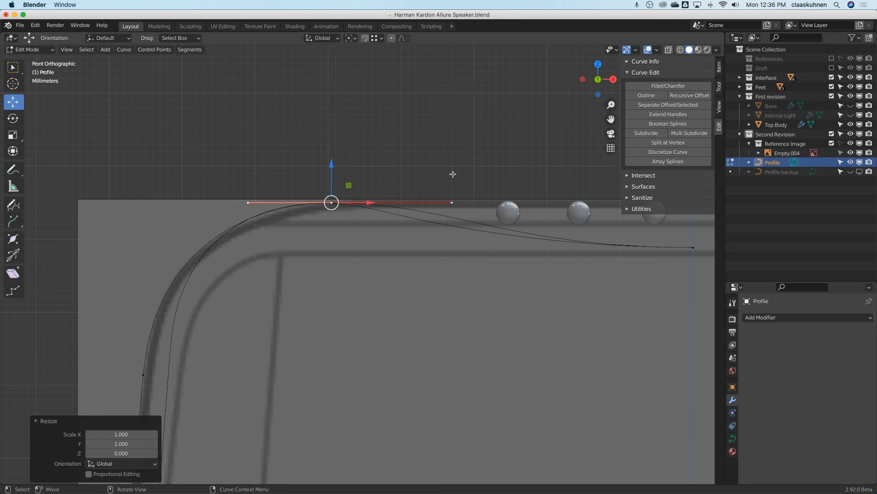
Step: Shorten the shoulder point's right handle by about 6.63 mm along X, and nudge it slightly back outward to refine the curve
click(452, 202)
drag(489, 203, 438, 203)
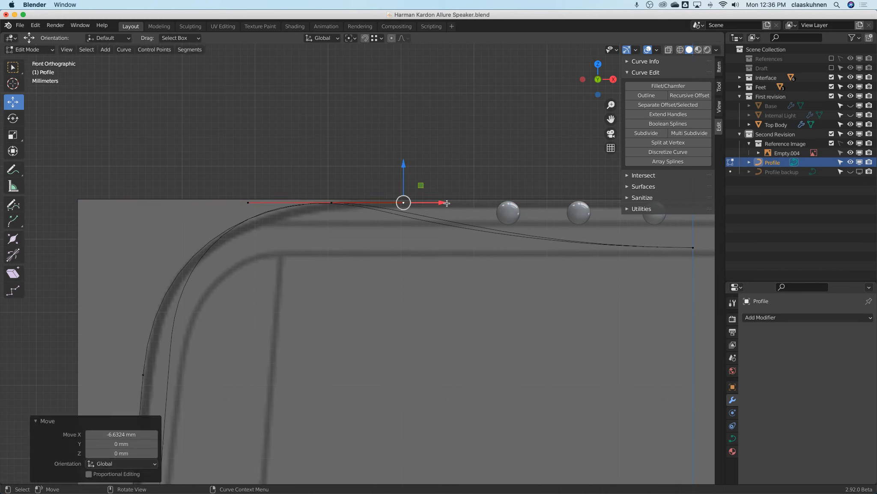
key(Tab)
scroll(451, 203, down, 4)
scroll(450, 205, up, 2)
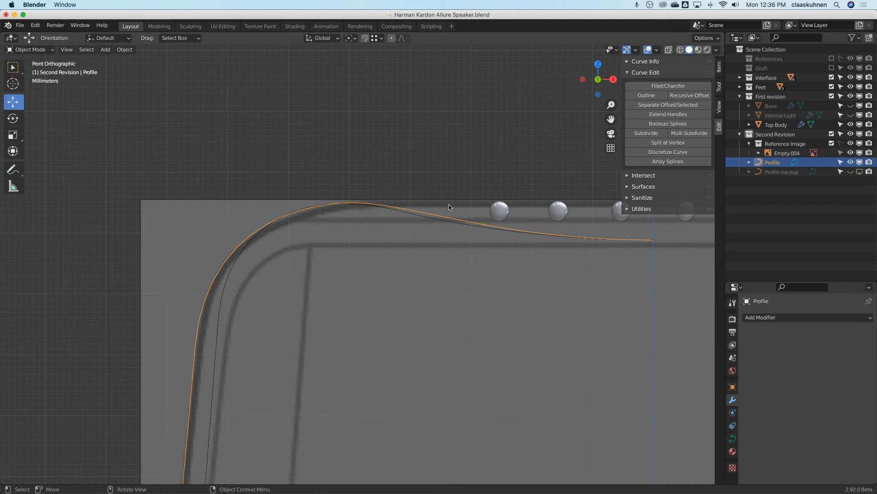
key(Tab)
drag(449, 203, 469, 202)
key(Tab)
Step: Lengthen the top centre end point's left handle along global X until the curve follows the Top Body outline
key(Tab)
click(660, 237)
click(494, 239)
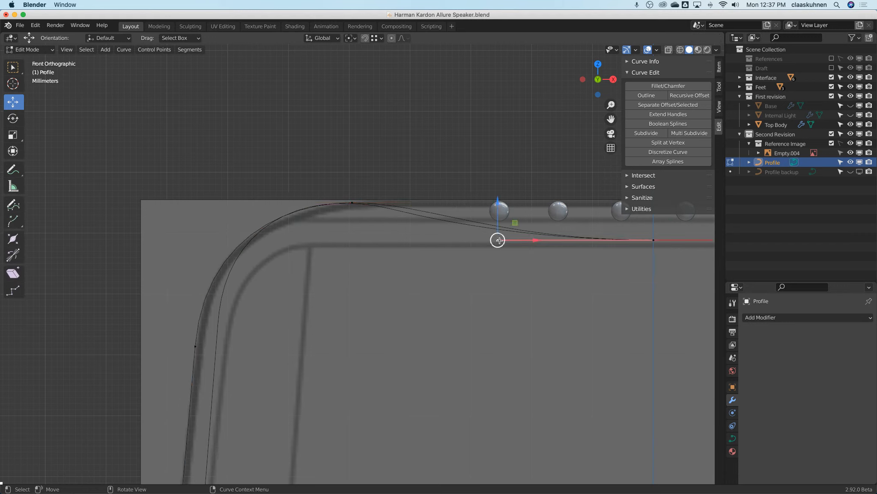
drag(532, 241, 483, 244)
key(Tab)
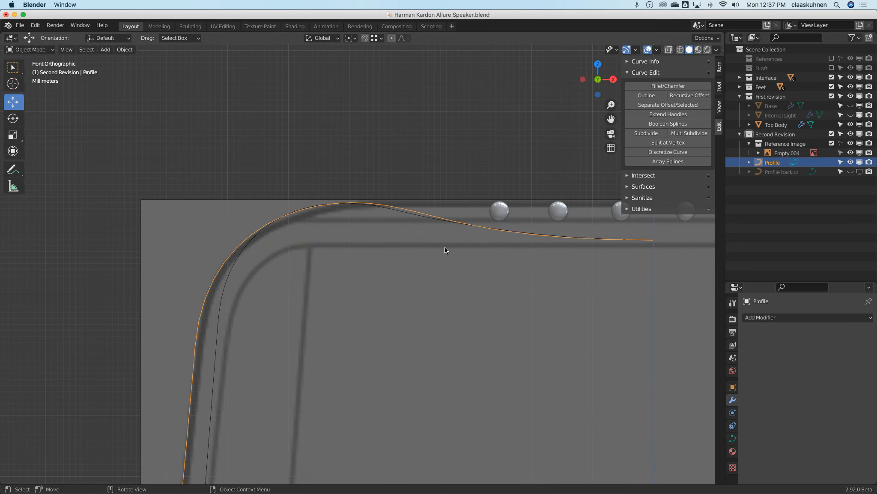
key(Tab)
drag(489, 241, 496, 241)
key(Tab)
Step: Nudge the shoulder point's right handle slightly outward along global X
key(Tab)
click(352, 202)
click(427, 202)
drag(465, 202, 467, 202)
Step: Try scaling the shoulder point's handles to less than half their length and then much longer, comparing the curvature in Object Mode
click(351, 199)
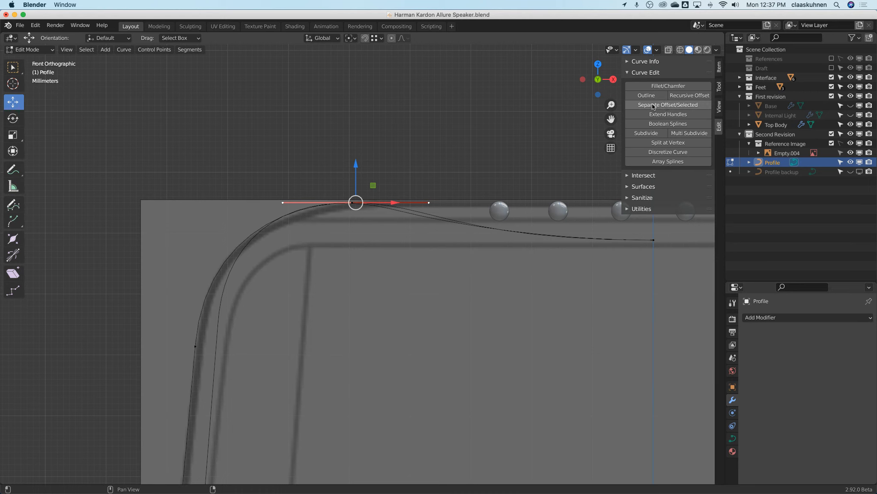
key(g)
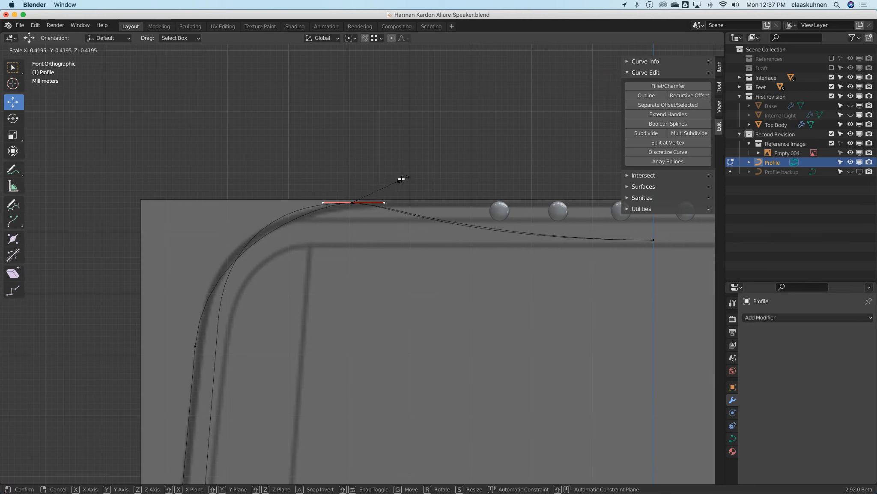
click(386, 185)
key(Tab)
key(Tab)
key(s)
click(177, 128)
key(Tab)
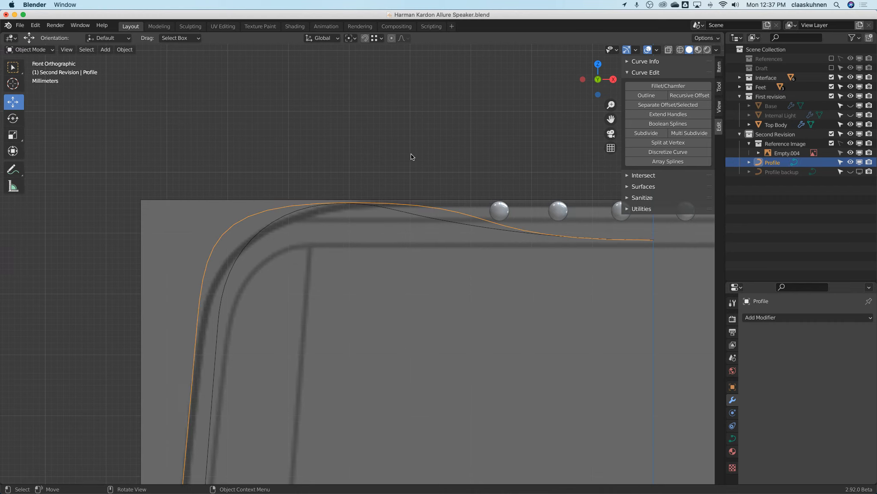
Step: Undo the trial scaling of the shoulder point's handles
key(Tab)
key(ctrl+z)
key(Tab)
key(Tab)
key(Tab)
key(Tab)
key(Tab)
key(Tab)
key(Tab)
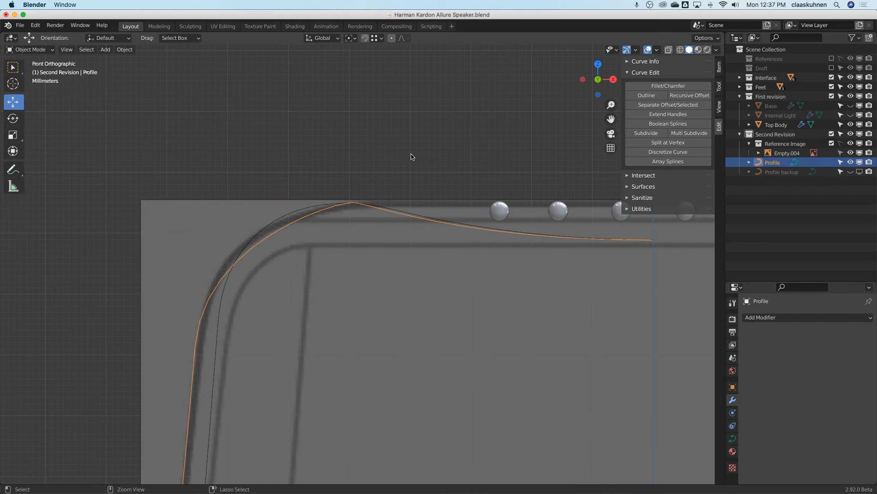
Step: Hide Top Body, show the First revision's Base object, and turn off the viewport display of its Screw modifier
scroll(411, 155, down, 8)
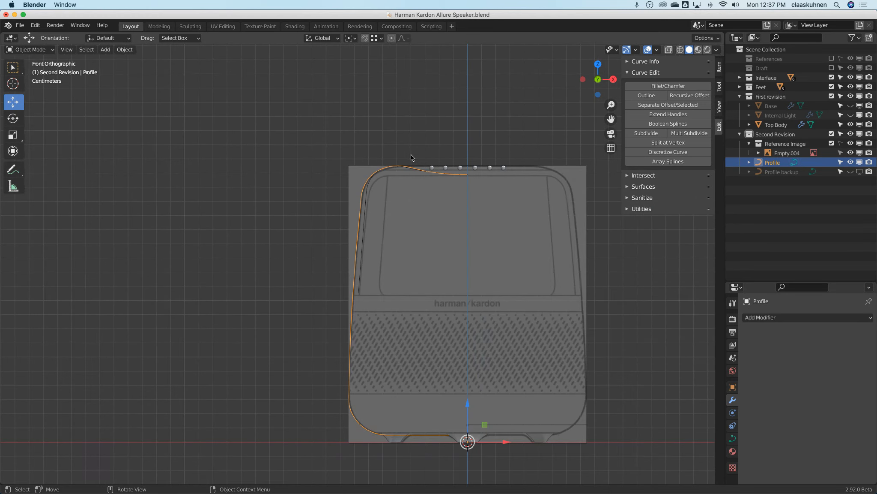
shift+middle_drag(409, 259, 382, 166)
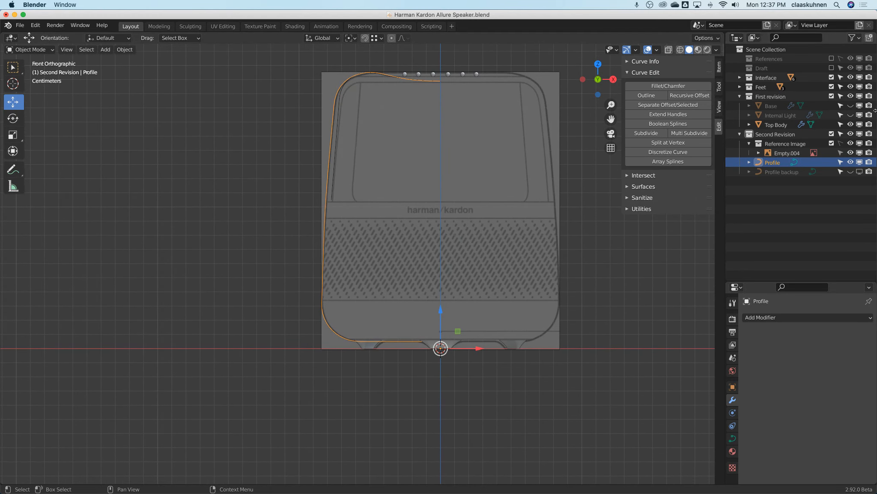
click(851, 124)
click(851, 106)
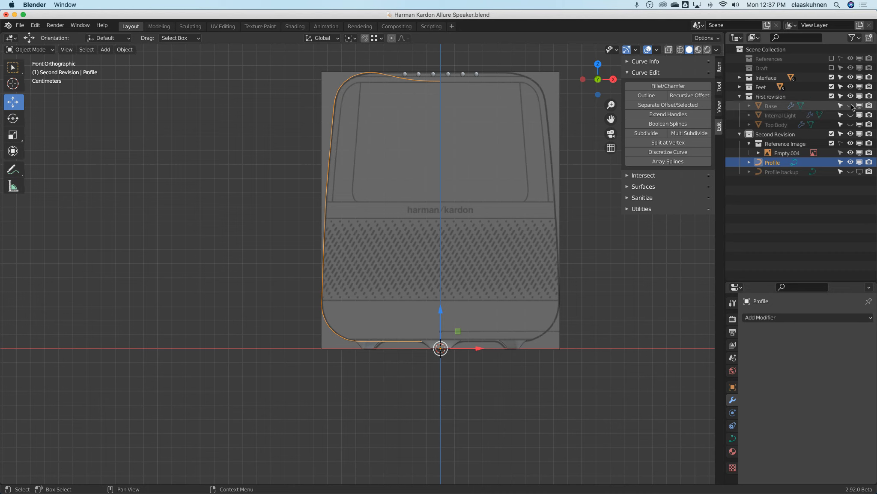
click(791, 107)
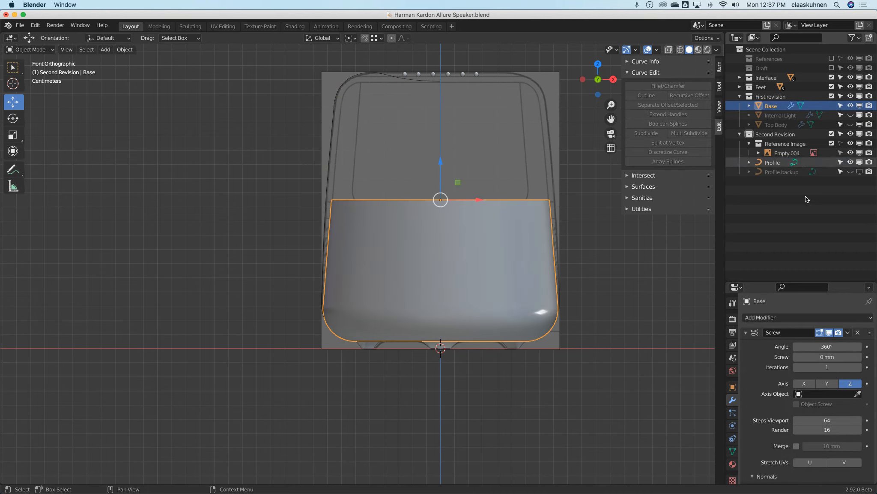
click(745, 333)
click(829, 332)
Step: Subdivide the Profile curve's flat bottom segment between the lower corner point and the endpoint on the centre axis
scroll(446, 366, up, 6)
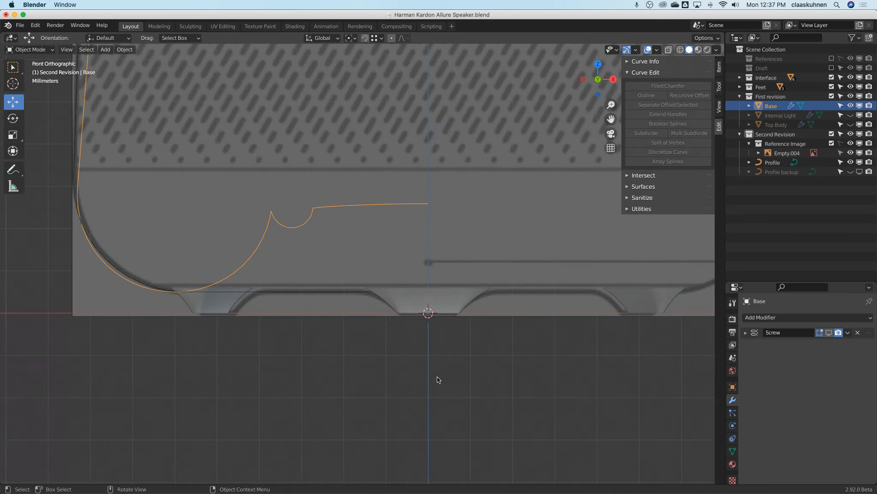
shift+middle_drag(358, 312, 457, 371)
click(416, 353)
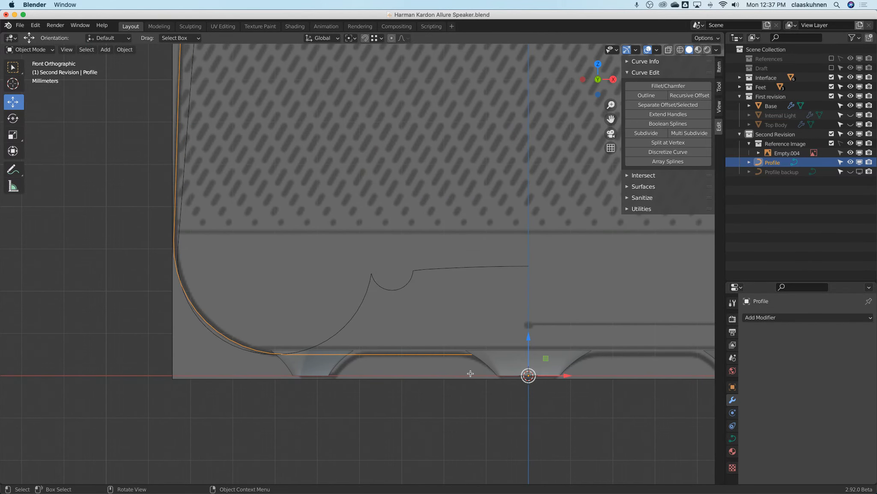
key(Tab)
click(525, 358)
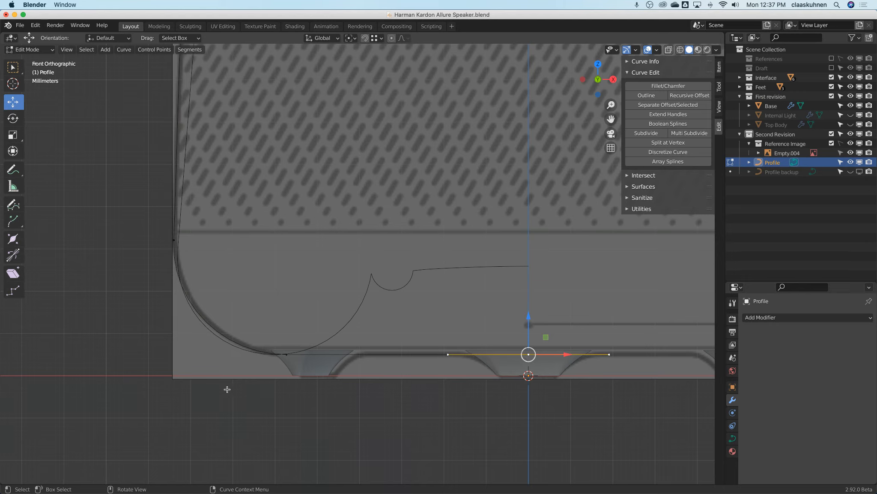
shift+click(286, 358)
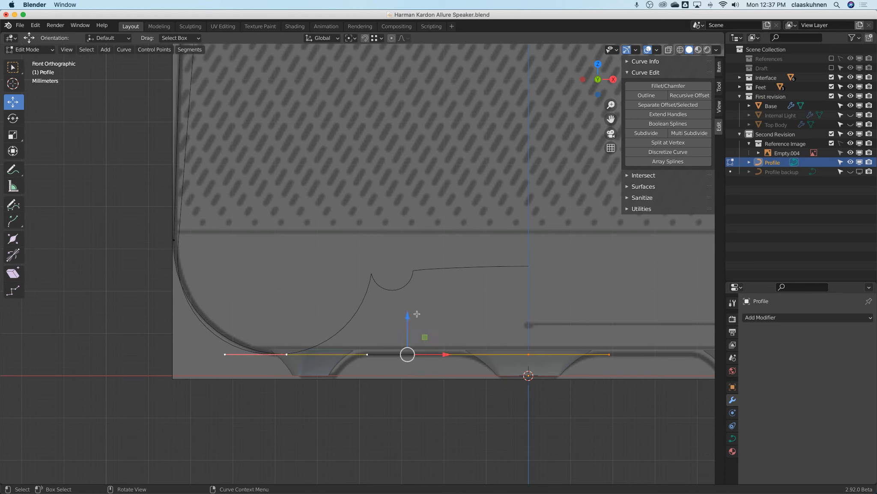
right_click(438, 300)
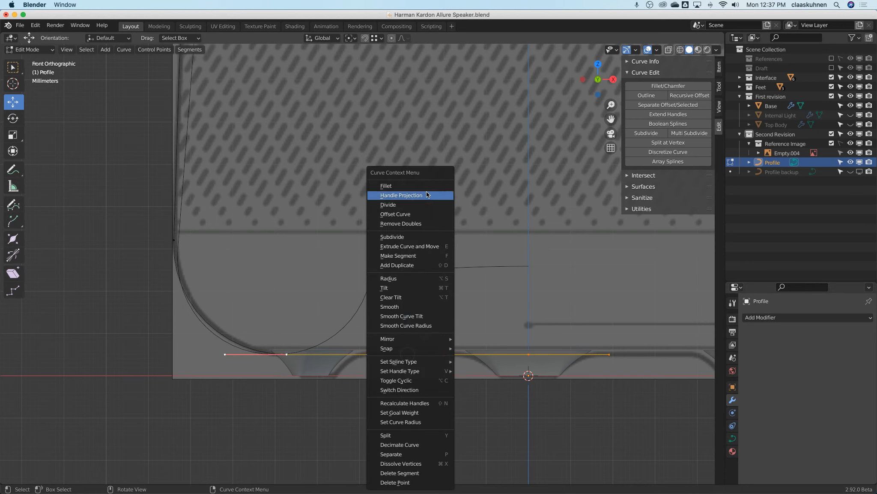
click(423, 242)
Step: Raise the new midpoint and the centre endpoint along global Z to the height of Base's recessed underside
click(408, 355)
shift+click(530, 355)
key(g)
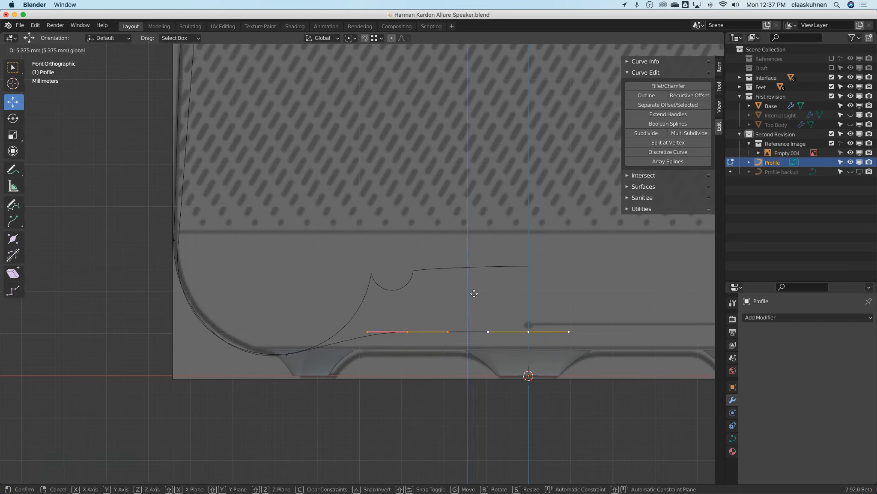
click(502, 227)
Step: Level the lowest point's handles by scaling them to 0 along Z
click(285, 357)
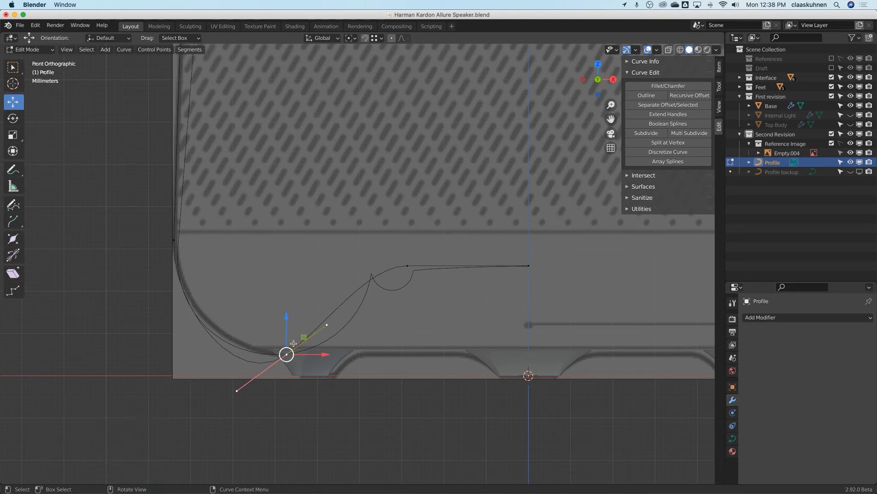
key(s)
key(z)
key(0)
key(Return)
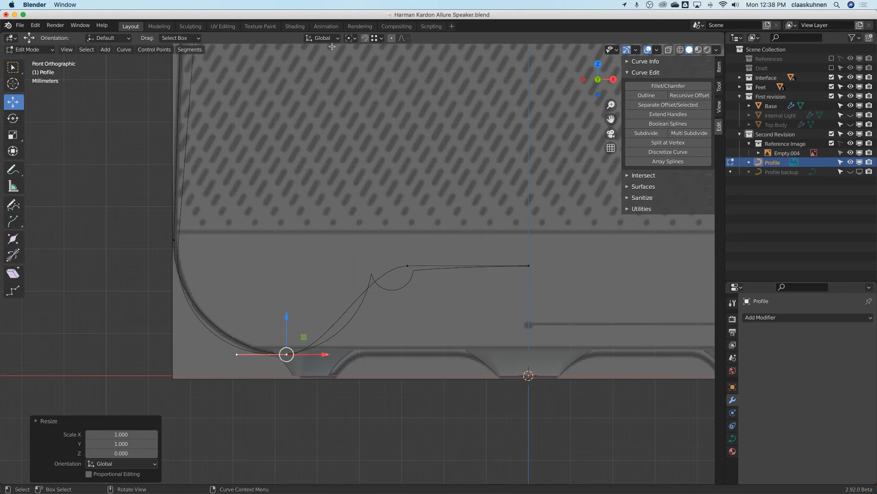
Step: Lengthen the lowest point's right handle about 6.8 mm along global X to follow Base's inner curve
click(332, 361)
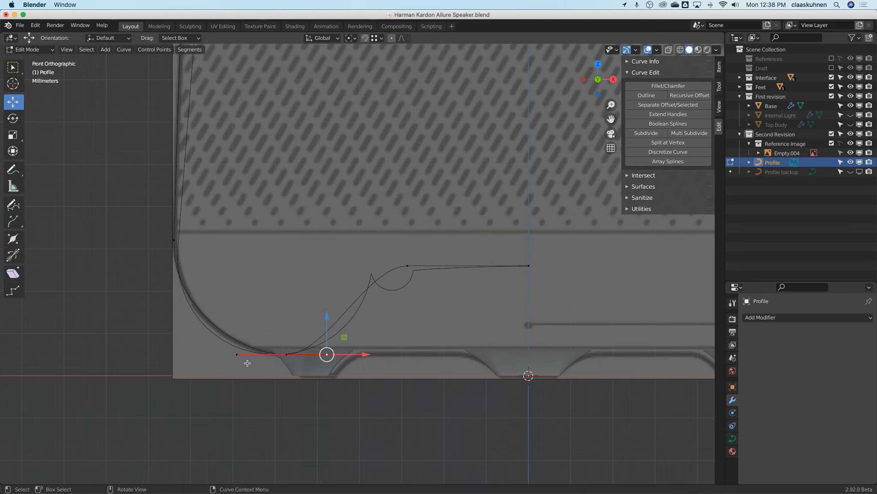
key(g)
key(x)
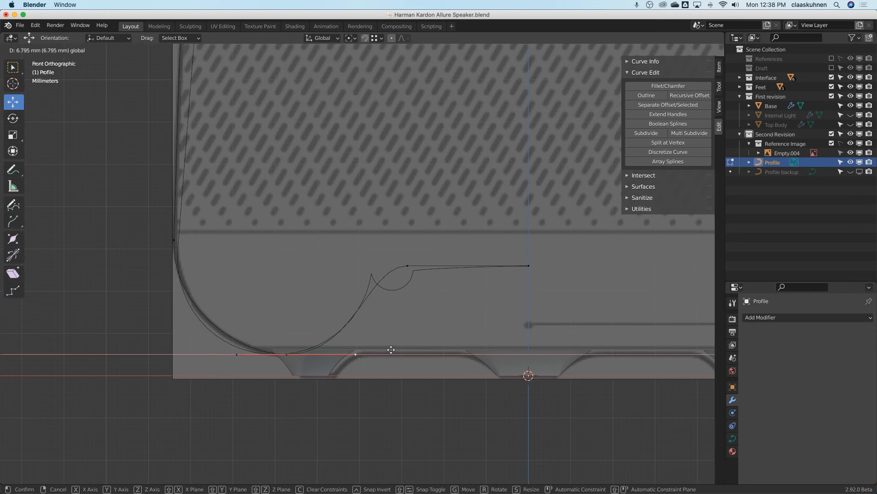
click(391, 350)
key(Tab)
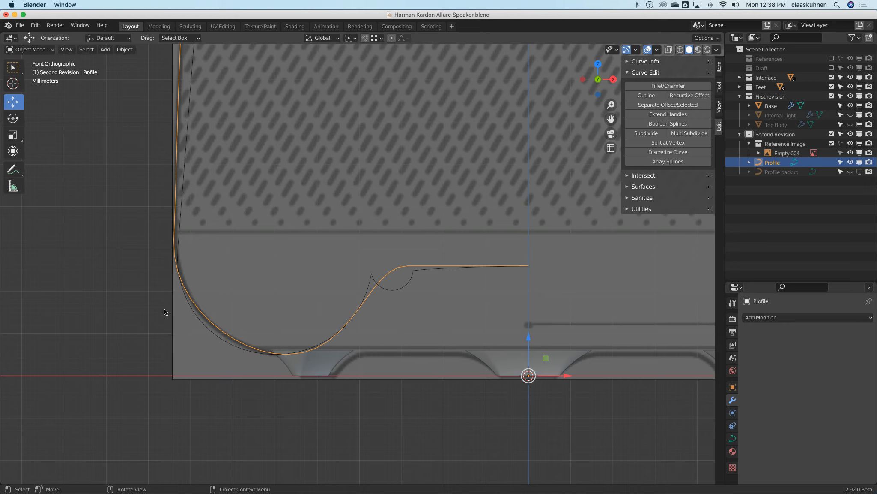
Step: Extend the lowest point's left handle about 5 mm outward along global X to match Base's outer curve
key(Tab)
click(240, 354)
key(g)
key(x)
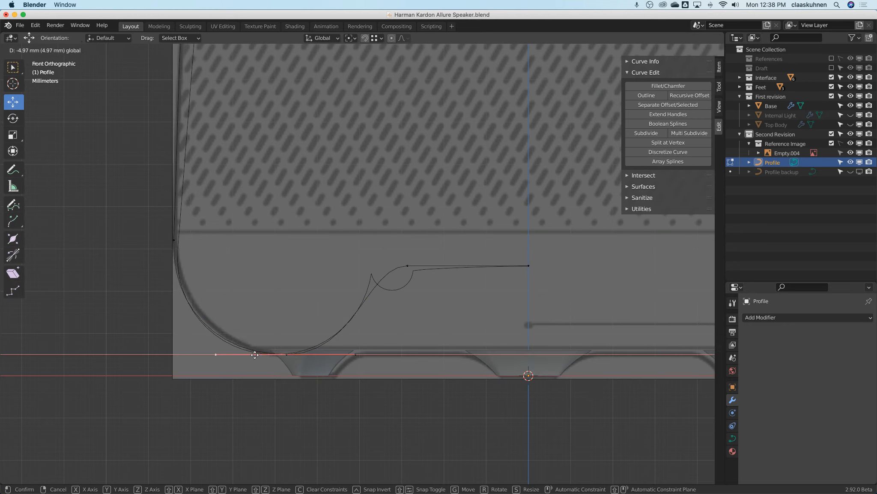
click(256, 354)
key(Tab)
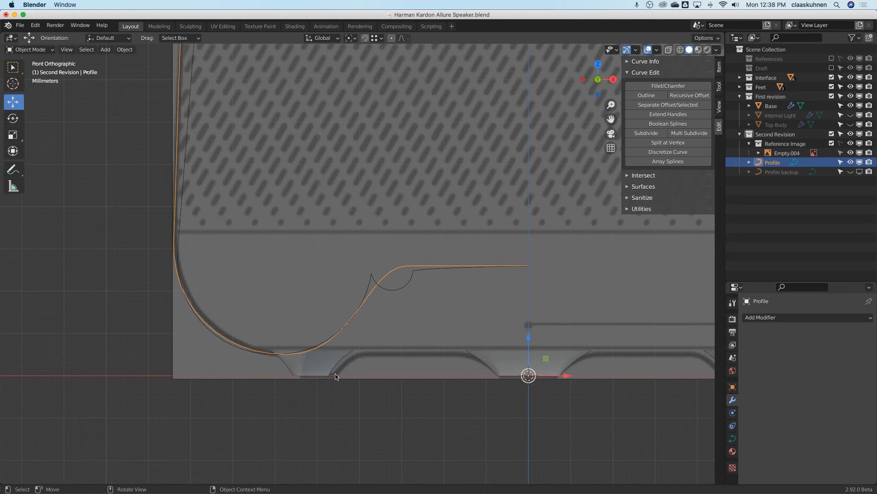
Step: Fine-tune the lowest point's right handle along global X against Base's underside curve
key(Tab)
click(355, 354)
key(g)
key(x)
click(380, 353)
click(287, 354)
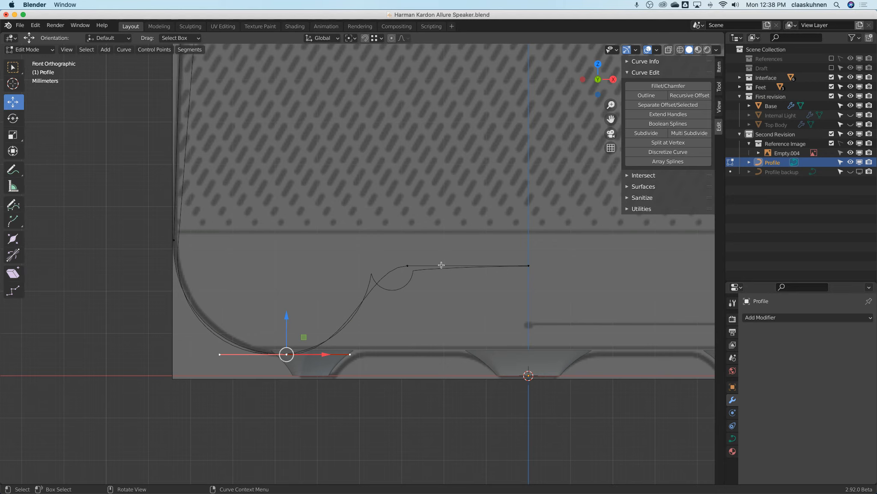
Step: Move the recess midpoint about 8.6 mm outward along X above the groove's outer edge and set its handles to Vector
click(407, 265)
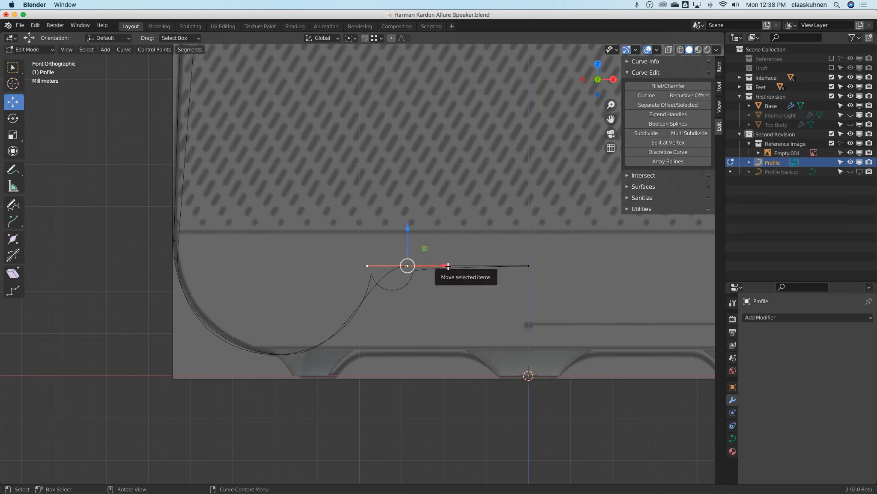
drag(448, 265, 408, 265)
key(v)
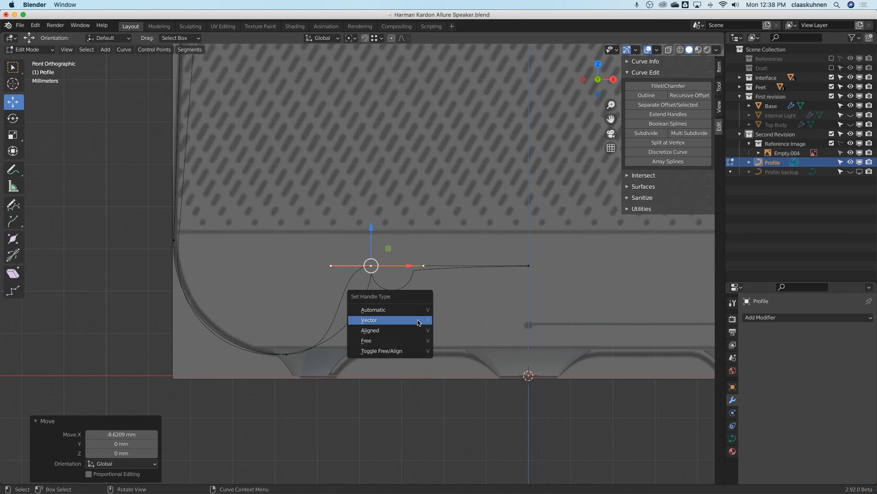
click(418, 321)
Step: Reposition the recess corner point's lower handle nearly beneath the point so the curve rises steeply along Base's outline
click(347, 301)
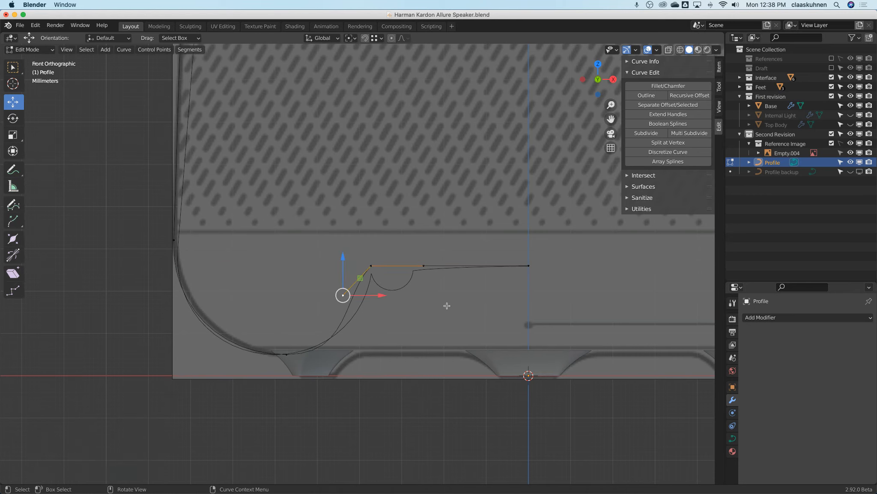
scroll(357, 289, up, 4)
drag(370, 302, 424, 300)
key(Tab)
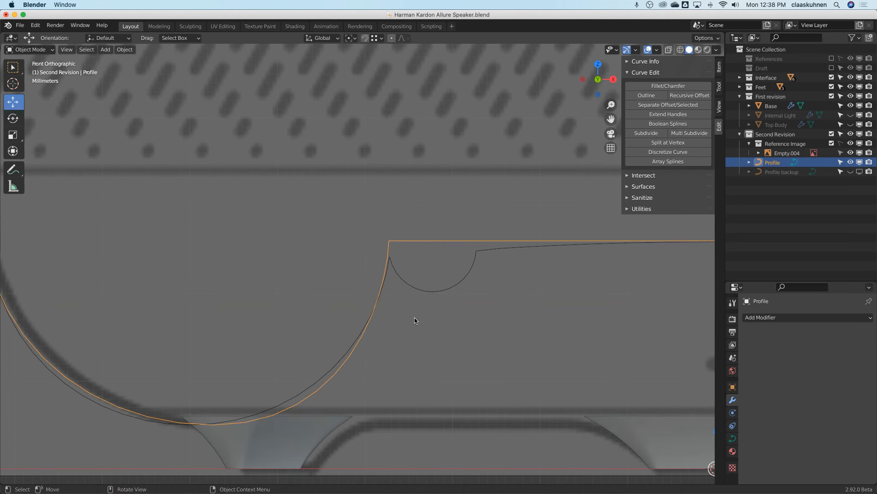
key(Tab)
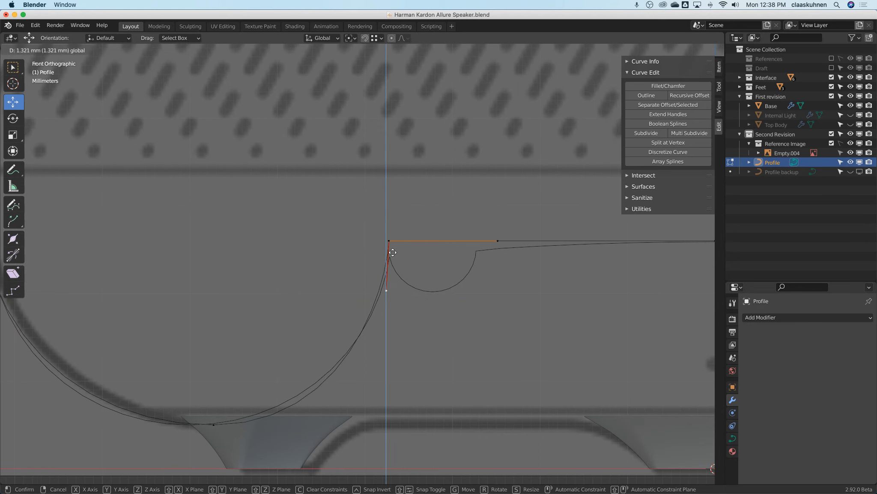
click(393, 249)
key(Tab)
Step: Lower the recess corner point about 1.27 mm along Z to meet the groove's outer edge
scroll(414, 286, down, 3)
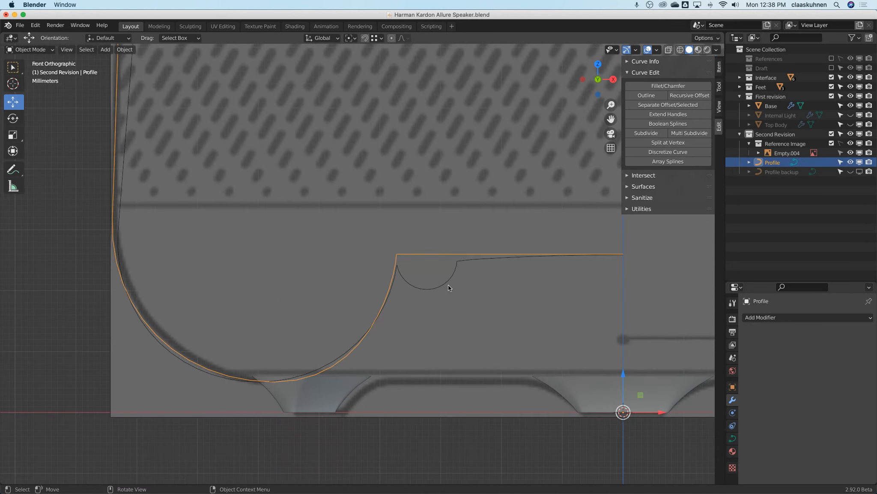
key(Tab)
drag(411, 223, 480, 250)
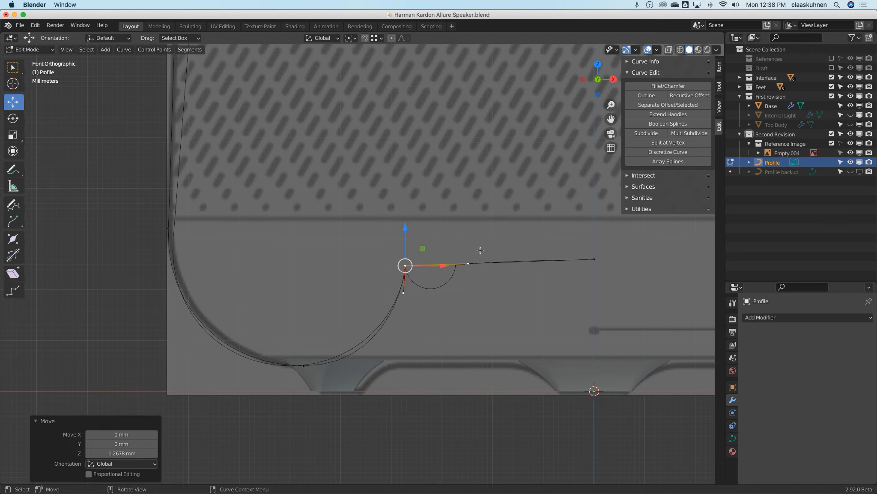
Step: Flatten the centre endpoint's handles by scaling them to 0 along Z
click(592, 260)
shift+middle_drag(591, 261, 477, 244)
key(s)
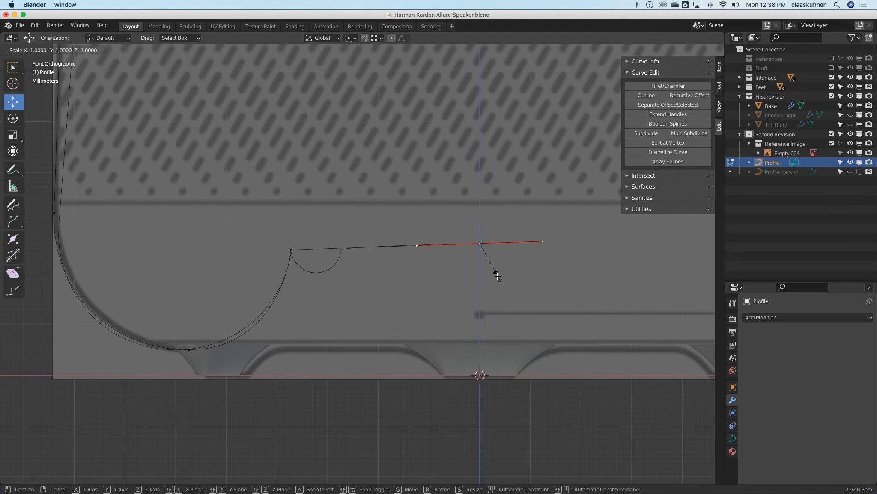
key(z)
key(0)
key(Return)
click(419, 237)
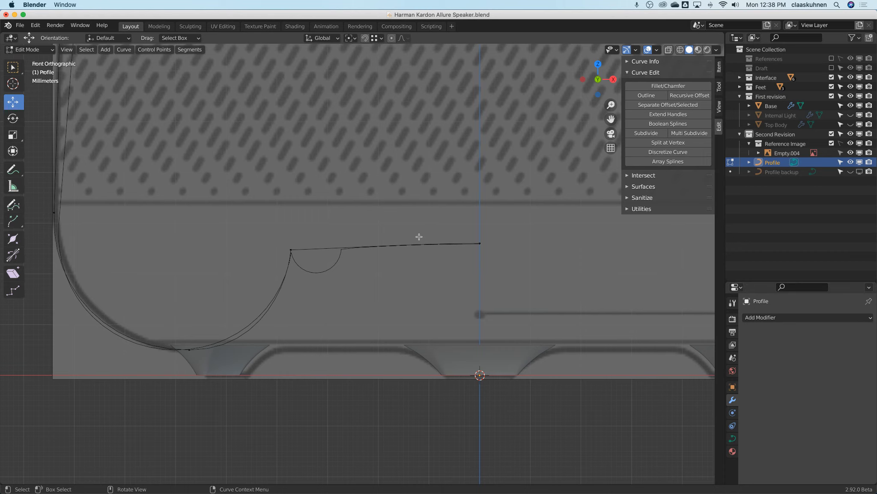
Step: Set the centre endpoint's handles to Vector and level them with a Z scale of 0
click(478, 243)
drag(453, 243, 412, 240)
click(484, 249)
key(v)
click(485, 251)
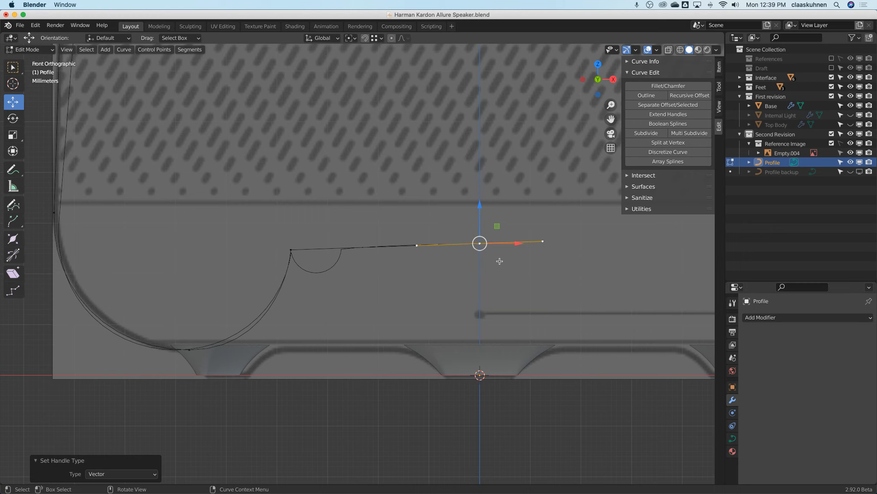
key(s)
key(z)
key(0)
key(Return)
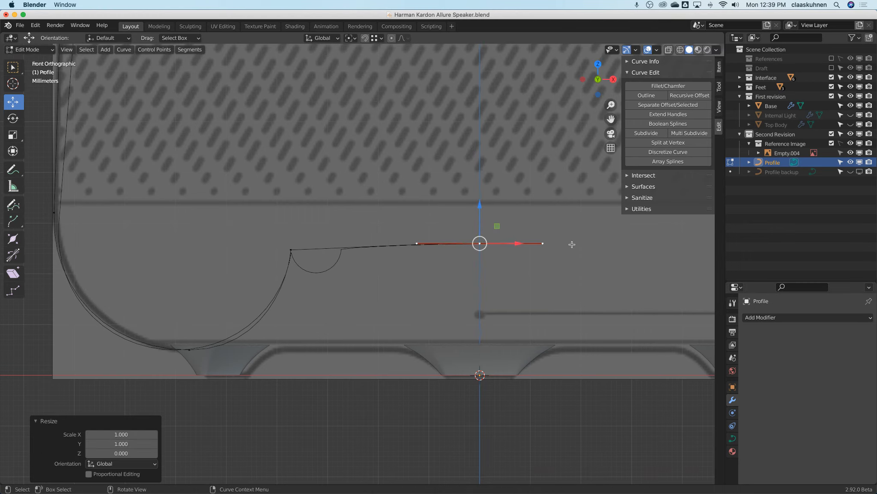
Step: Change both centre endpoint handles to Aligned and stretch the left one slightly outward along X to fit Base's underside
key(Tab)
key(Tab)
click(417, 243)
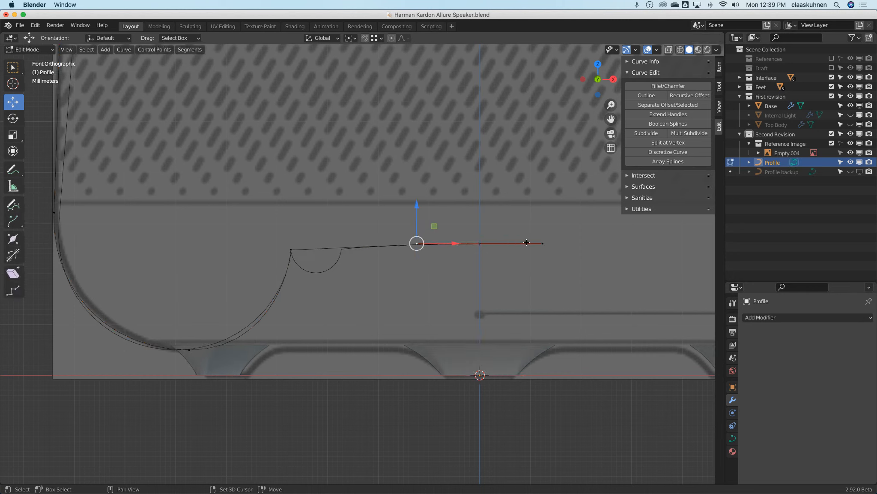
shift+click(544, 243)
key(v)
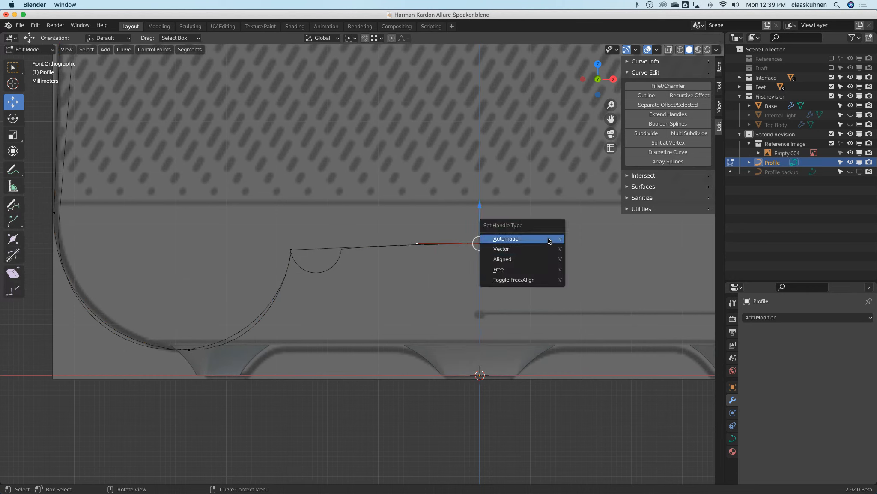
click(545, 259)
click(416, 244)
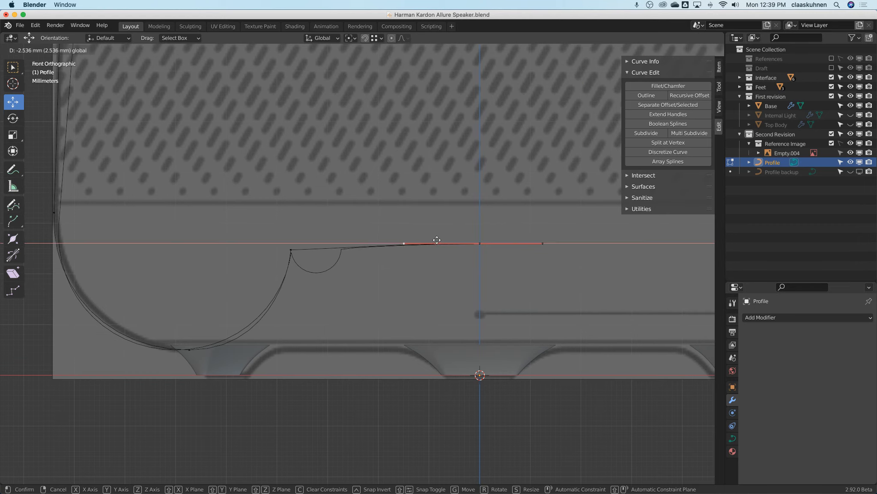
key(Tab)
key(Tab)
Step: Try lowering the recess corner point about 10.2 mm along Z, and undo the move
click(291, 249)
key(g)
key(z)
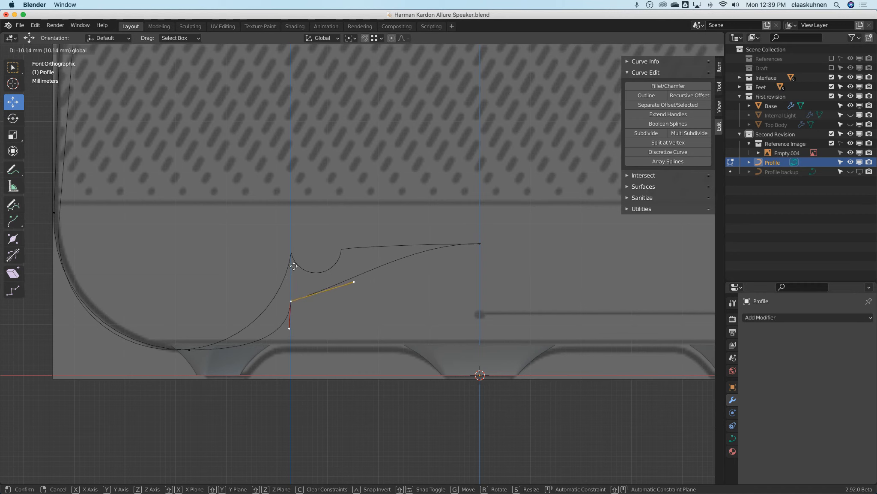
click(295, 279)
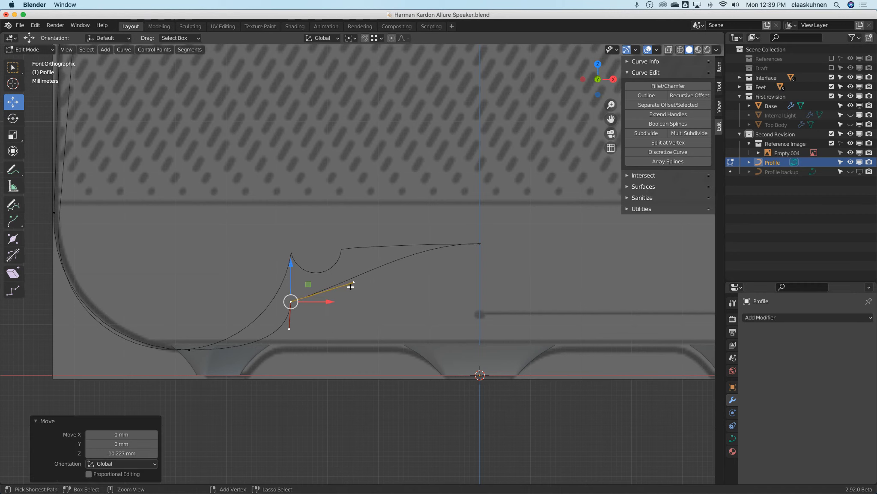
key(ctrl+z)
key(Tab)
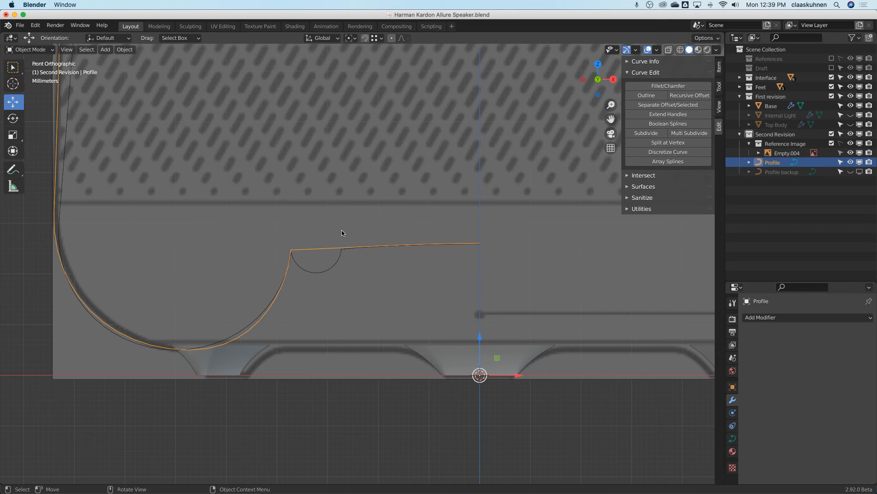
Step: Subdivide the underside segment between the recess corner point and the centre endpoint
key(Tab)
shift+click(481, 243)
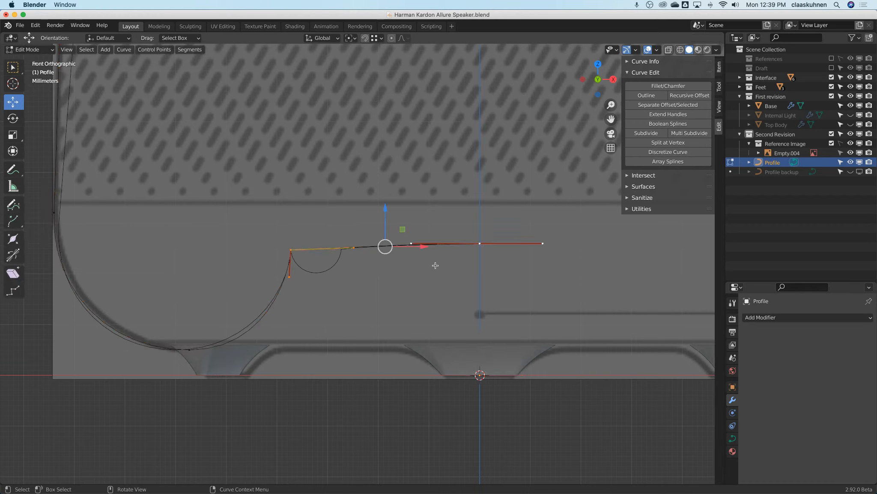
right_click(409, 286)
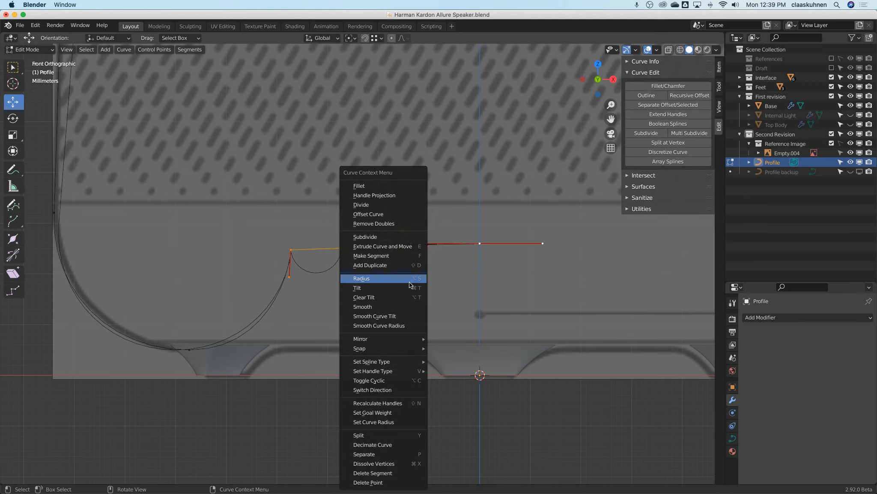
click(385, 238)
Step: Move the new underside control point about 8.25 mm outward along X and 0.65 mm down, onto the groove's inner edge
click(382, 249)
scroll(381, 254, up, 5)
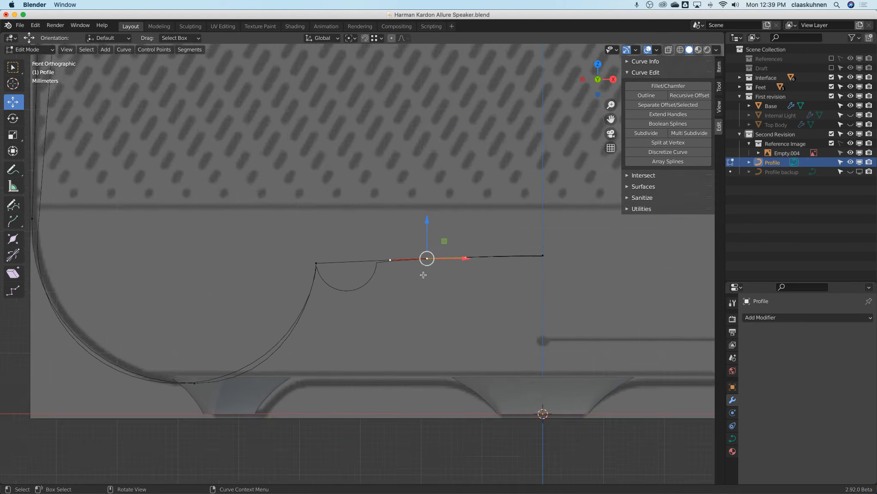
click(202, 256)
drag(203, 210, 202, 217)
click(431, 240)
key(g)
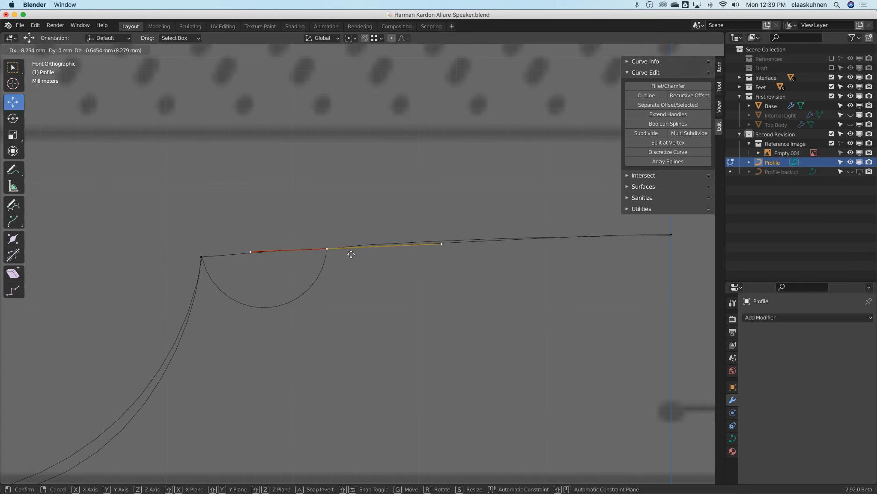
click(351, 254)
Step: Adjust the groove inner-edge point's centre-side handle about 0.5 mm outward and 0.3 mm up to follow Base's underside
click(442, 243)
key(g)
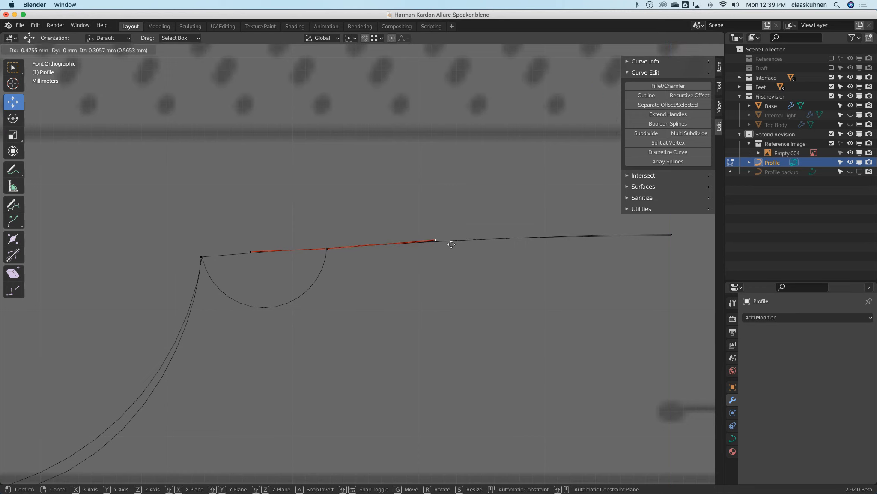
click(451, 244)
click(673, 236)
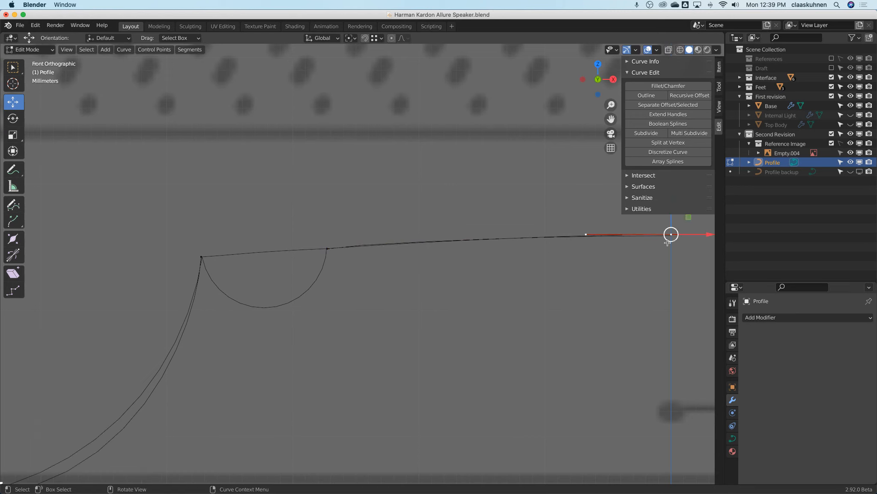
shift+middle_drag(594, 246, 543, 246)
Step: Pull the groove-side handles of the recess corner and inner-edge points down to form the groove arc
click(279, 252)
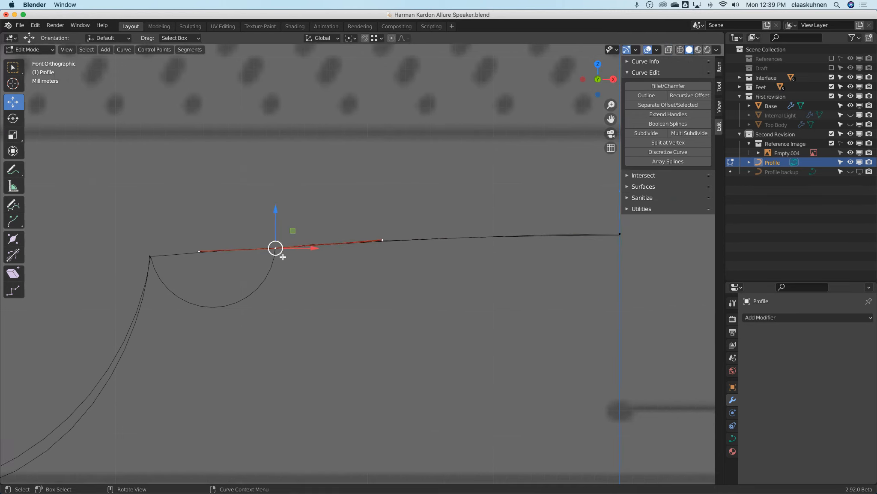
shift+click(192, 260)
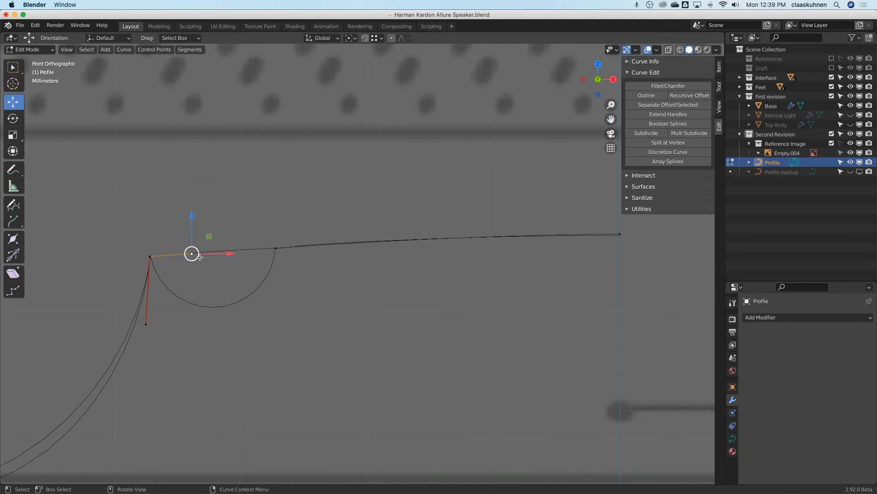
key(g)
click(209, 354)
click(281, 253)
click(199, 250)
key(g)
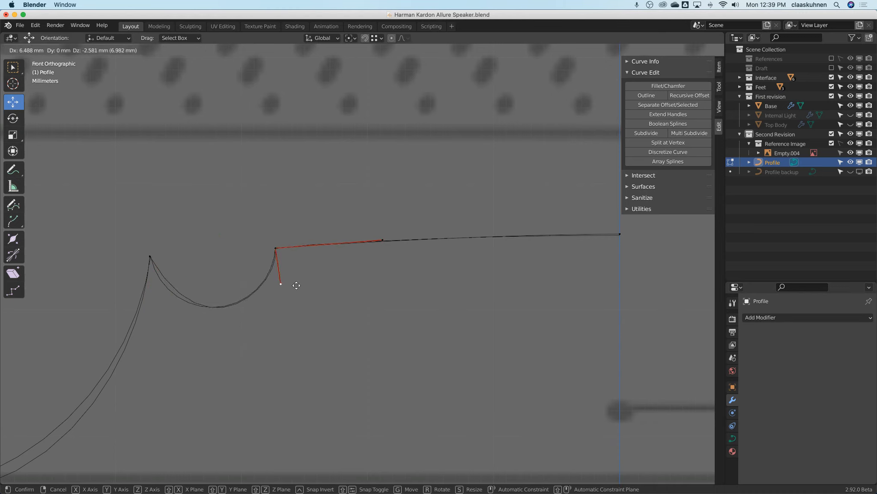
click(296, 286)
Step: Shift the recess corner point's groove-side handle about 1.9 mm outward along X
click(151, 256)
click(240, 358)
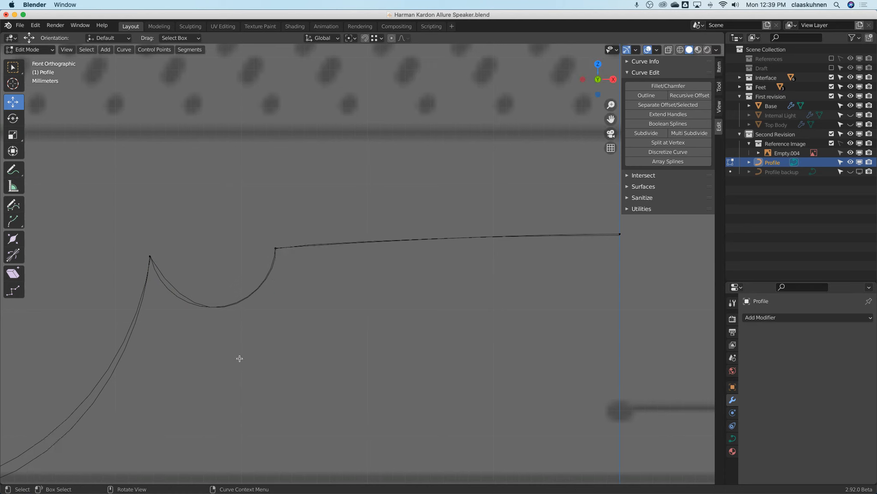
click(149, 257)
click(208, 355)
key(g)
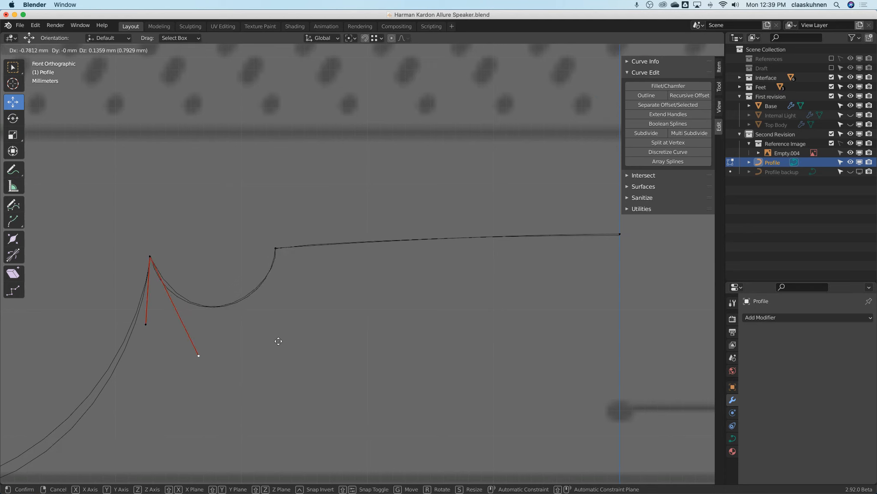
click(271, 343)
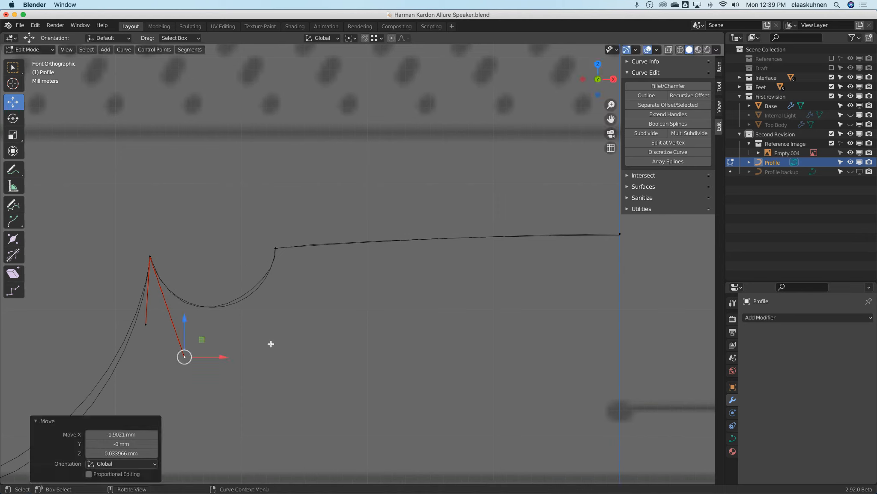
Step: Lower the inner-edge point's groove-side handle about 1.02 mm and shift it about 0.24 mm outward
click(278, 249)
click(281, 285)
key(g)
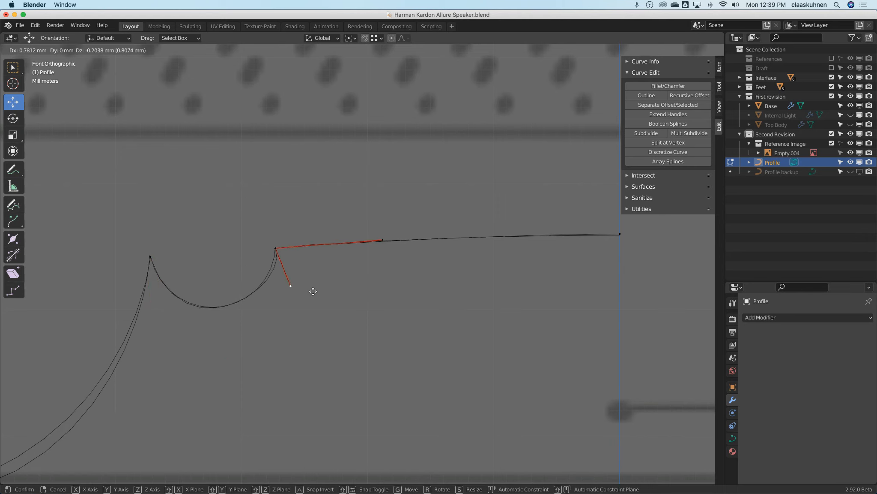
click(300, 301)
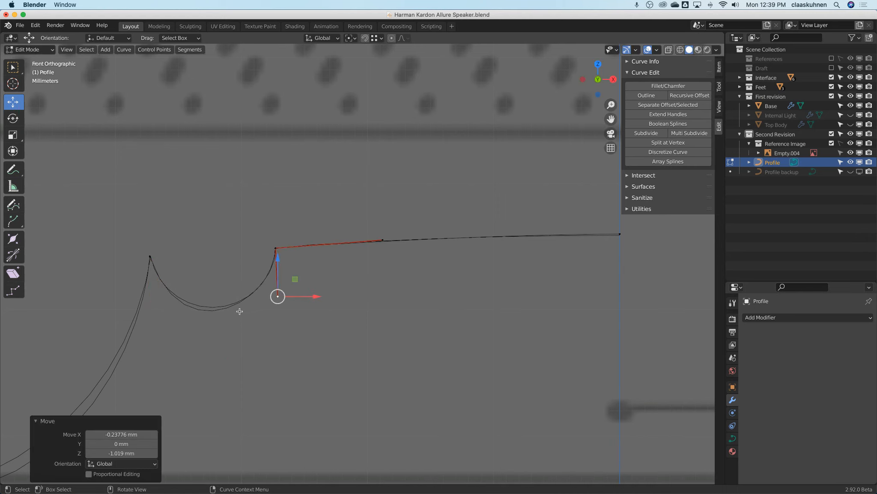
Step: Raise the recess corner point's groove-side handle about 0.58 mm to match Base's groove, and leave Edit Mode
click(149, 257)
click(184, 355)
key(g)
click(191, 338)
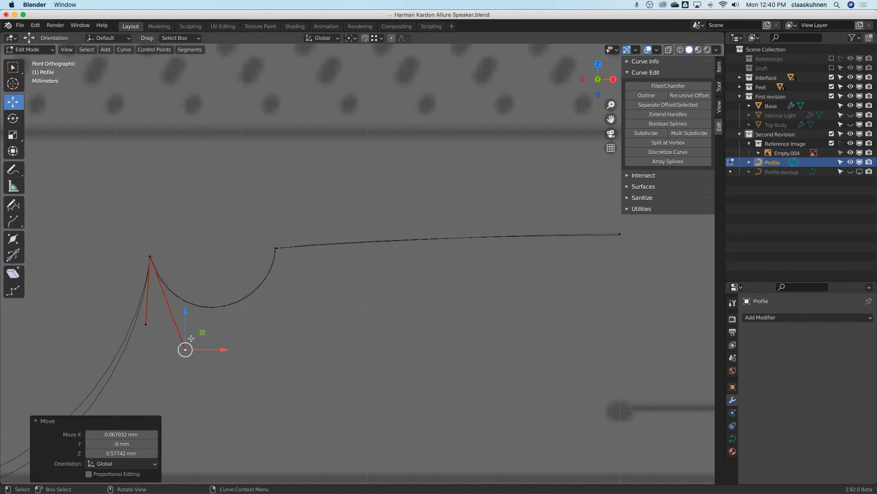
key(Tab)
Step: Move the profile's lower side point up to the seam line below the speaker grille
scroll(191, 338, down, 12)
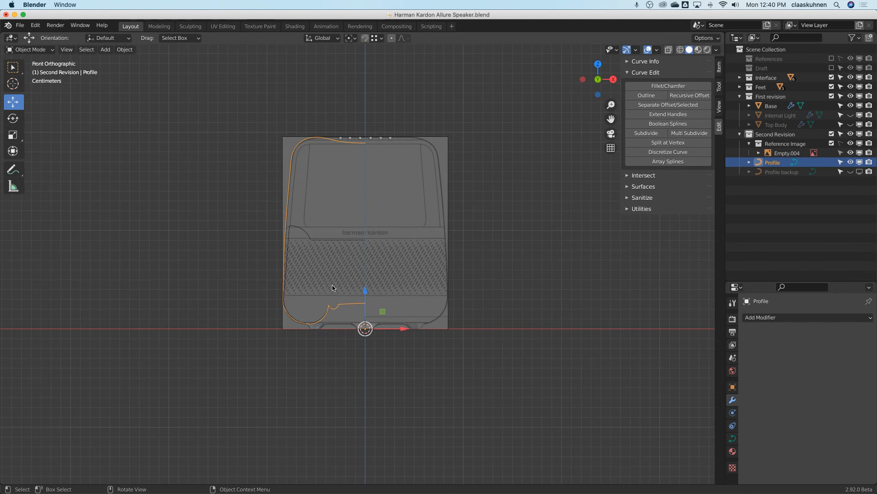
shift+middle_drag(344, 219, 343, 251)
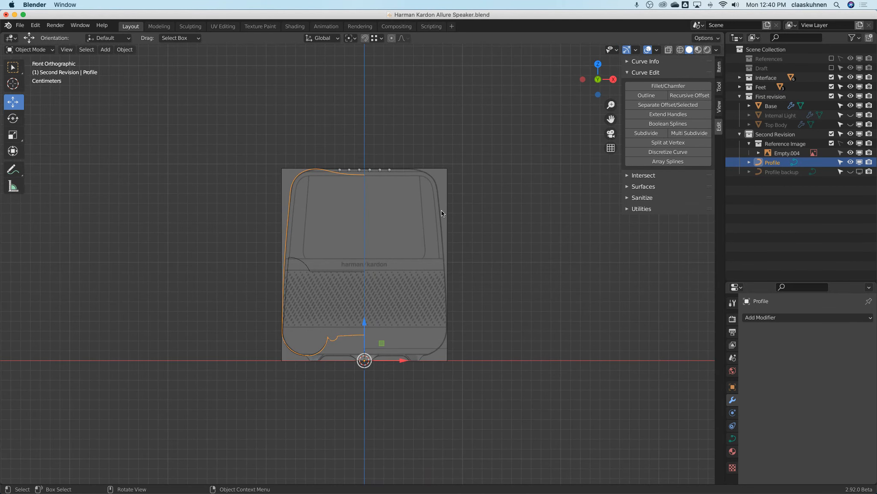
scroll(357, 321, up, 5)
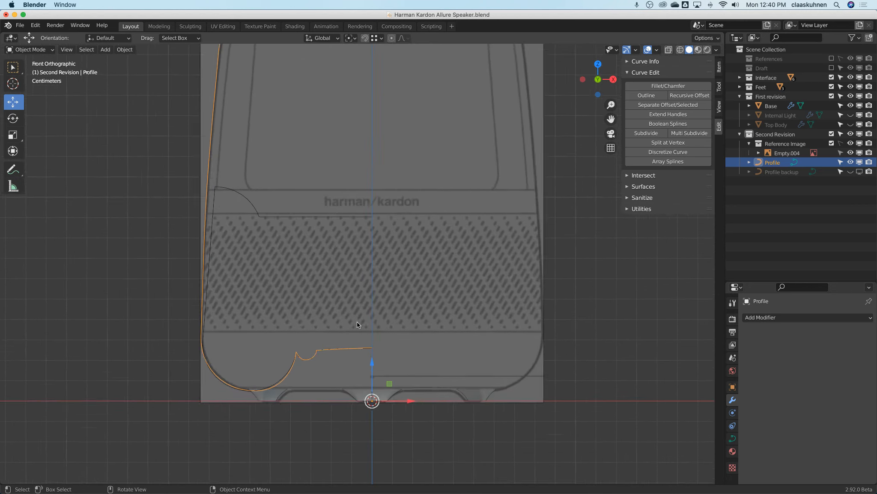
key(Tab)
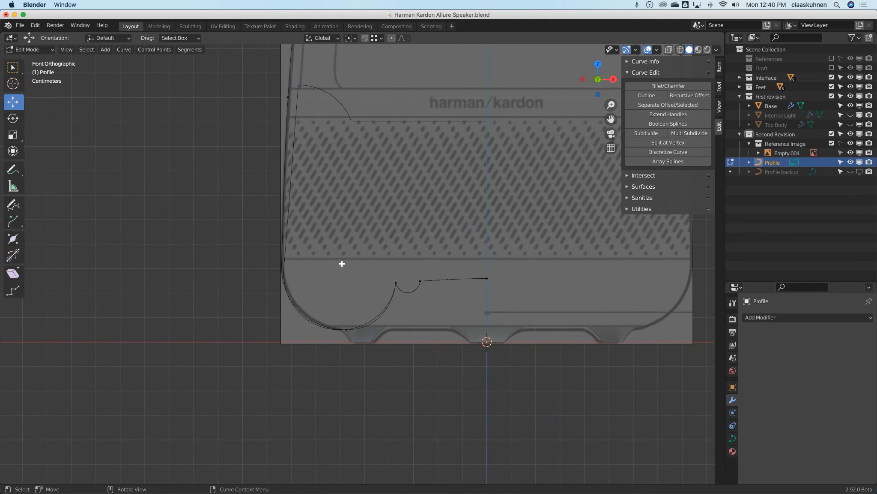
click(282, 263)
click(284, 303)
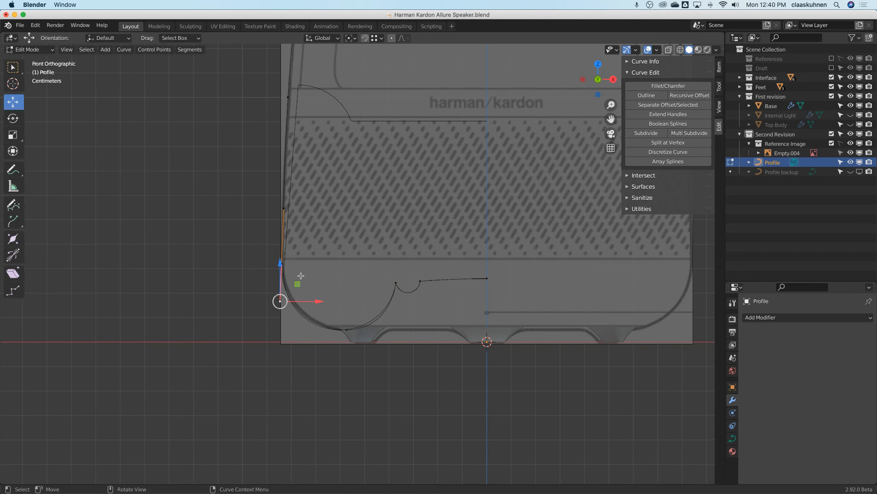
click(289, 264)
scroll(286, 262, up, 2)
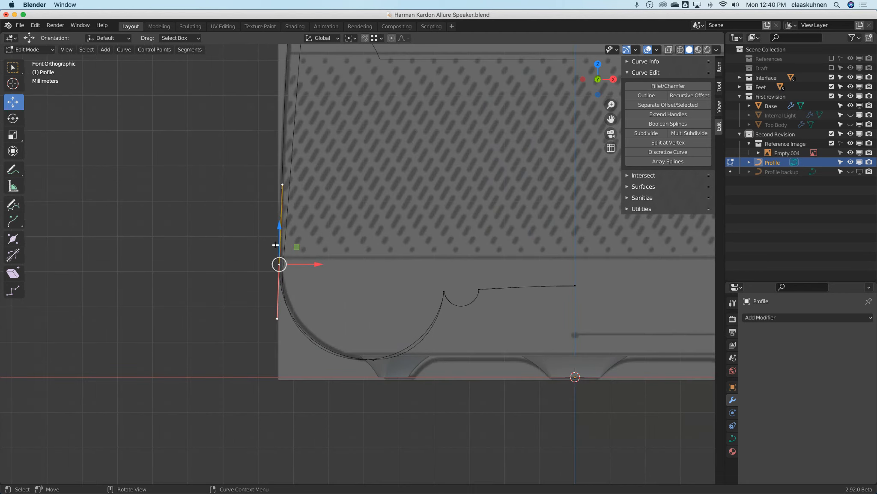
key(g)
click(280, 218)
Step: Switch the transform orientation to Normal and lengthen the side point's lower handle, matching the rounded bottom corner
click(287, 280)
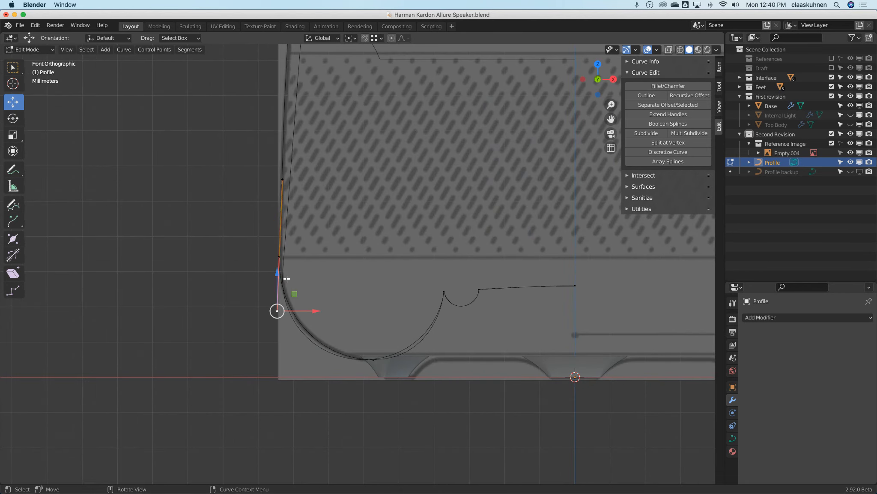
key(ctrl+z)
key(ctrl+z)
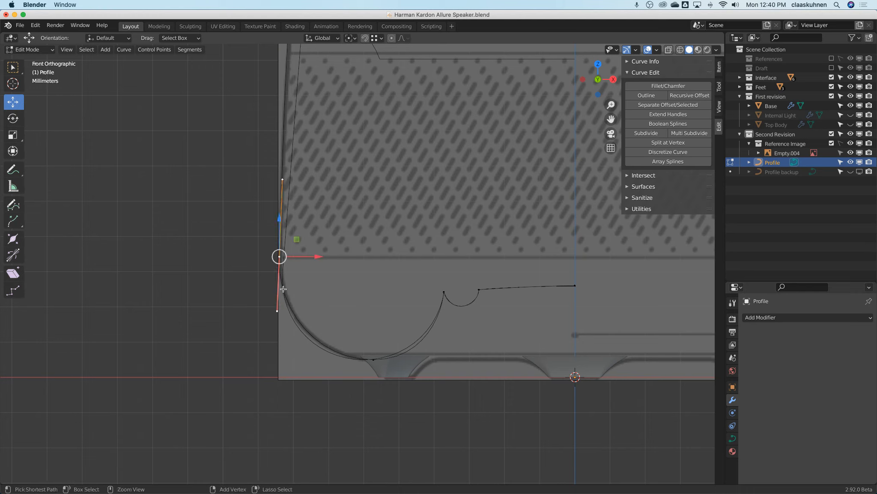
click(316, 42)
click(313, 86)
drag(275, 301, 275, 356)
key(Tab)
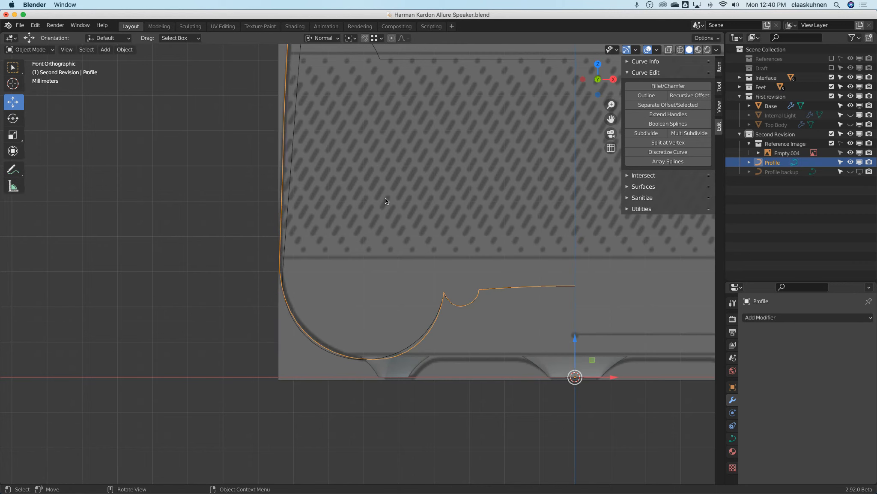
Step: Hide the First revision collection to leave the profile over the reference image
scroll(385, 198, down, 3)
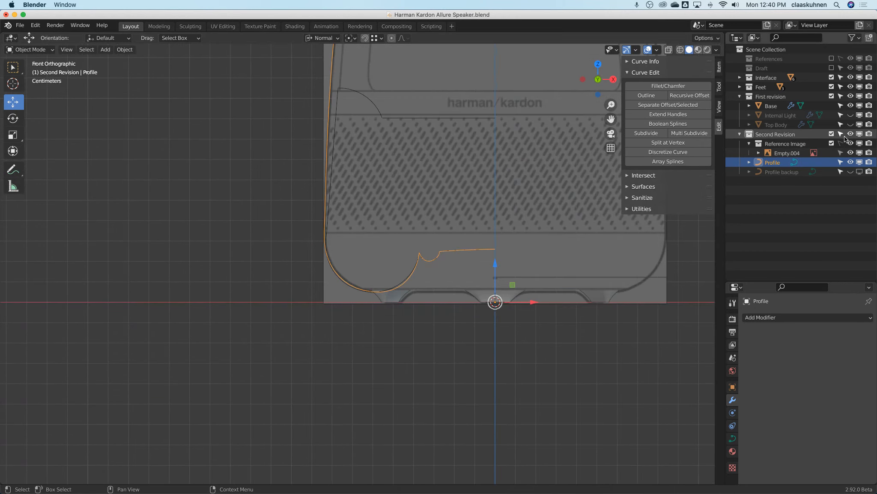
click(851, 96)
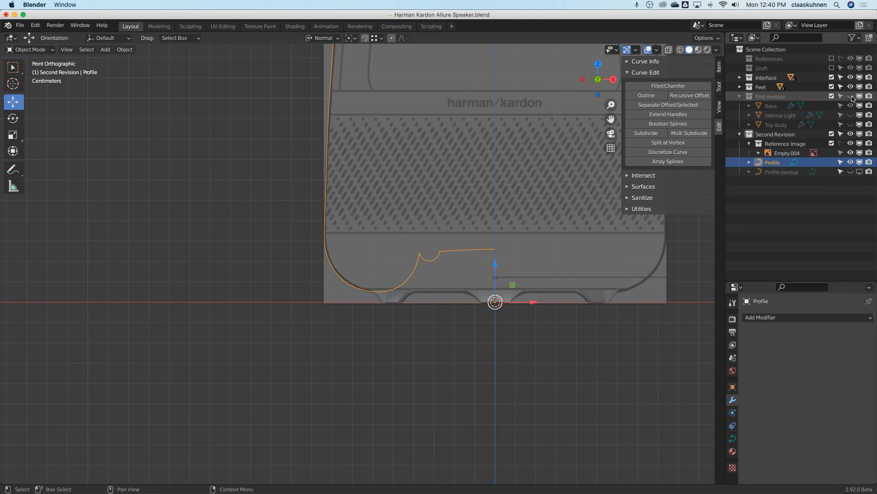
shift+middle_drag(449, 200, 412, 220)
scroll(378, 283, up, 3)
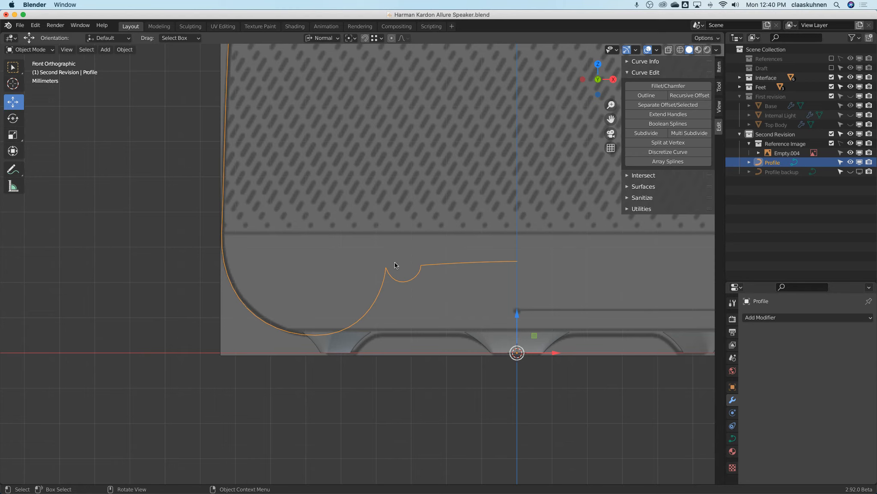
Step: Slide the profile's bottom control point outward to about X -60.1 mm and raise it about 1.34 mm
key(Tab)
click(321, 334)
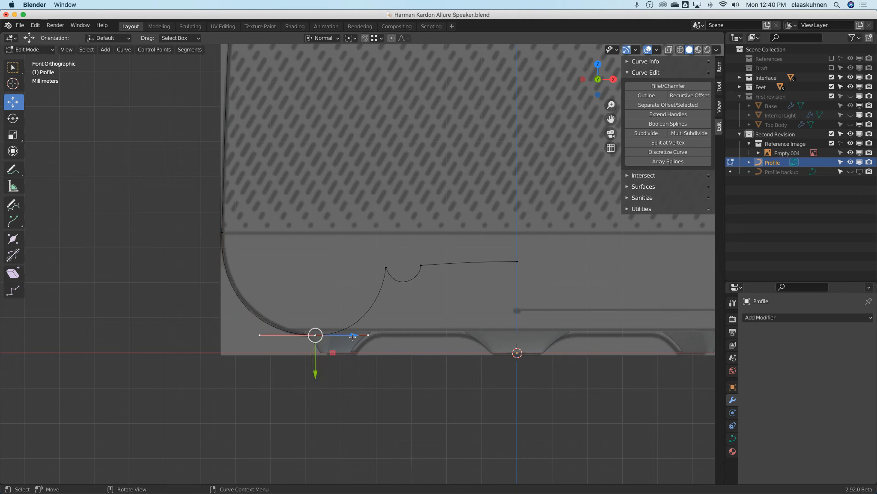
drag(352, 337, 304, 335)
click(222, 232)
shift+click(386, 268)
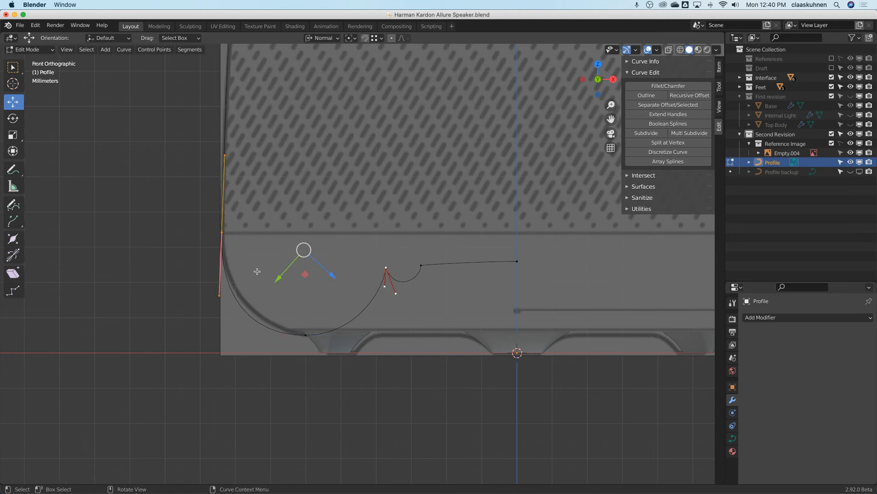
click(311, 333)
drag(304, 374, 305, 370)
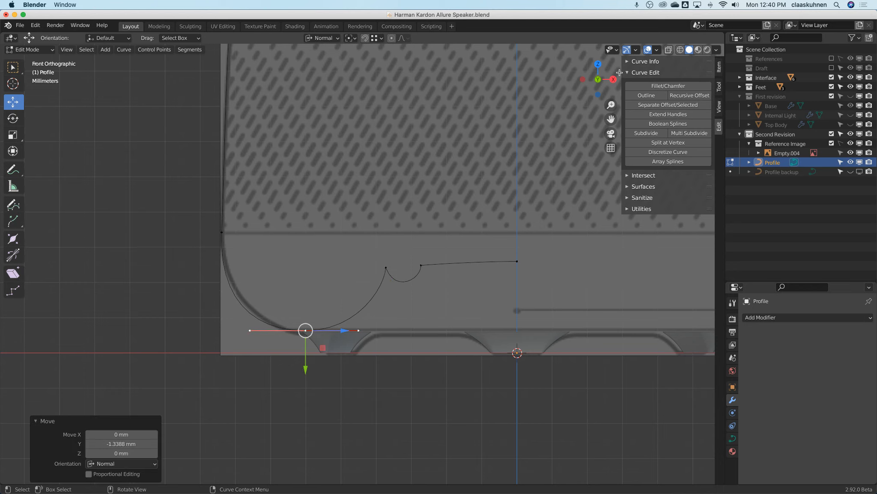
Step: Set the bottom control point's local Z to 5 mm and scale its handles by 0.755
click(702, 61)
click(718, 67)
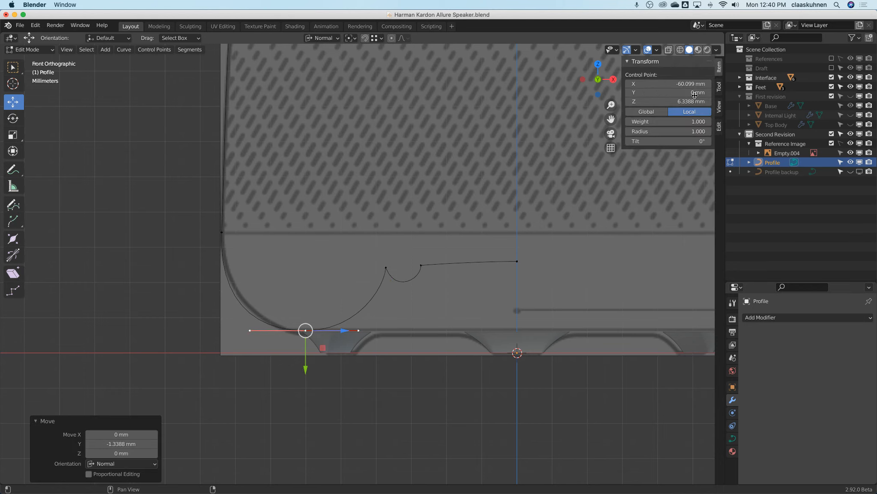
key(g)
key(Escape)
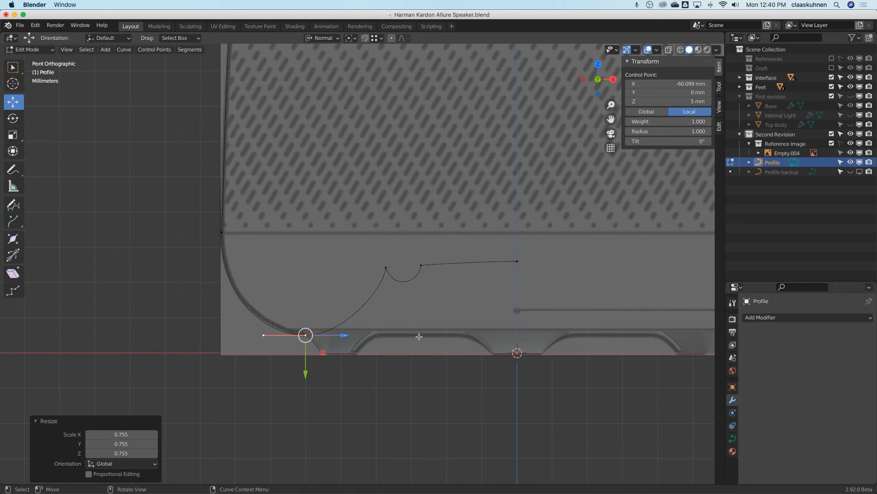
Step: Scale the bottom control point's handles by 1.069 and check the curve in Object Mode
key(Tab)
key(Tab)
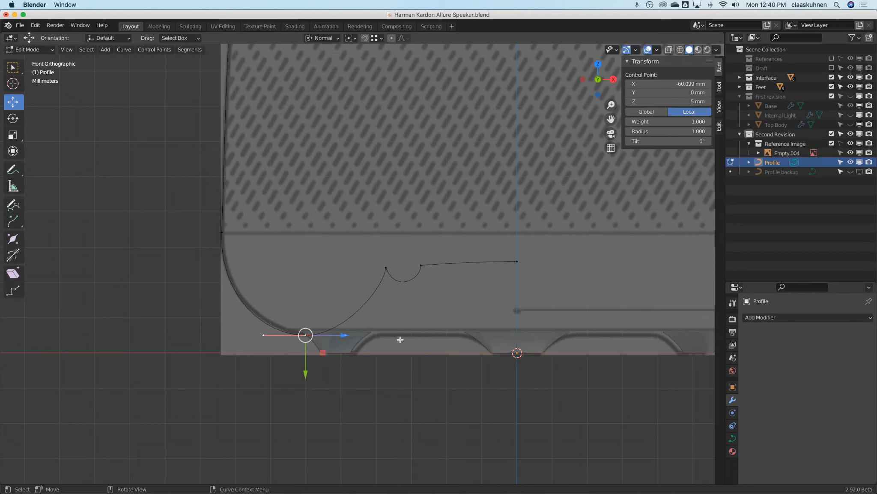
key(s)
click(383, 340)
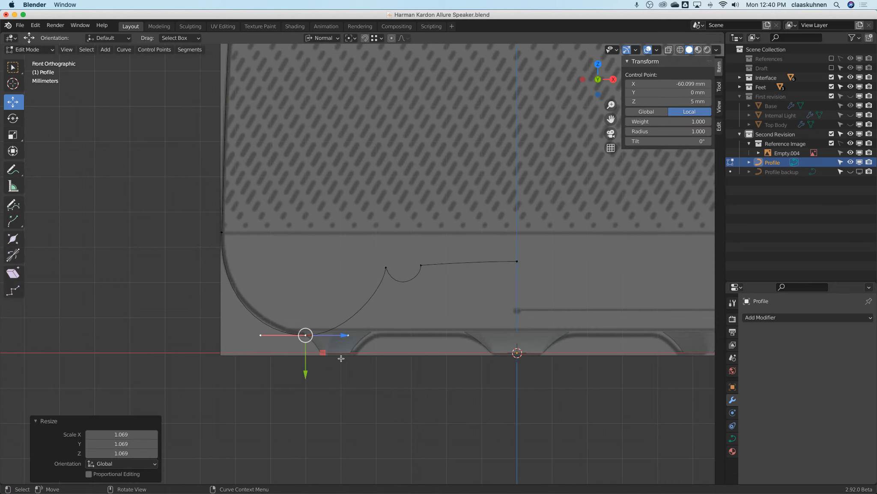
key(Tab)
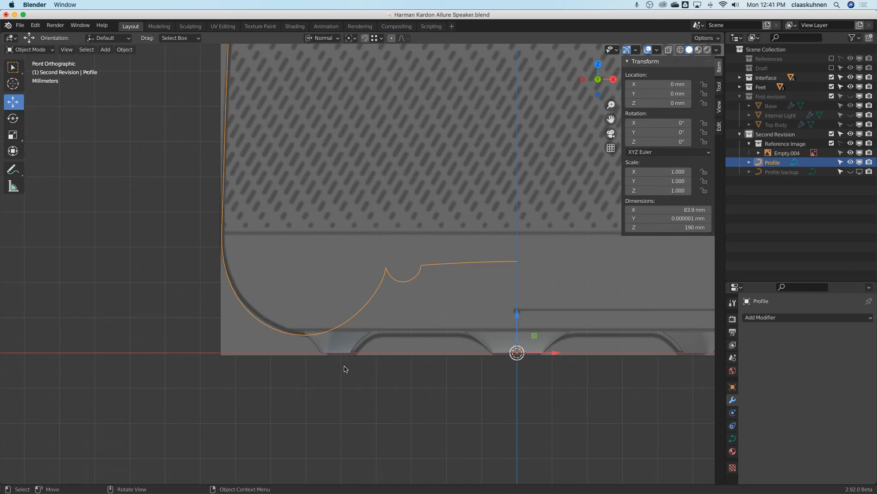
Step: Lengthen the recess corner point's outer handle downward to round out the curve toward the bottom point
key(Tab)
click(389, 267)
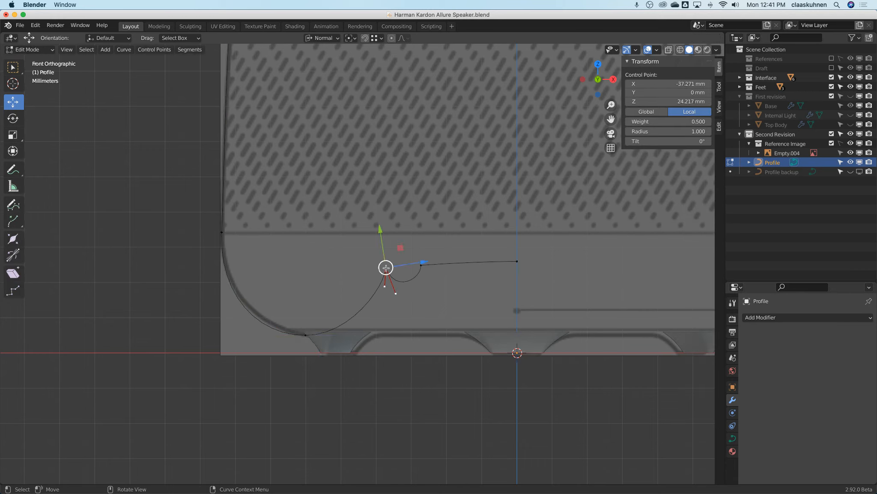
click(384, 286)
drag(381, 293, 382, 305)
key(Tab)
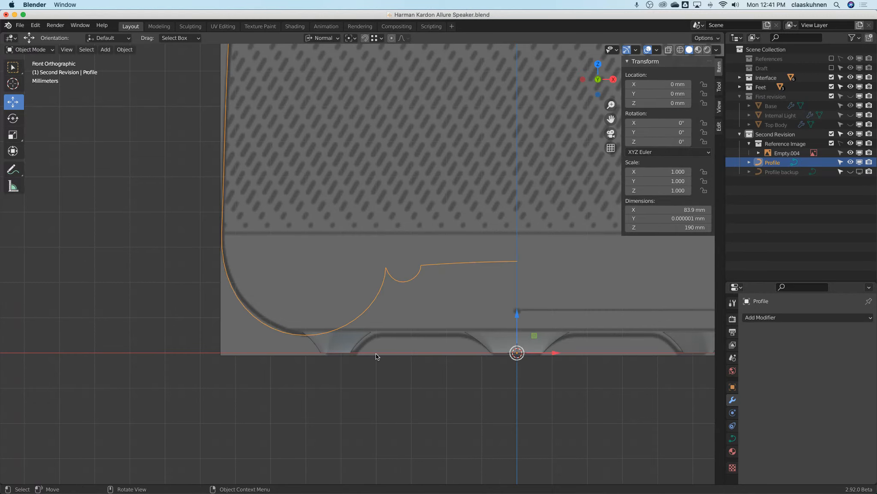
Step: Add a 64-vertex mesh circle at the origin and scale it down to about 61.7 mm in diameter
key(shift+a)
mouse_move(315, 282)
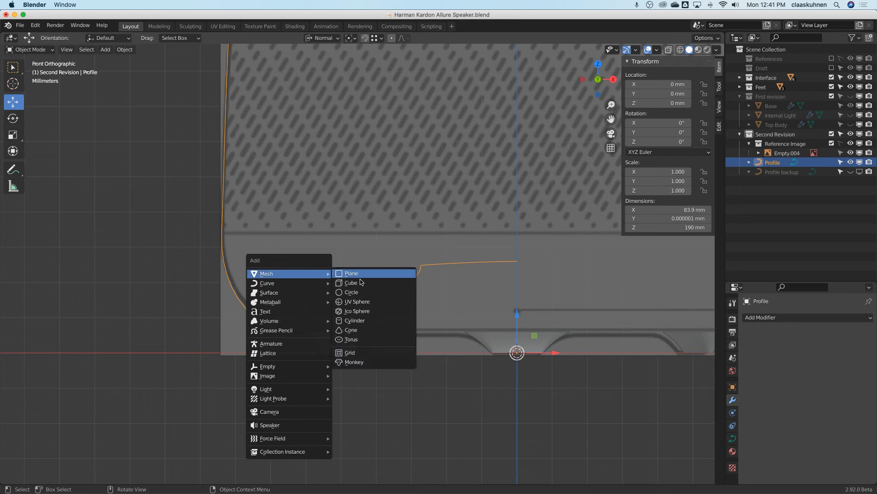
click(367, 293)
click(129, 375)
text(64)
key(Return)
key(s)
click(458, 375)
key(s)
click(438, 390)
key(s)
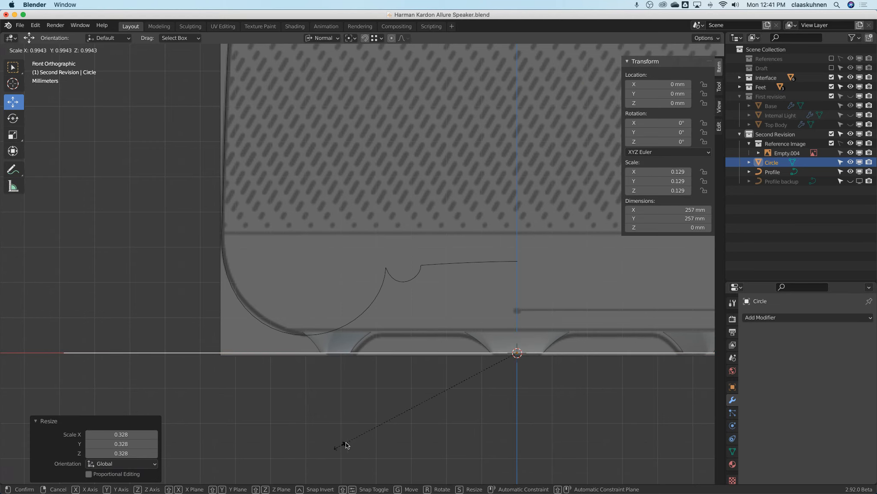
click(479, 379)
Step: Rotate the circle 90° about its local X axis and move it over the profile's bottom corner, about X -58.8 mm, Z 30.7 mm
key(r)
key(x)
key(x)
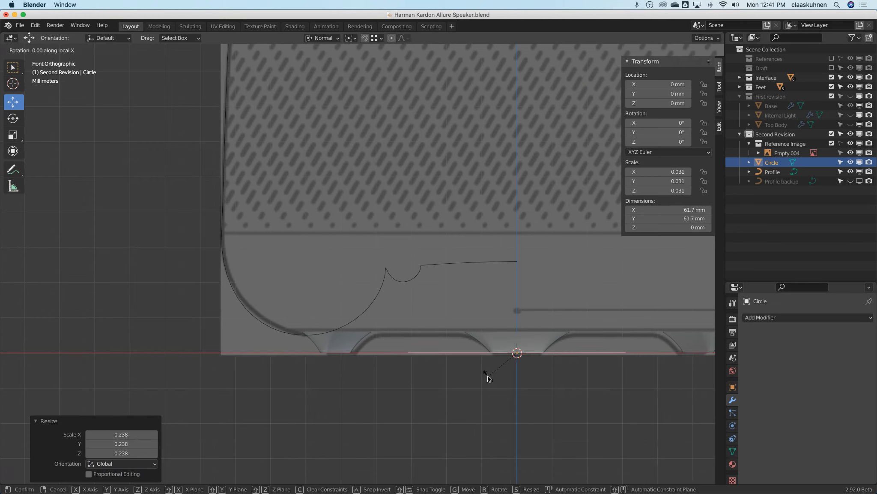
text(90)
key(Return)
key(g)
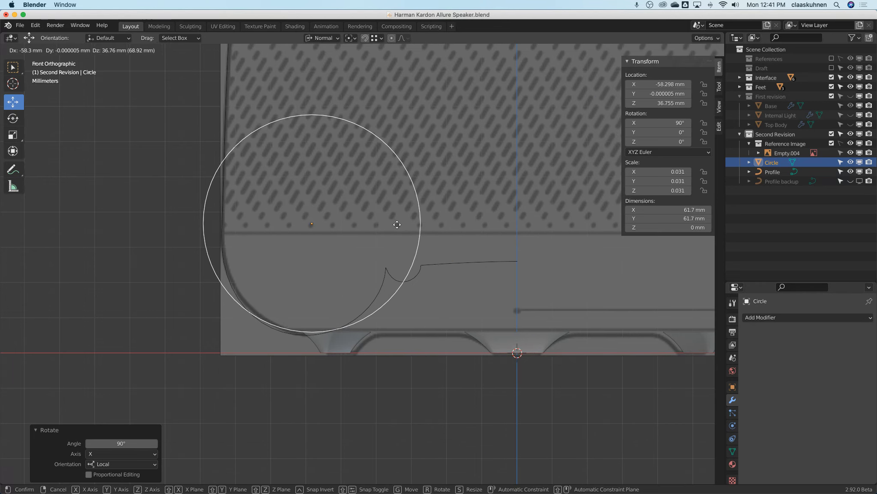
click(392, 243)
Step: Scale the guide circle to about 47.1 mm in diameter and fit it to the bottom corner curve at about X -59.8 mm, Z 28.5 mm
key(s)
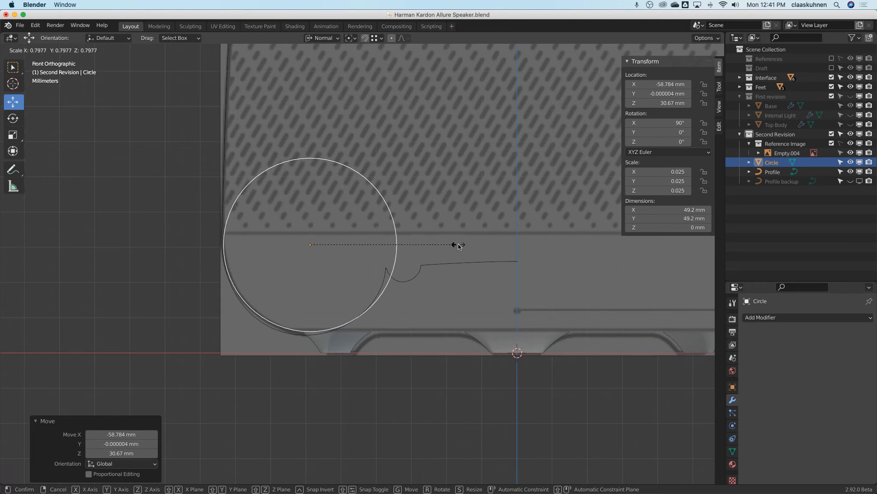
click(458, 244)
key(g)
click(444, 244)
key(s)
click(440, 245)
key(g)
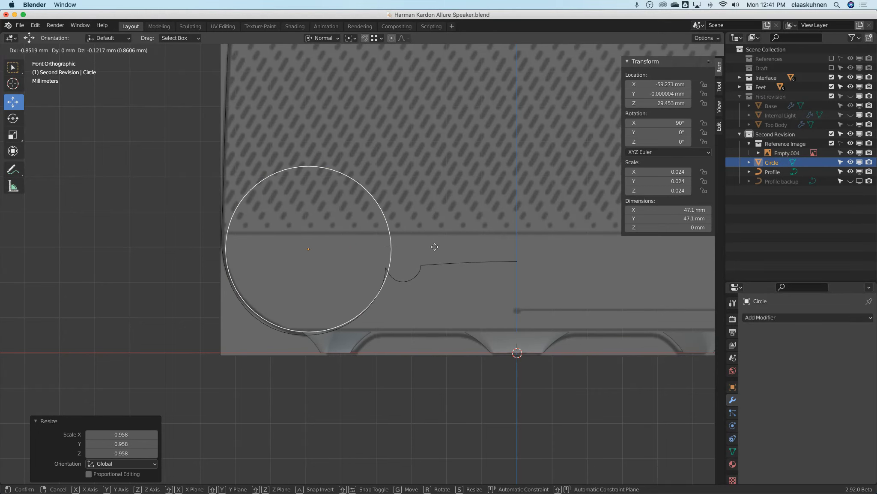
click(434, 248)
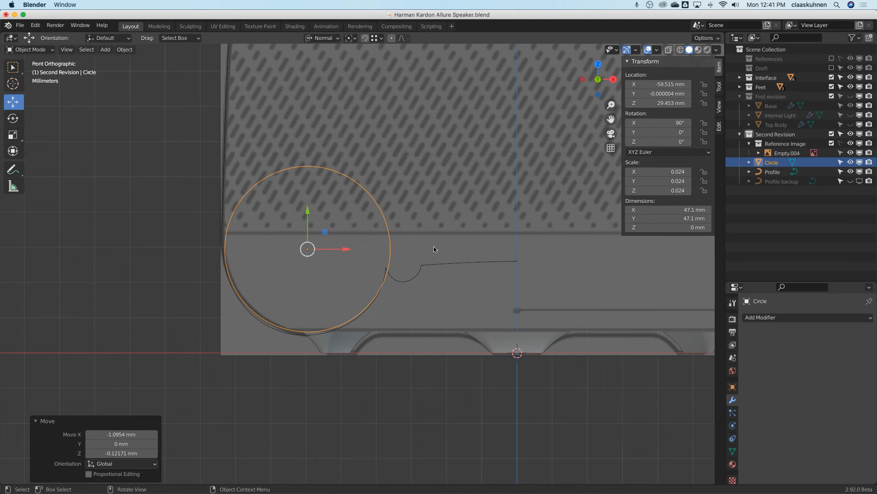
key(g)
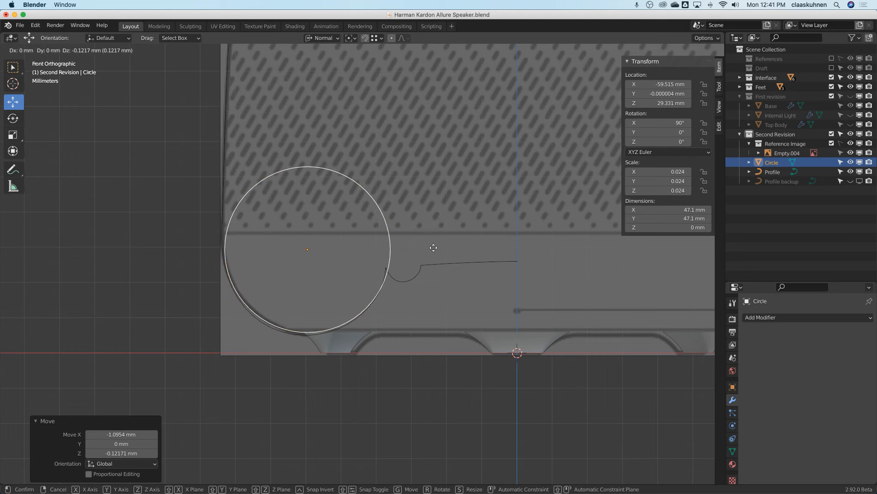
click(433, 250)
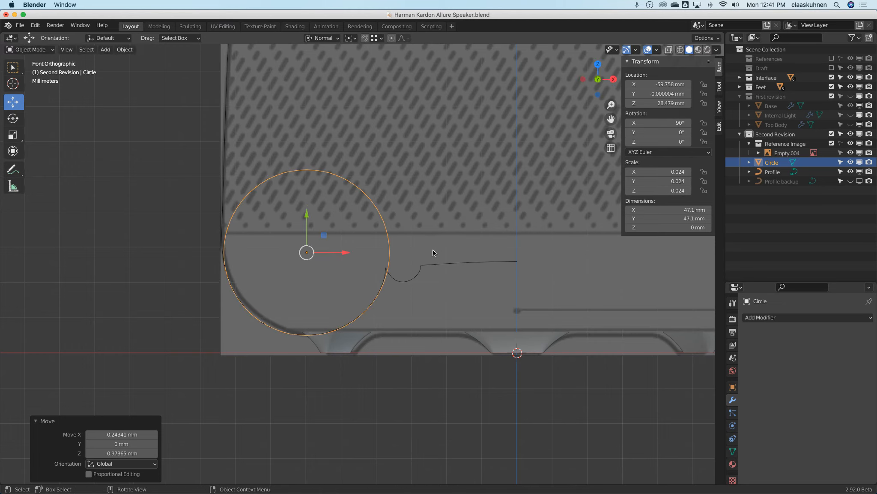
Step: Edit the profile and move the recess corner point about 0.7 mm along global X toward the guide circle
scroll(347, 259, up, 2)
shift+middle_drag(348, 259, 395, 249)
scroll(395, 249, up, 1)
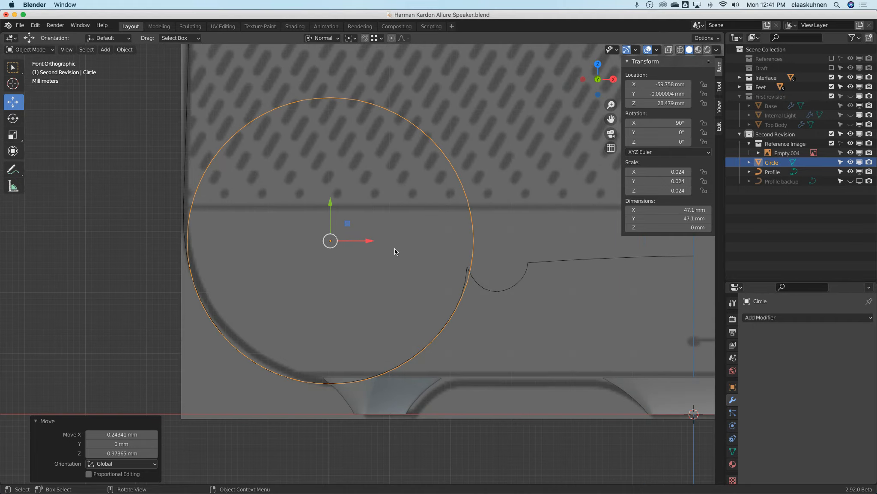
click(493, 291)
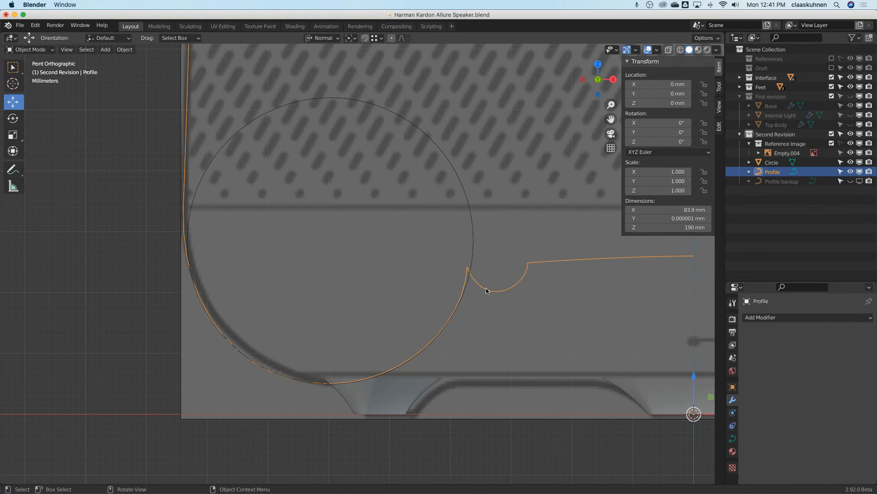
key(Tab)
click(467, 267)
click(321, 38)
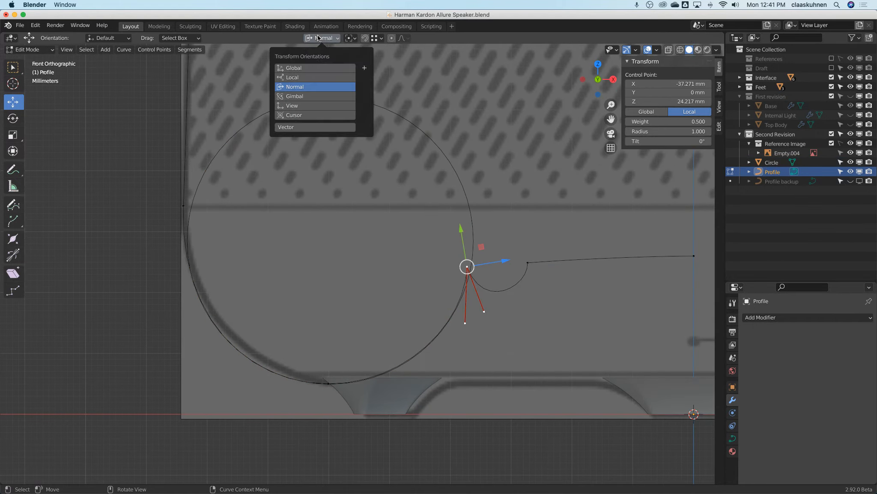
click(316, 64)
drag(499, 266, 503, 267)
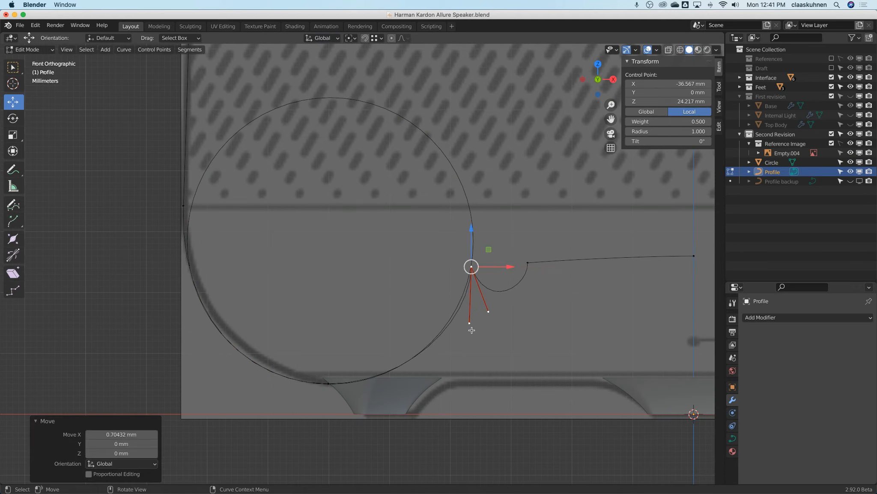
Step: Move the recess corner point's outer handle about -0.99 mm in X and -0.35 mm in Z to follow the guide circle, and return to Object Mode
key(h)
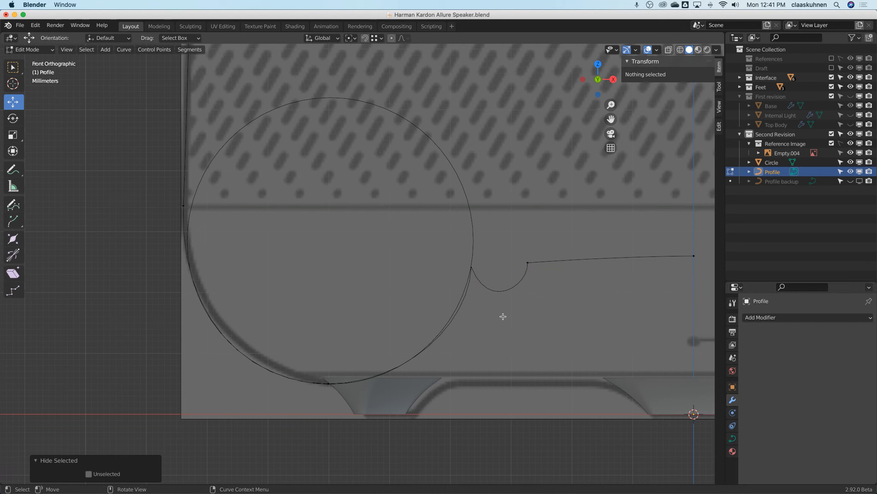
key(alt+h)
key(g)
click(489, 321)
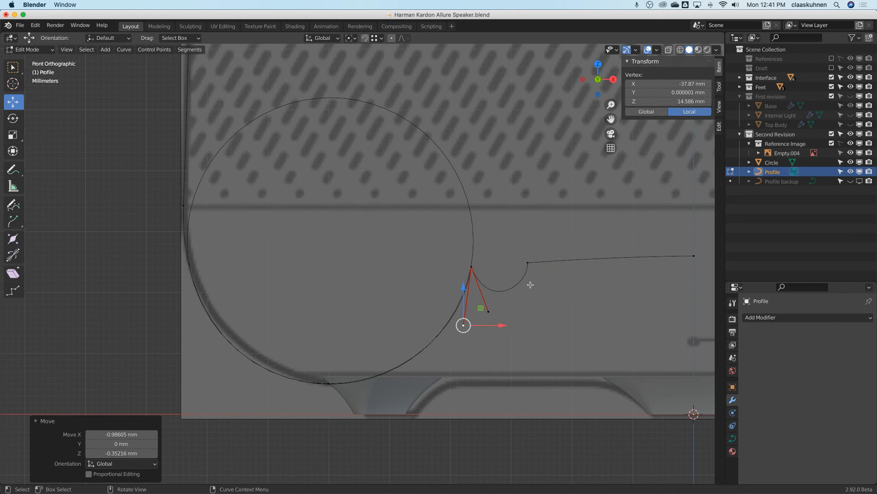
key(Tab)
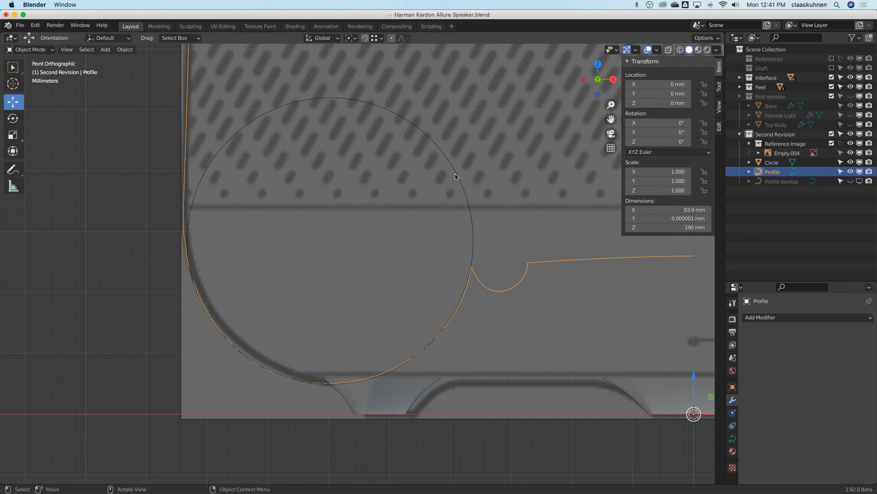
Step: Duplicate the guide circle over the small groove and scale the copy to about 8.5 mm in diameter
click(455, 172)
key(shift+d)
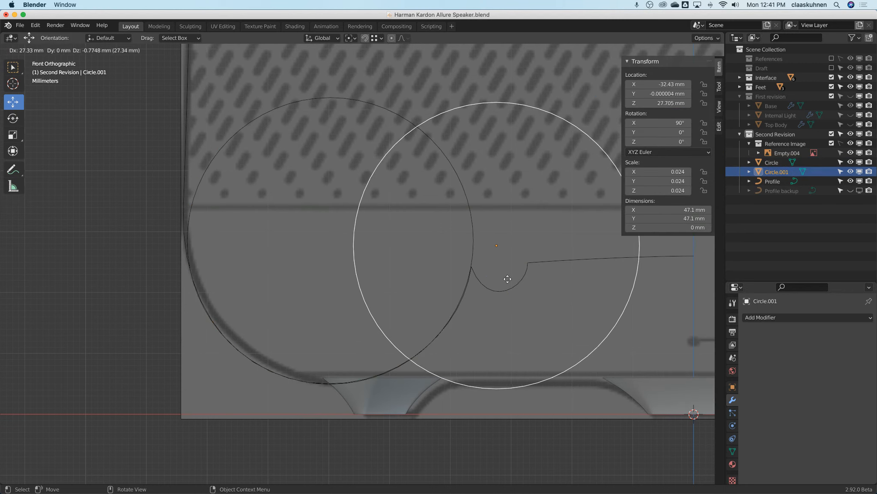
click(513, 299)
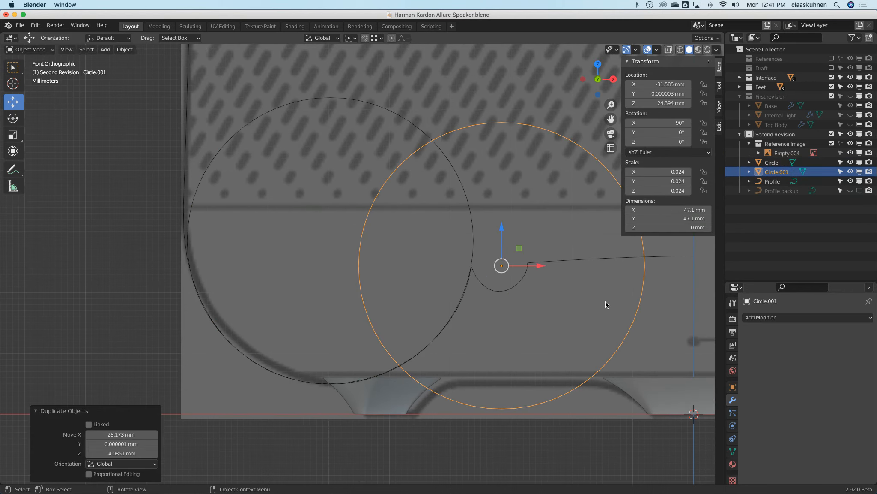
key(s)
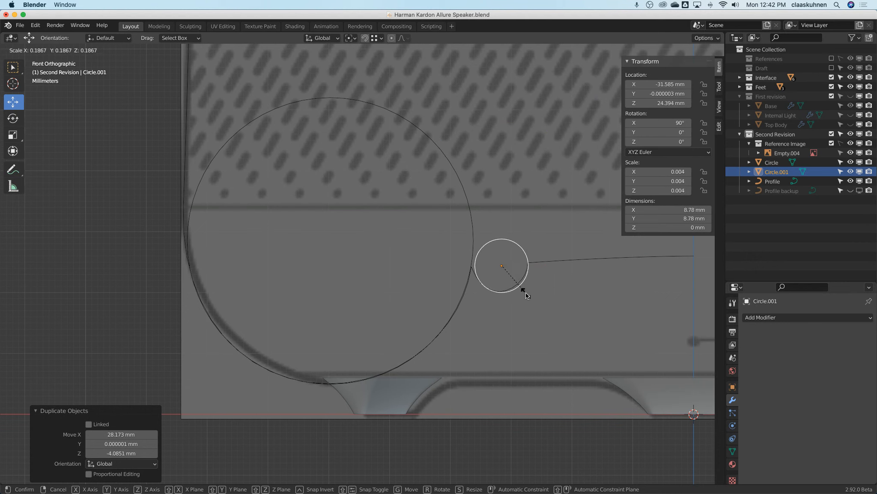
click(526, 293)
Step: Enlarge the small guide circle to about 9.2 mm and align it with the groove at about X -31.9 mm, Z 24.7 mm
key(g)
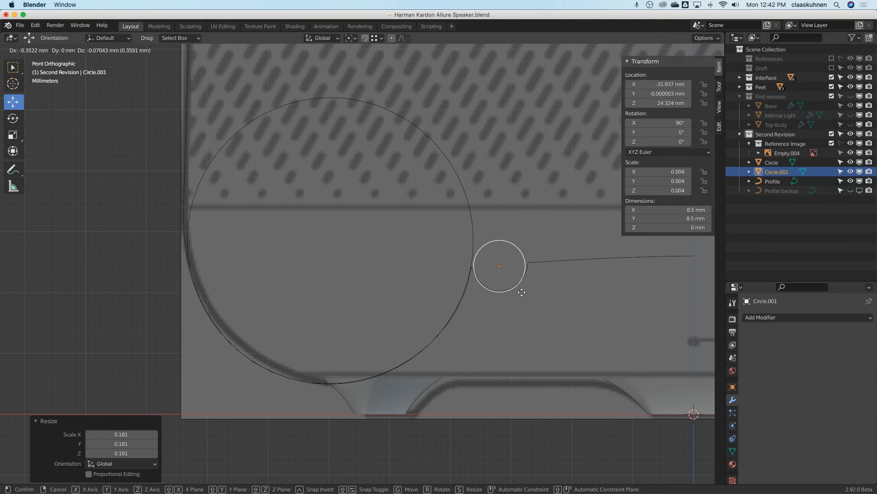
click(527, 289)
key(s)
key(Escape)
key(g)
key(z)
click(531, 286)
Step: Open the profile for editing at the recess corner point's groove-side handle
scroll(510, 284, up, 4)
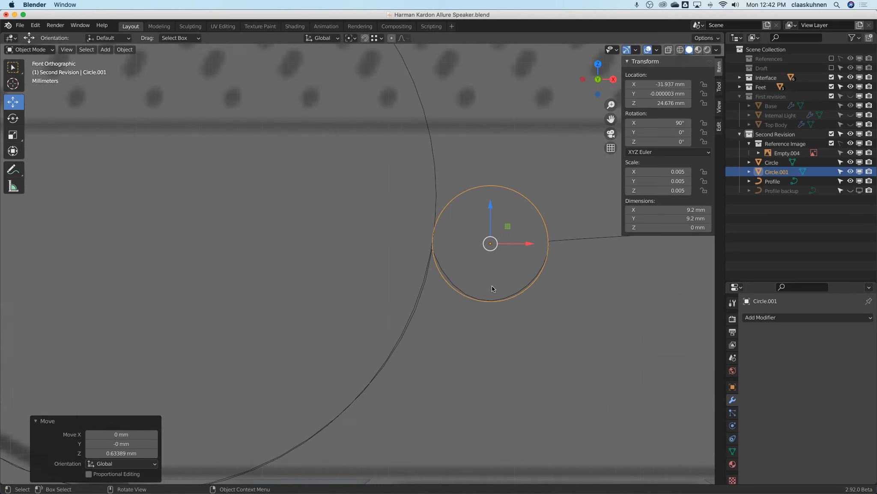
click(454, 285)
key(Tab)
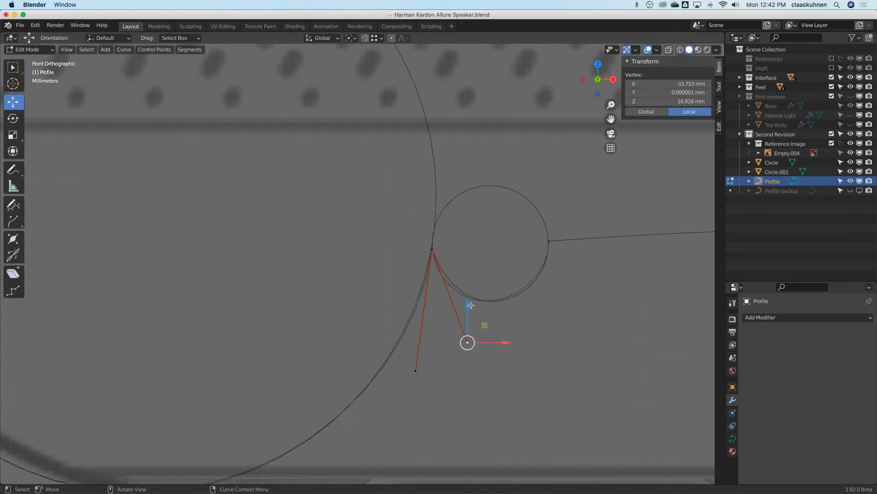
Step: Fit the profile to the small circle's lower arc, placing its curve handles at about X -34.6, Z 17 mm and X -26.6, Z 20.7 mm
key(g)
click(476, 354)
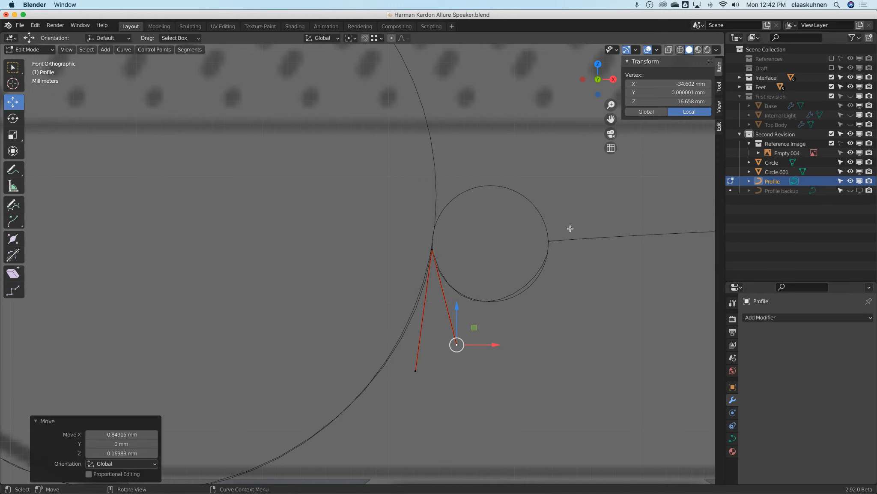
click(551, 240)
key(g)
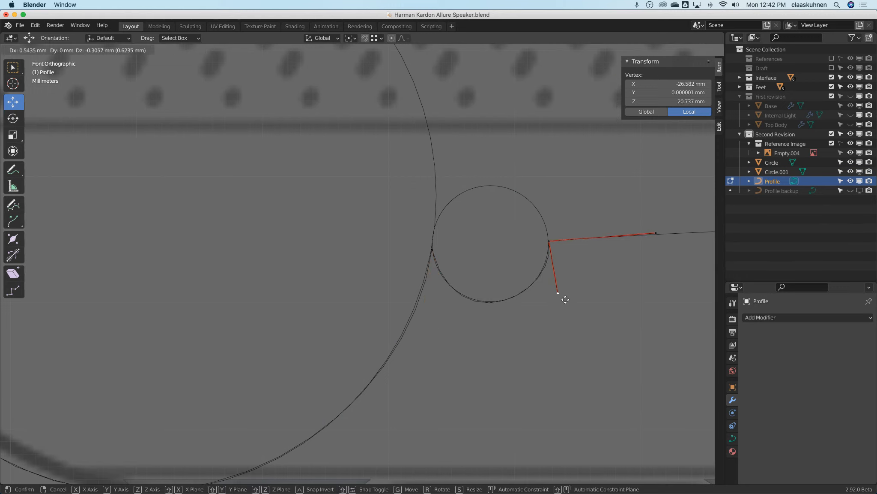
click(562, 300)
click(433, 252)
click(463, 337)
key(g)
click(456, 339)
key(Tab)
Step: Delete the small and large guide circles used for shaping the lower part of the profile
scroll(495, 245, down, 7)
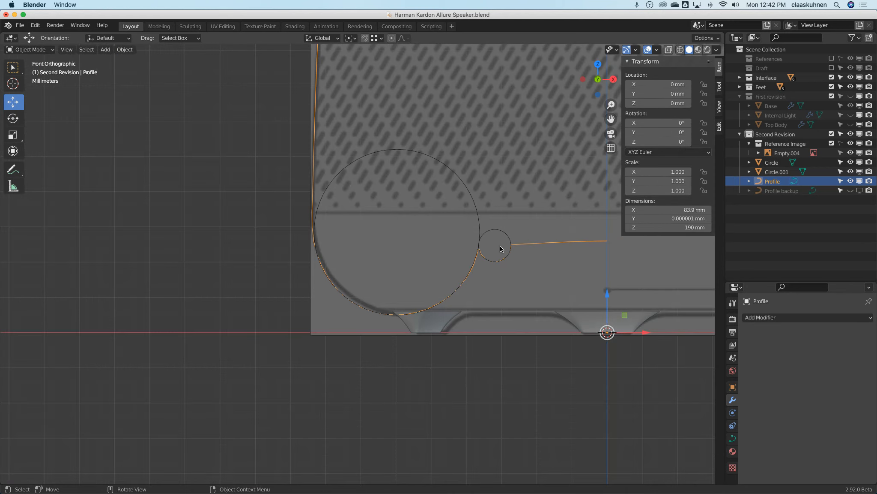
click(494, 231)
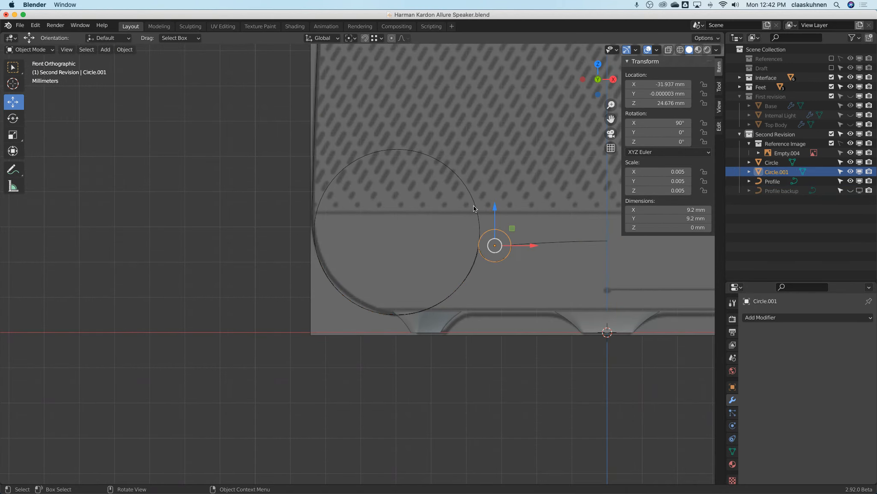
shift+click(474, 208)
key(x)
click(474, 208)
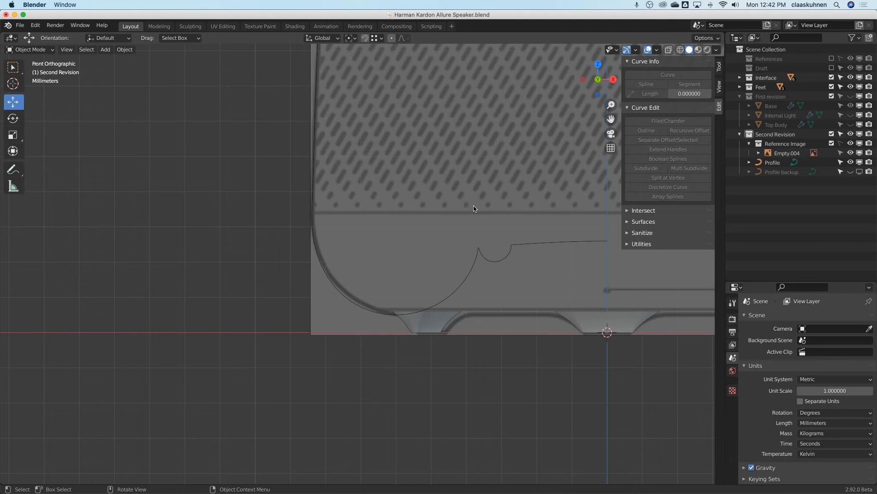
Step: Check the whole profile curve with the reference image temporarily hidden, and show the image again
scroll(474, 205, down, 4)
shift+middle_drag(477, 210, 371, 410)
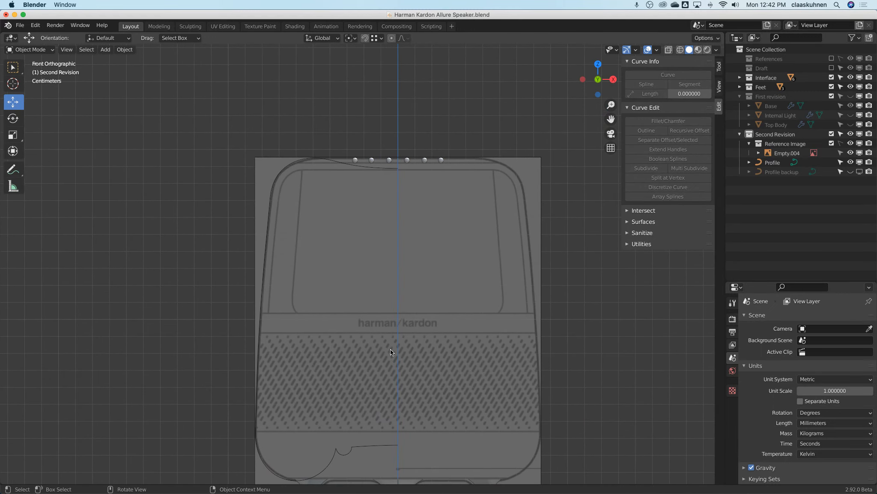
shift+middle_drag(391, 346, 397, 327)
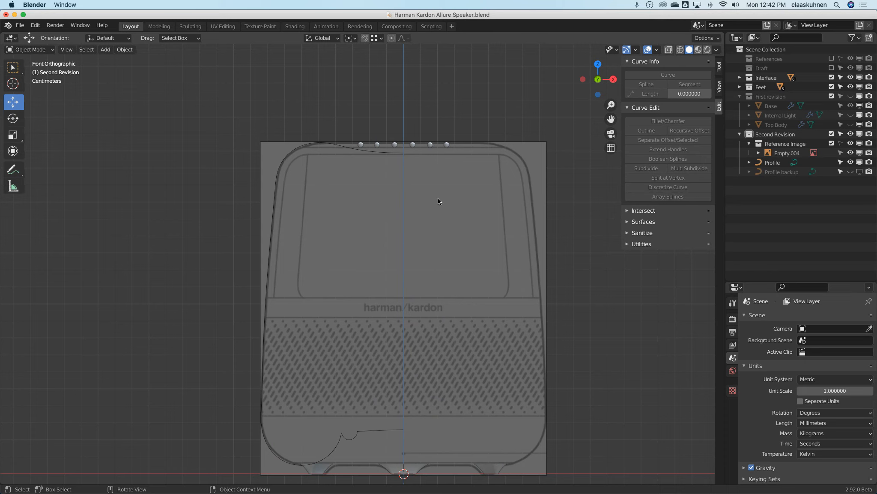
click(850, 152)
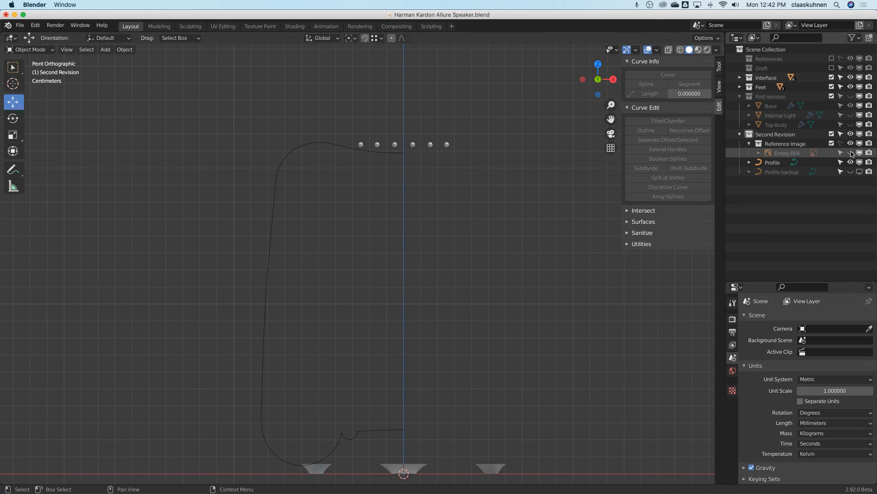
click(850, 152)
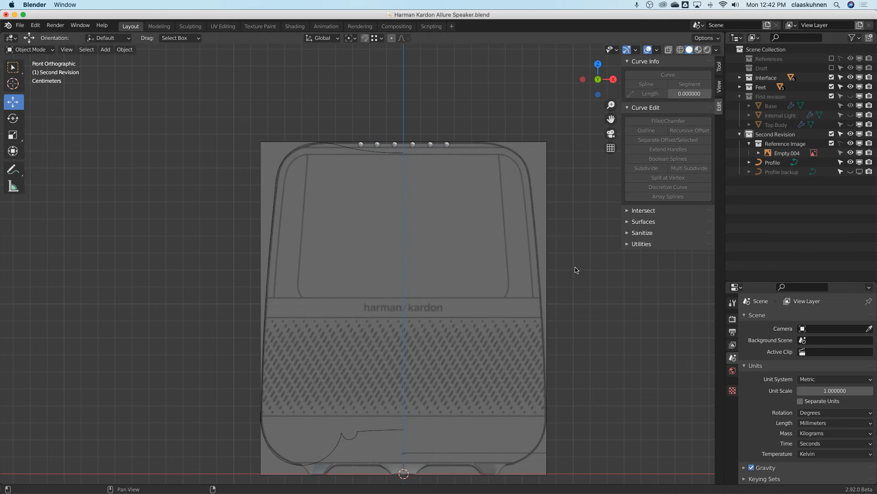
Step: Add a Screw modifier to the profile curve, using 64 viewport steps and 64 render steps
click(363, 150)
click(777, 317)
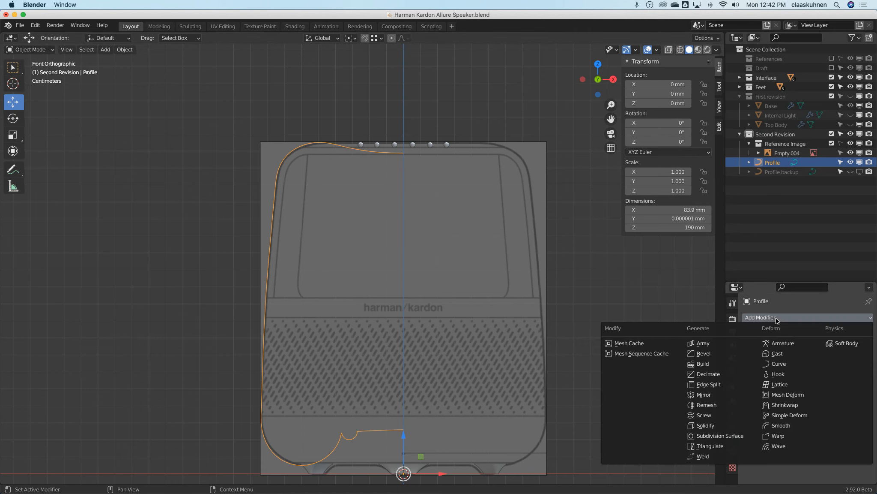
click(736, 417)
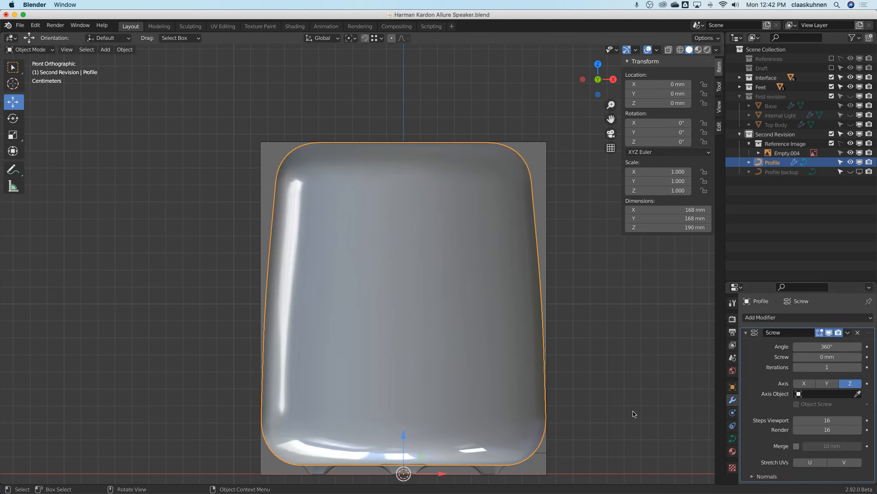
scroll(370, 317, down, 3)
middle_drag(370, 317, 390, 252)
click(841, 420)
text(64)
key(Tab)
text(64)
key(Return)
Step: Switch the viewport shading to the horizontal zebra-stripe MatCap and examine the revolved surface from below
middle_drag(403, 141, 446, 123)
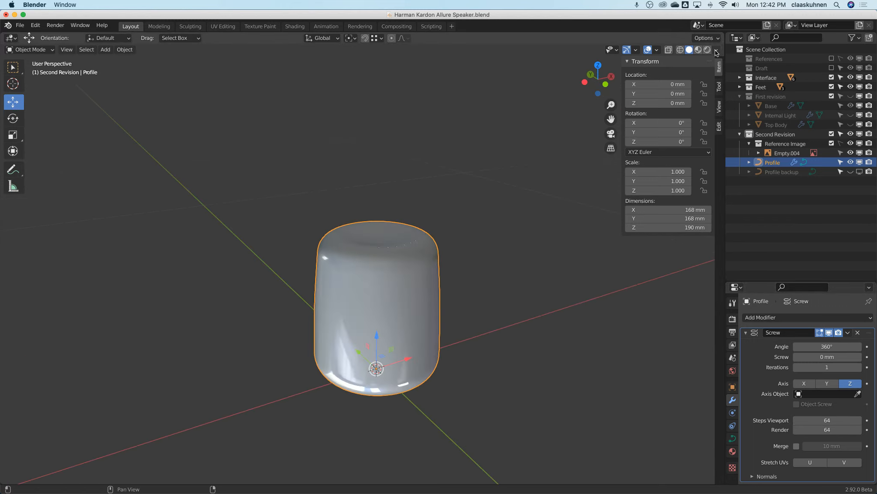
click(716, 49)
click(710, 112)
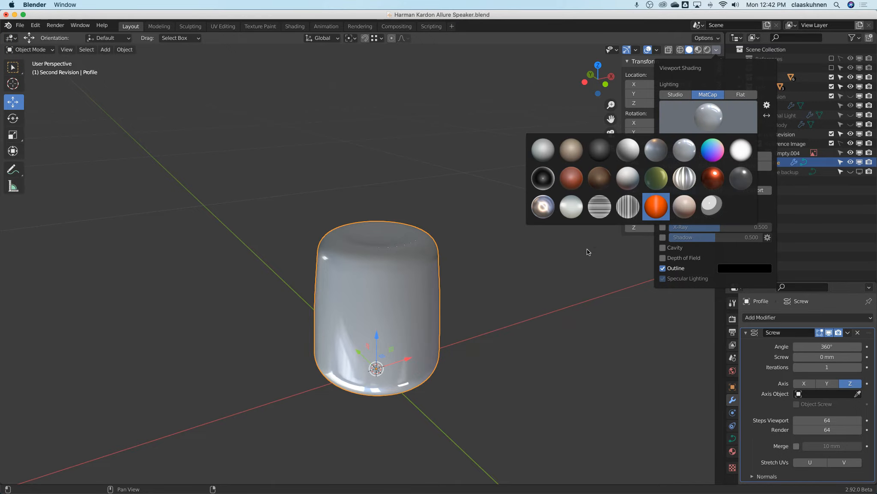
click(600, 205)
middle_drag(504, 281, 345, 301)
scroll(355, 311, up, 7)
middle_drag(377, 253, 381, 205)
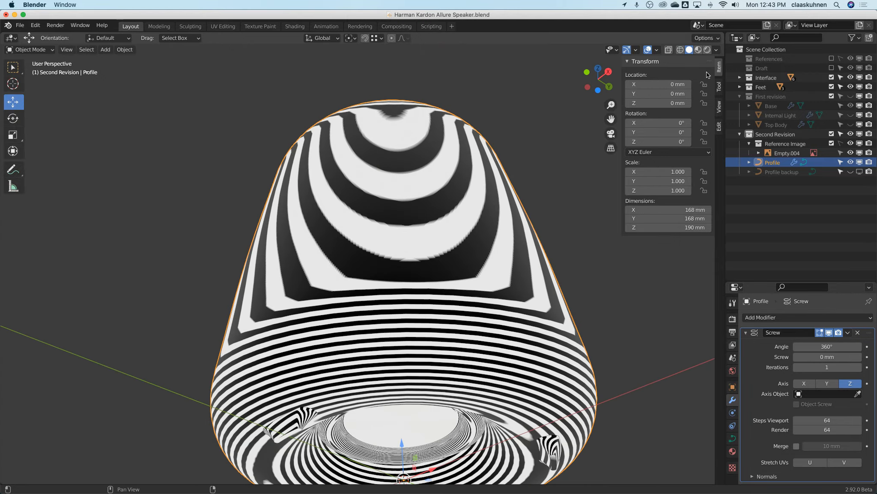
Step: Change the MatCap to vertical zebra stripes and examine the revolved body from the front
click(717, 50)
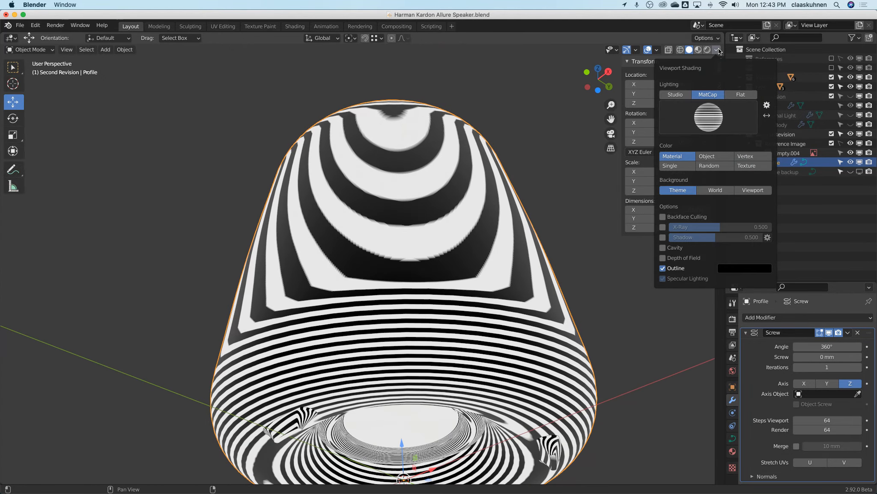
click(703, 122)
click(628, 206)
mouse_move(407, 155)
middle_down()
mouse_move(427, 205)
mouse_move(370, 195)
mouse_move(383, 234)
middle_up()
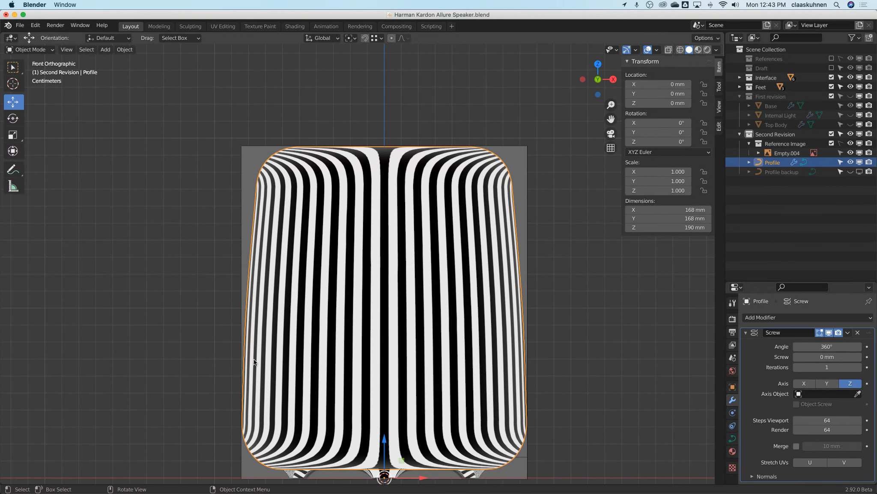
shift+middle_drag(335, 395, 374, 362)
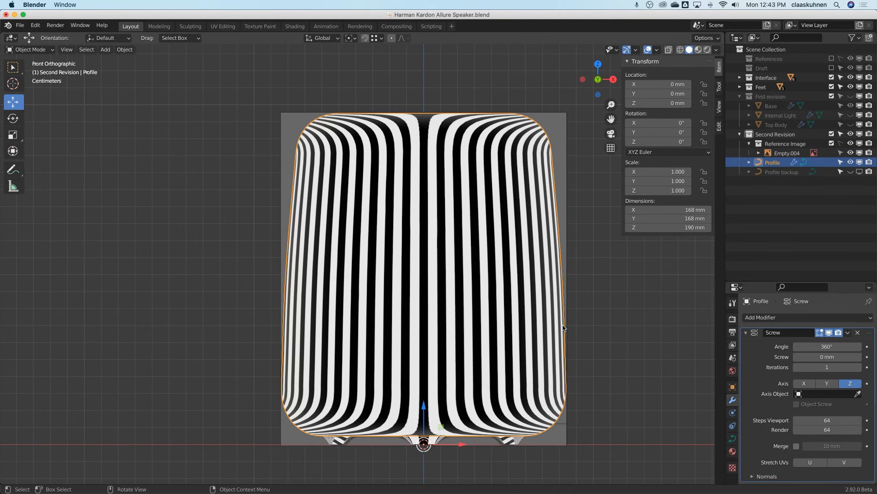
Step: Adjust the lower handle of the point above the body's bottom-left corner vertically, ending at about Z 16.4 mm
key(Tab)
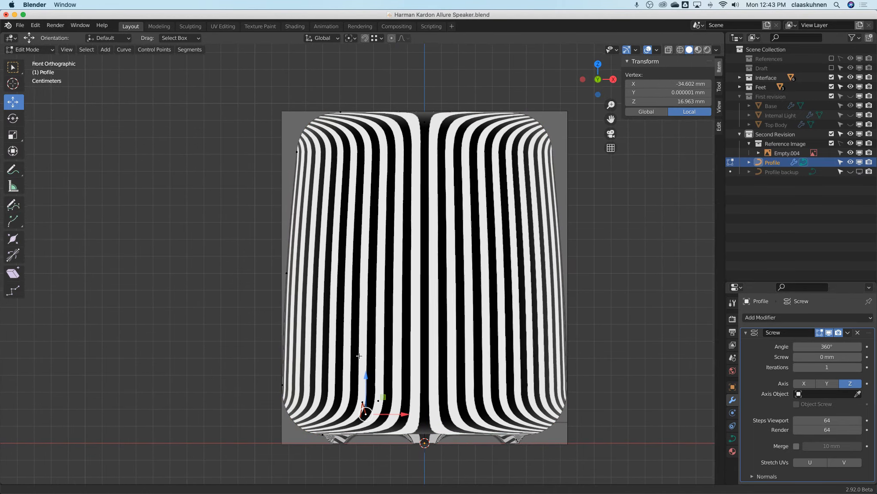
shift+middle_drag(314, 378, 408, 290)
click(375, 298)
scroll(377, 302, up, 2)
click(369, 342)
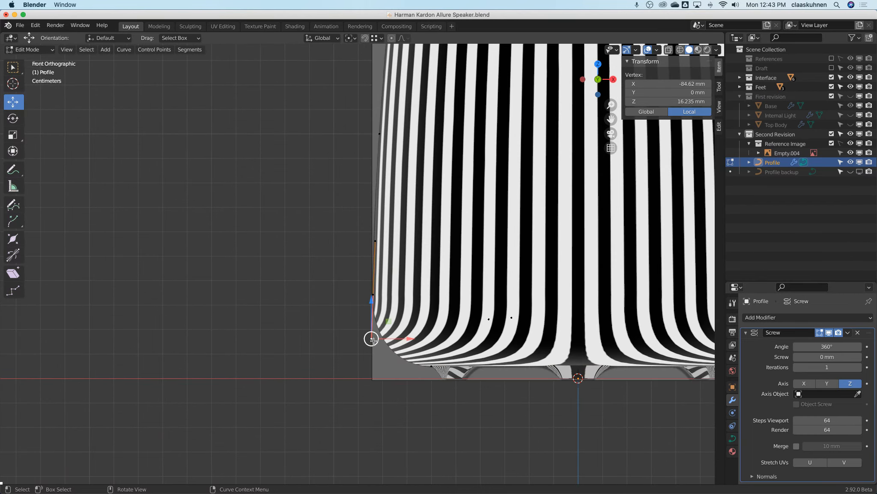
mouse_move(373, 302)
mouse_down()
mouse_move(372, 316)
mouse_move(375, 274)
mouse_move(373, 293)
mouse_up()
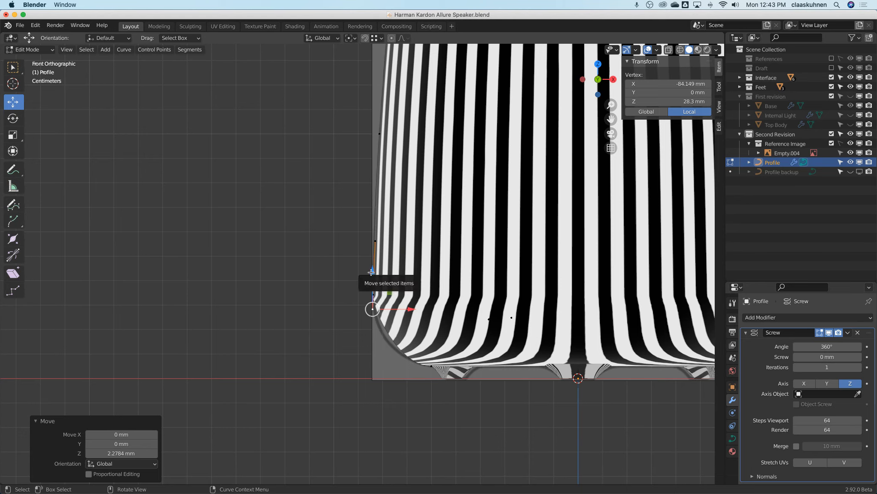
drag(371, 272, 380, 301)
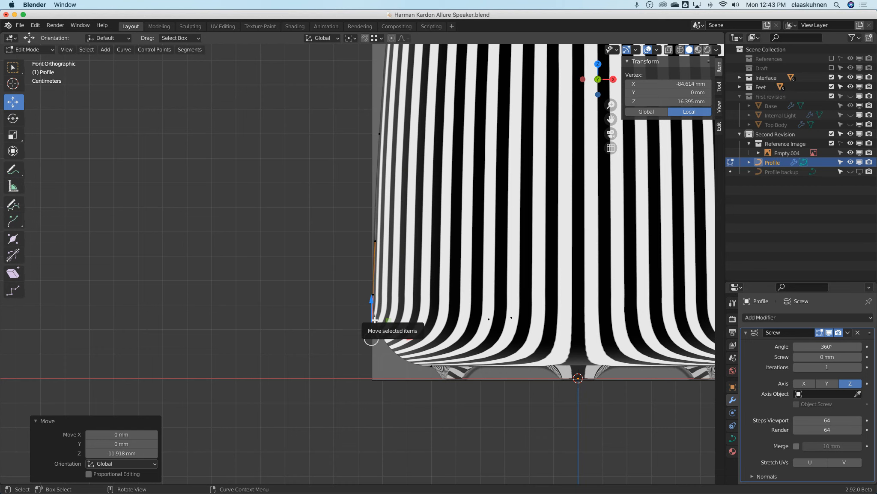
scroll(377, 296, down, 1)
scroll(384, 175, up, 3)
click(374, 205)
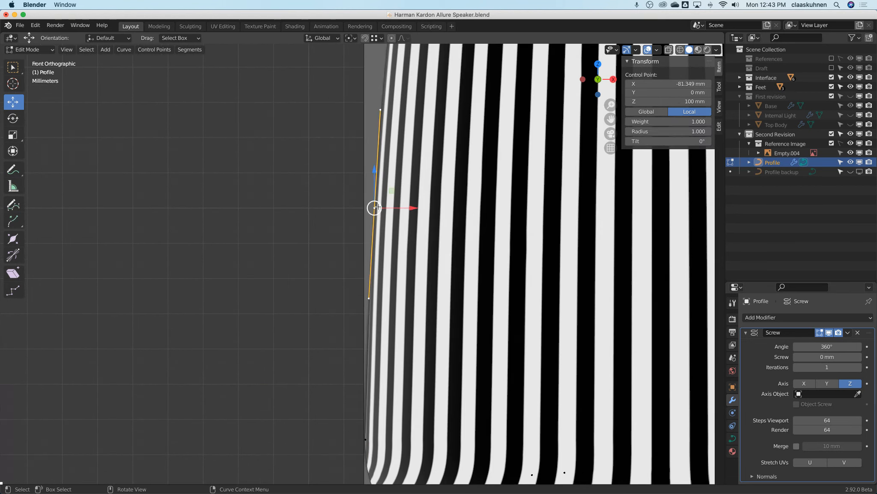
drag(413, 209, 416, 208)
key(Escape)
Step: Shift the outer handle of the profile's top control point outward by about 0.73 mm along X
scroll(415, 208, down, 3)
shift+middle_drag(427, 150, 426, 223)
scroll(425, 221, up, 3)
click(376, 200)
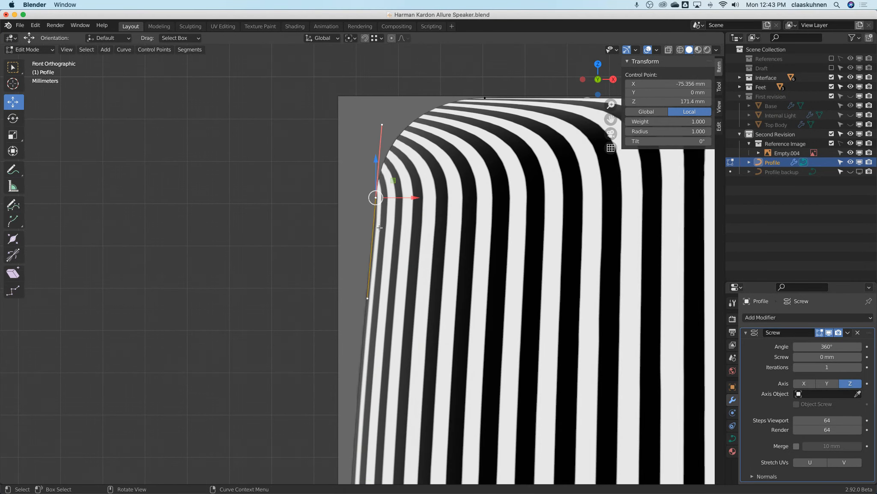
scroll(410, 130, down, 1)
click(467, 101)
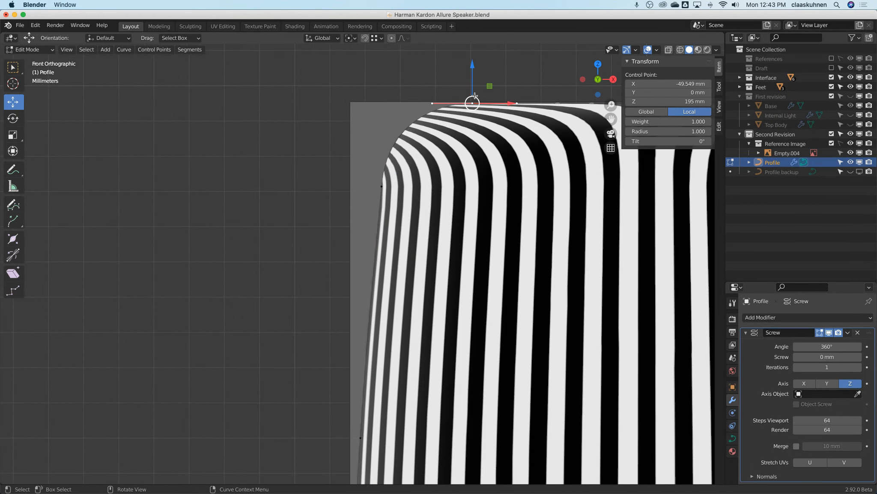
drag(471, 102, 470, 102)
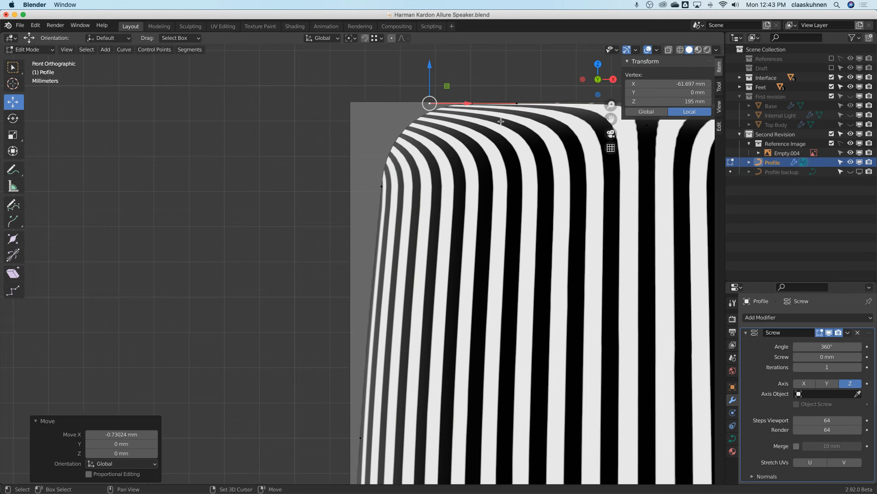
Step: Examine the zebra stripes down the body and the curve handles above the lower-left corner for smooth flow
shift+scroll(367, 114, right, 10)
shift+middle_drag(431, 194, 445, 125)
shift+middle_drag(464, 278, 494, 99)
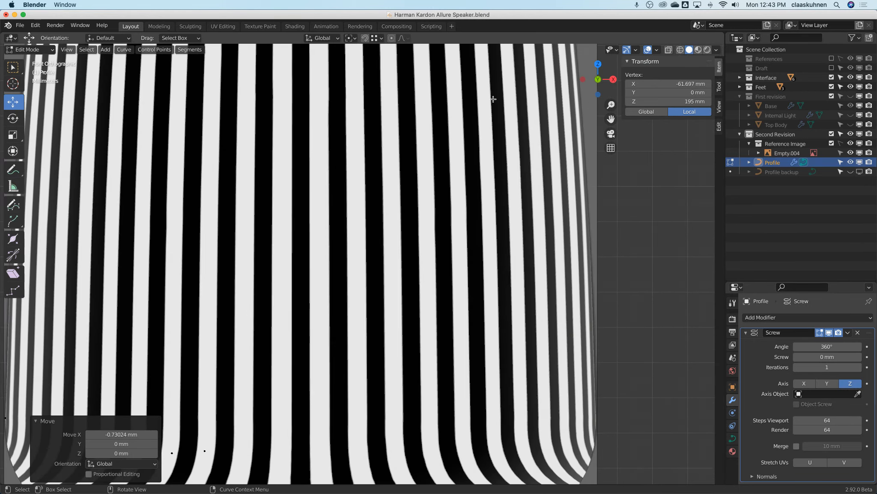
scroll(501, 112, down, 3)
shift+middle_drag(478, 206, 509, 150)
scroll(427, 217, up, 1)
scroll(427, 217, up, 1)
ctrl+scroll(364, 257, left, 4)
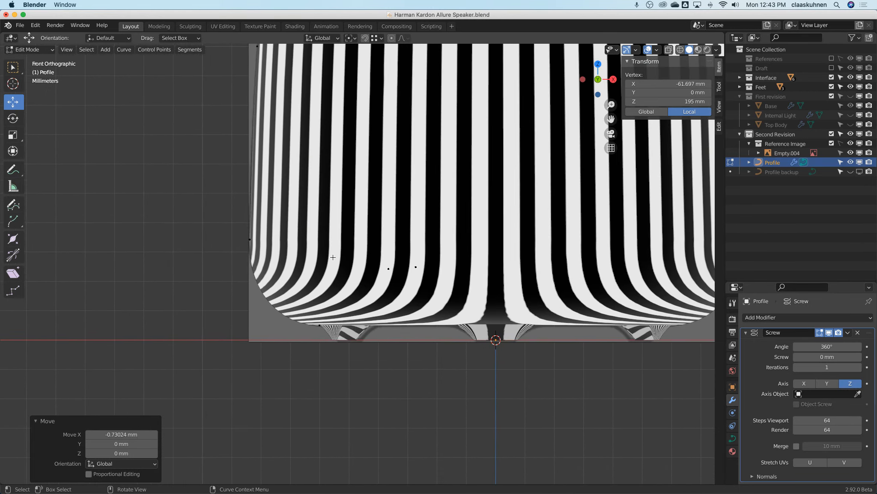
scroll(284, 259, up, 1)
key(Tab)
key(Tab)
click(248, 246)
click(251, 159)
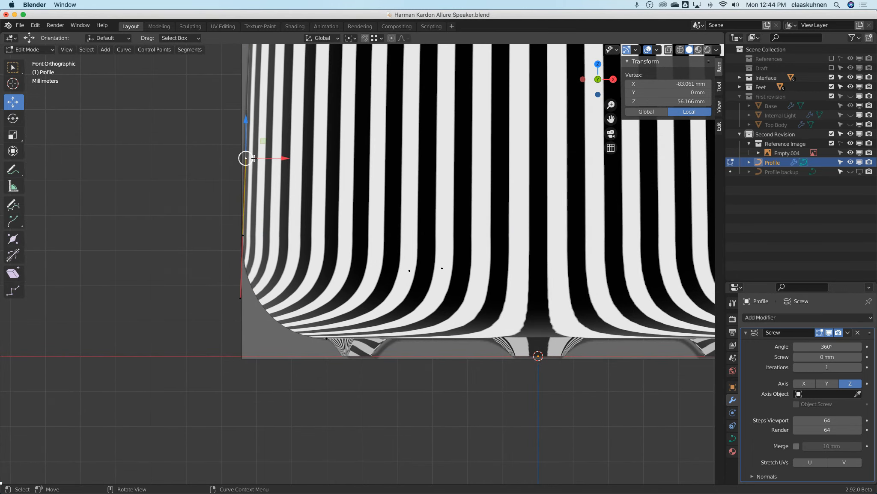
Step: Set the viewport MatCap back to the glossy grey material
scroll(244, 158, down, 4)
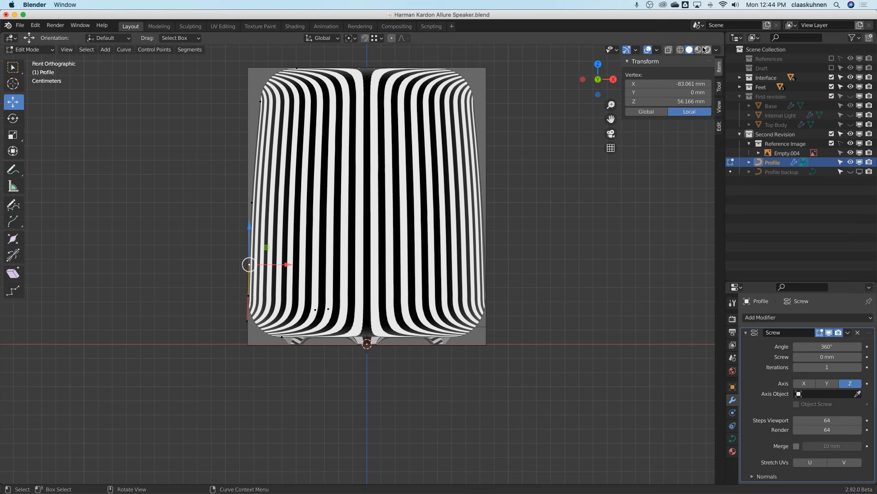
click(716, 49)
click(707, 95)
click(709, 119)
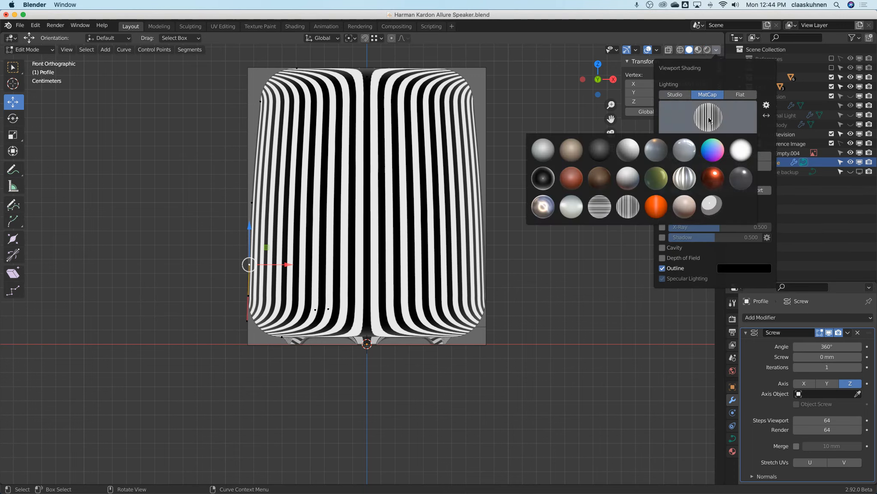
click(684, 149)
mouse_move(578, 180)
middle_down()
mouse_move(471, 197)
mouse_move(466, 208)
mouse_move(517, 347)
mouse_move(525, 225)
middle_up()
Step: Finish editing the profile curve, return to the front view and save the file
key(Tab)
key(KP_1)
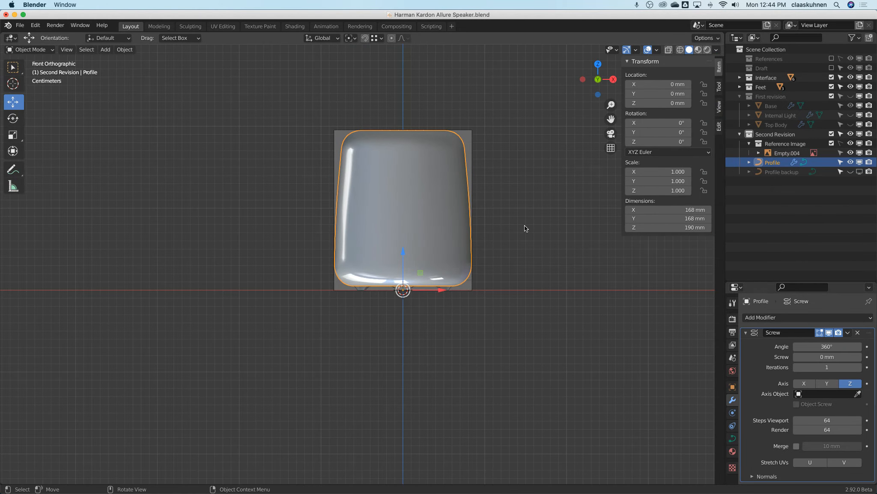
key(super+s)
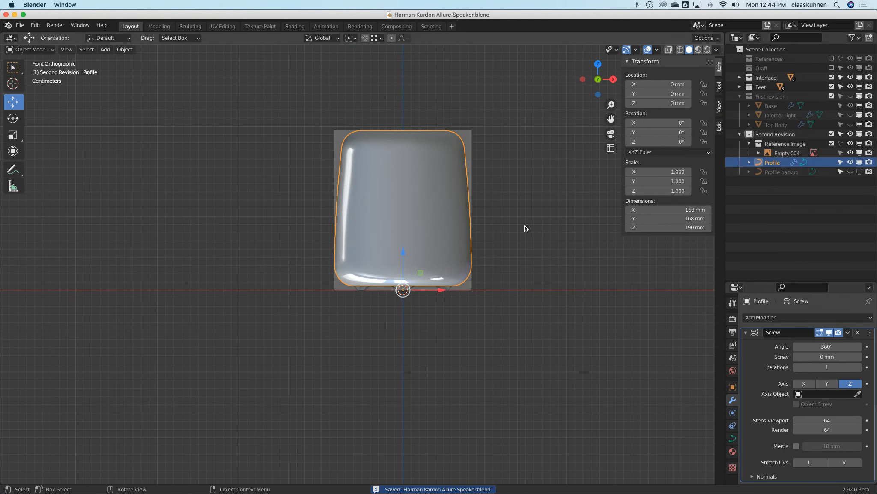
Step: Exclude the Second Revision collection from the view layer and unhide the Base, Internal Light and Top Body of the first revision
scroll(541, 193, up, 3)
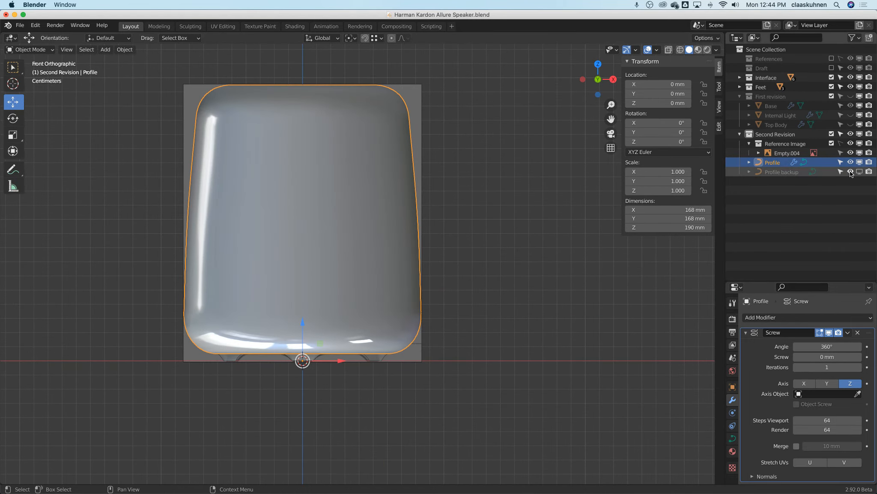
click(832, 134)
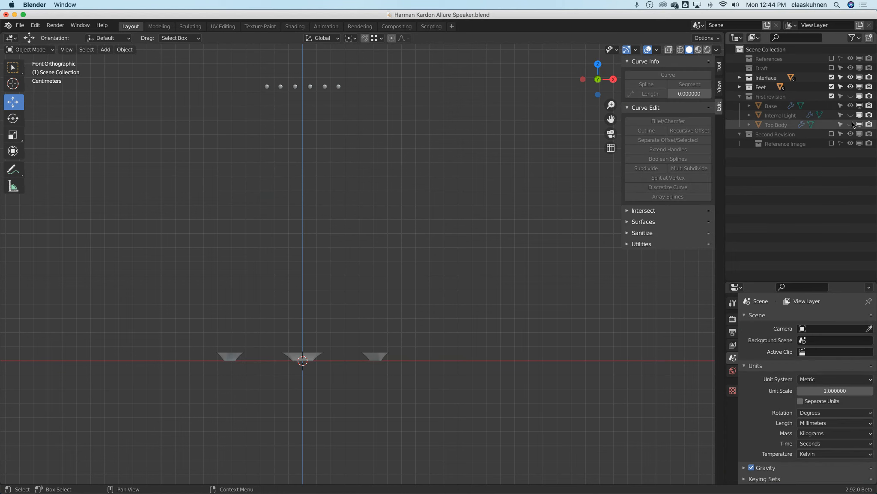
click(852, 124)
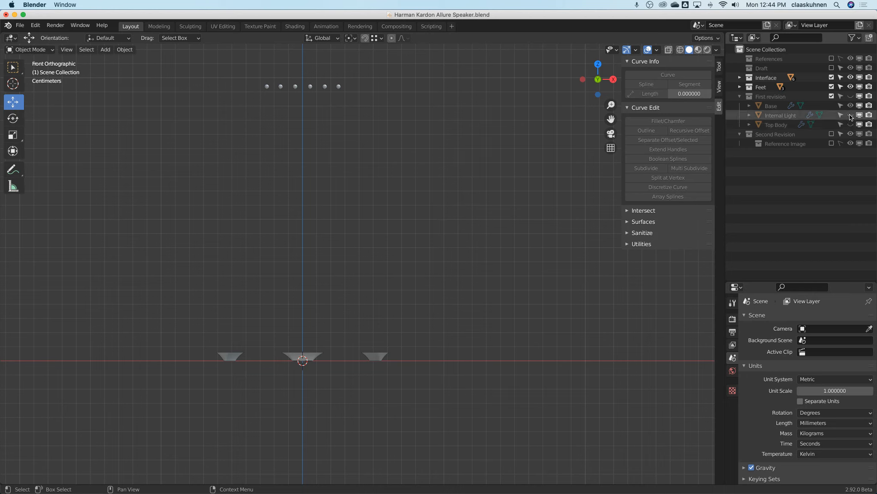
click(851, 116)
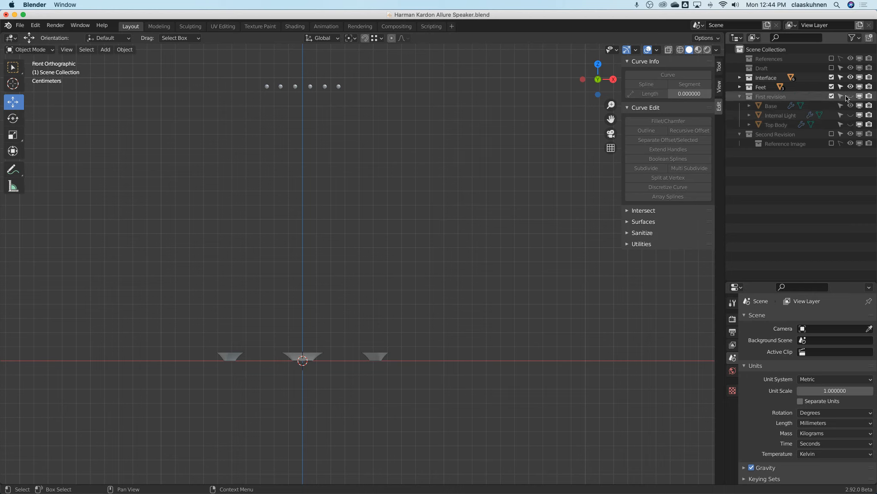
click(851, 96)
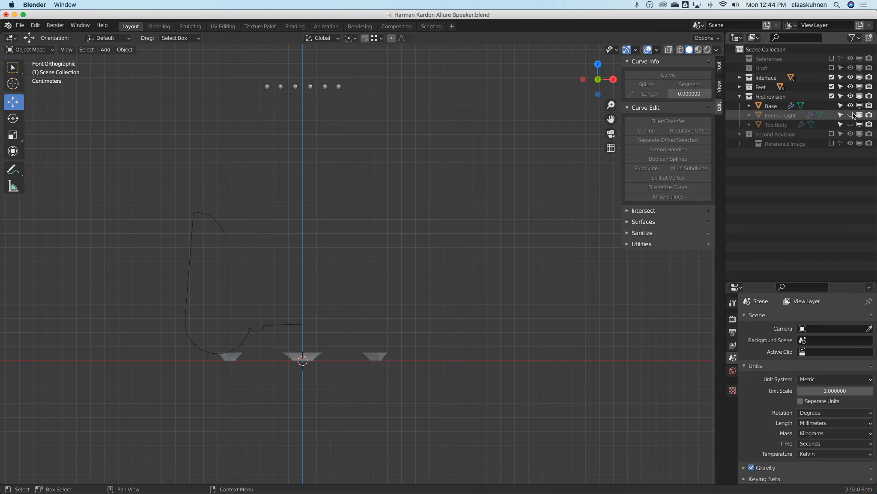
click(851, 114)
click(852, 122)
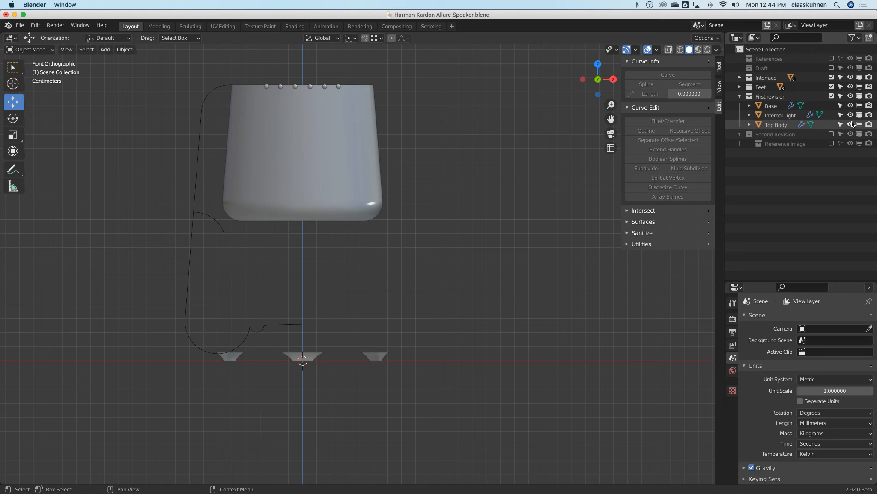
Step: Turn off the viewport display of the Screw modifier on the first revision's Internal Light and collapse its modifier settings
click(203, 112)
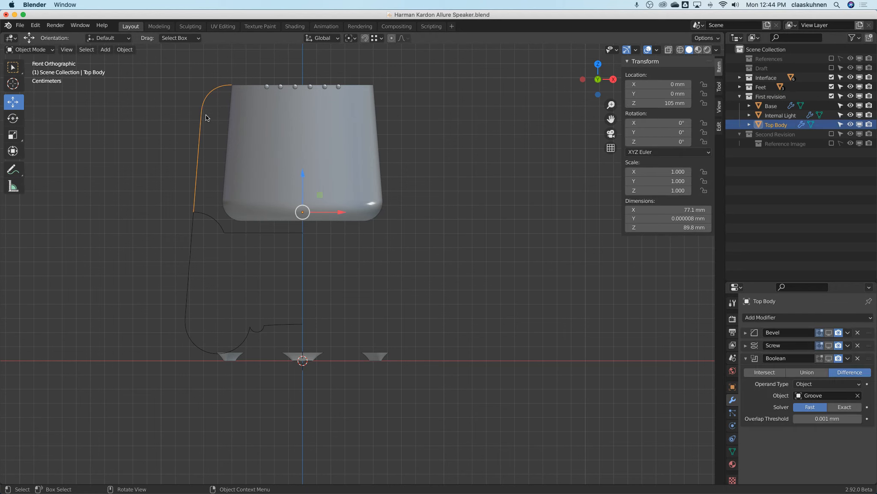
click(194, 212)
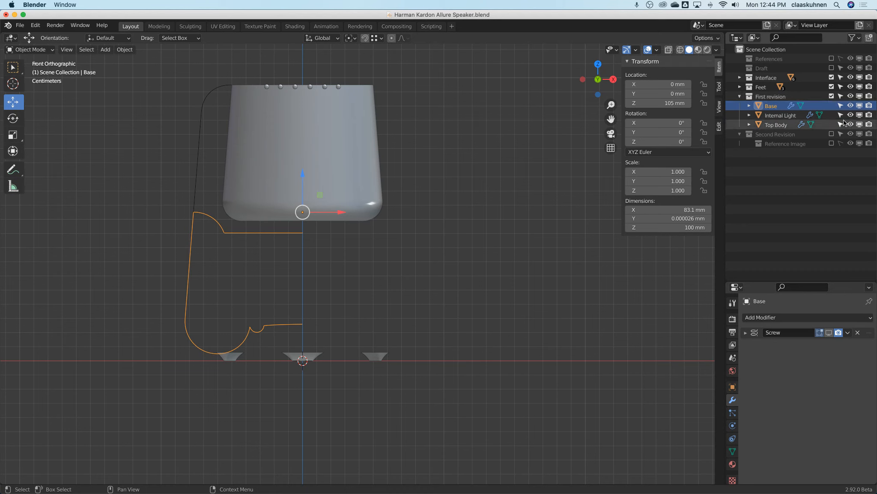
click(268, 162)
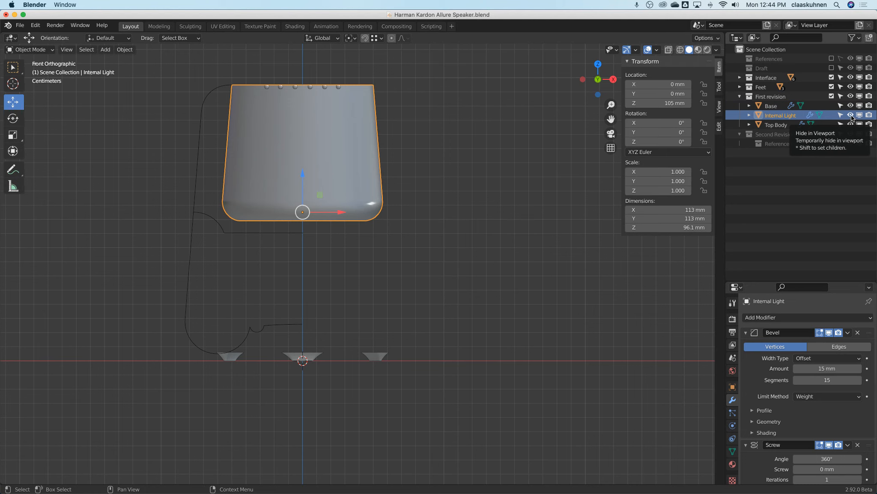
click(747, 333)
click(747, 345)
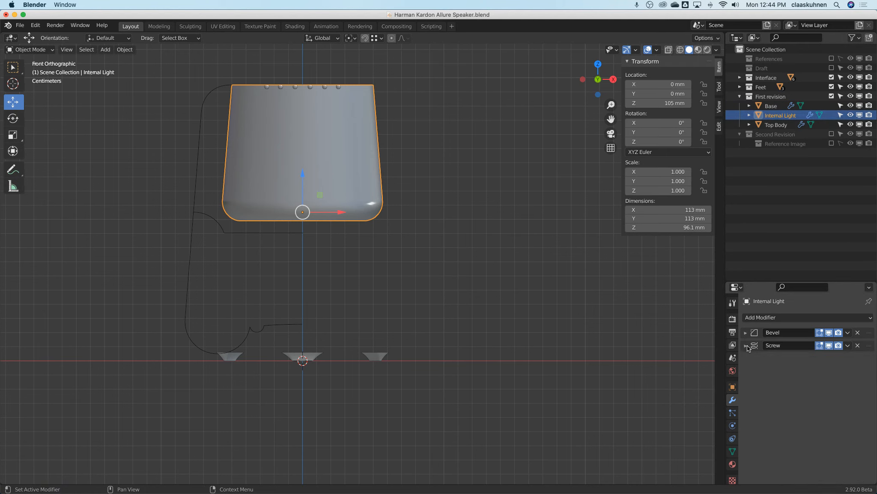
click(830, 347)
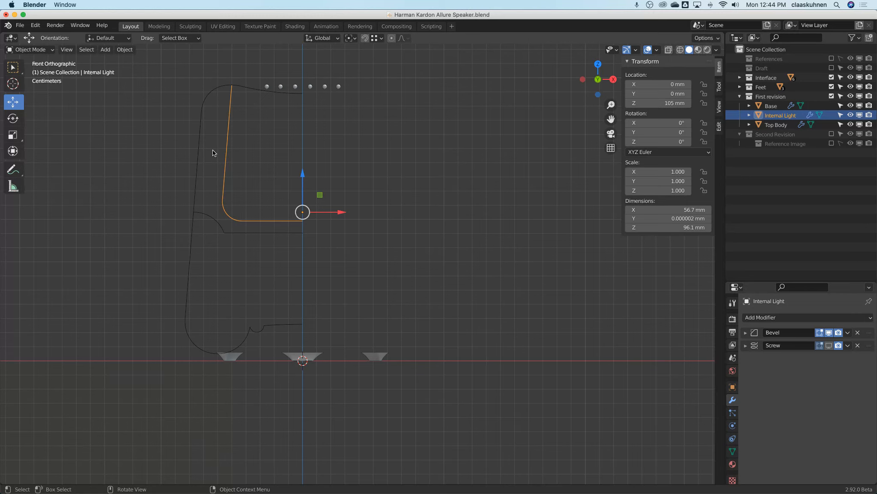
Step: Duplicate the Internal Light profile in place and move the copy into the Second Revision collection
key(shift+d)
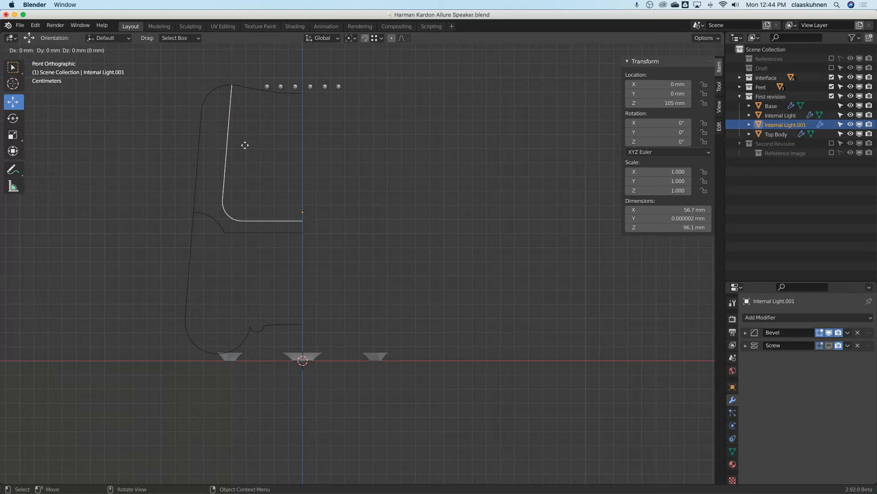
right_click(245, 147)
drag(789, 125, 780, 144)
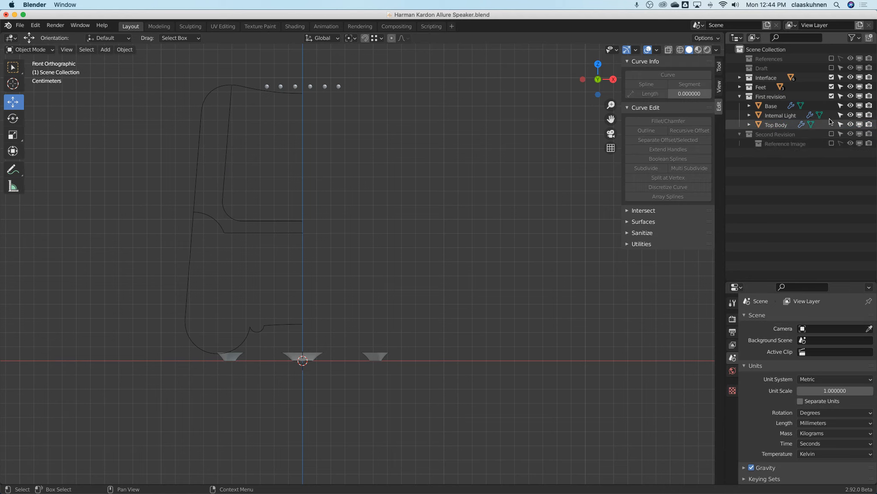
Step: Exclude the First revision collection, show Second Revision, and turn off the viewport display of the Screw modifier on Profile
click(832, 96)
click(833, 106)
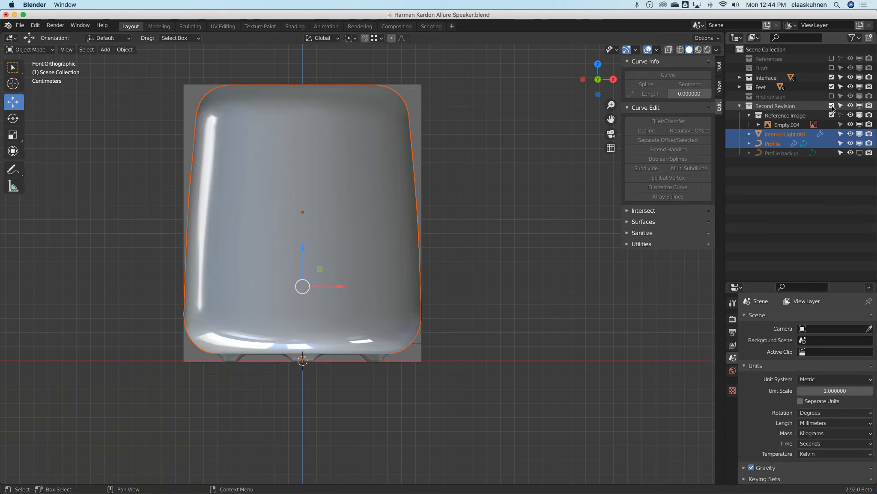
click(776, 145)
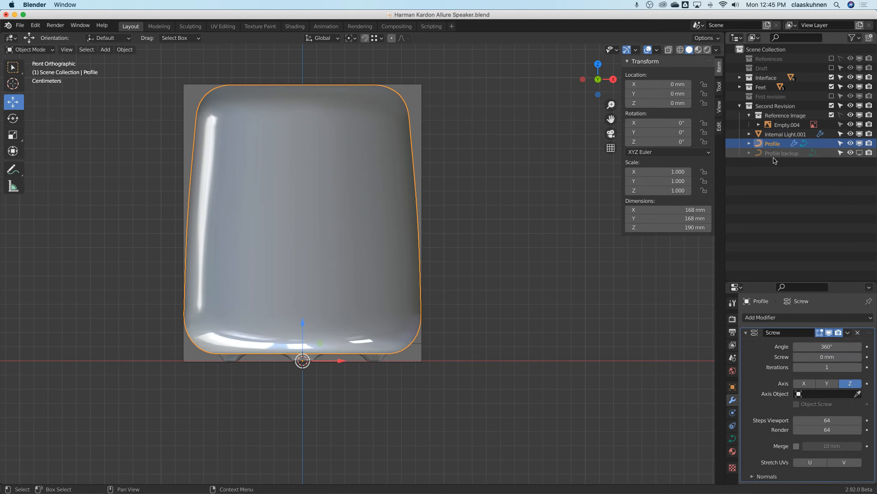
click(829, 333)
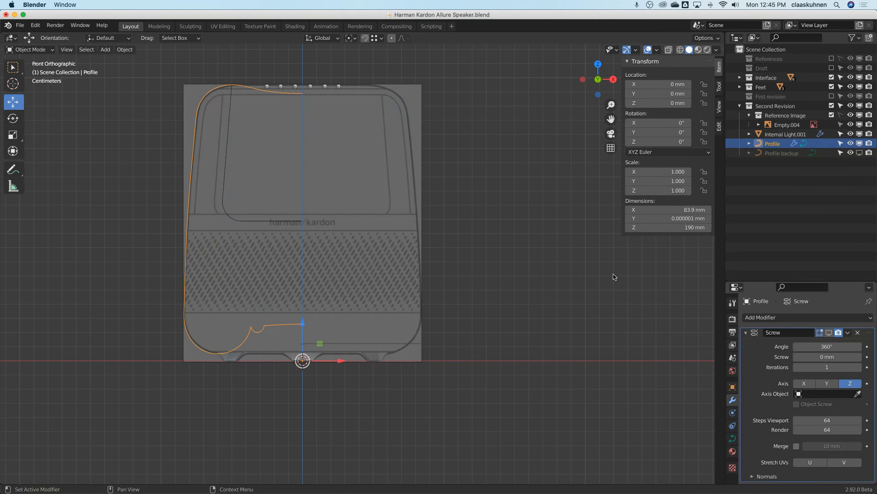
Step: Move the two side wall vertices of the copied internal light profile outward by about 5.8 mm along X
click(229, 133)
shift+middle_drag(222, 117, 274, 172)
scroll(274, 171, up, 2)
key(Tab)
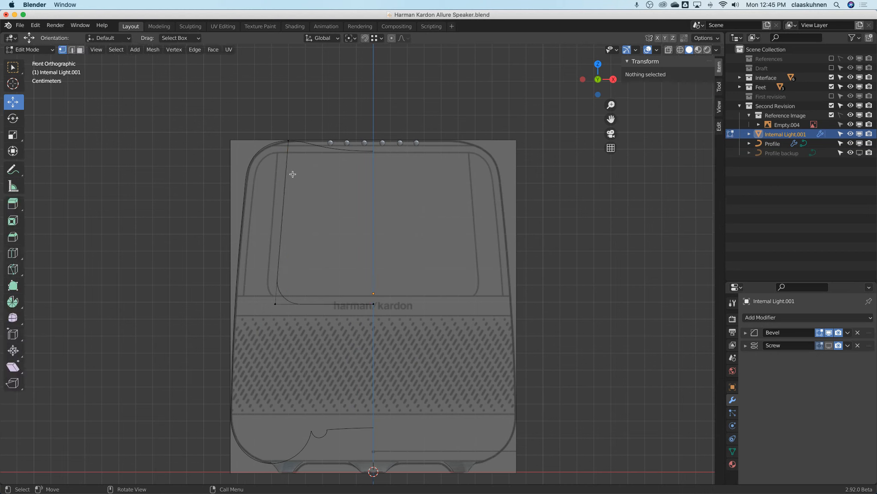
click(288, 141)
shift+click(275, 303)
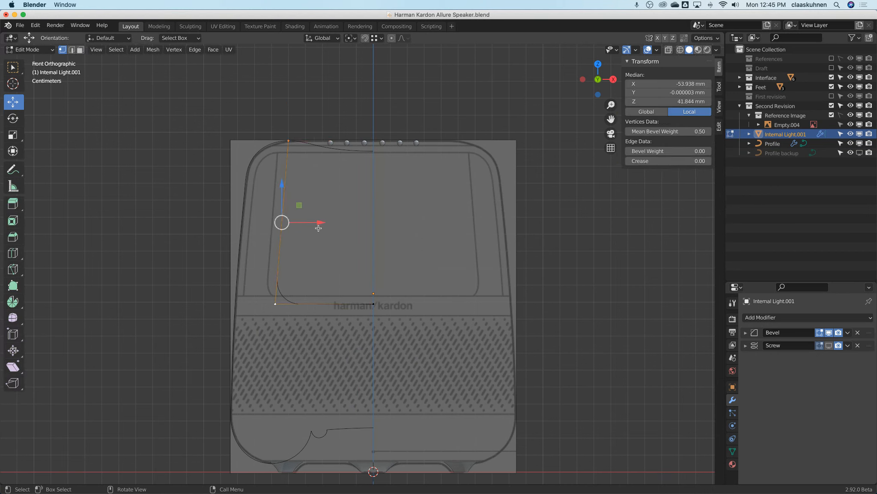
drag(321, 222, 310, 222)
Step: Slide the top vertex of the internal light wall down its edge by a factor of about 0.005 to meet the body profile
scroll(268, 151, up, 4)
shift+middle_drag(278, 99, 302, 180)
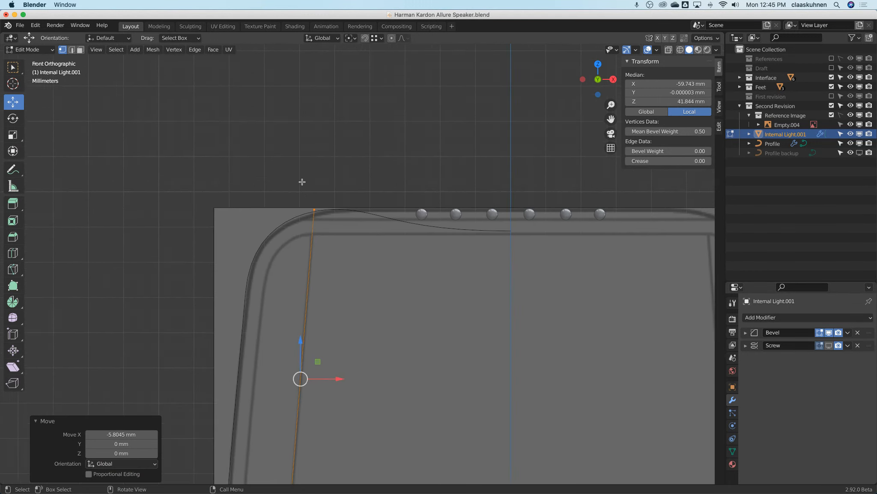
scroll(303, 186, up, 5)
click(331, 239)
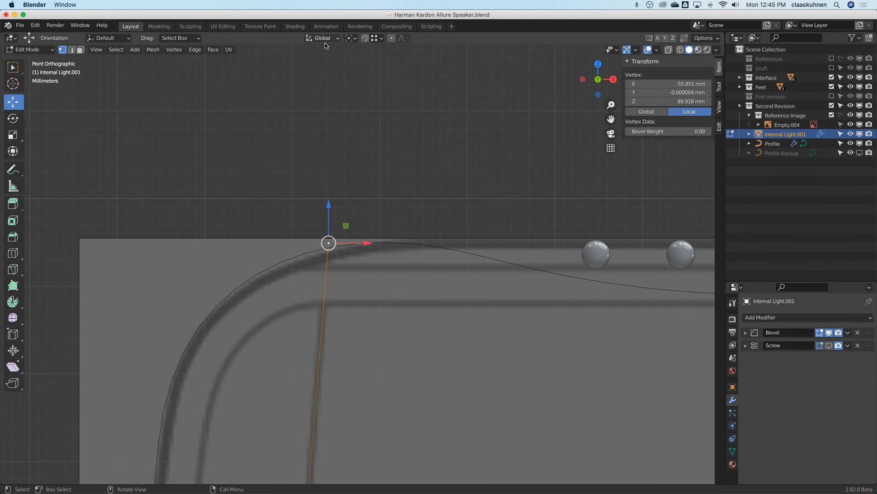
key(shift+v)
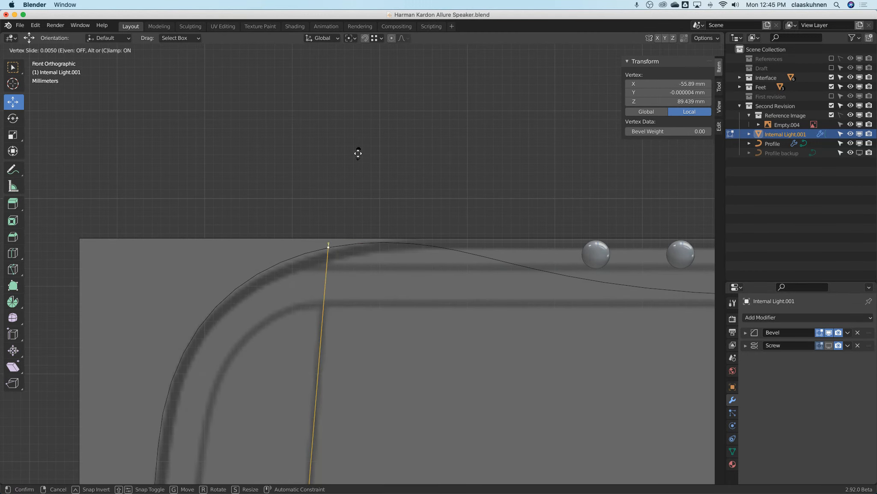
click(358, 155)
scroll(364, 171, down, 10)
key(Tab)
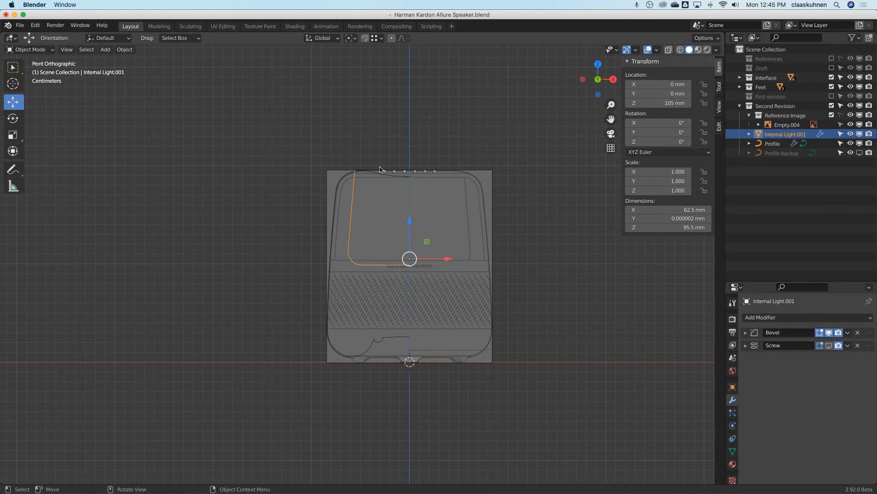
Step: Set the profile shape of the copied internal light's Bevel modifier to 0.55
scroll(370, 183, up, 3)
scroll(369, 183, down, 2)
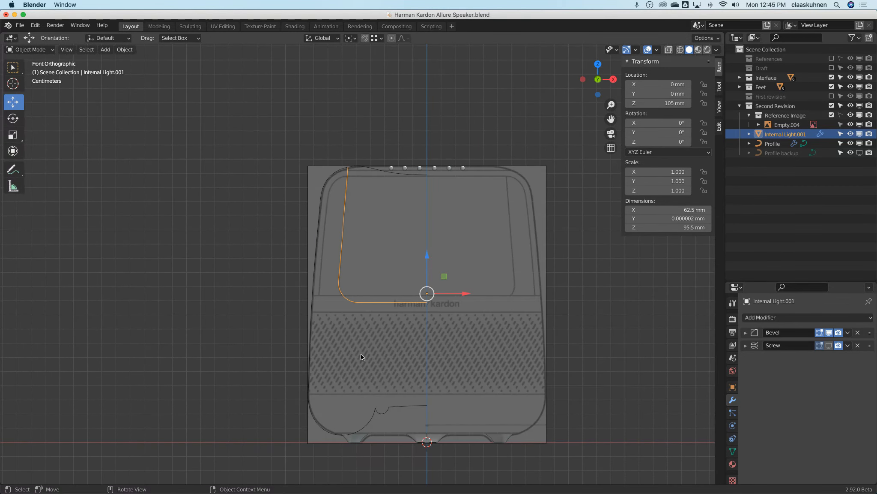
scroll(360, 354, up, 4)
scroll(330, 176, up, 2)
scroll(338, 176, down, 1)
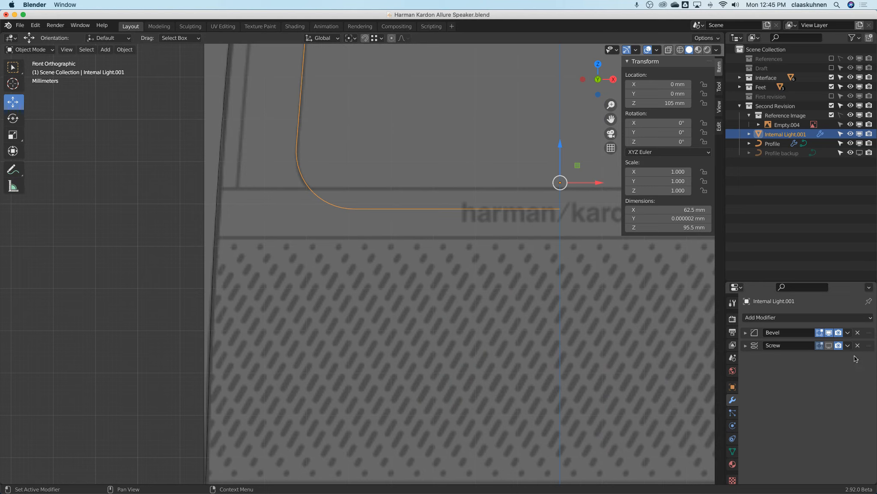
click(746, 333)
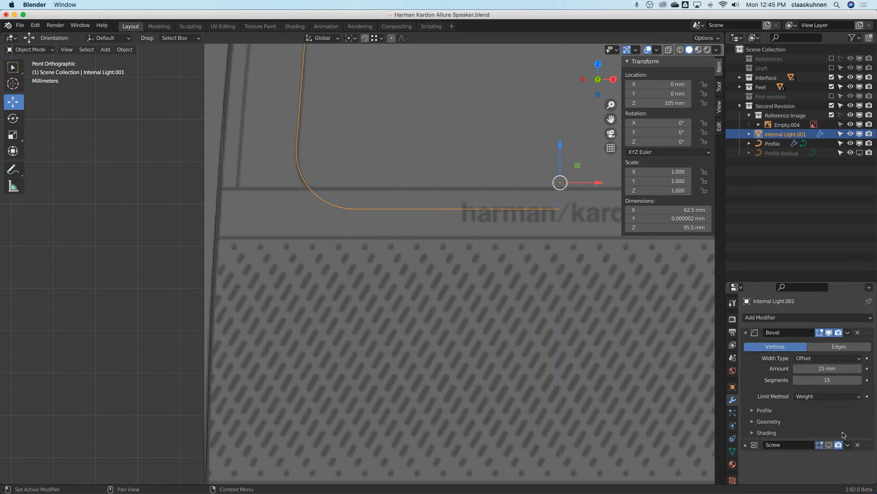
click(754, 411)
click(833, 436)
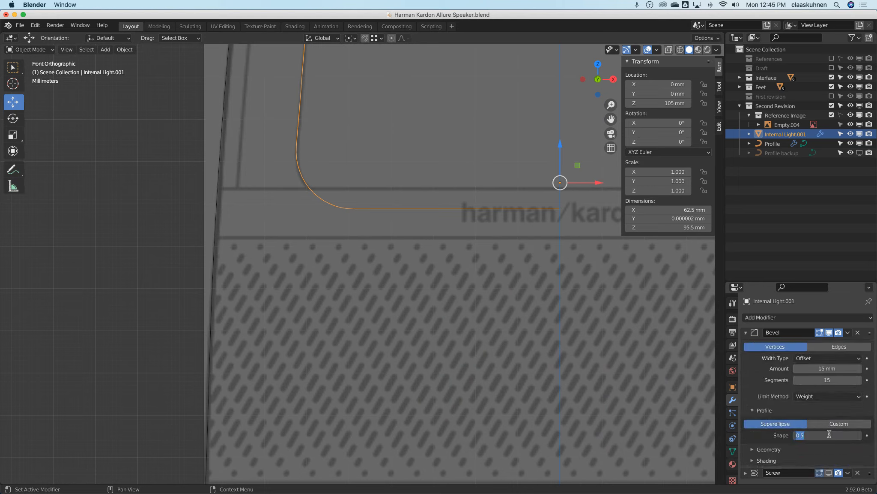
text(.55)
key(Return)
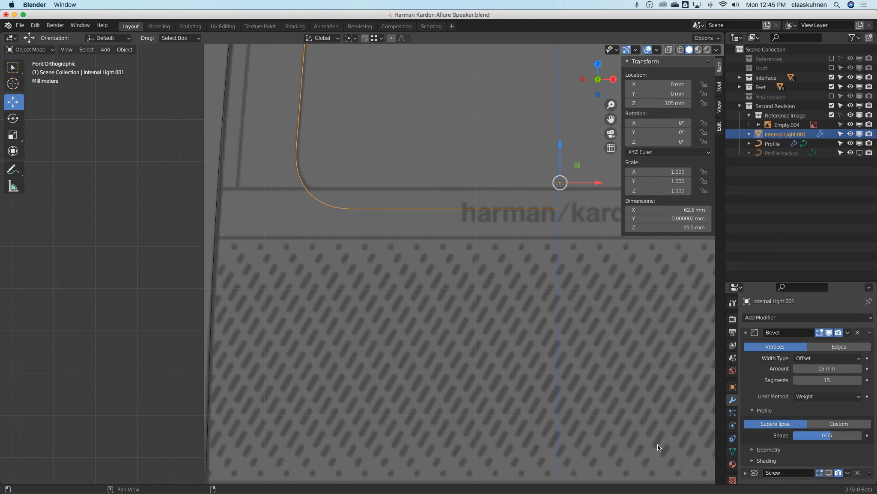
Step: Set the preview resolution of the speaker body's profile curve to 64
scroll(353, 221, down, 5)
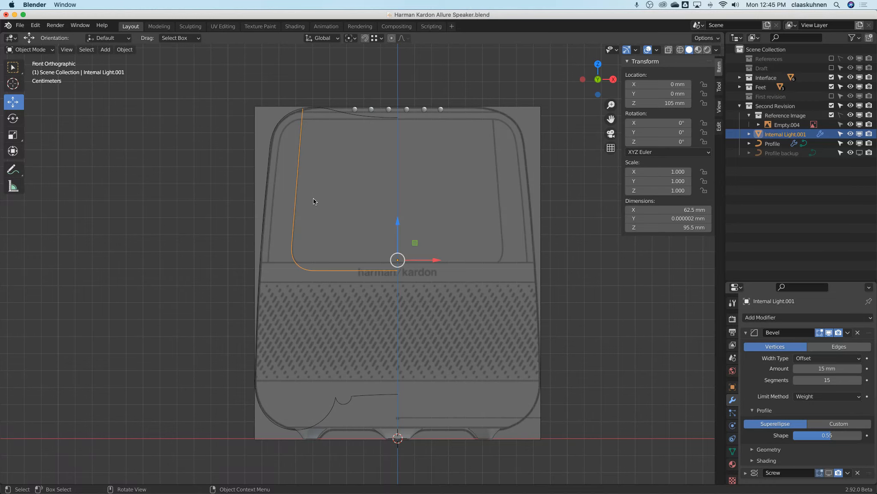
scroll(335, 395, up, 8)
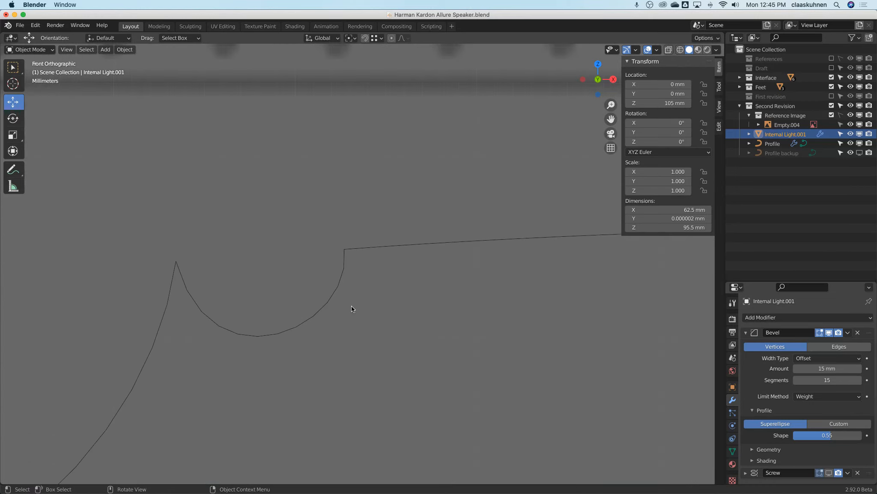
click(344, 271)
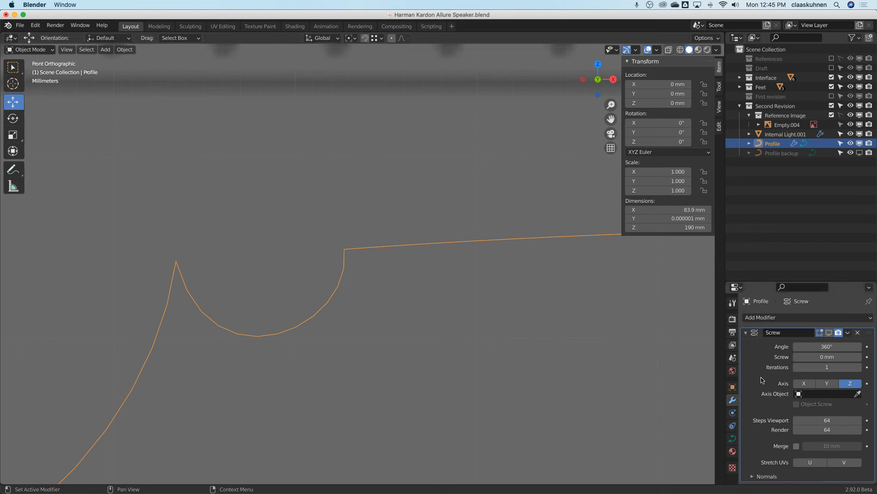
click(733, 437)
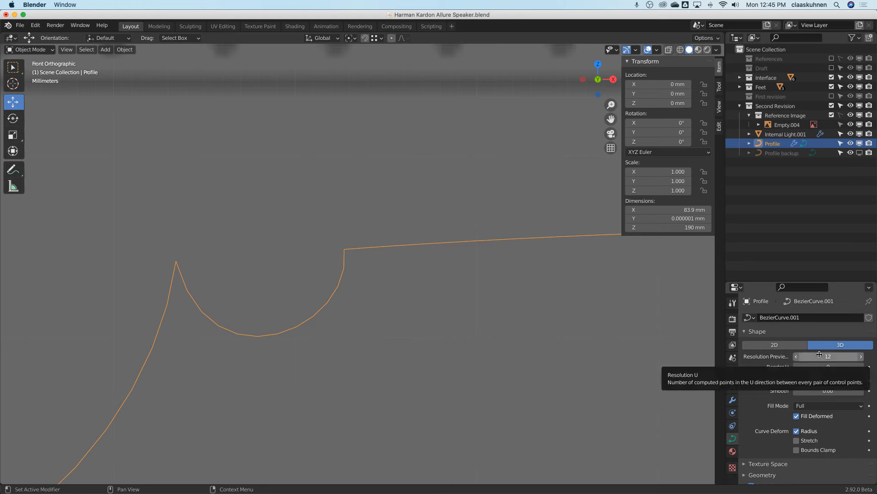
click(819, 354)
key(Return)
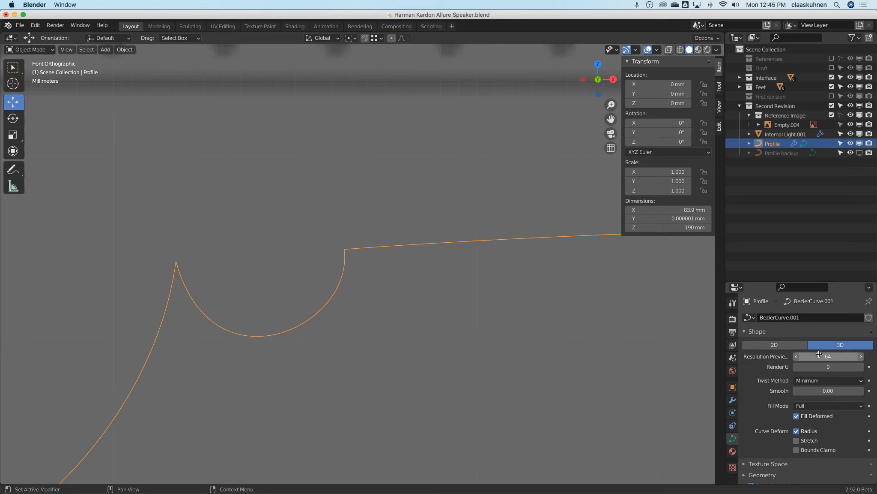
key(Tab)
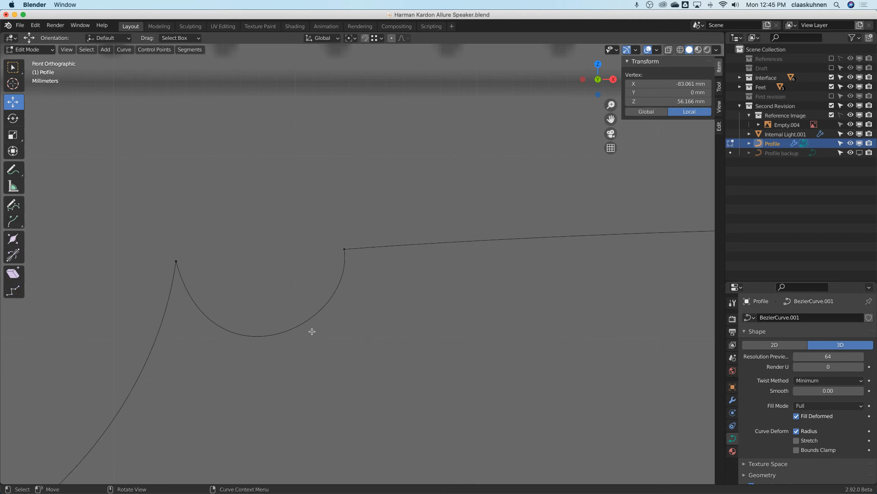
key(Tab)
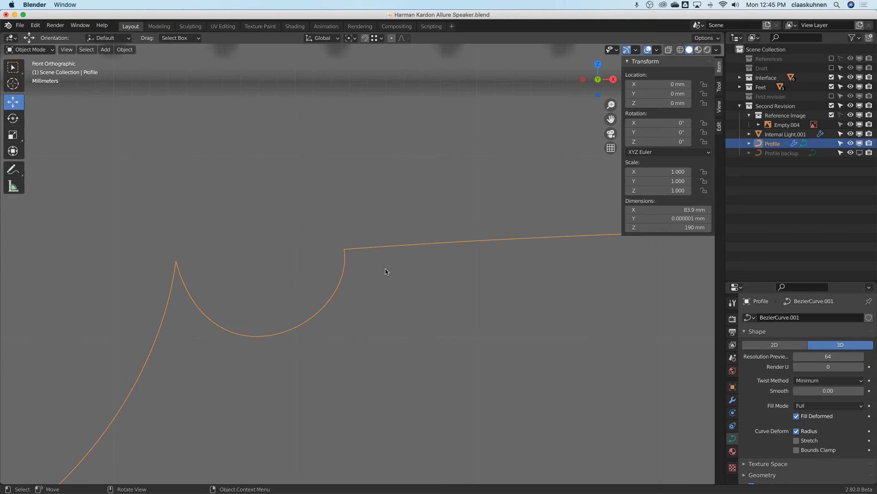
scroll(377, 266, down, 5)
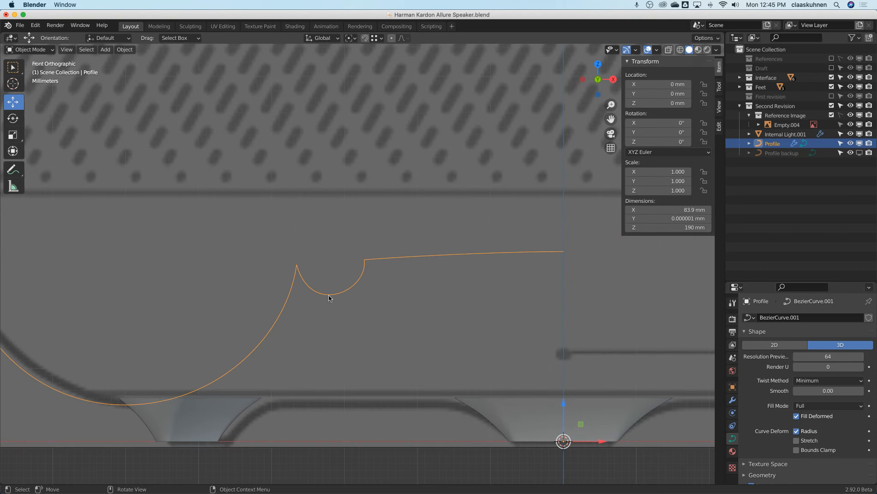
Step: Duplicate the speaker body's profile curve in place
scroll(336, 275, down, 5)
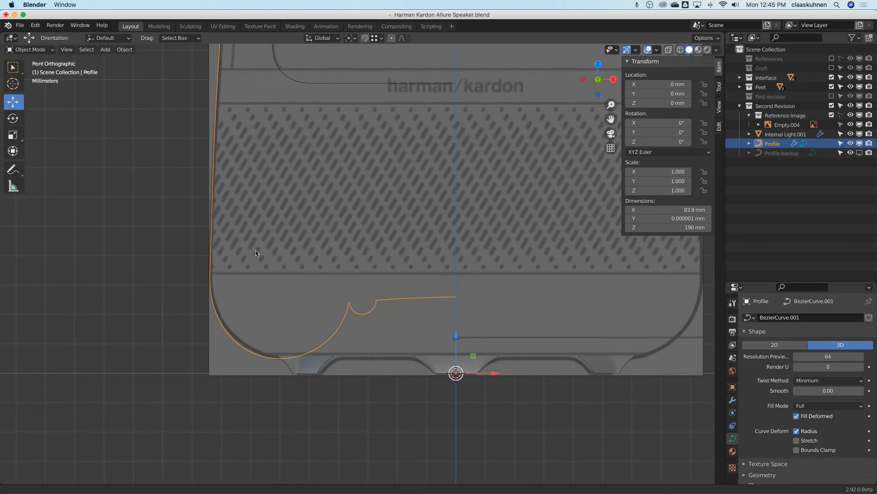
shift+middle_drag(288, 214, 286, 282)
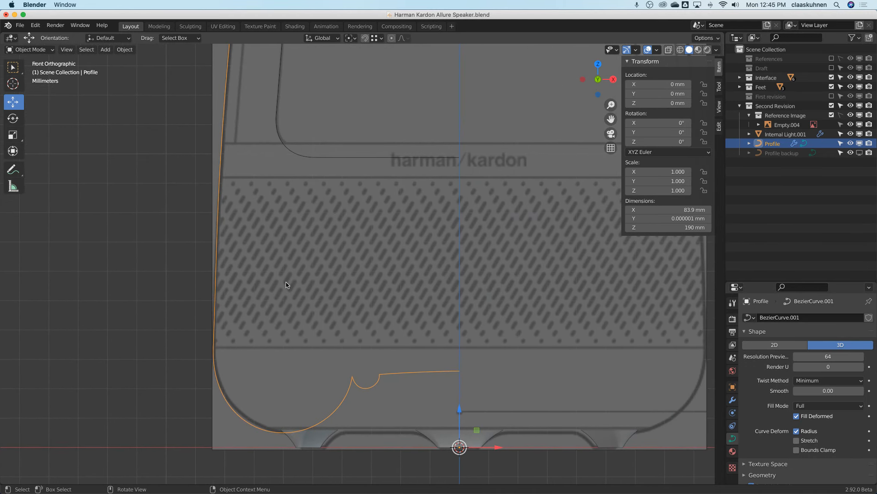
scroll(350, 393, down, 3)
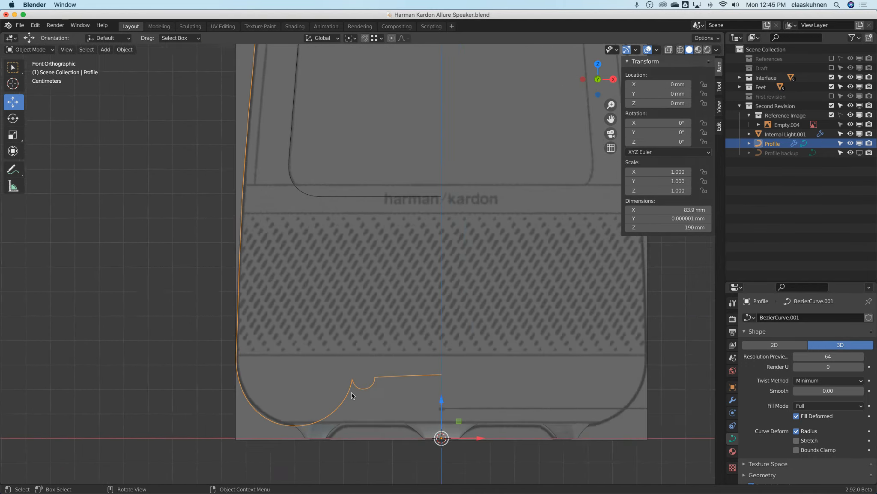
shift+middle_drag(359, 344, 362, 375)
scroll(363, 375, down, 3)
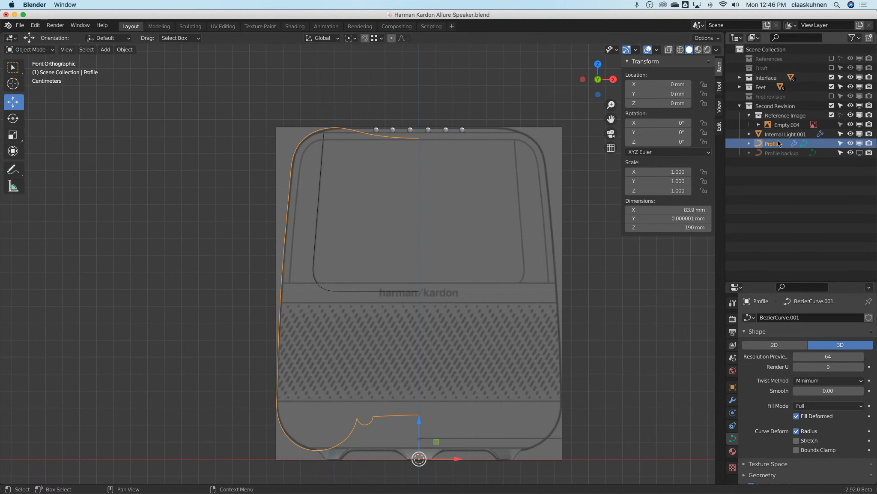
key(shift+d)
key(Escape)
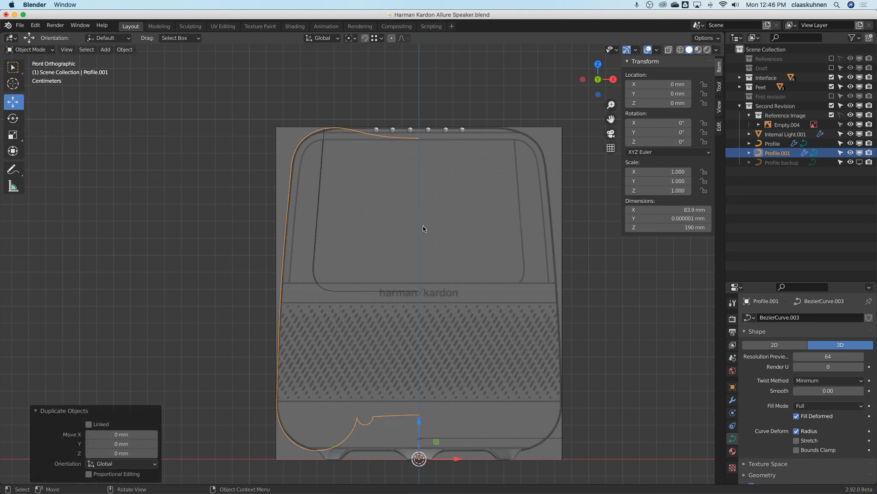
Step: Rename the duplicated curve Profile REFINED BACKUP and disable it in the viewports
double_click(778, 153)
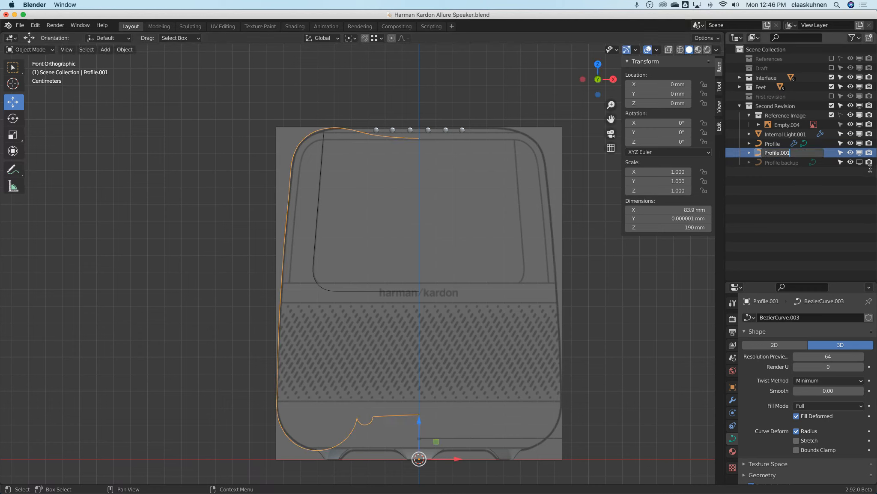
text(REFINED BACKUP)
key(Return)
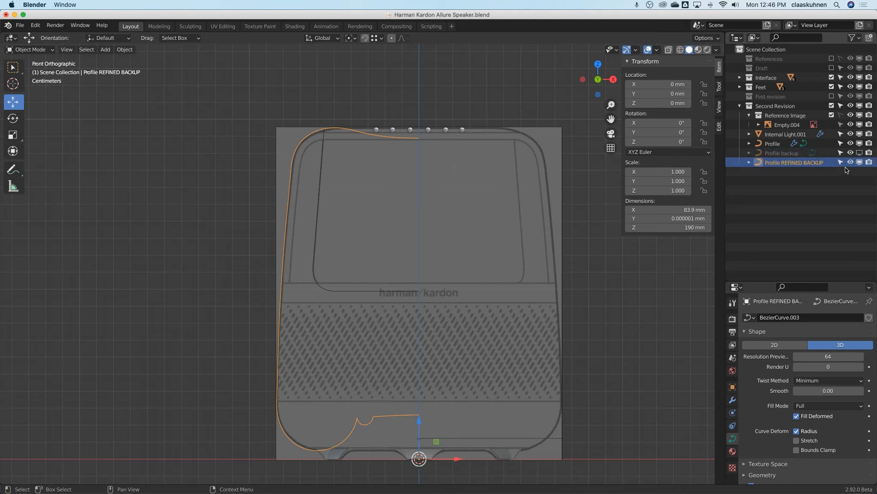
click(859, 163)
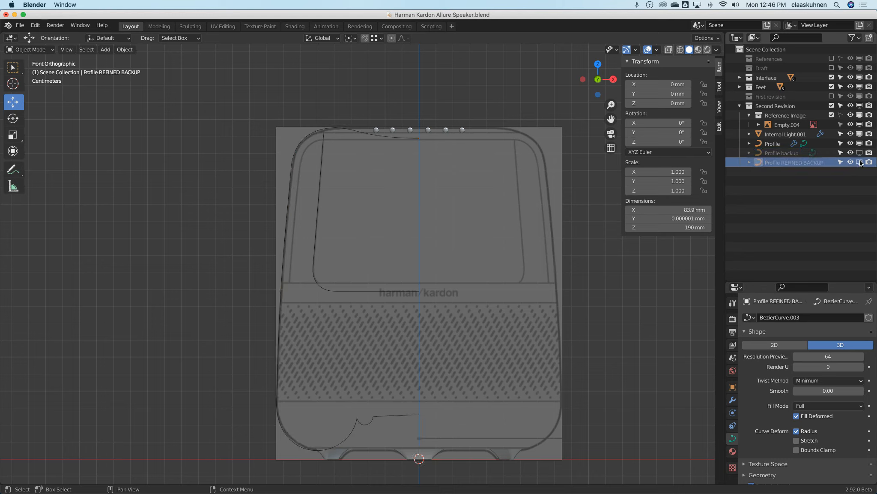
Step: Move the Profile curve's middle side wall control point up about 3.5 mm to the seam line above the harman/kardon lettering
click(314, 131)
key(Tab)
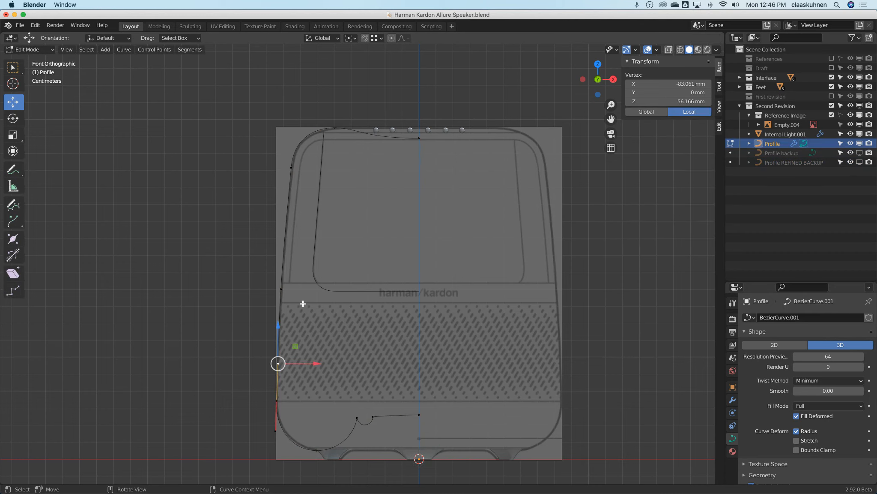
click(281, 288)
scroll(282, 289, up, 4)
scroll(283, 286, down, 4)
scroll(285, 285, up, 4)
scroll(285, 285, down, 4)
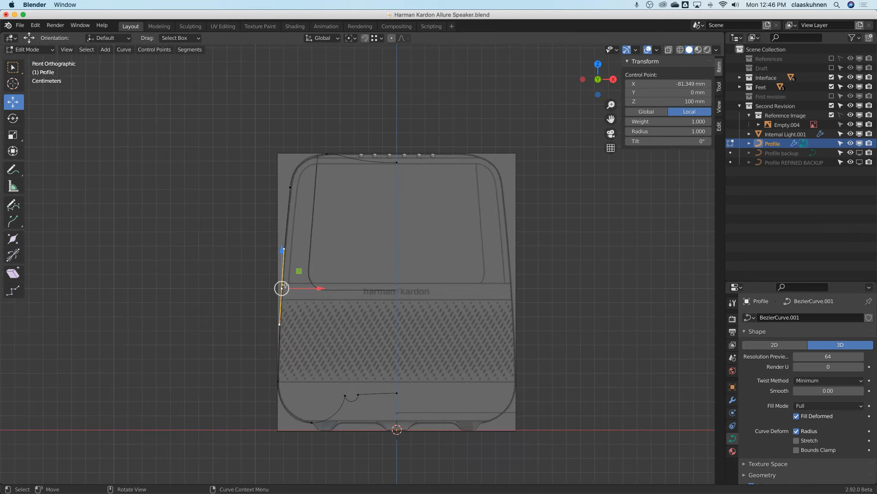
scroll(285, 285, up, 5)
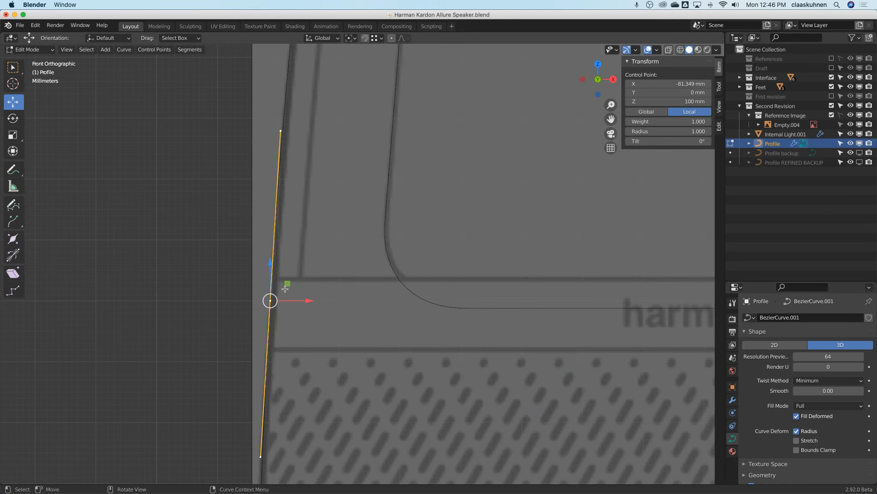
key(g)
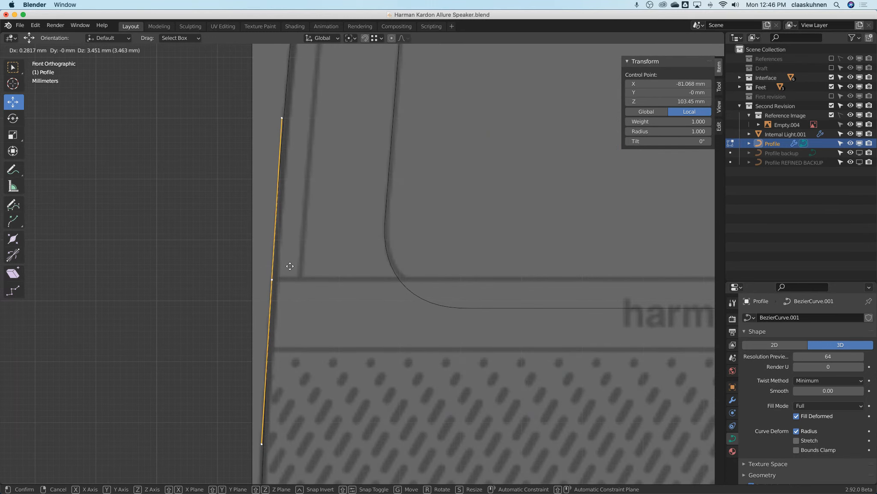
click(290, 266)
key(g)
click(290, 265)
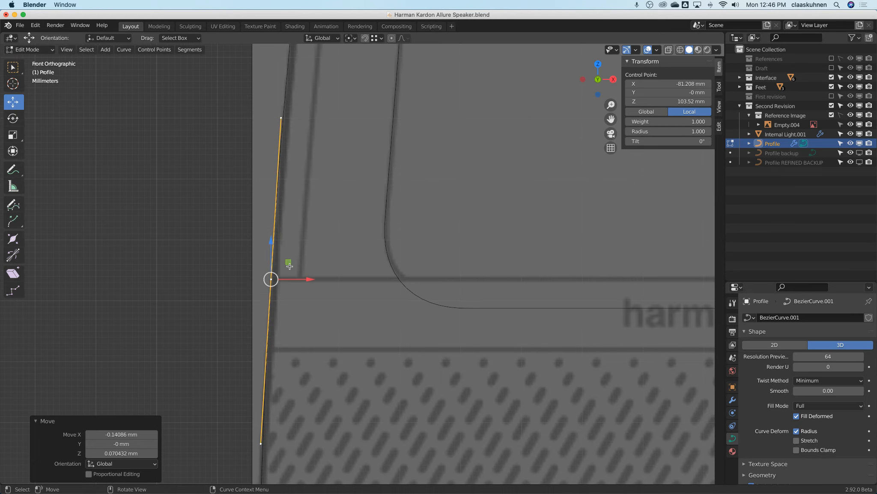
Step: Separate the Profile curve's upper part, from the seam control point to the top center, into its own curve
scroll(289, 265, down, 5)
scroll(290, 266, down, 1)
key(b)
drag(253, 113, 437, 202)
scroll(377, 199, up, 5)
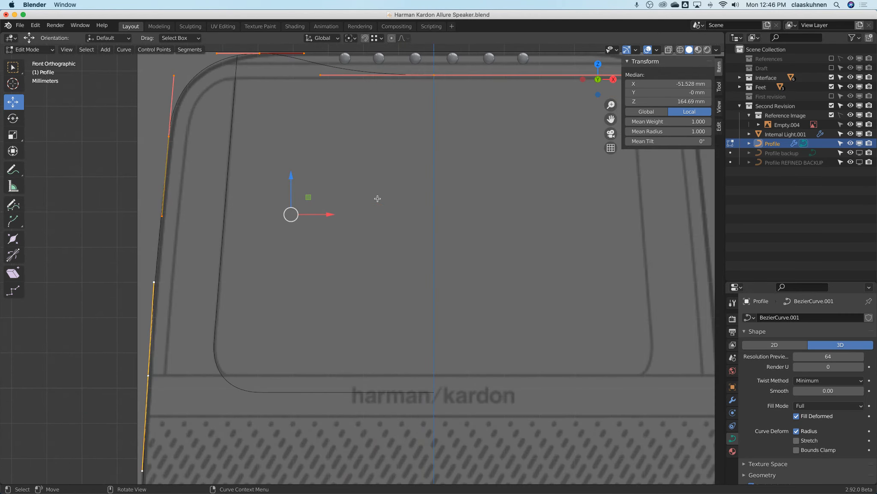
scroll(377, 199, down, 2)
key(p)
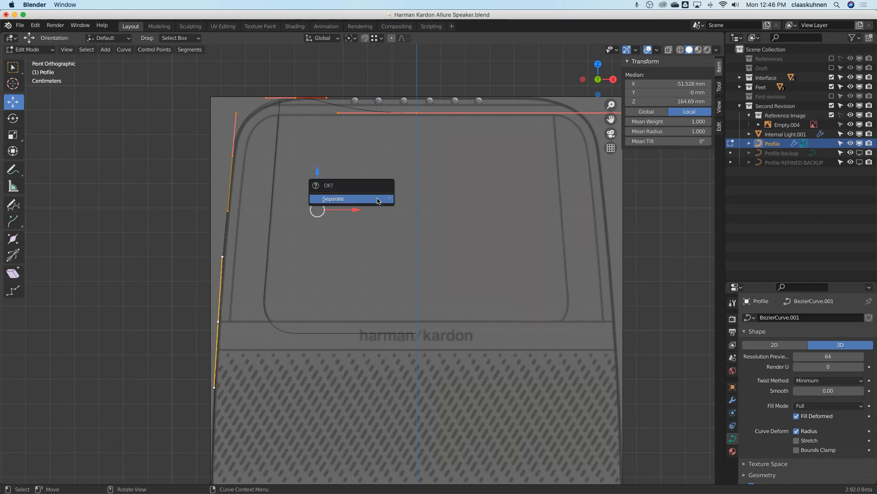
click(377, 196)
key(Tab)
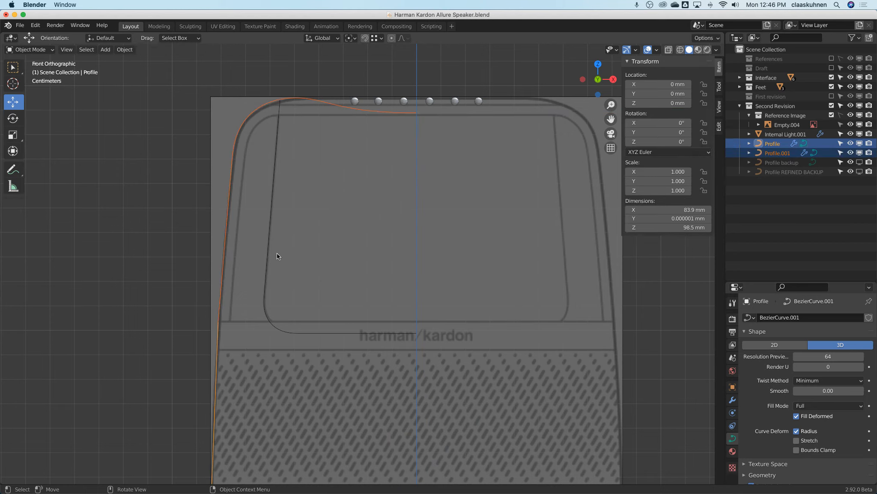
Step: Examine the separated upper curve and the handles of its lower end point
click(227, 219)
key(Tab)
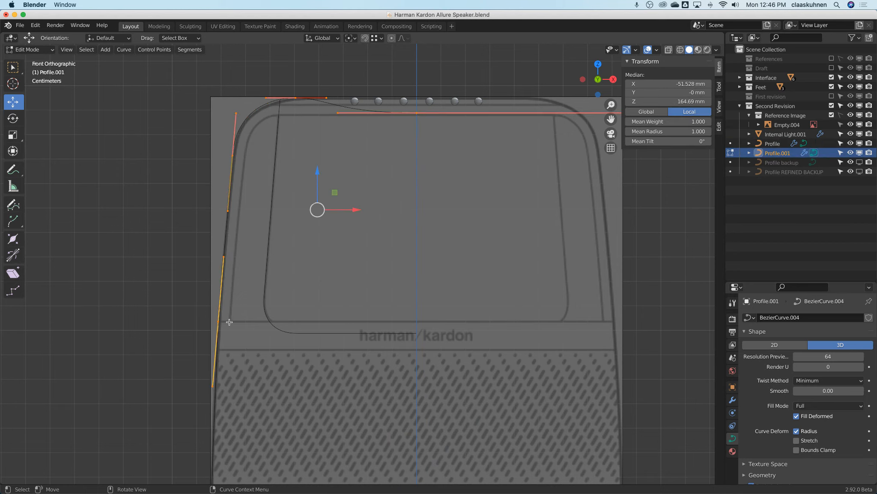
key(Tab)
scroll(286, 266, down, 3)
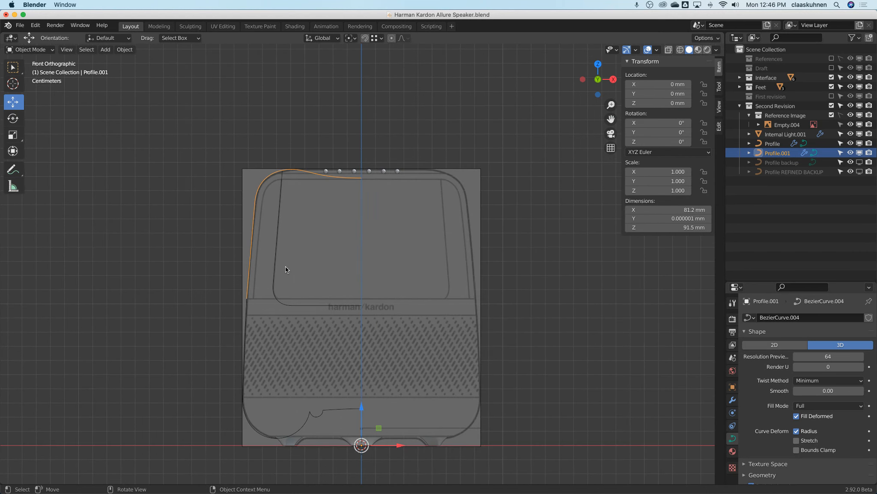
scroll(286, 269, up, 1)
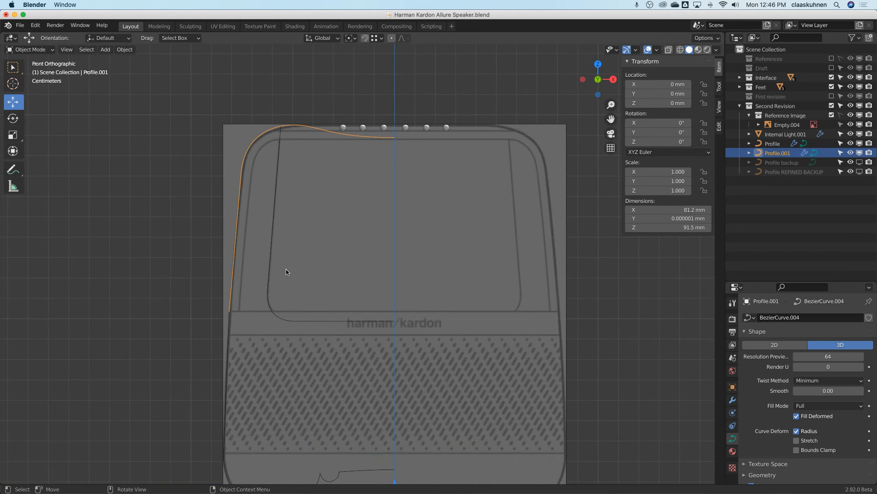
key(Tab)
click(235, 256)
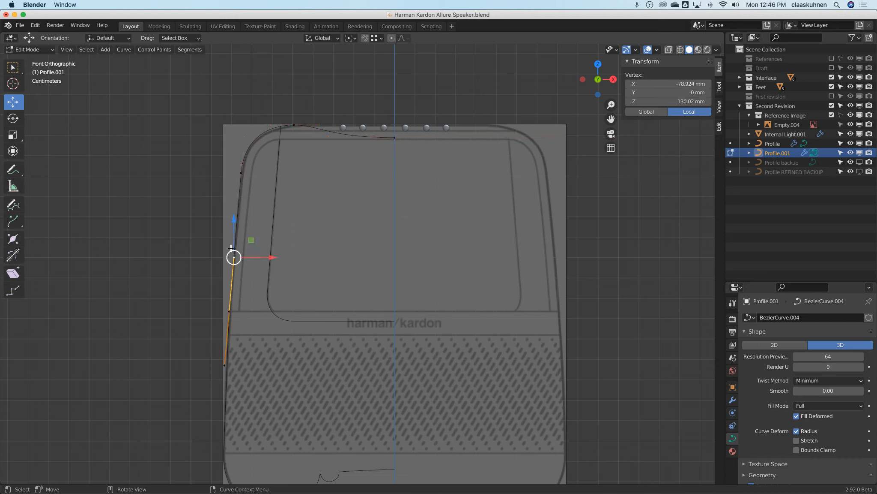
key(Tab)
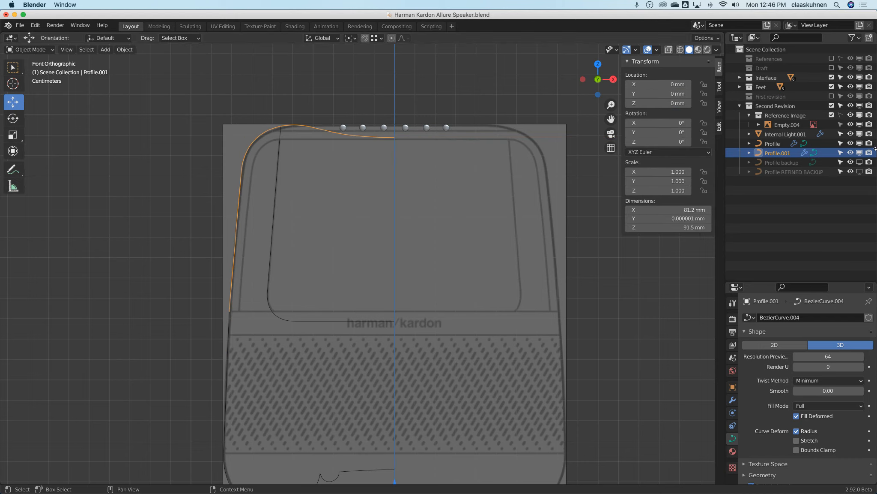
Step: Enable Profile REFINED BACKUP in the viewports and hide the reference image to compare the curves along the side wall
click(860, 171)
scroll(278, 265, up, 6)
shift+middle_drag(167, 243, 195, 240)
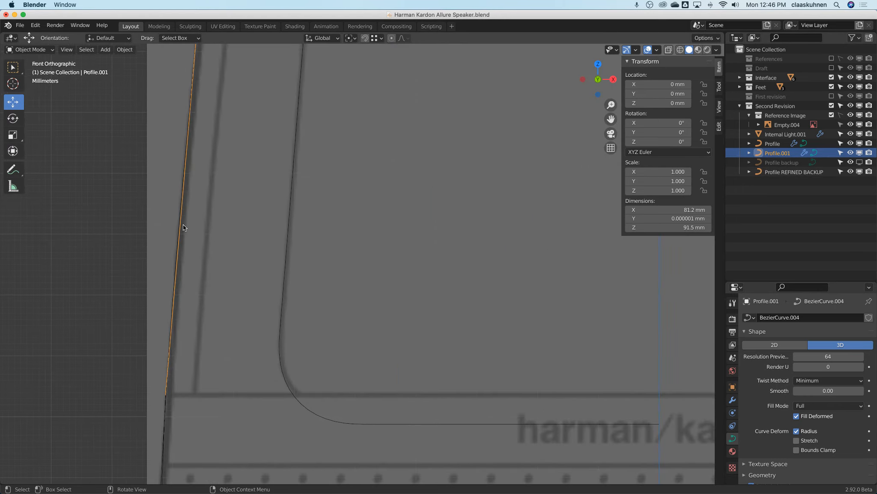
scroll(180, 219, up, 5)
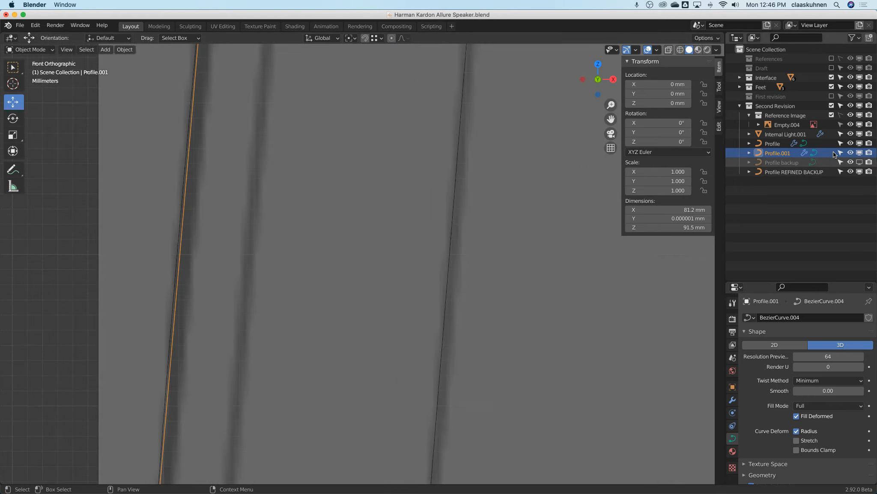
click(851, 125)
scroll(290, 227, down, 3)
shift+click(229, 196)
scroll(246, 210, down, 4)
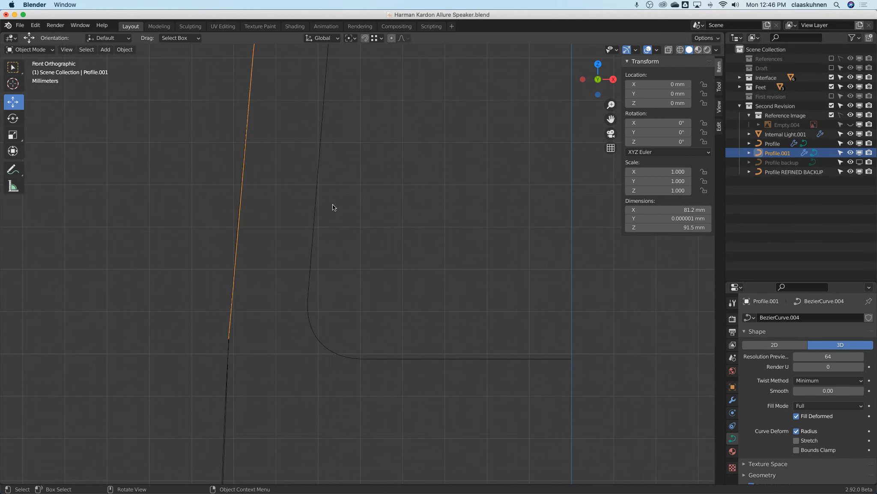
Step: Delete both the separated upper curve and the remaining lower Profile curve, and select Profile REFINED BACKUP
click(804, 156)
key(x)
click(326, 182)
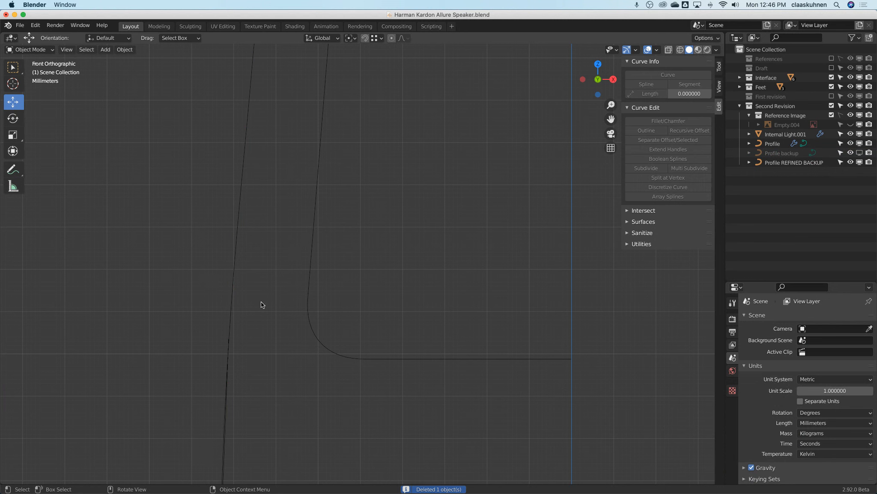
click(229, 364)
scroll(302, 306, down, 5)
key(x)
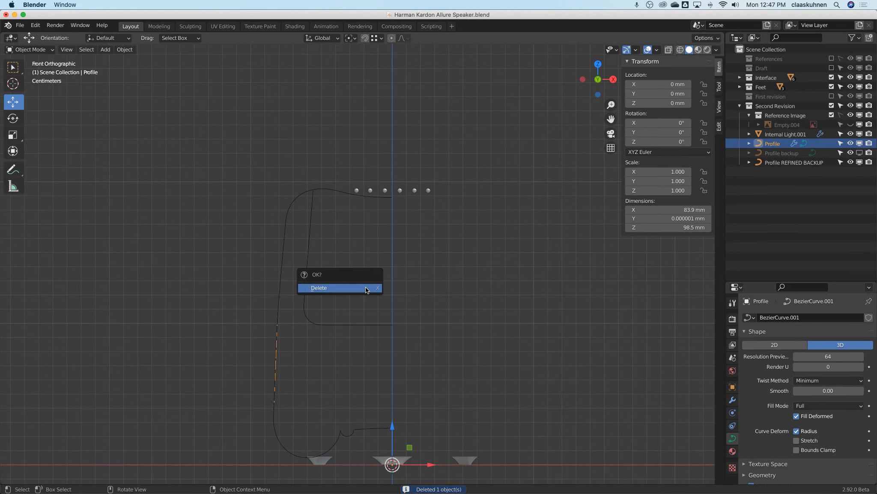
click(365, 287)
click(285, 261)
scroll(287, 266, up, 3)
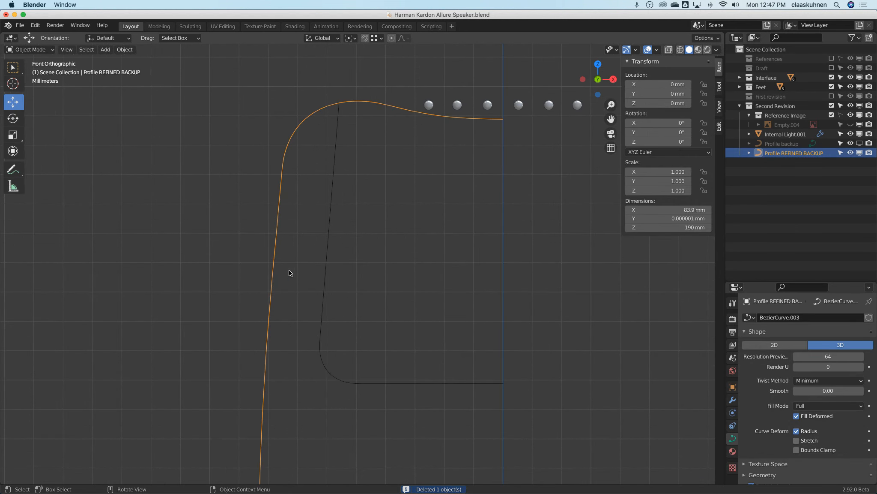
Step: Examine the control points along the side wall of Profile REFINED BACKUP
key(Tab)
click(271, 358)
key(Tab)
scroll(291, 214, down, 6)
scroll(320, 235, up, 4)
key(Tab)
click(274, 177)
Step: Try duplicating the middle side wall control point of Profile REFINED BACKUP, and delete the copy
click(270, 313)
key(shift+d)
key(Escape)
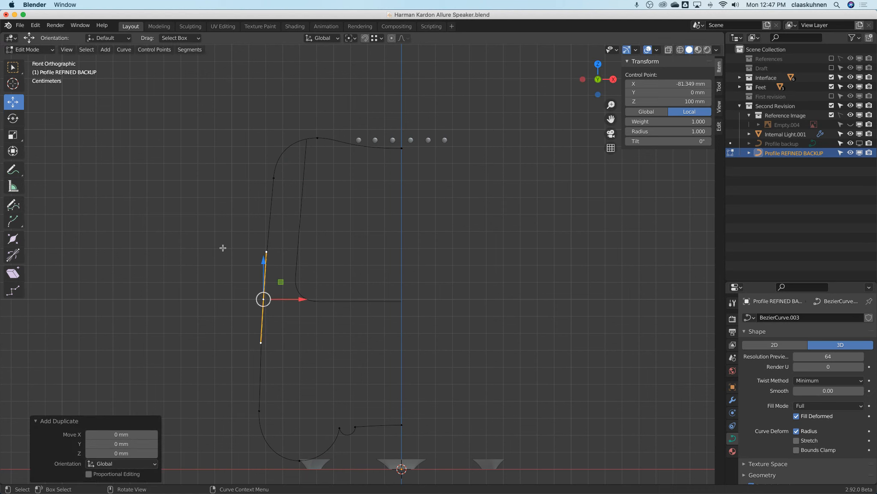
key(g)
click(235, 259)
key(x)
click(311, 255)
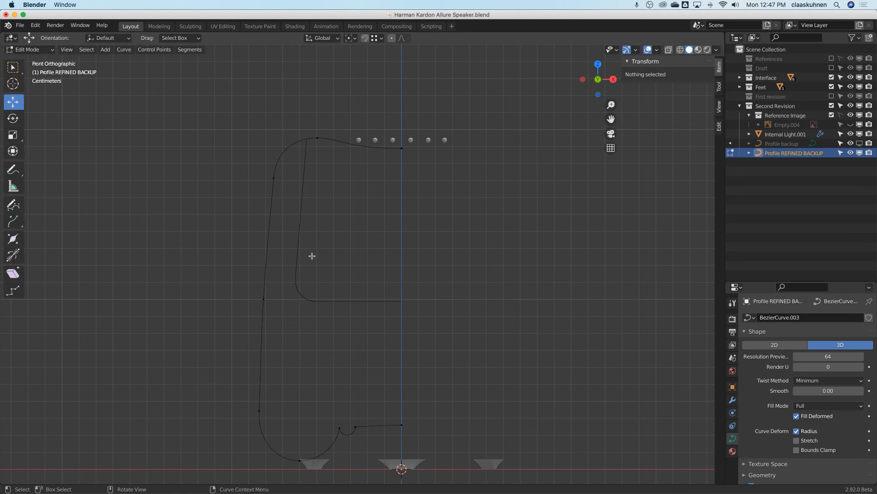
key(Tab)
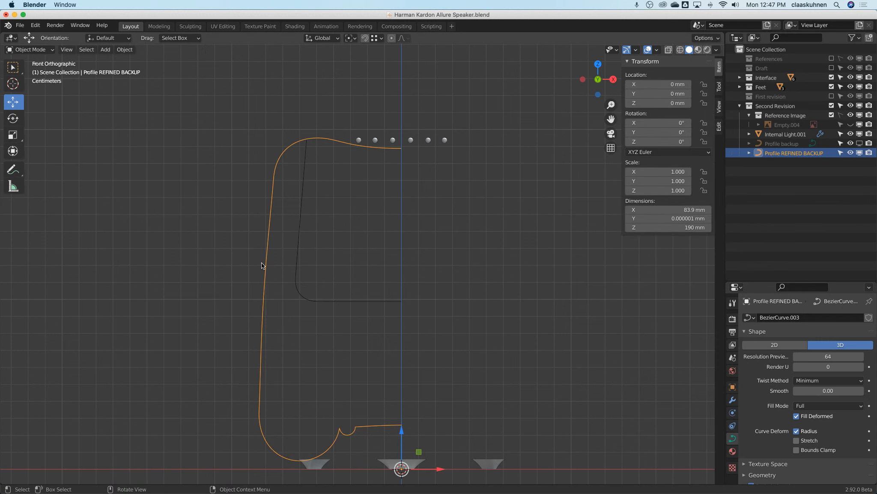
Step: Examine the control points and handles along the side wall of Profile REFINED BACKUP
scroll(294, 223, up, 1)
shift+middle_drag(300, 210, 335, 161)
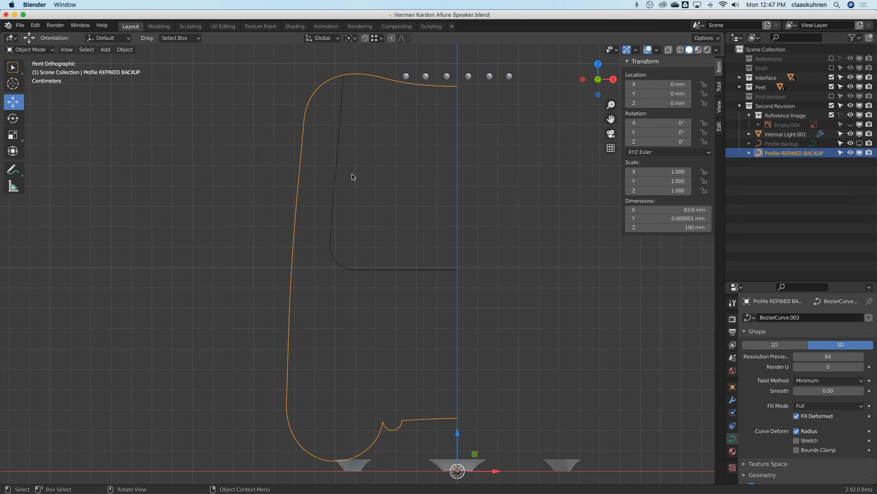
key(Tab)
click(305, 122)
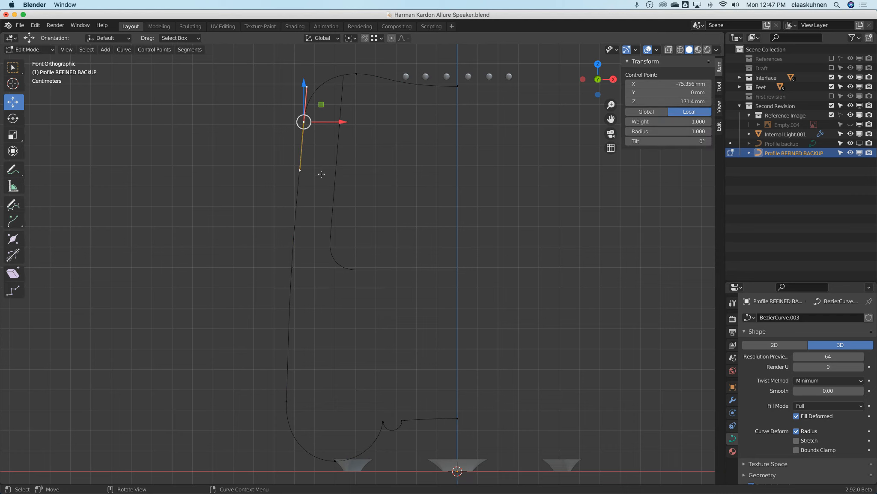
click(292, 265)
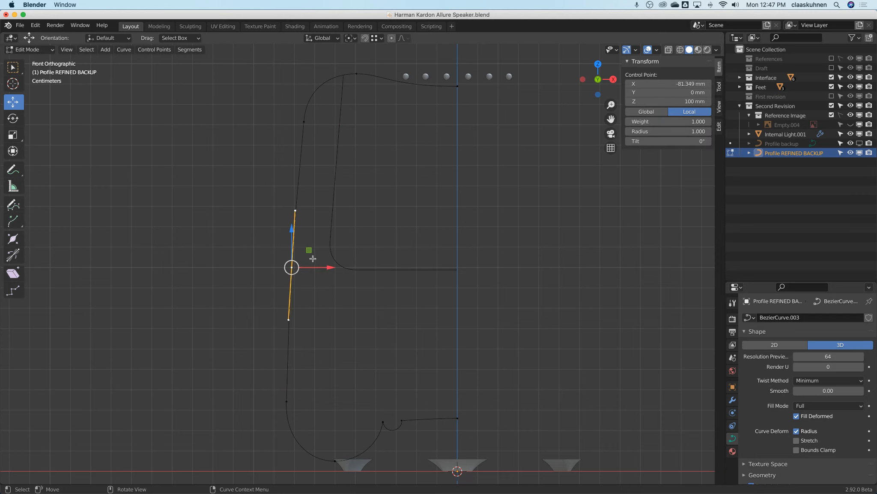
click(313, 109)
scroll(313, 108, up, 6)
scroll(314, 122, down, 5)
scroll(314, 122, up, 5)
click(274, 266)
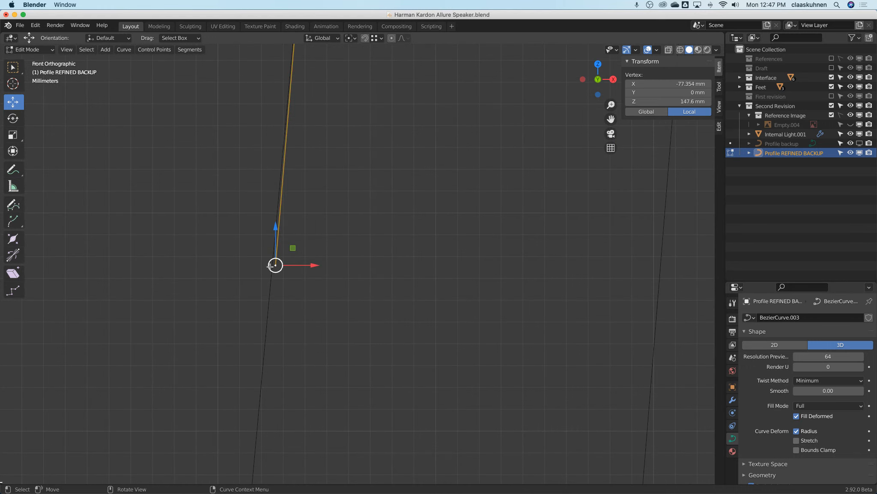
scroll(278, 265, down, 4)
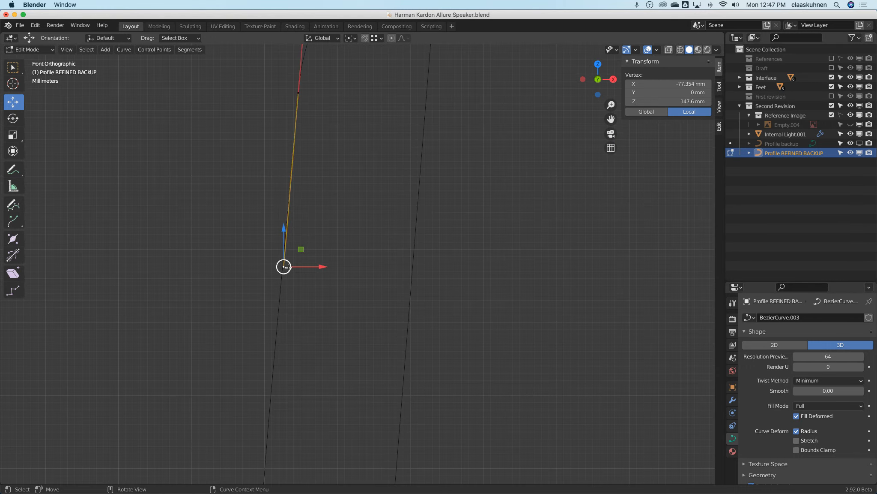
key(Tab)
scroll(317, 232, down, 5)
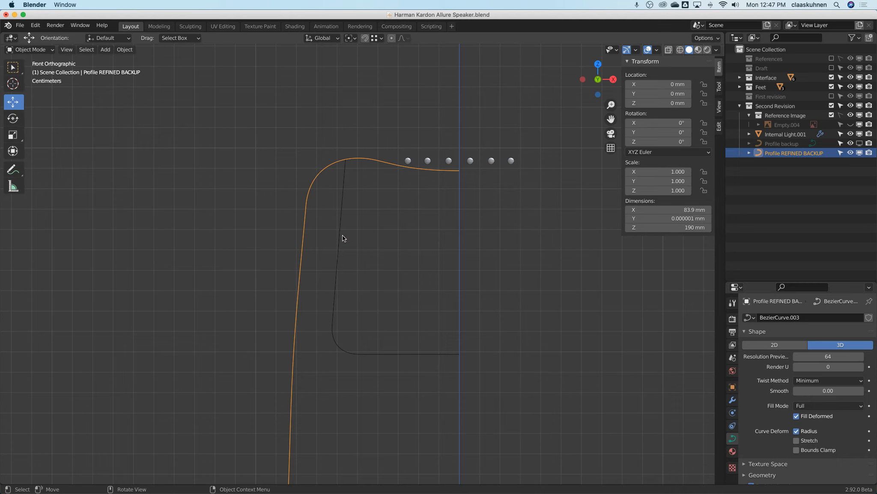
scroll(317, 300, down, 5)
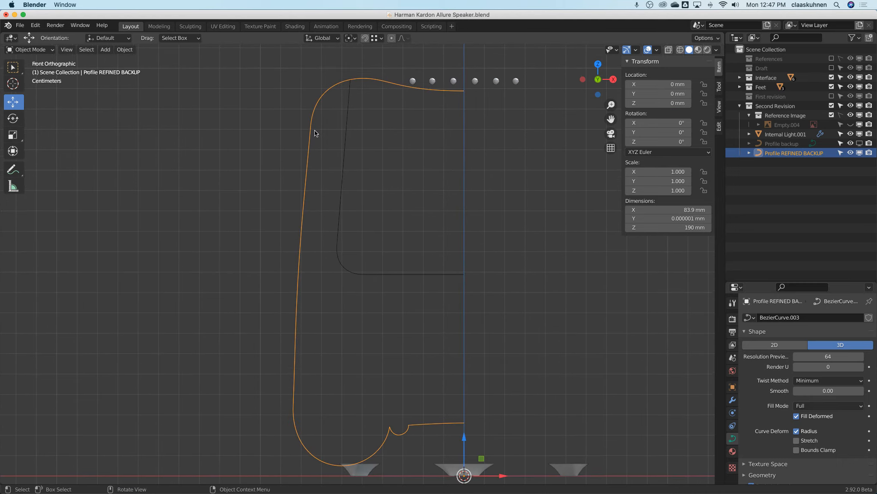
Step: Set the handle type of the upper and lower side wall control points of Profile REFINED BACKUP to Aligned
key(Tab)
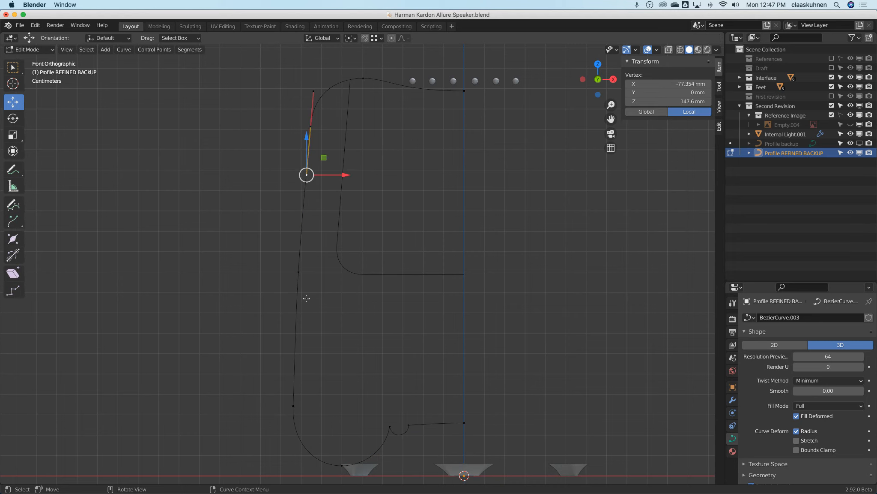
click(301, 402)
shift+click(301, 254)
shift+click(313, 137)
click(310, 172)
click(317, 126)
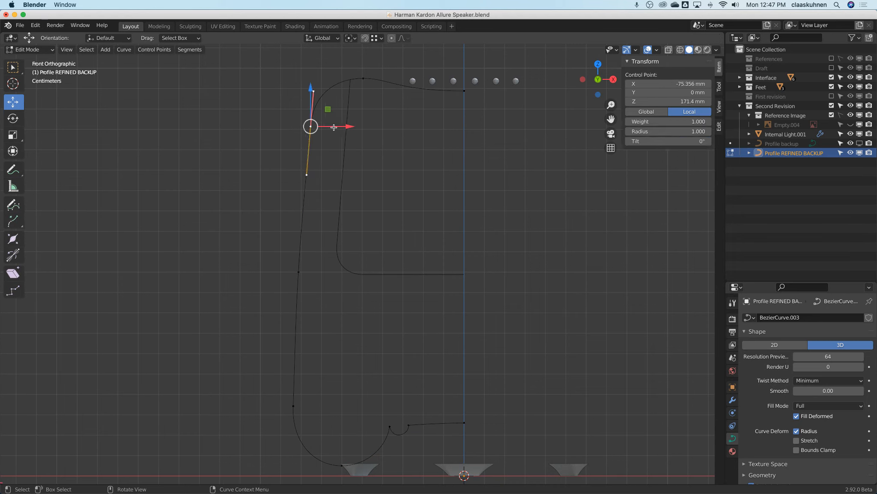
key(v)
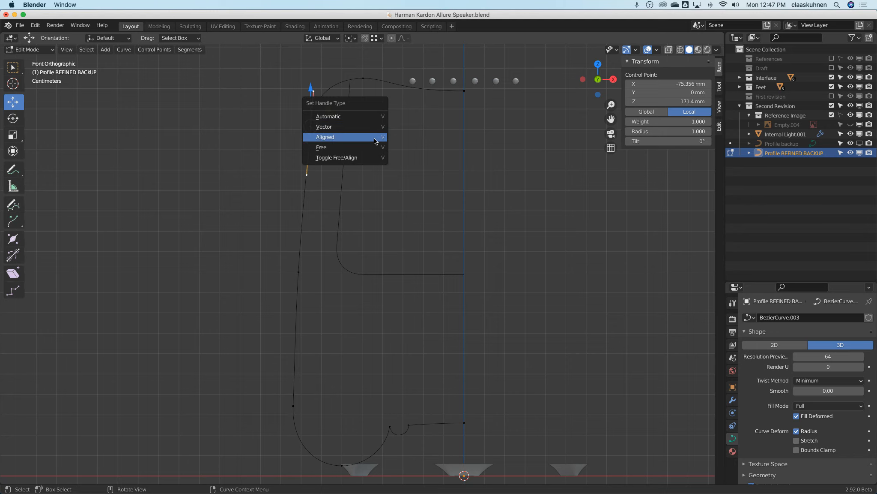
click(374, 141)
click(302, 401)
key(v)
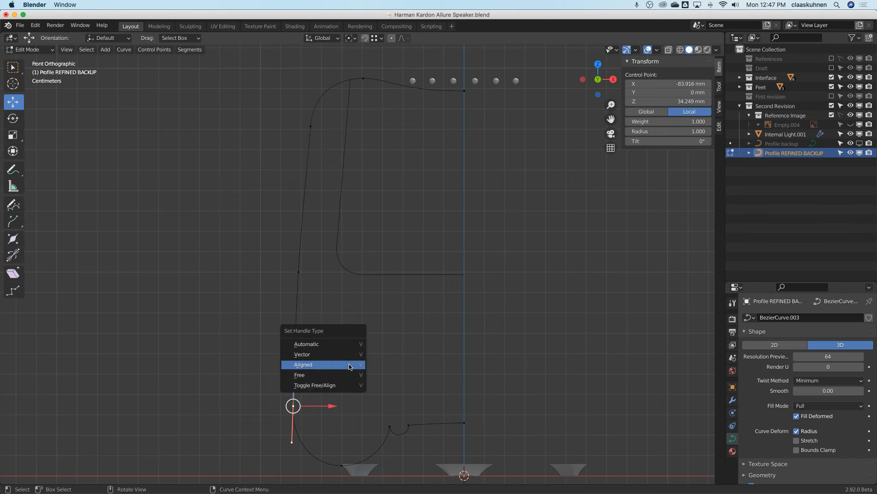
click(350, 365)
Step: Set the handle type of the middle side wall control point to Aligned
scroll(299, 362, up, 5)
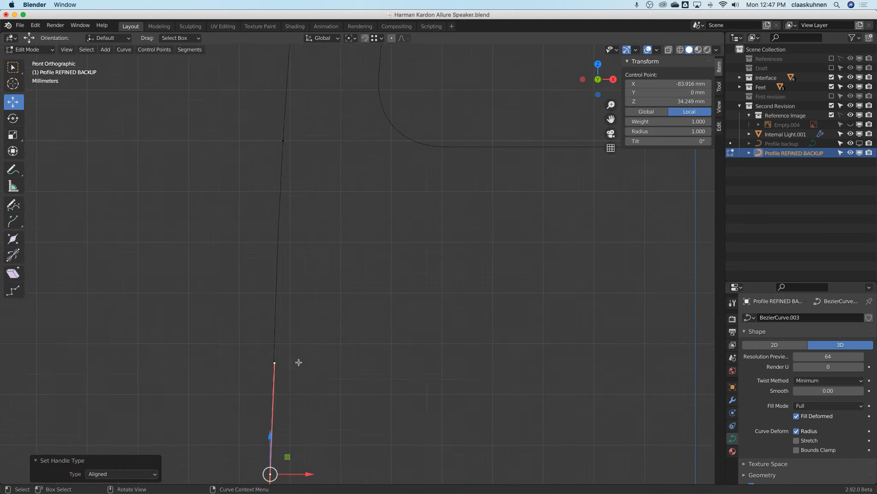
click(283, 140)
key(v)
click(328, 160)
scroll(328, 161, down, 3)
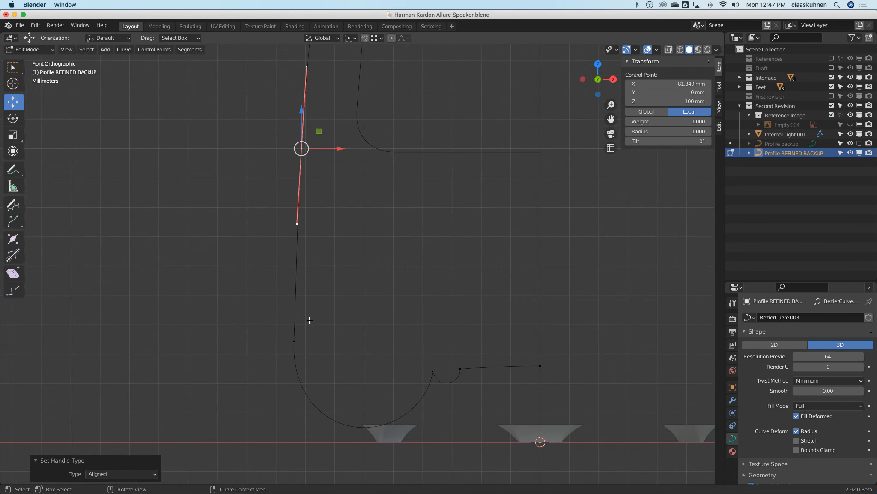
Step: Move the upper handle of the lower side wall control point about 0.35 mm outward along X
click(294, 341)
scroll(305, 309, up, 2)
click(289, 208)
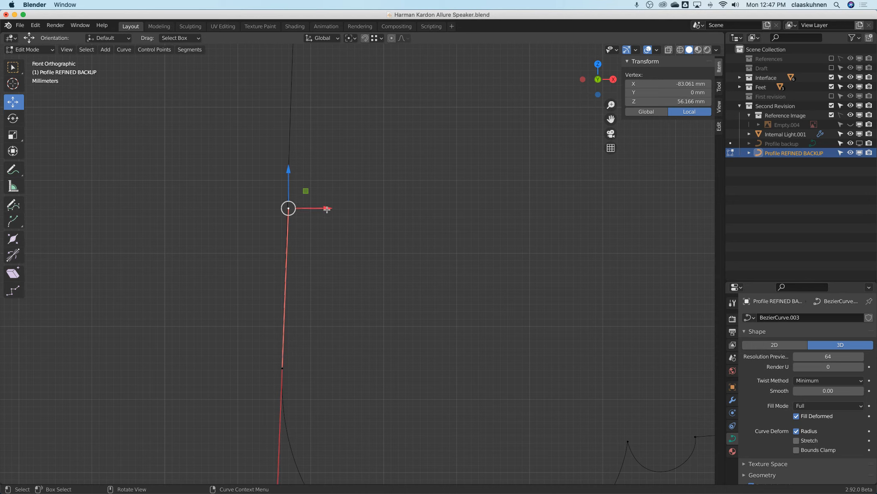
drag(324, 206, 323, 208)
scroll(337, 176, down, 2)
scroll(352, 323, up, 5)
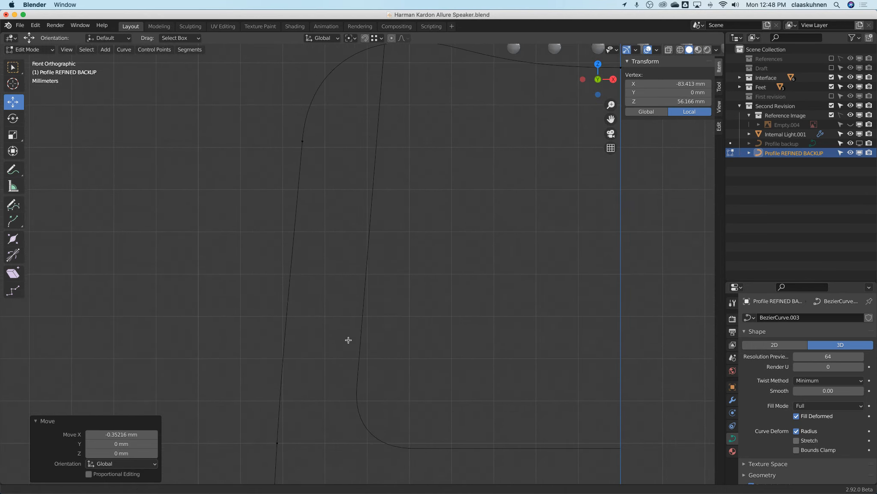
Step: Fine-tune the position of the lower handle on the upper side wall control point, and return to Object Mode
click(303, 141)
click(294, 243)
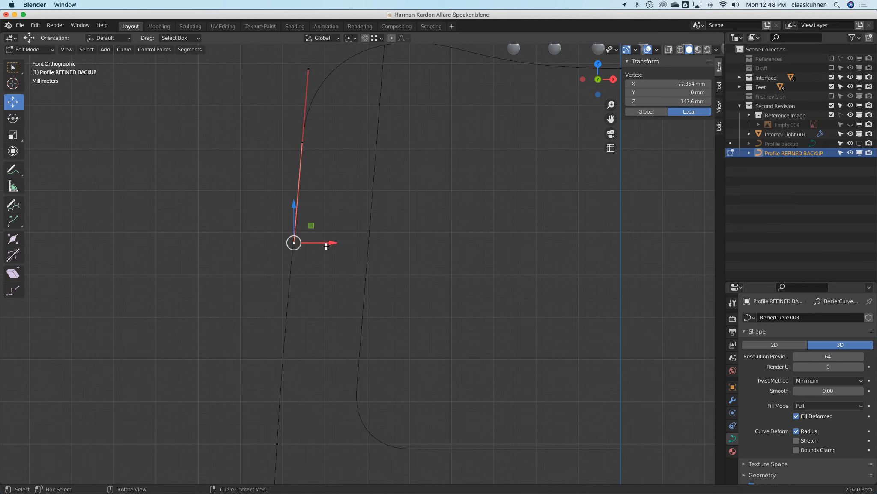
scroll(326, 245, up, 4)
drag(297, 238, 293, 237)
scroll(292, 246, down, 4)
key(Tab)
scroll(296, 239, down, 5)
shift+middle_drag(314, 168, 306, 113)
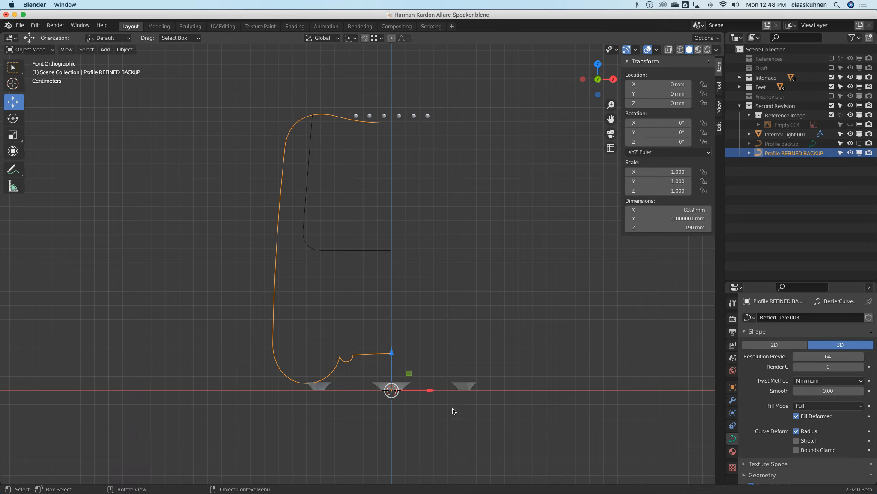
Step: Show the reference image Empty.004 and compare the side wall around the middle control point with it
key(Tab)
click(277, 249)
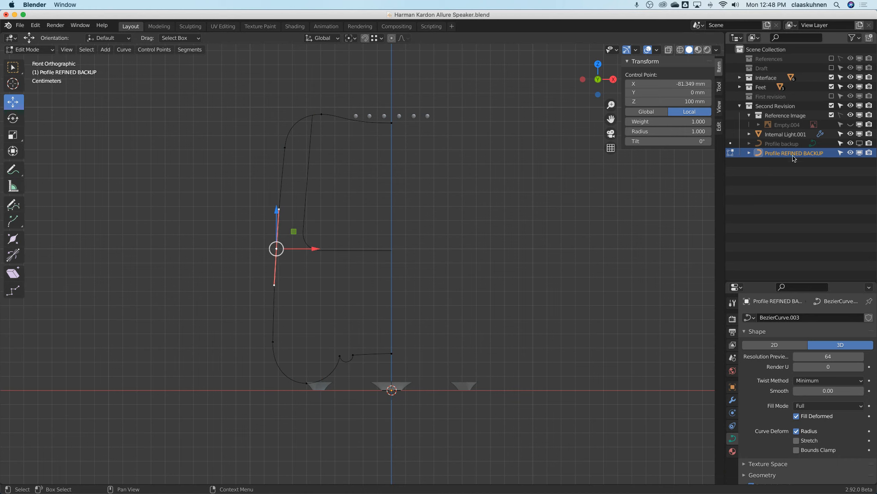
click(851, 124)
scroll(230, 194, up, 5)
scroll(241, 200, down, 1)
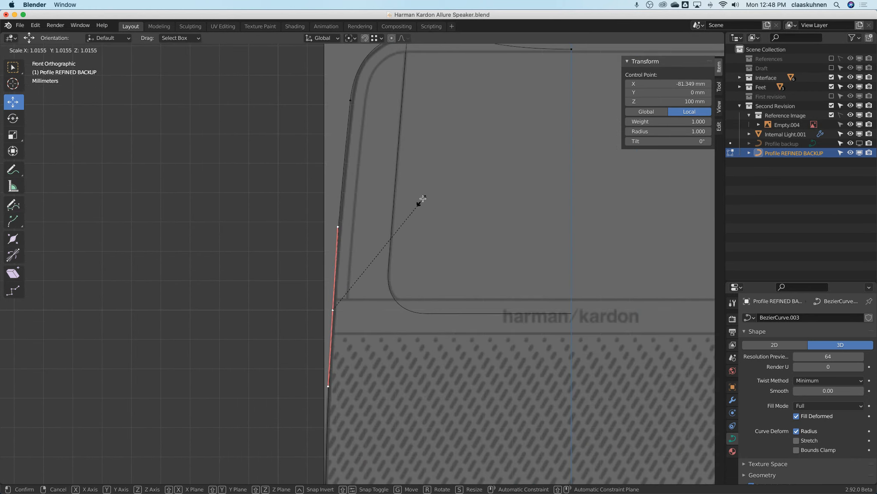
scroll(399, 160, down, 4)
scroll(400, 161, up, 4)
scroll(400, 161, down, 5)
key(Tab)
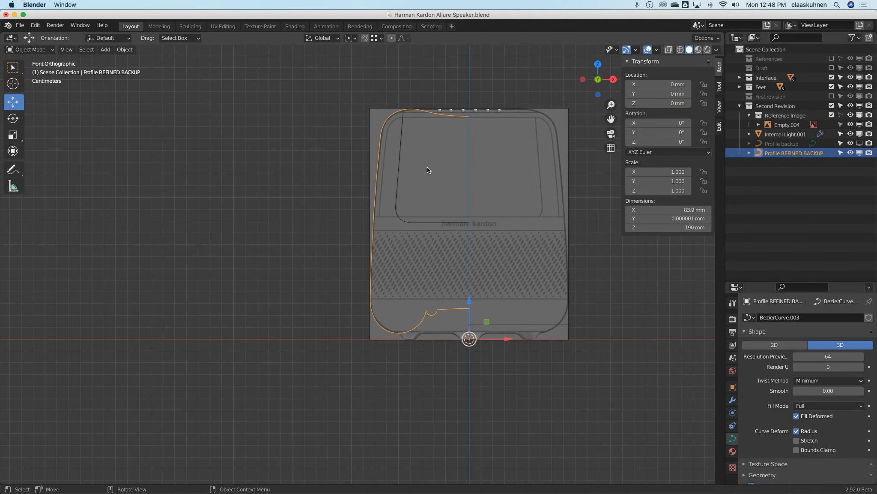
shift+middle_drag(427, 167, 377, 171)
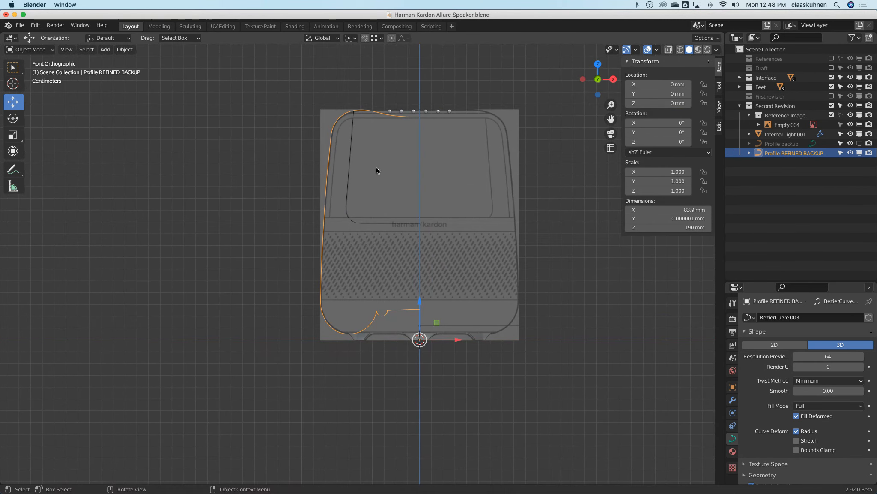
Step: Duplicate Profile REFINED BACKUP in place and move the copy's middle side wall point about 3.65 mm up and 0.24 mm inward
key(shift+d)
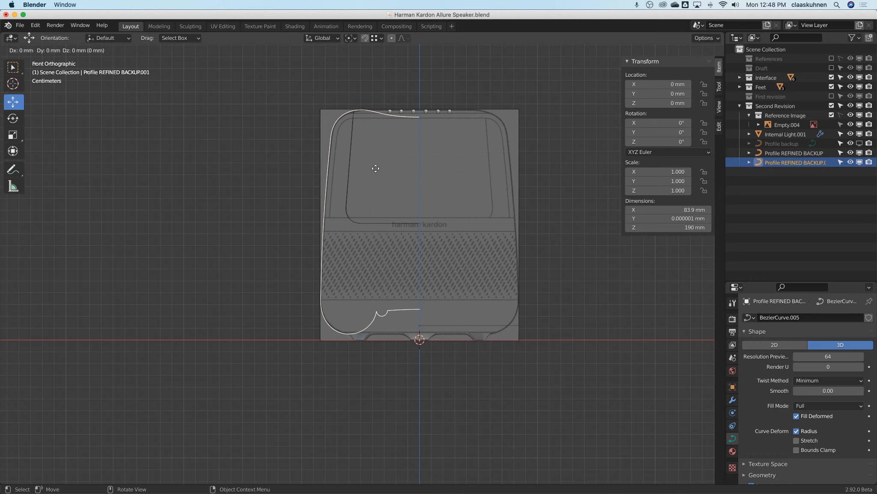
right_click(376, 168)
scroll(352, 177, up, 6)
key(Tab)
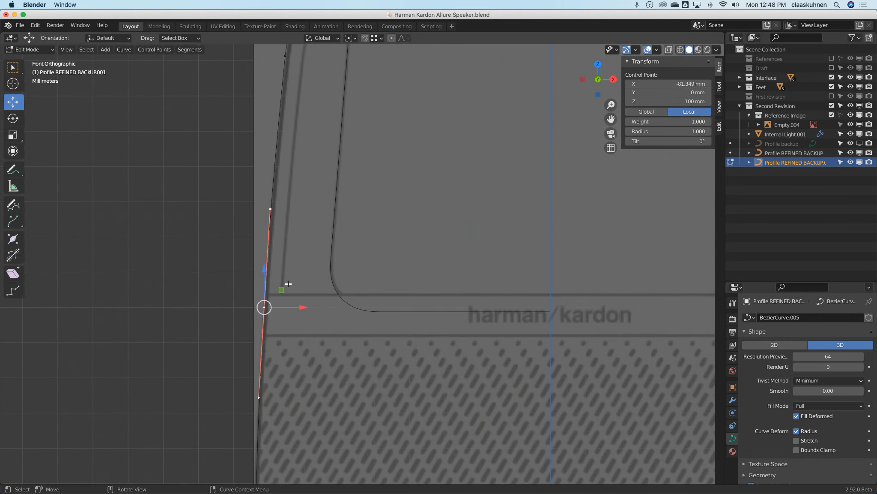
drag(285, 286, 291, 272)
scroll(290, 272, down, 6)
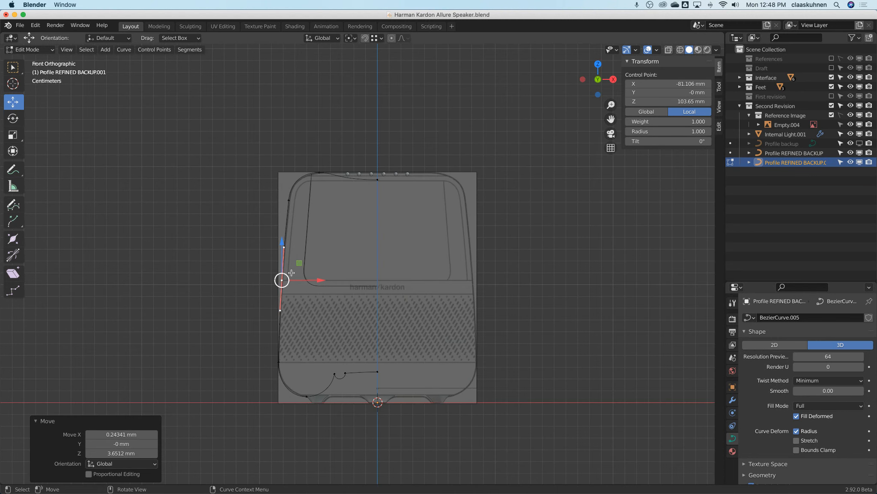
Step: Shorten the overlong handle of the copied profile's top end point on the centre axis by moving it along X
key(b)
drag(269, 136, 452, 220)
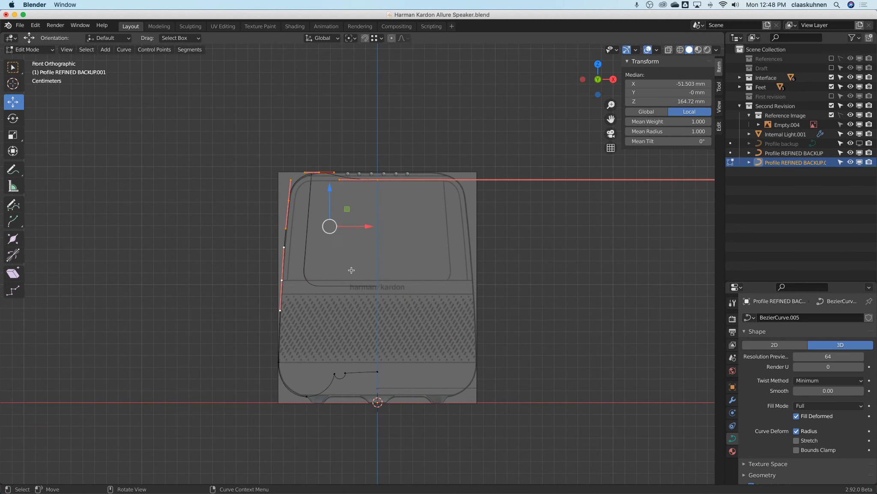
scroll(365, 261, down, 9)
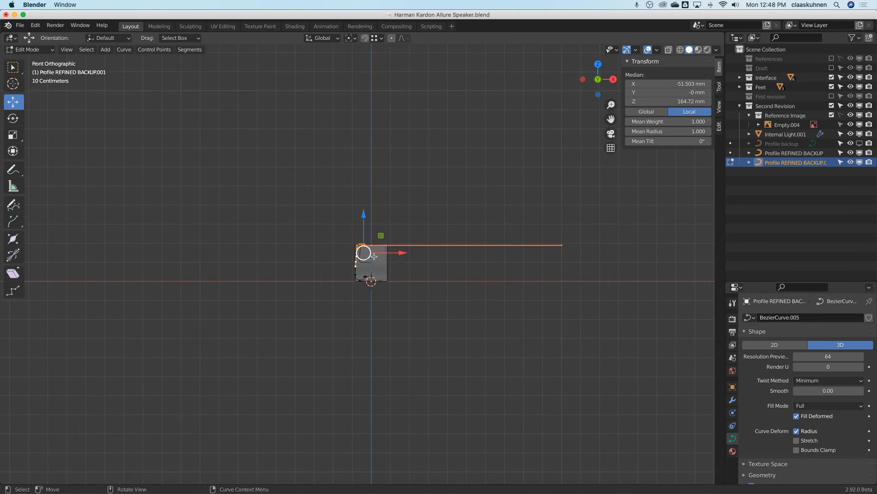
click(610, 246)
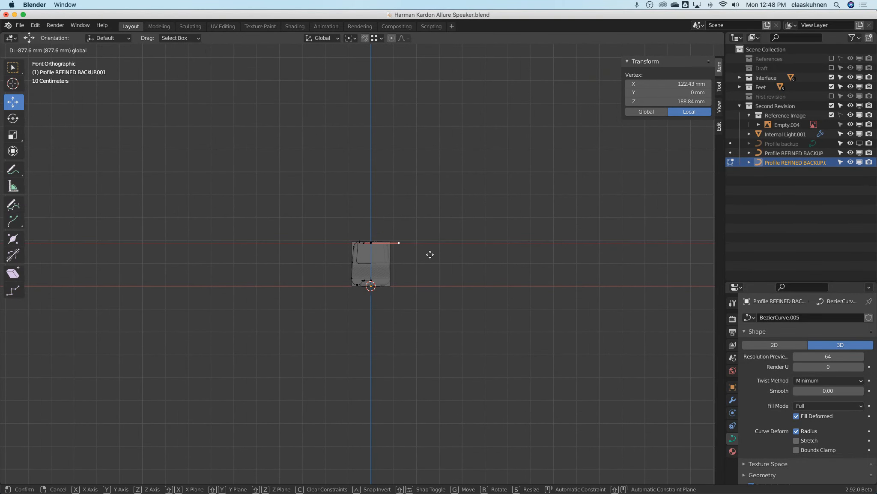
click(389, 253)
scroll(379, 250, up, 8)
Step: Separate the upper part of the copied profile, from the top end point through the middle side wall point, into its own curve
key(b)
drag(162, 147, 427, 318)
key(a)
key(alt+a)
drag(219, 156, 432, 321)
scroll(295, 273, up, 4)
scroll(295, 273, up, 1)
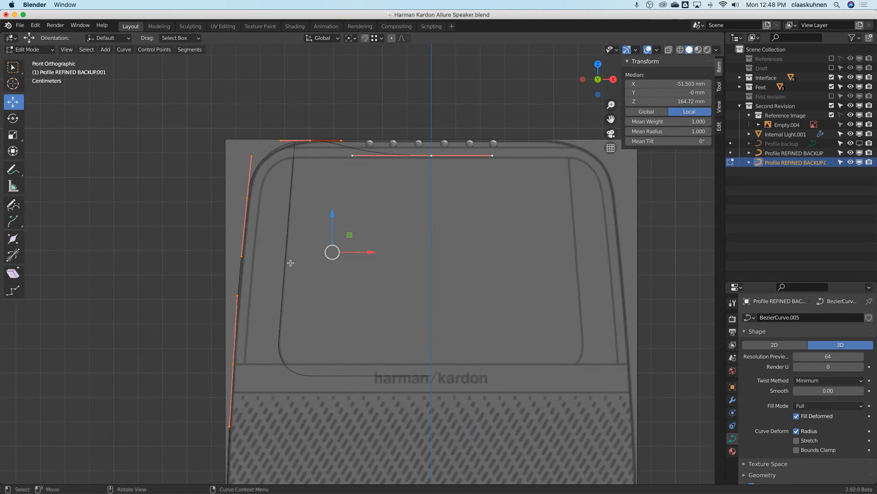
key(p)
click(291, 264)
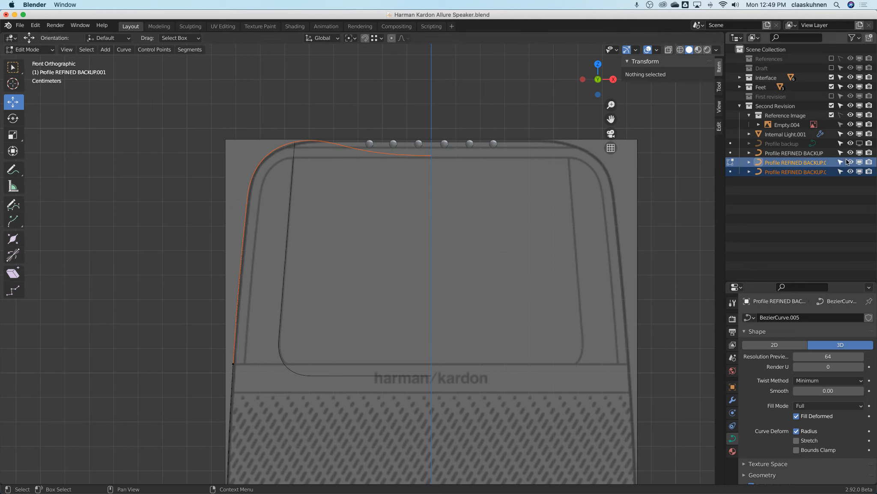
Step: Widen the Outliner, return Profile REFINED BACKUP.001 to Object Mode, and hide Profile REFINED BACKUP from the viewport and renders
drag(725, 187, 667, 184)
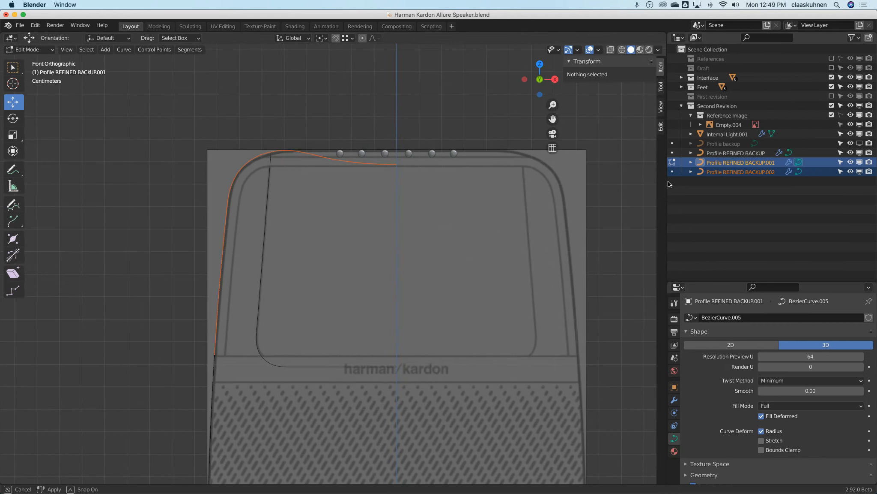
click(762, 166)
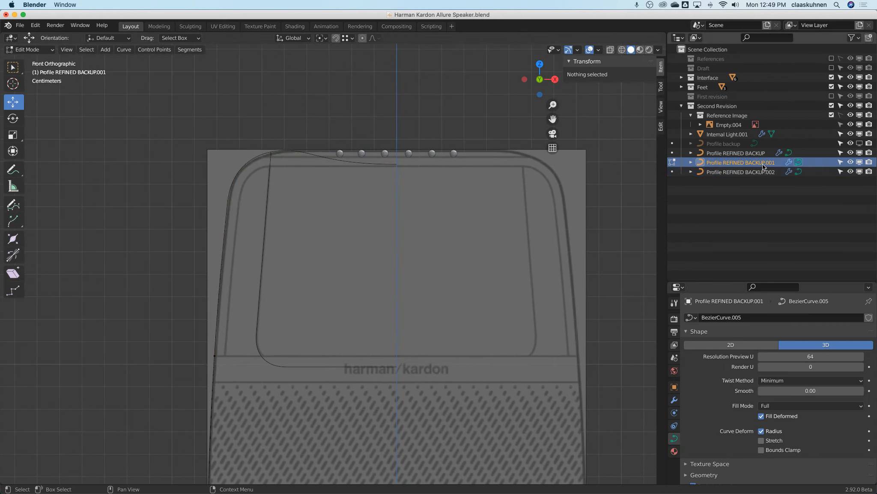
click(30, 49)
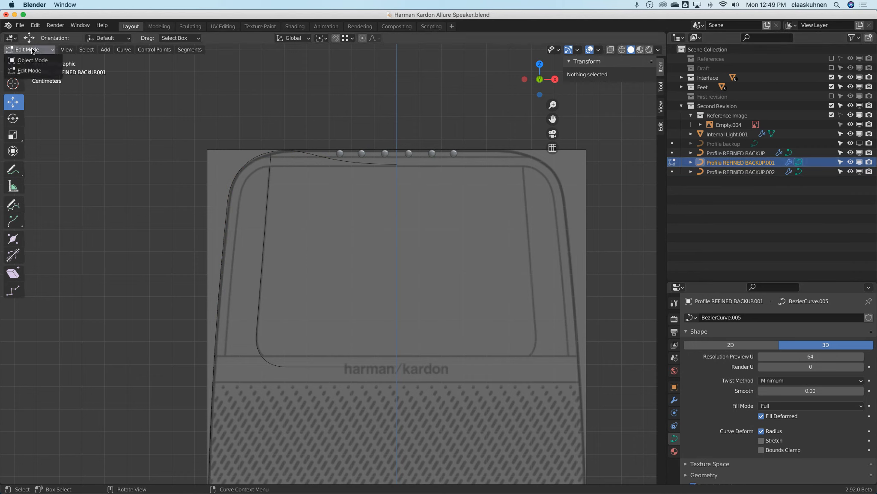
click(27, 55)
click(850, 153)
click(869, 153)
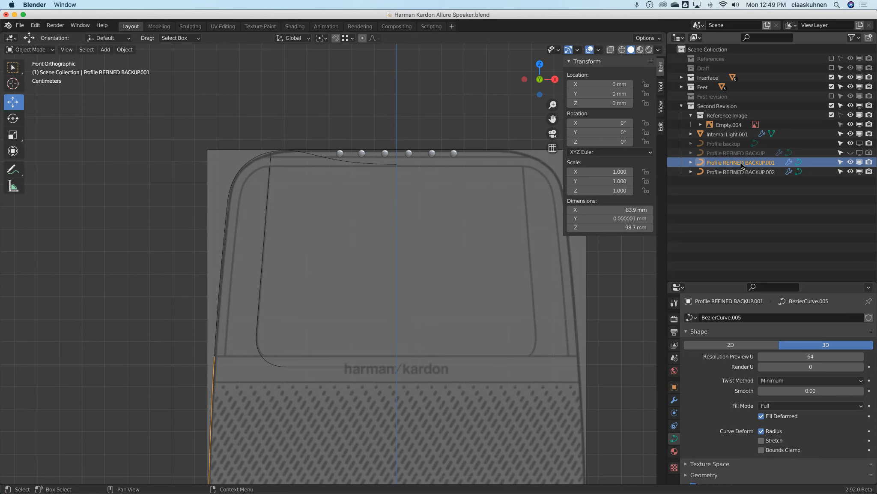
Step: Rename the lower curve Profile REFINED BACKUP.001 to Profile Bottom
double_click(741, 163)
key(Right)
key(shift+Left)
key(shift+Left)
key(shift+Left)
key(shift+Left)
key(shift+Left)
key(shift+Left)
key(shift+Left)
key(shift+Left)
key(shift+Left)
key(shift+Left)
key(shift+Left)
key(shift+Left)
key(shift+Left)
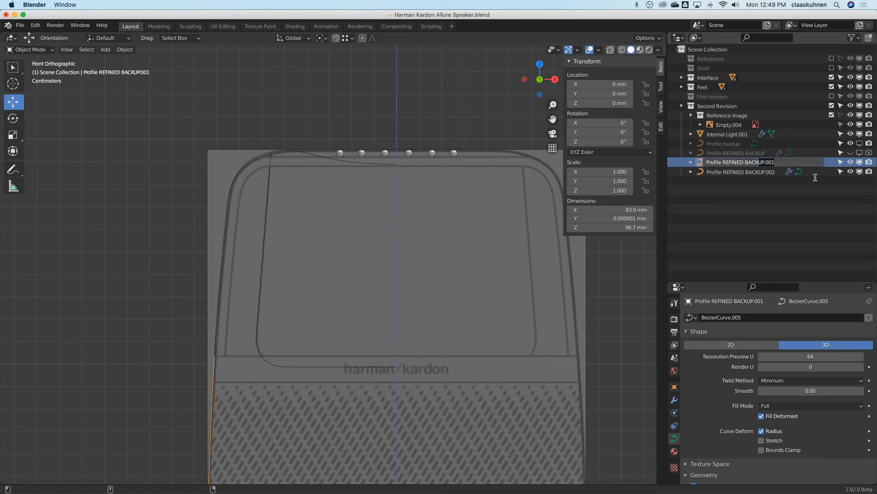
key(shift+Left)
key(shift+Left)
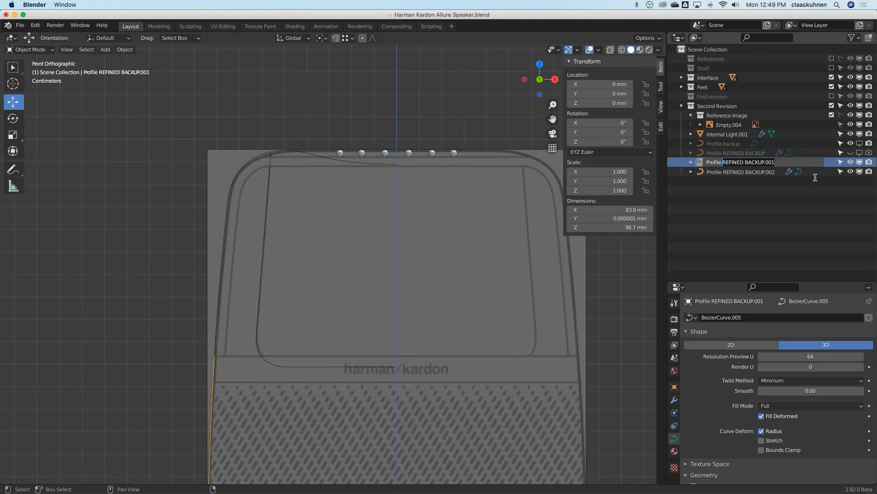
text(Bottom)
key(Return)
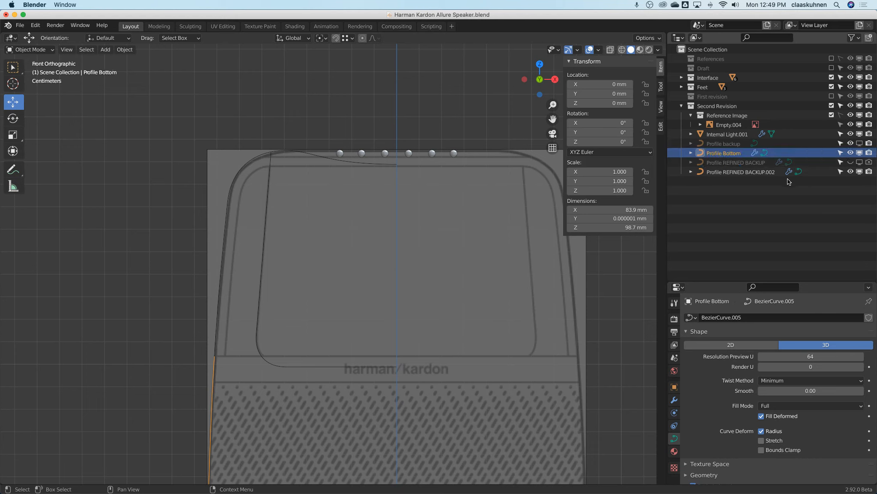
Step: Rename the upper curve Profile REFINED BACKUP.002 to Profile Top
click(746, 174)
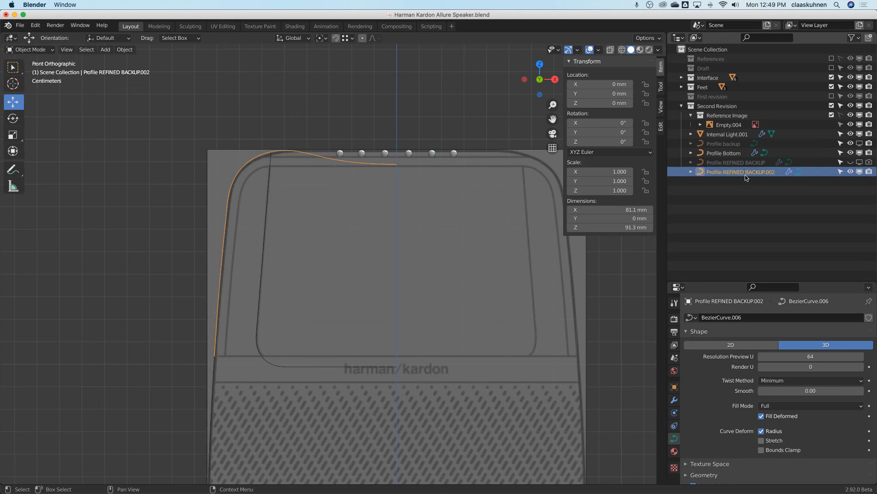
double_click(746, 174)
click(739, 172)
drag(723, 172, 838, 172)
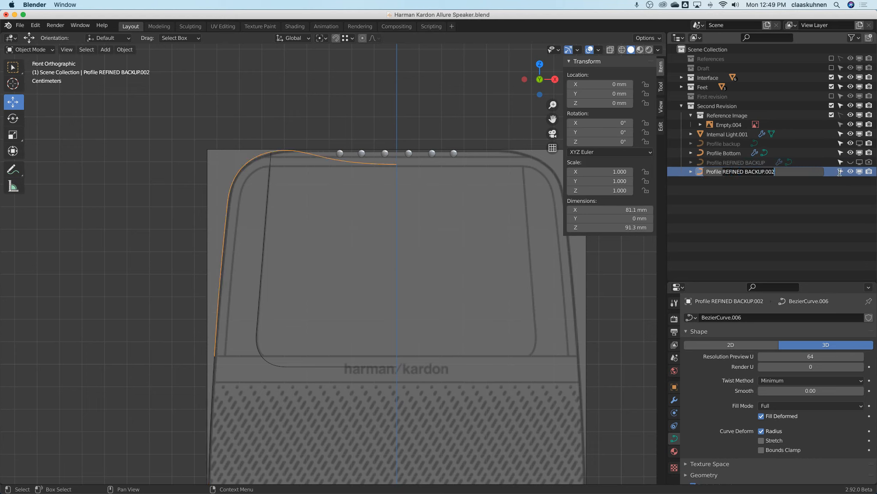
text(Top)
key(Return)
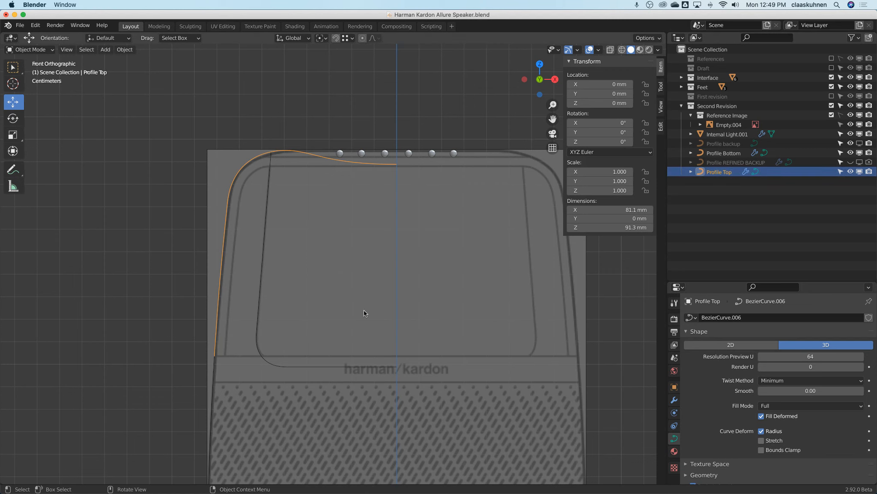
Step: Select Profile Bottom and enable the First revision collection so its geometry serves as a guide
scroll(311, 291, down, 2)
click(311, 288)
shift+middle_drag(270, 297, 293, 227)
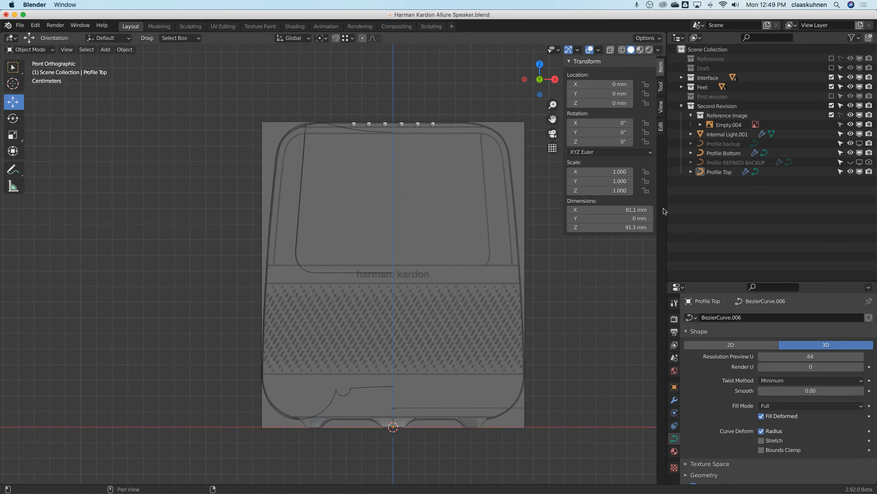
click(747, 153)
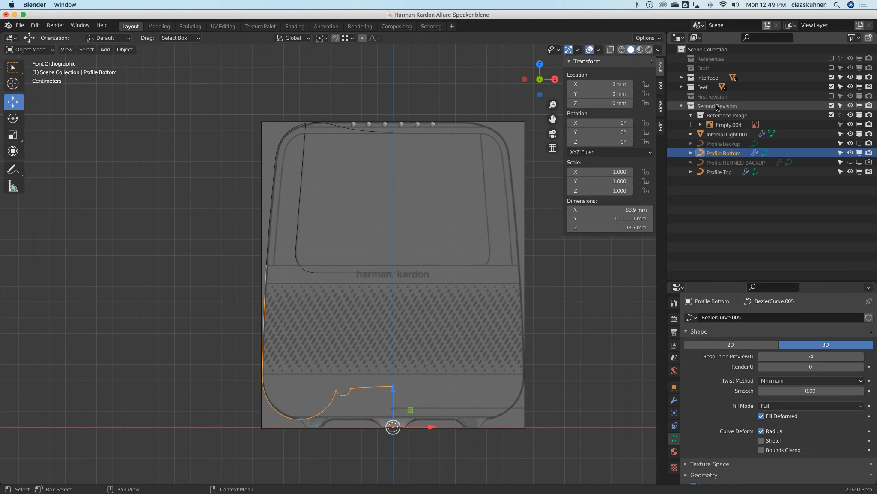
click(832, 97)
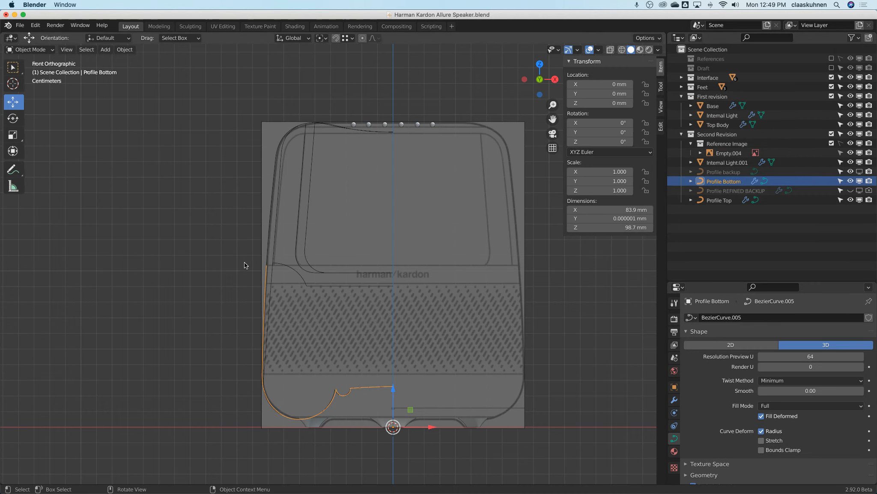
Step: In Profile Bottom, set the upper handle of the side wall's top end point to the Free handle type
scroll(248, 263, up, 4)
click(318, 262)
scroll(323, 263, down, 4)
key(Tab)
key(Tab)
click(305, 271)
scroll(304, 271, up, 3)
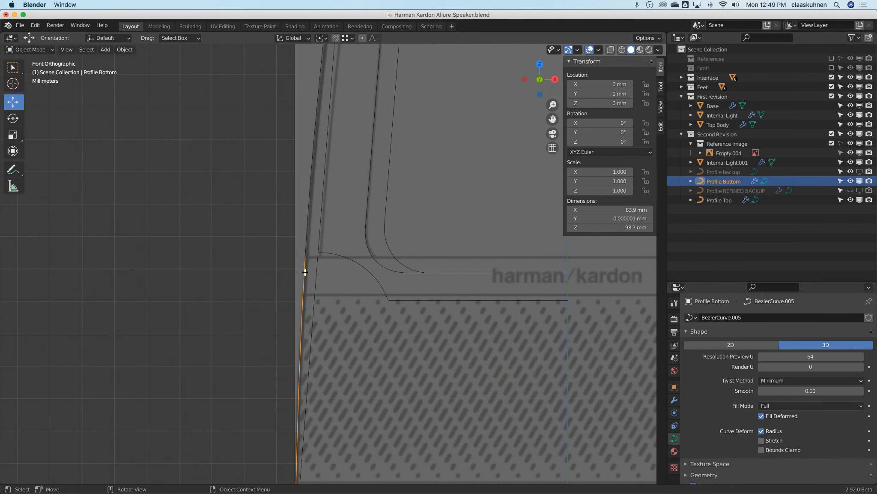
key(Tab)
click(305, 257)
scroll(350, 260, up, 2)
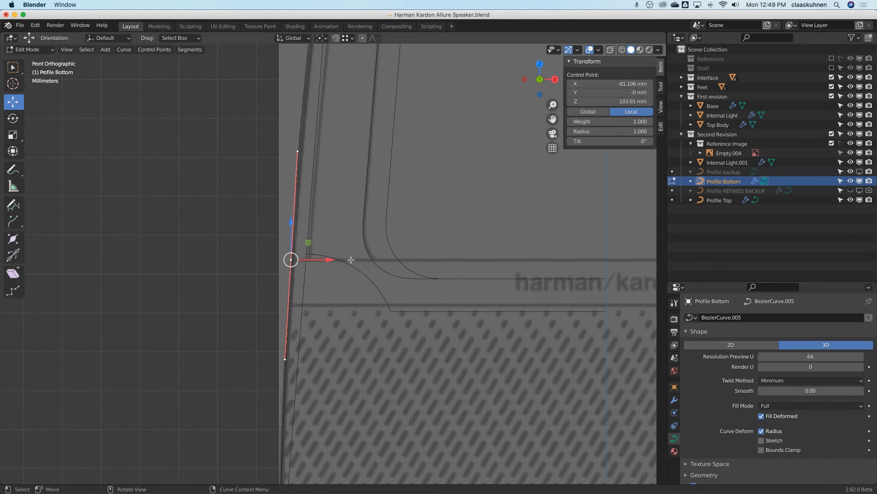
click(298, 151)
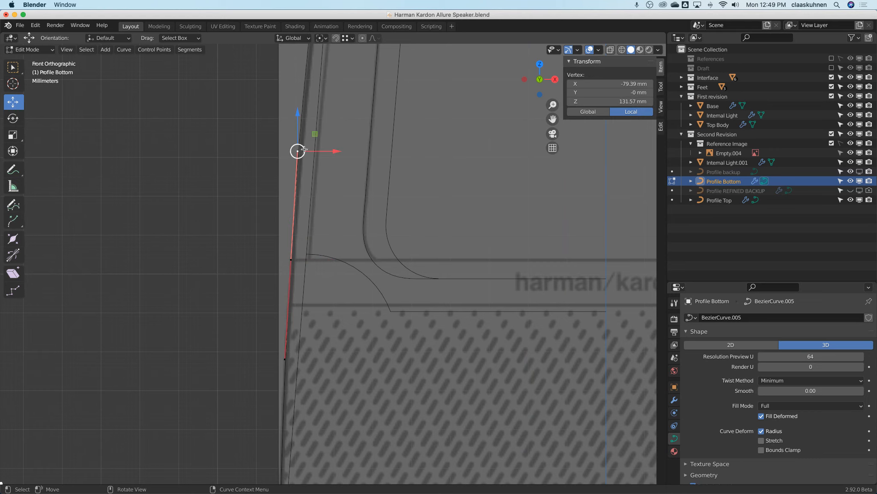
drag(298, 151, 393, 216)
key(Escape)
key(v)
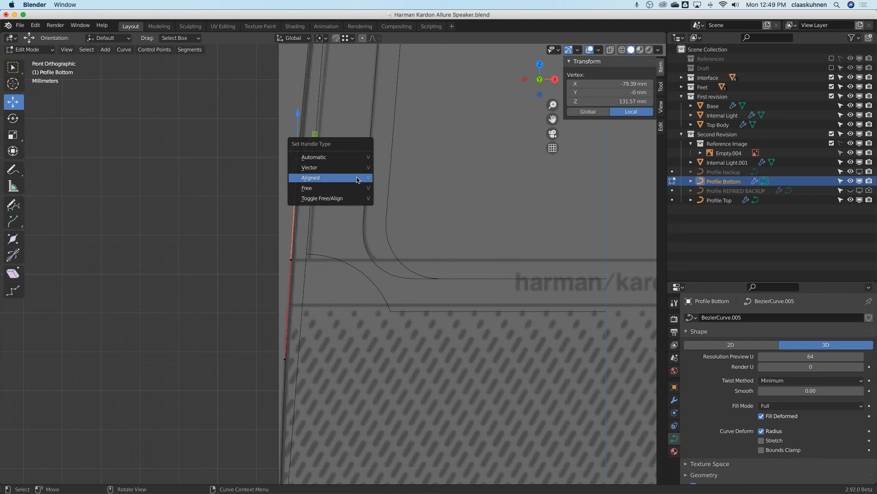
click(356, 187)
Step: Move that free handle about 17.3 mm inward and 28 mm down so it points horizontally into the body
key(g)
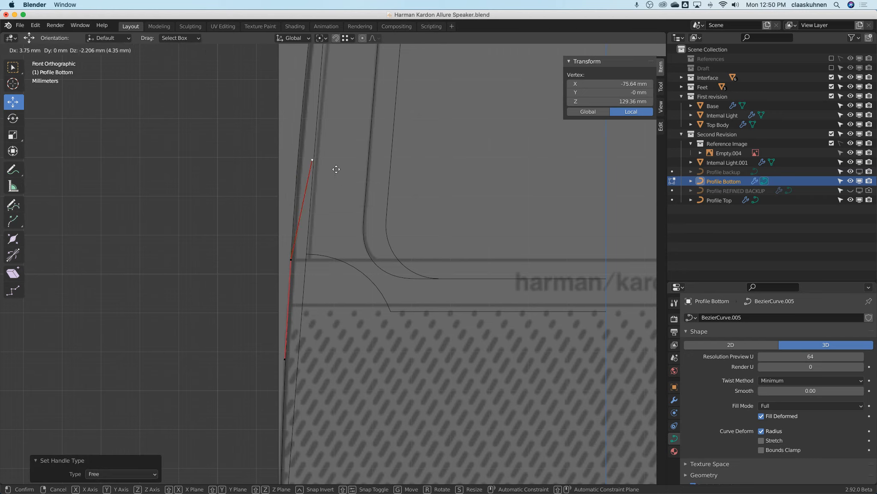
click(383, 264)
shift+middle_drag(390, 263, 347, 212)
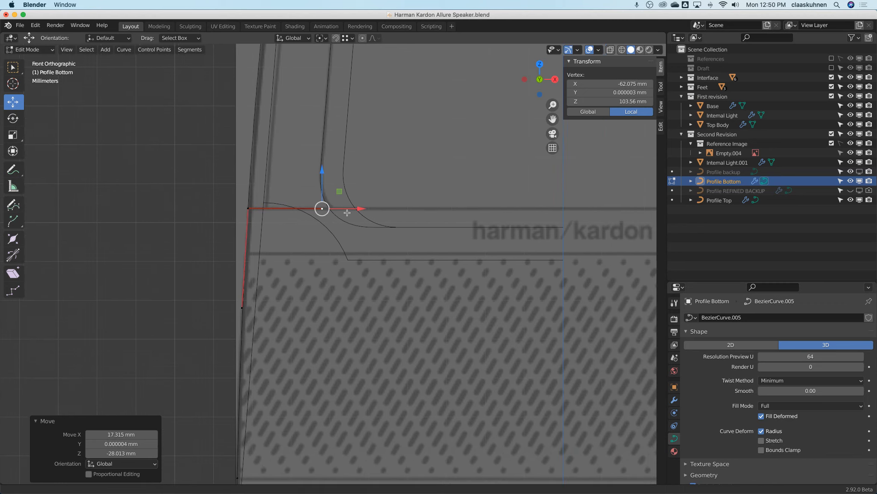
Step: Extrude the side wall's top end point about 25.7 mm inward and 13.2 mm down onto the first revision's recess corner
click(249, 209)
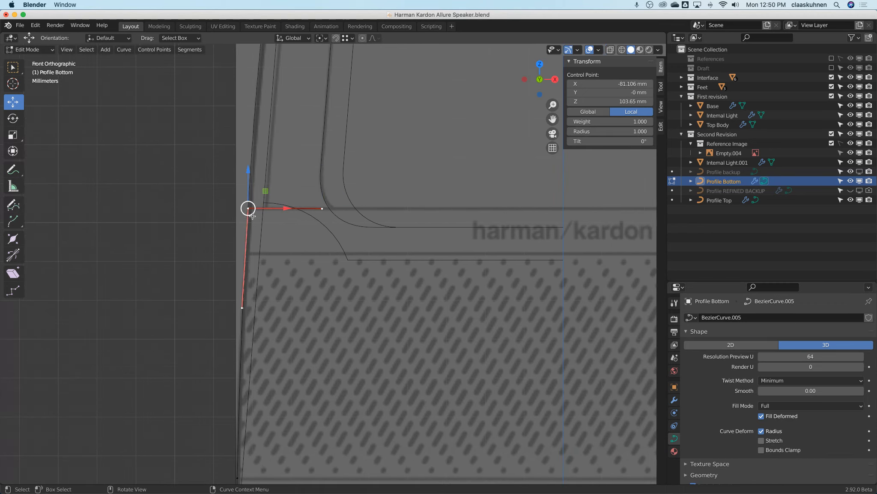
key(g)
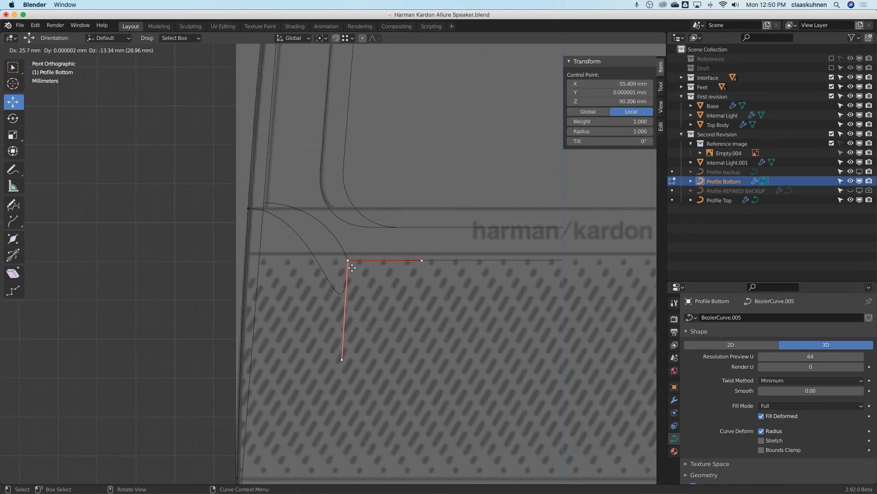
click(352, 268)
scroll(358, 266, down, 3)
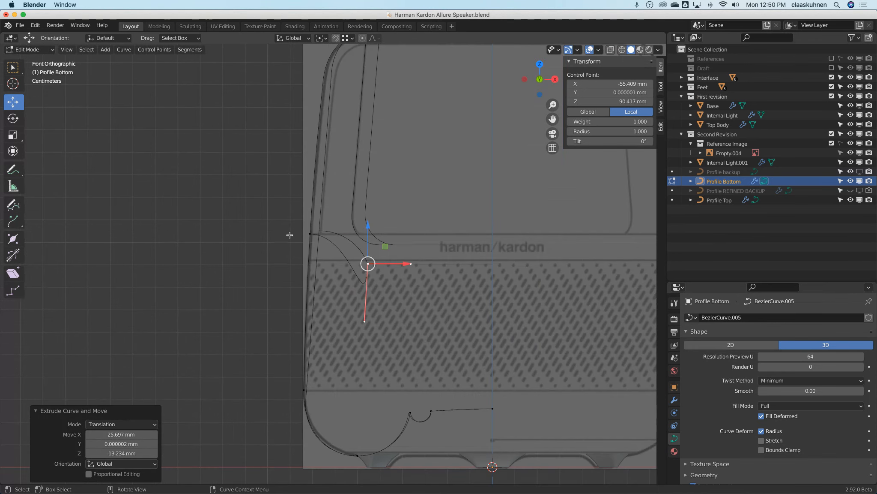
Step: Set the handles of the new recess corner point to the Vector type
scroll(294, 237, up, 3)
click(327, 228)
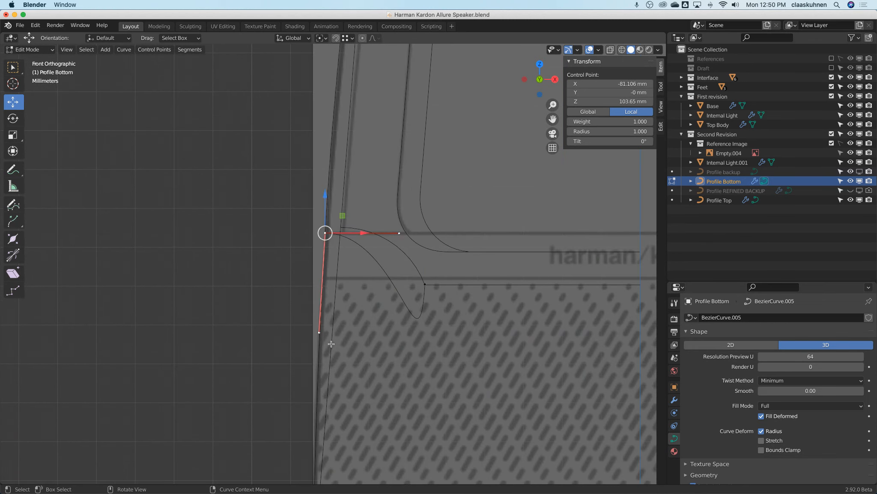
click(316, 333)
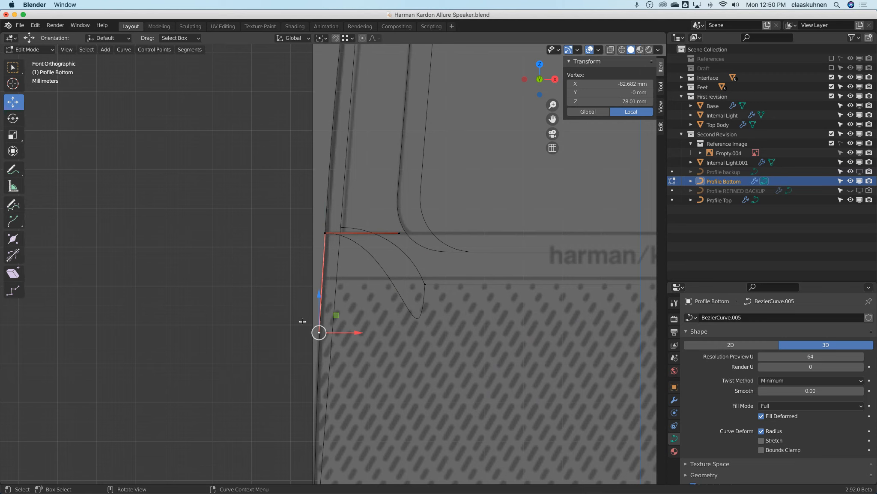
key(Tab)
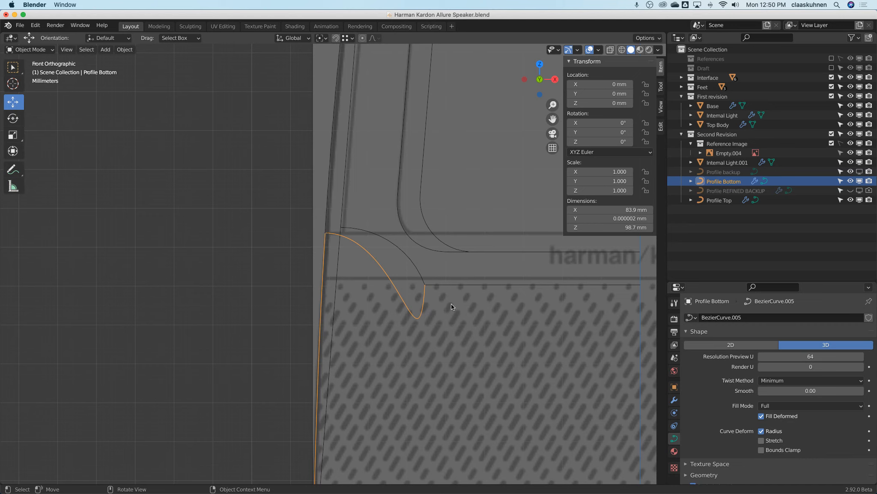
key(Tab)
click(399, 232)
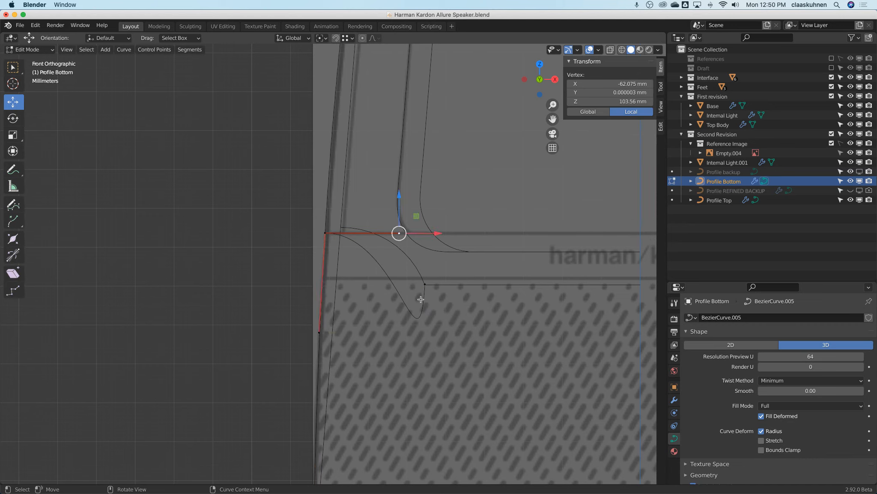
click(425, 284)
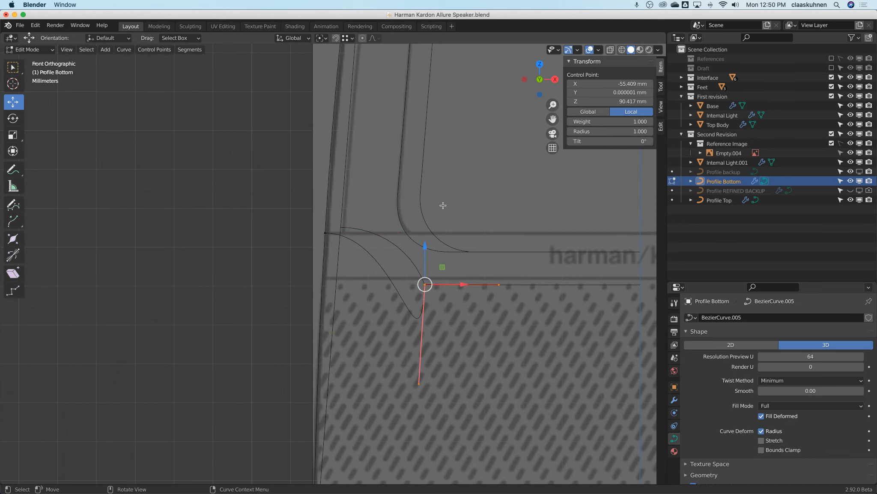
key(v)
click(448, 188)
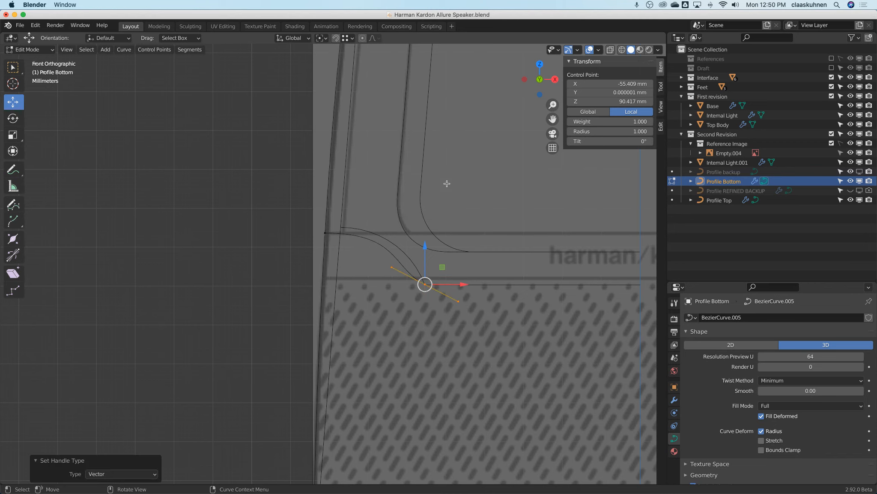
Step: Extrude the recess corner point horizontally along X to a new point beyond the centre axis
shift+middle_drag(471, 231, 258, 194)
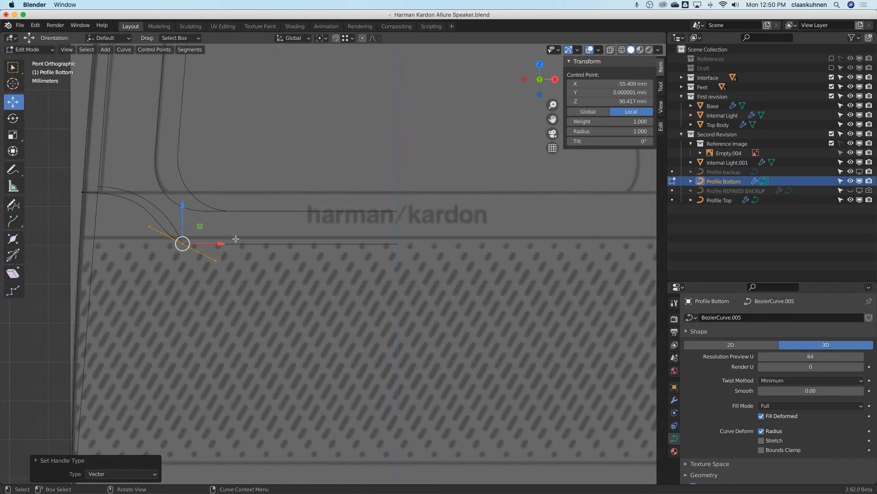
scroll(236, 238, down, 1)
key(g)
key(x)
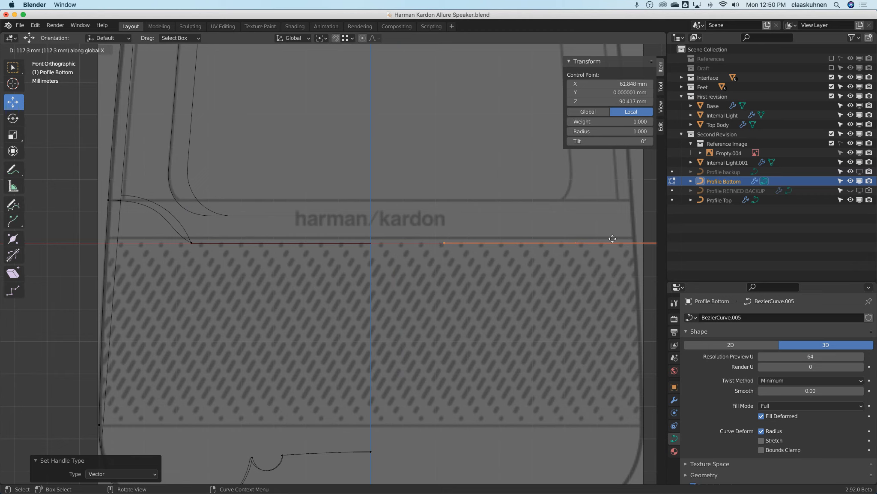
click(506, 241)
Step: Set the new end point's inner handle, near the centre axis, to X 0 mm, Y 0 mm and Z 90 mm
click(372, 244)
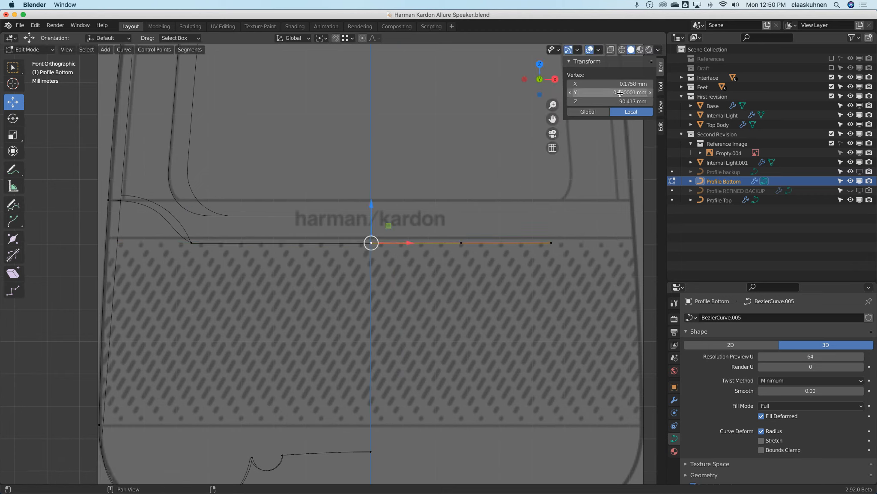
click(604, 84)
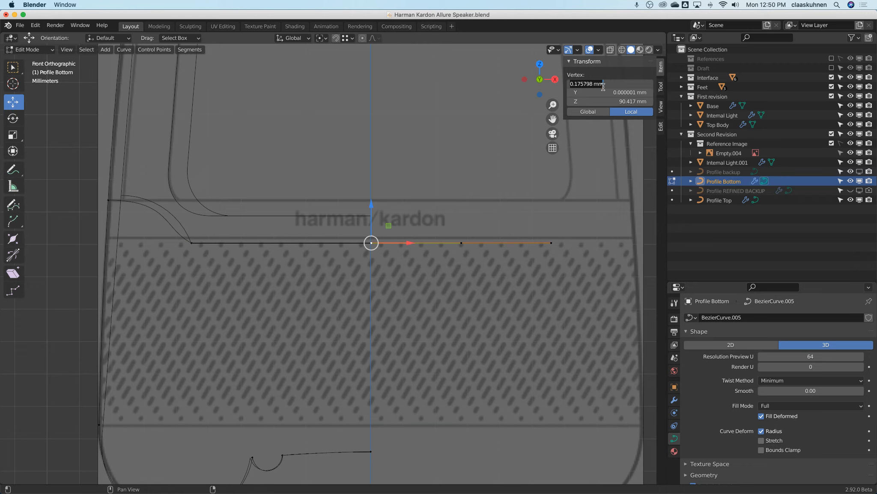
text(0)
key(Tab)
text(0)
key(Return)
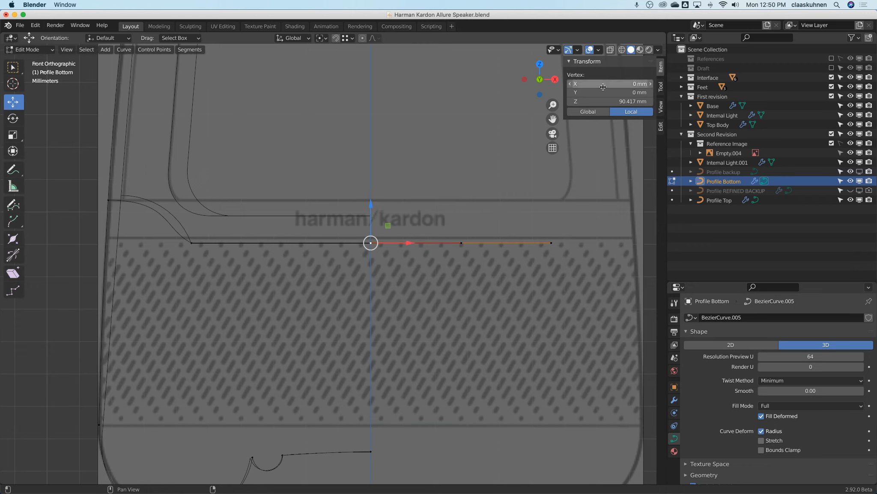
click(602, 100)
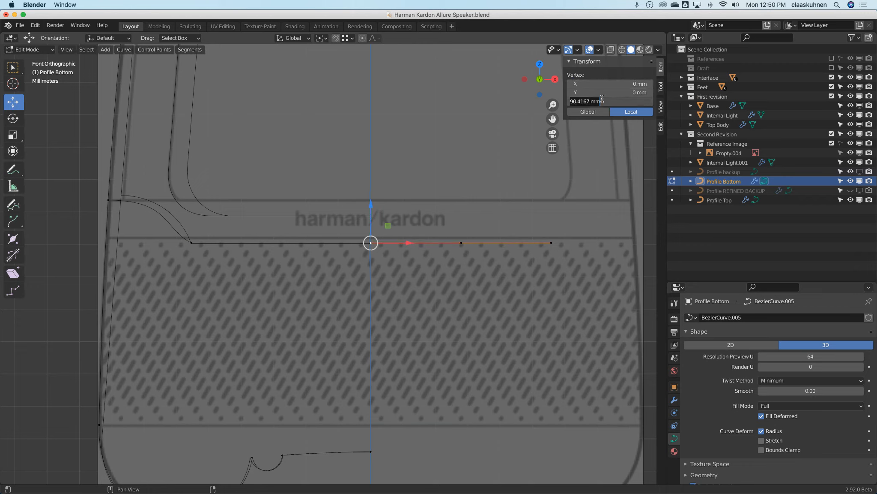
text(90)
key(Return)
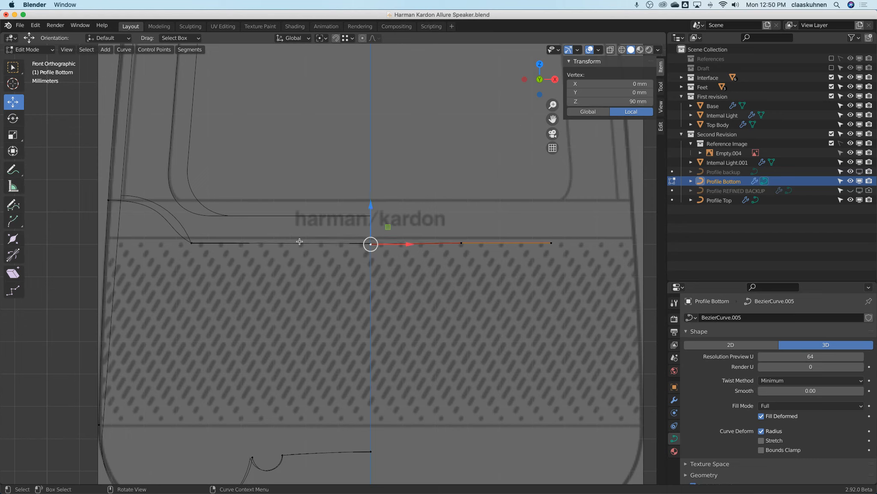
Step: Set the recess corner point to Z 90 mm and X -55 mm
click(195, 245)
click(616, 102)
text(90)
key(Return)
click(609, 84)
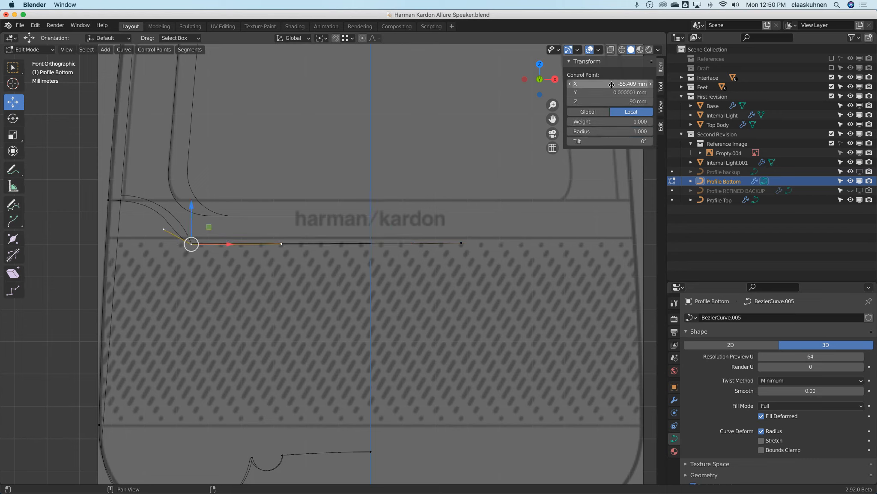
text(-55)
key(Return)
Step: Move the corner point's outer handle about 4.6 mm inward and 3.6 mm up to round the recess slope, and return to Object Mode
shift+middle_drag(222, 195, 399, 230)
scroll(397, 230, up, 4)
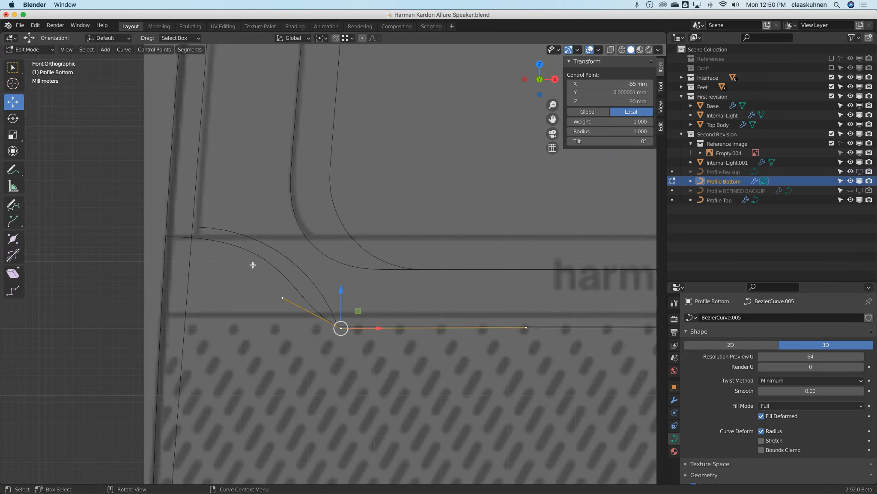
click(172, 237)
click(339, 328)
click(282, 297)
drag(282, 297, 311, 266)
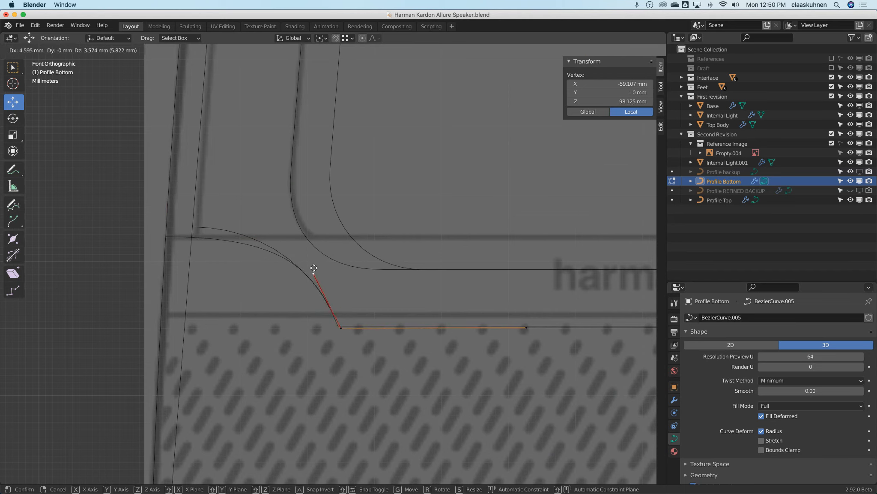
key(Tab)
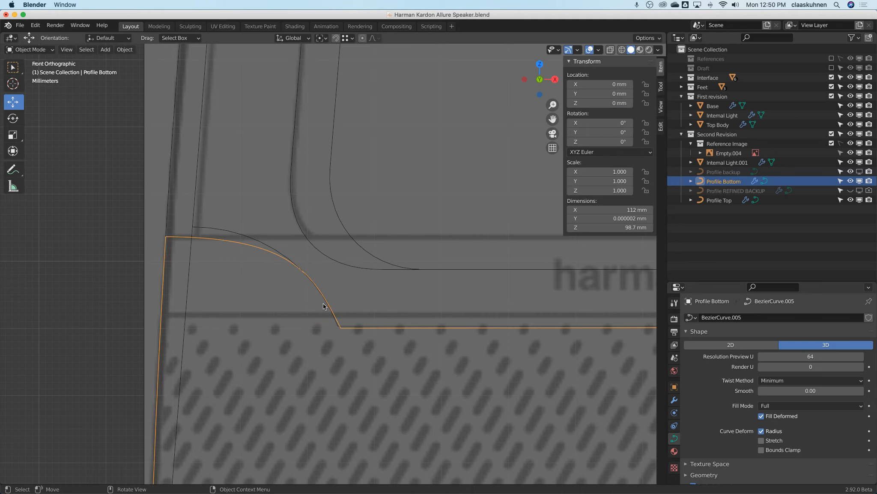
Step: Move the rim point's inner handle slightly outward along X to adjust the recess curve of Profile Bottom, and return to Object Mode
key(Tab)
click(166, 236)
click(293, 237)
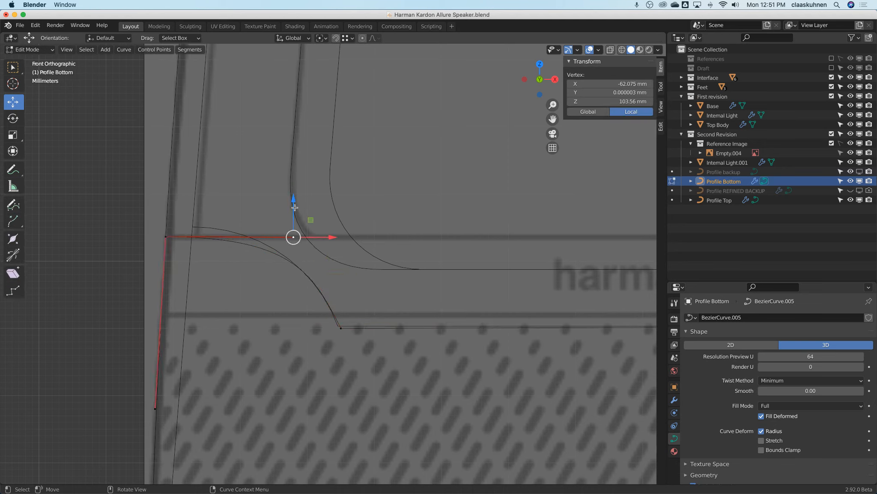
mouse_move(293, 199)
mouse_down()
mouse_move(292, 158)
mouse_move(291, 199)
mouse_up()
mouse_move(332, 237)
mouse_down()
mouse_move(290, 236)
mouse_move(325, 237)
mouse_up()
scroll(338, 241, down, 5)
key(Tab)
scroll(342, 251, down, 2)
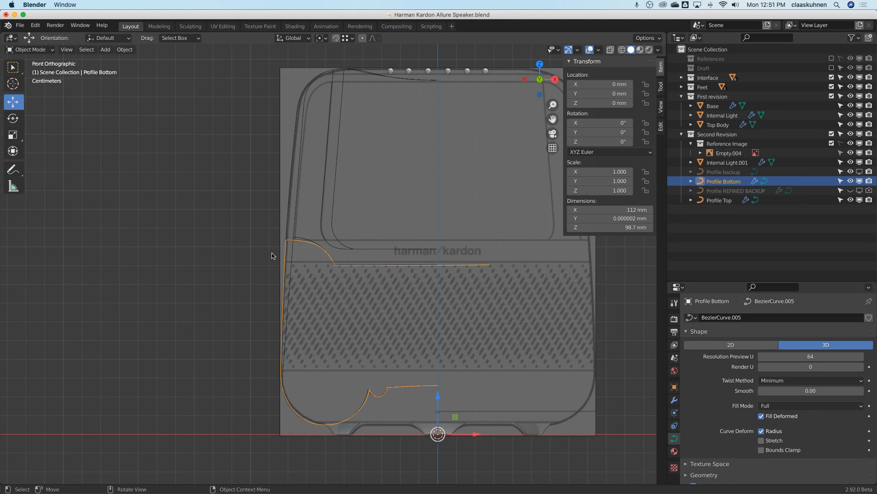
Step: Place the recess end point of Profile Bottom on the centre axis by setting its X to 0 mm
key(Tab)
click(288, 240)
shift+click(336, 267)
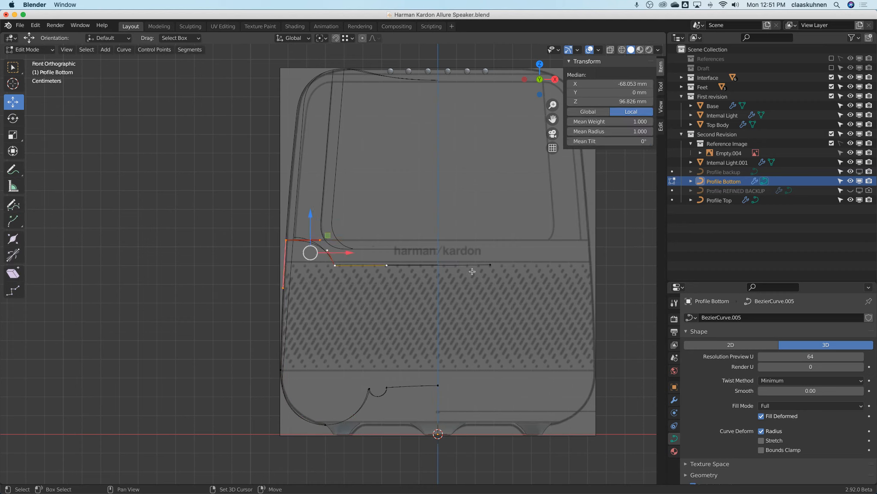
shift+click(490, 264)
click(490, 264)
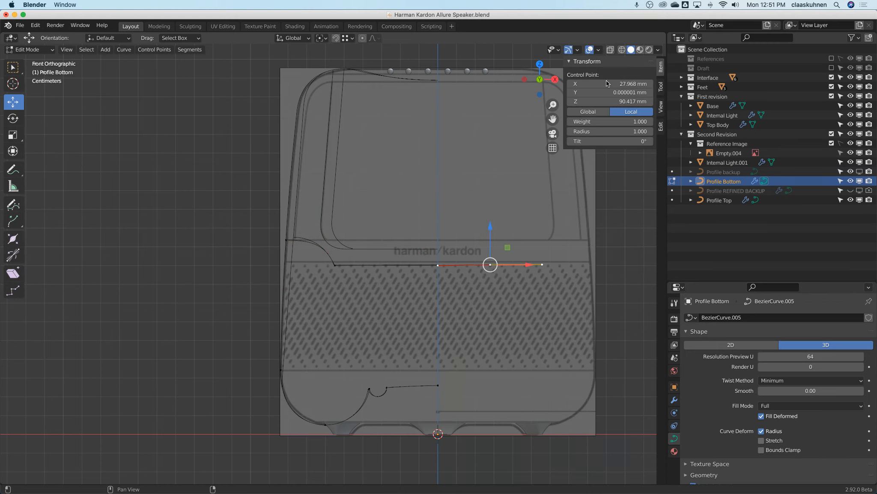
click(597, 99)
key(Return)
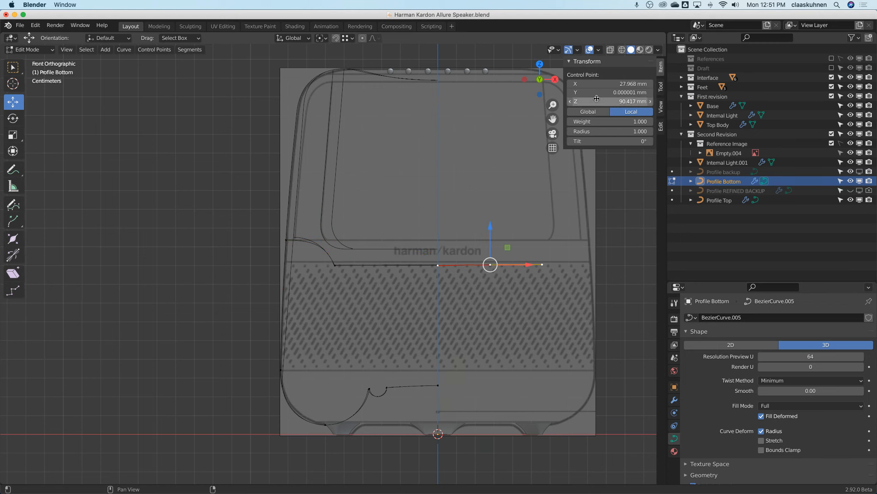
click(597, 85)
text(0)
key(Return)
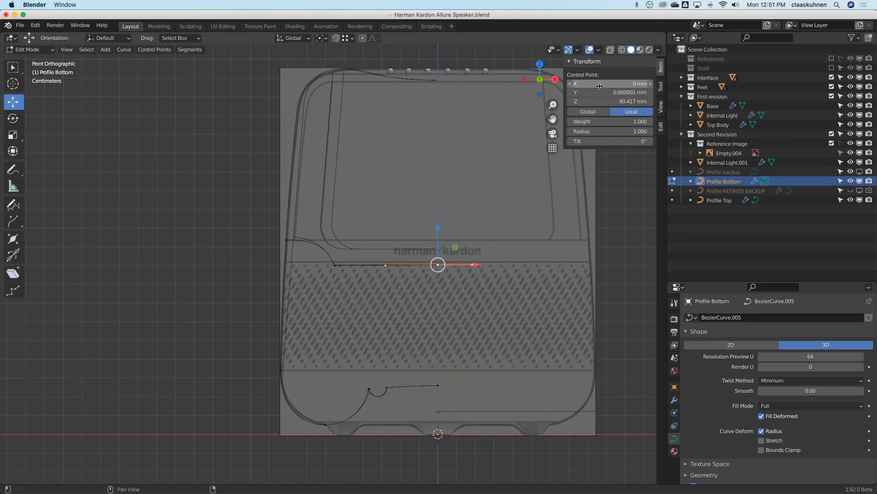
Step: Separate the recess segment, from the rim point through the corner to the end point, into its own curve object
key(ctrl+l)
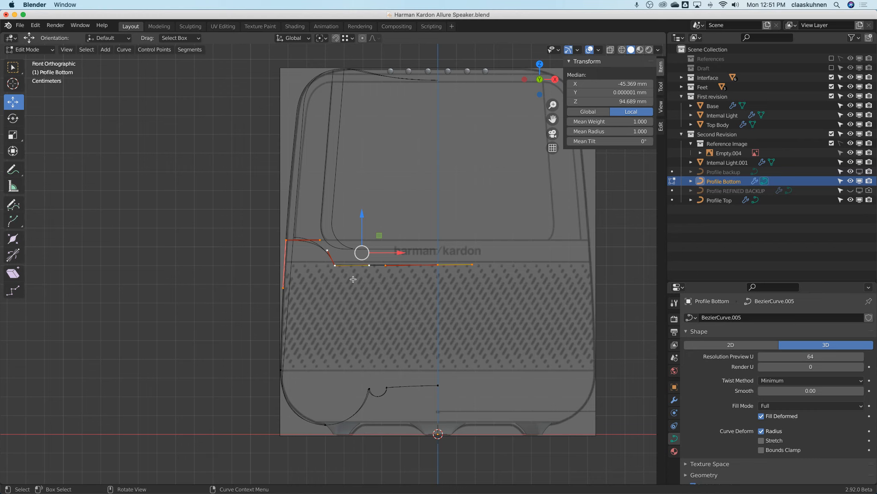
key(p)
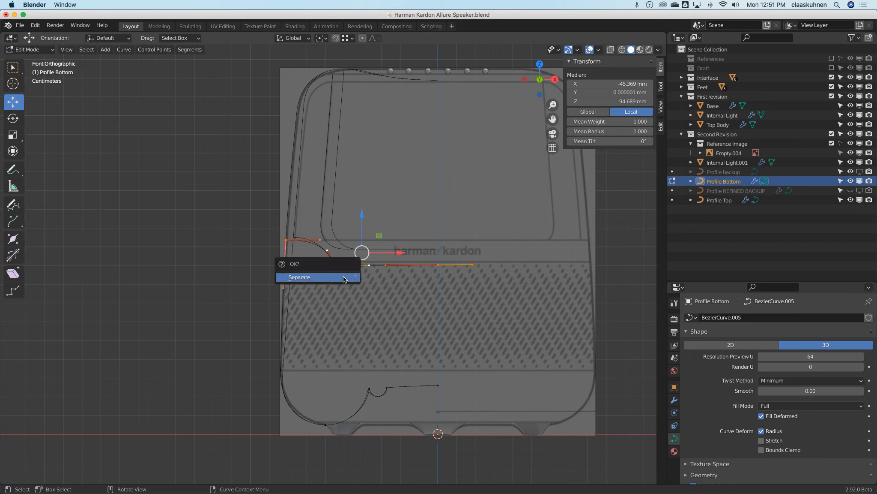
click(343, 276)
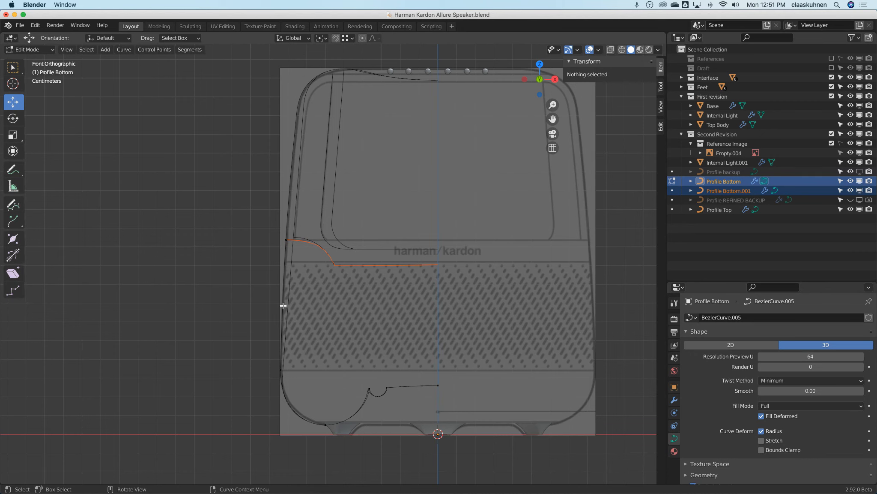
Step: Return to Object Mode and join the separated recess curve back into Profile Bottom
key(Tab)
click(286, 247)
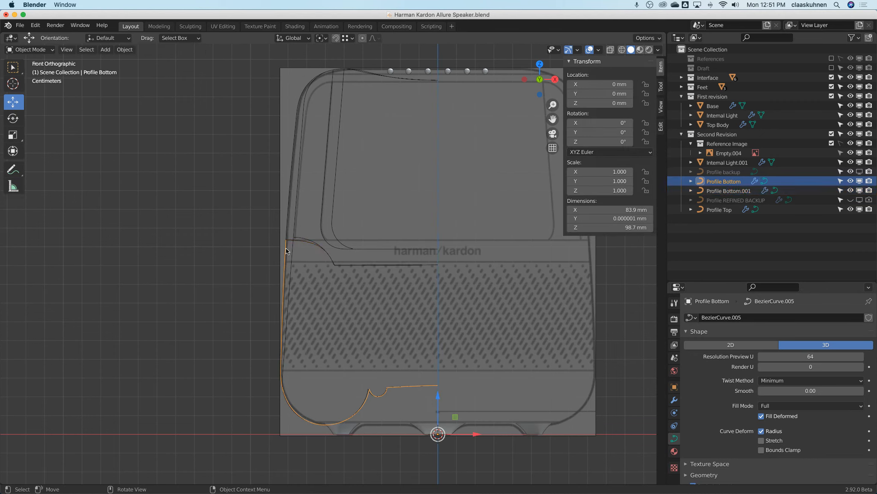
click(298, 241)
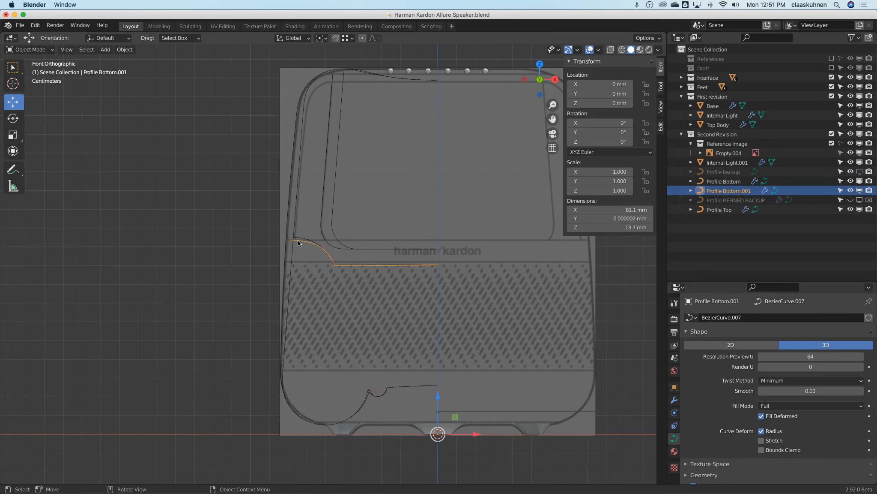
shift+click(298, 242)
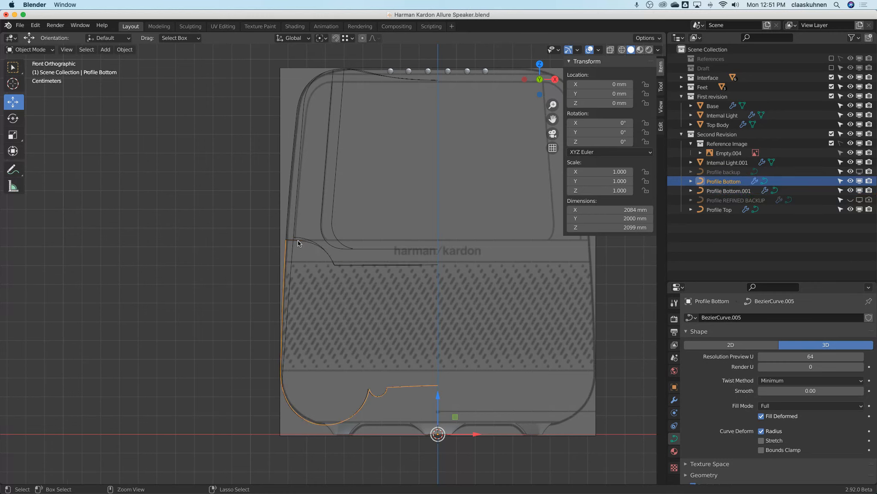
key(ctrl+j)
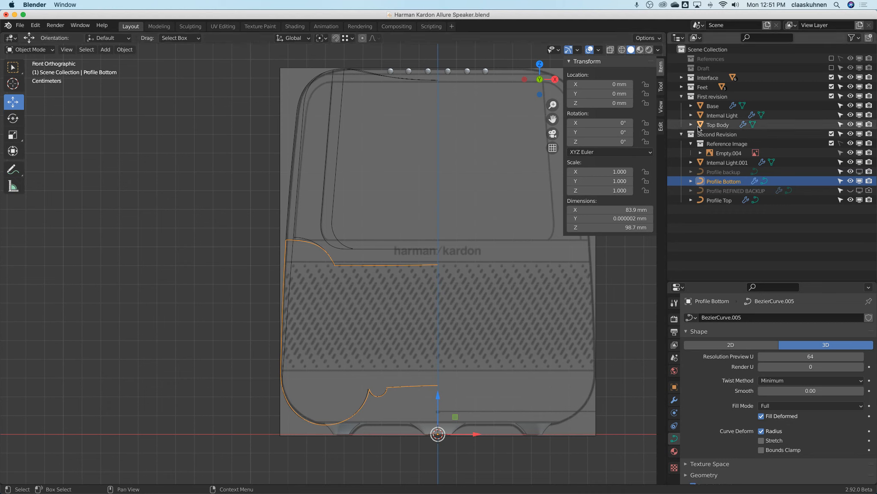
Step: Exclude the First revision collection and enable the viewport display of Profile Bottom's Screw modifier
click(832, 96)
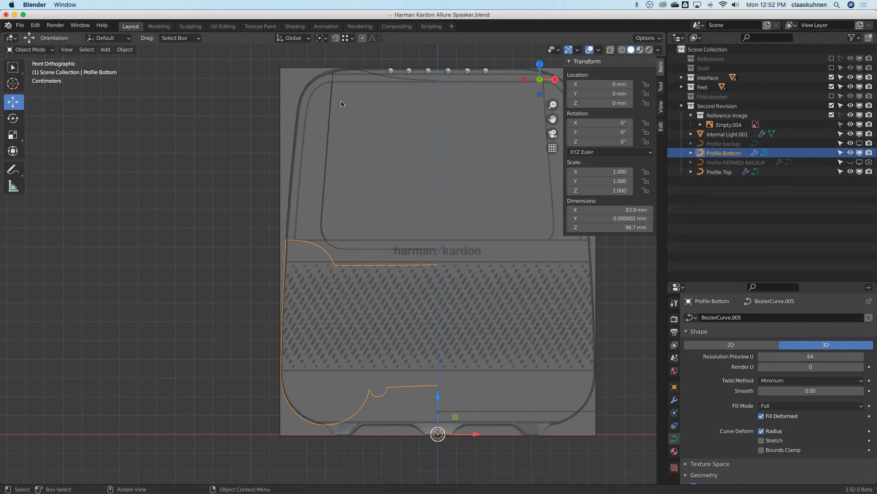
click(331, 100)
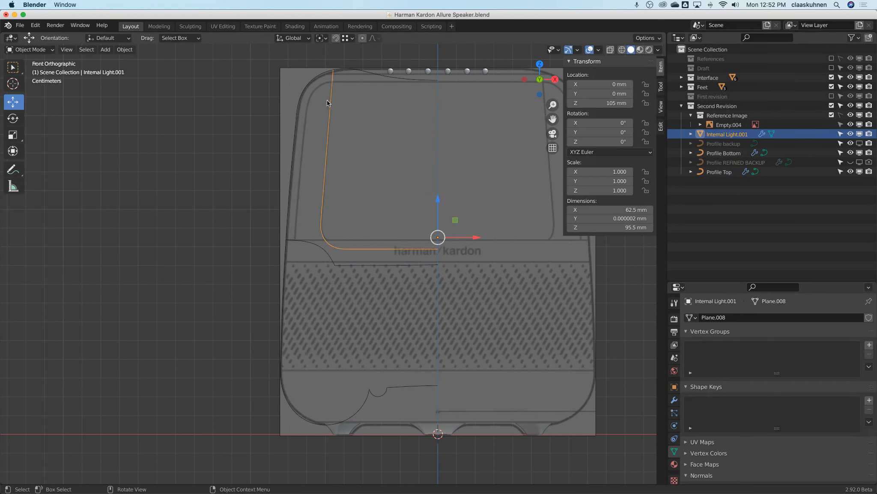
click(314, 78)
middle_drag(314, 78, 336, 202)
middle_drag(423, 204, 355, 213)
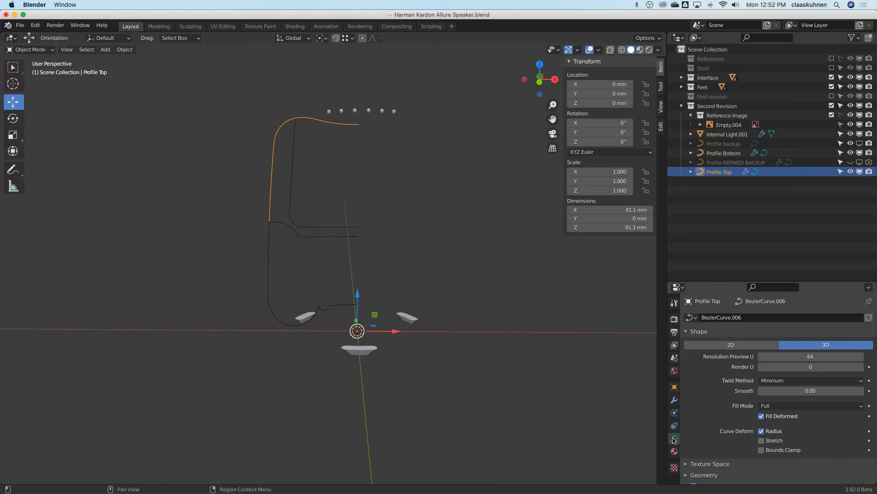
click(282, 222)
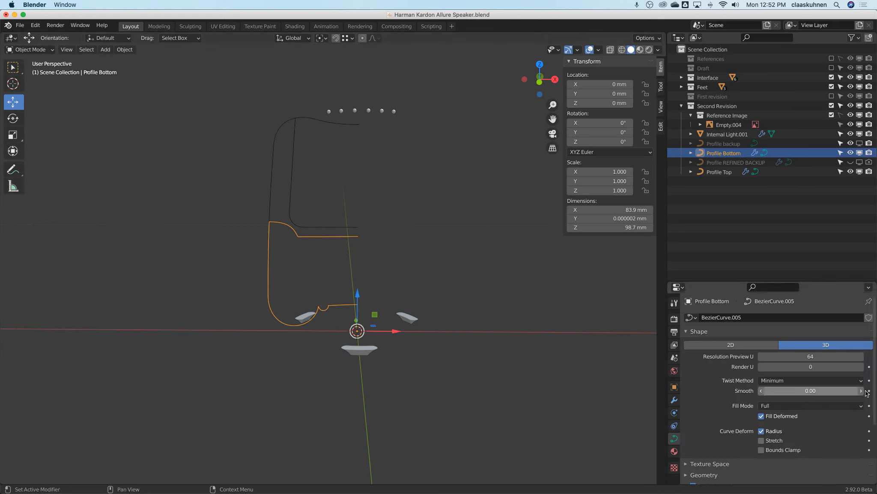
click(674, 399)
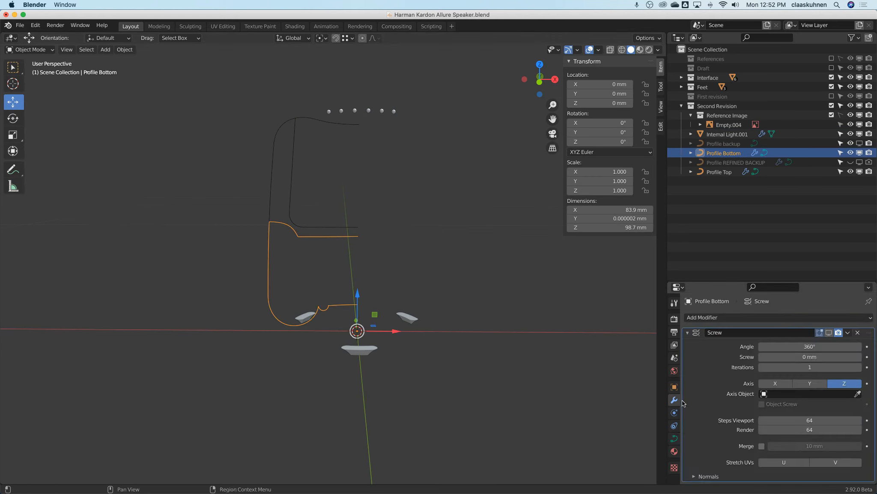
click(824, 333)
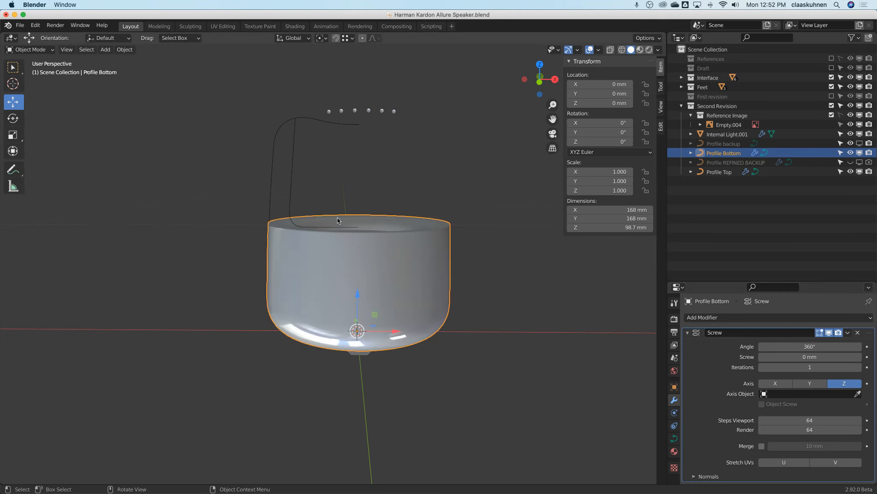
Step: Enable the viewport display of Internal Light.001's Screw modifier and set its render steps to 64
click(299, 152)
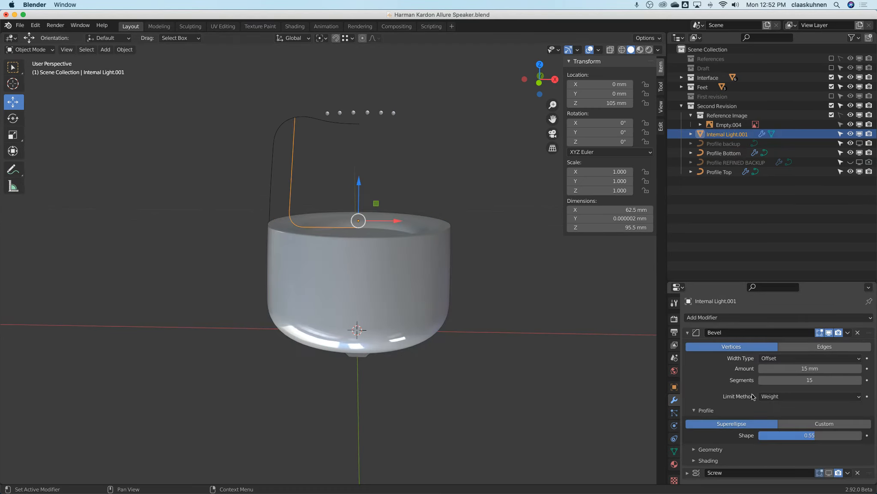
click(687, 333)
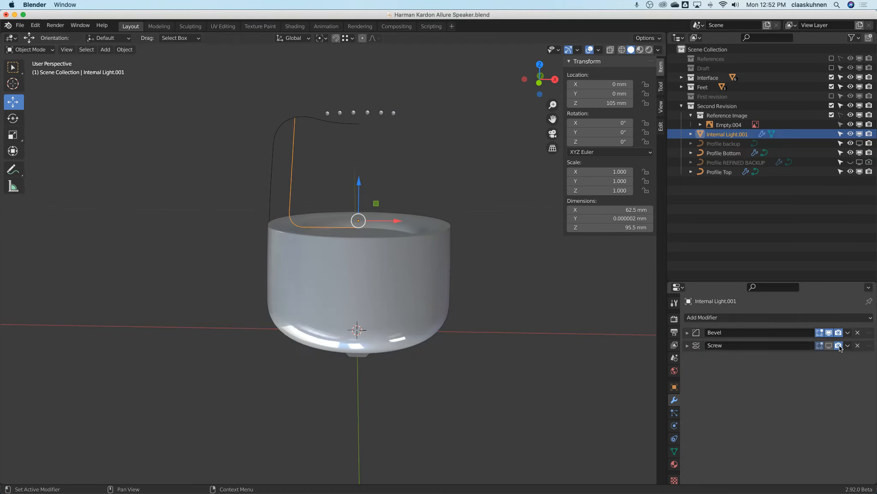
click(829, 345)
click(687, 346)
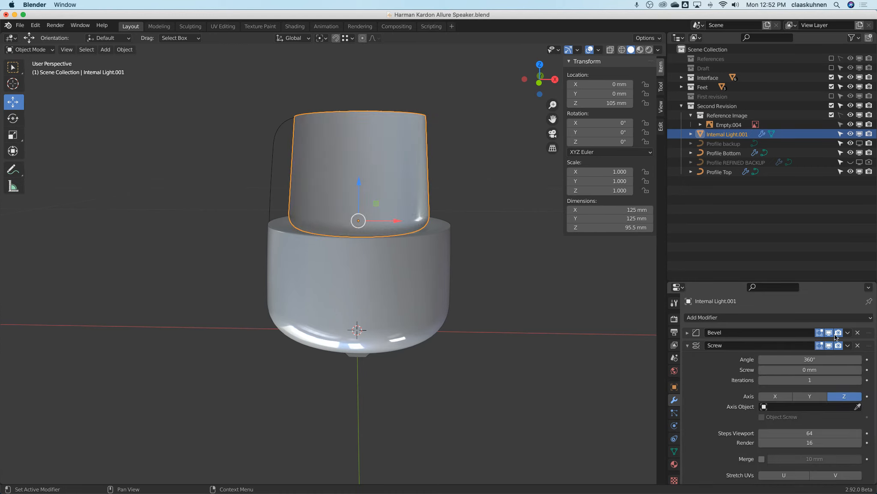
click(816, 442)
text(64)
key(Return)
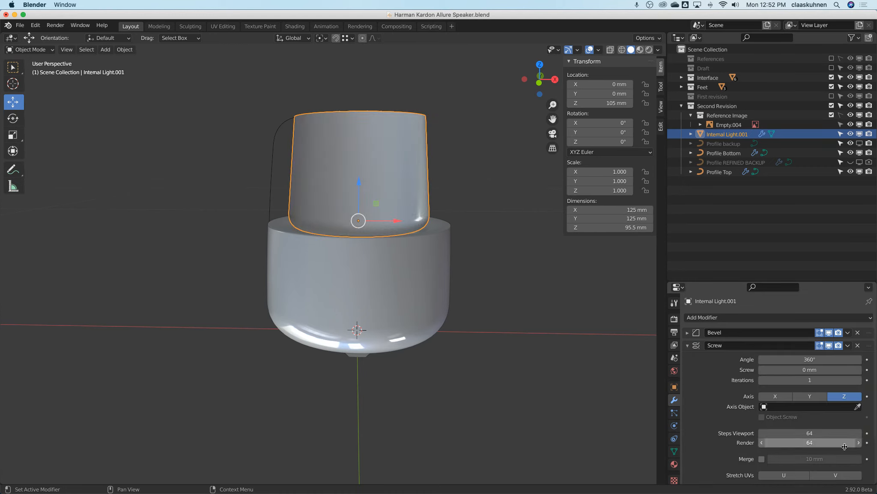
Step: Enable the viewport display of Profile Top's Screw modifier and deselect everything
click(299, 262)
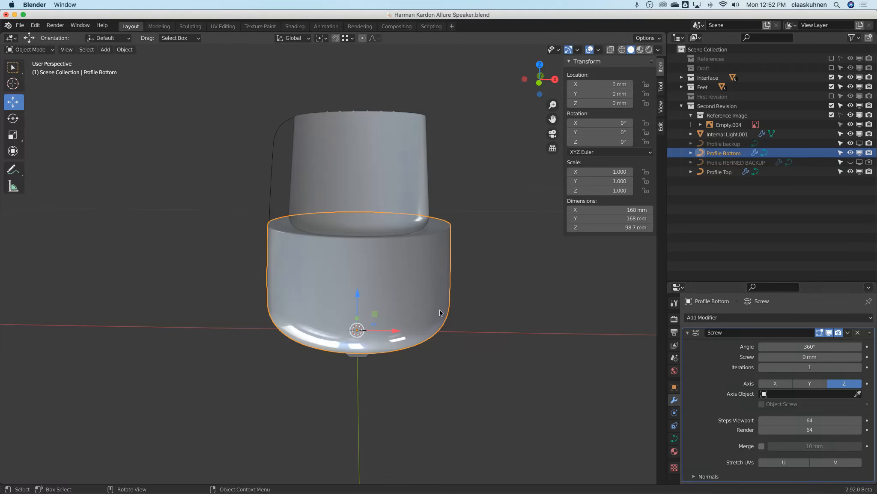
click(278, 138)
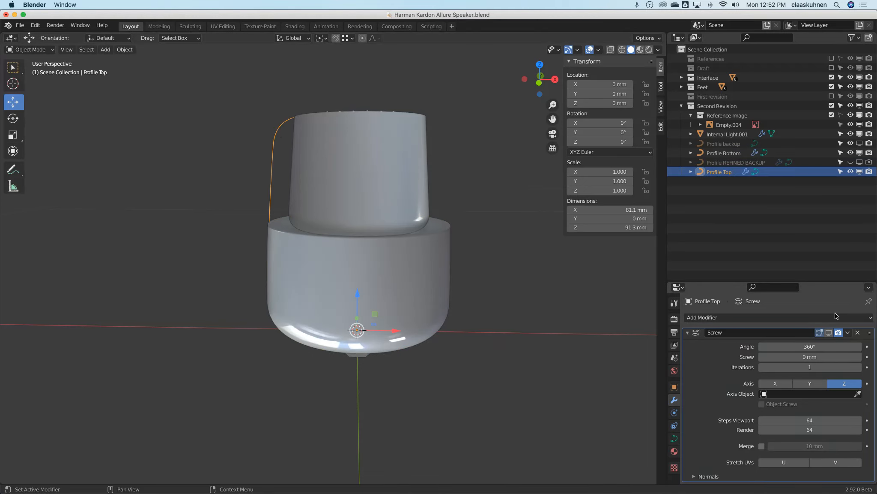
click(829, 333)
middle_drag(376, 261, 380, 215)
key(alt+a)
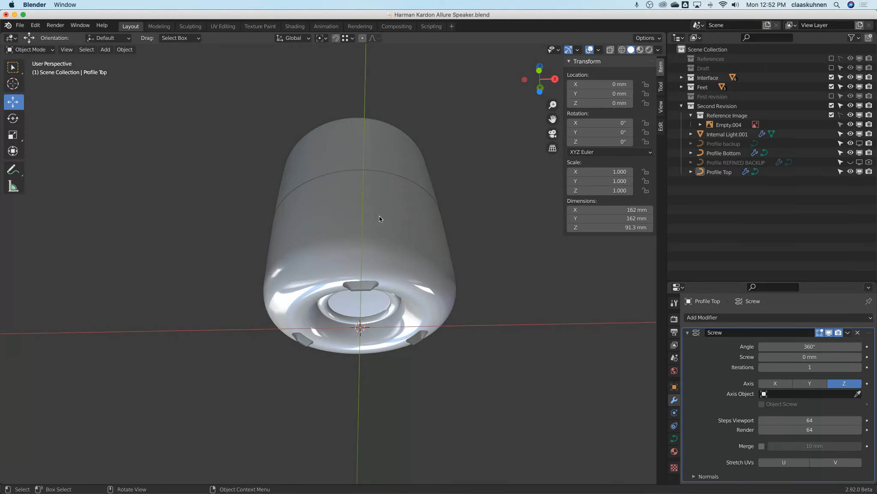
Step: Examine the seam between the top and bottom bodies in front view and compare the curve settings of both profiles
key(KP_1)
scroll(379, 215, up, 10)
key(z)
key(z)
scroll(299, 324, down, 5)
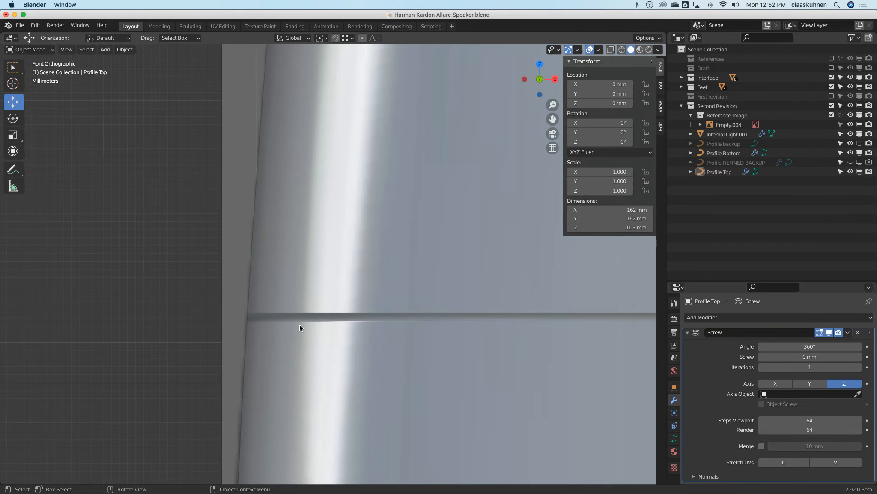
click(312, 329)
click(674, 438)
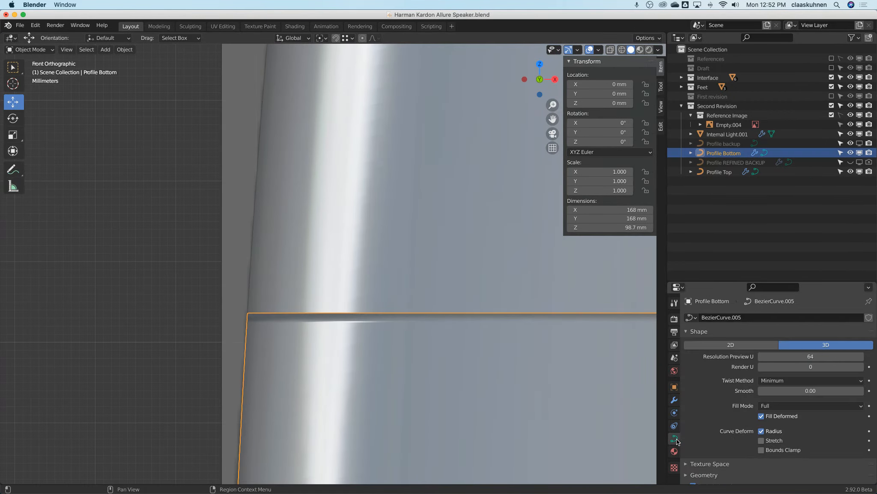
scroll(703, 433, down, 5)
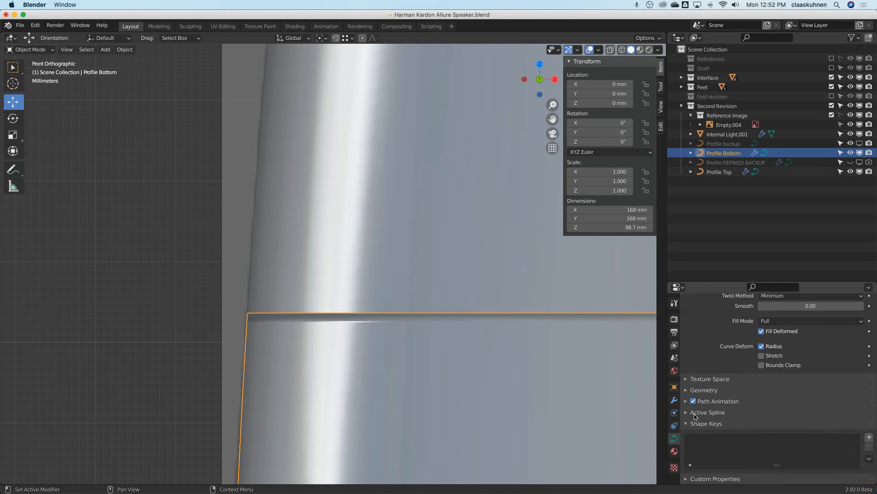
scroll(685, 424, up, 5)
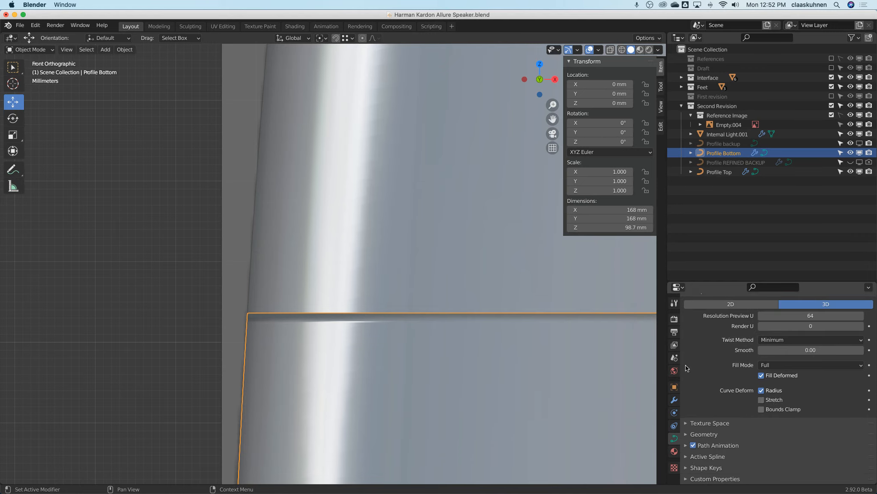
click(687, 331)
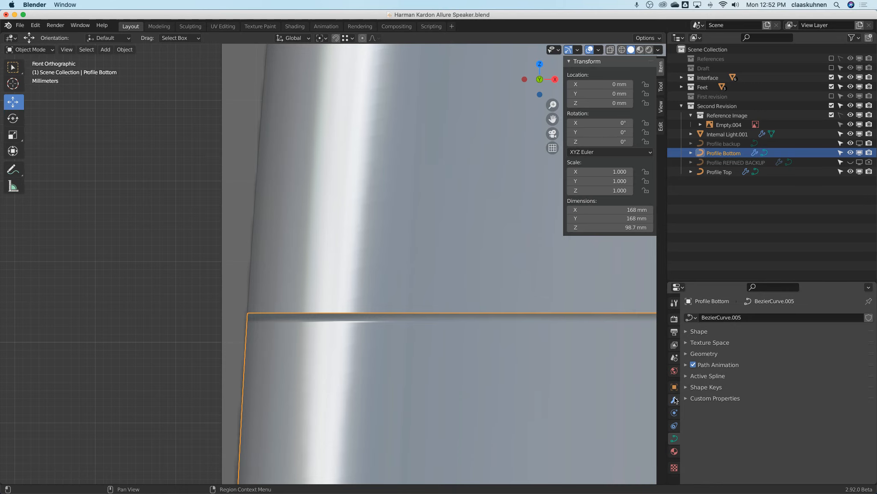
click(293, 246)
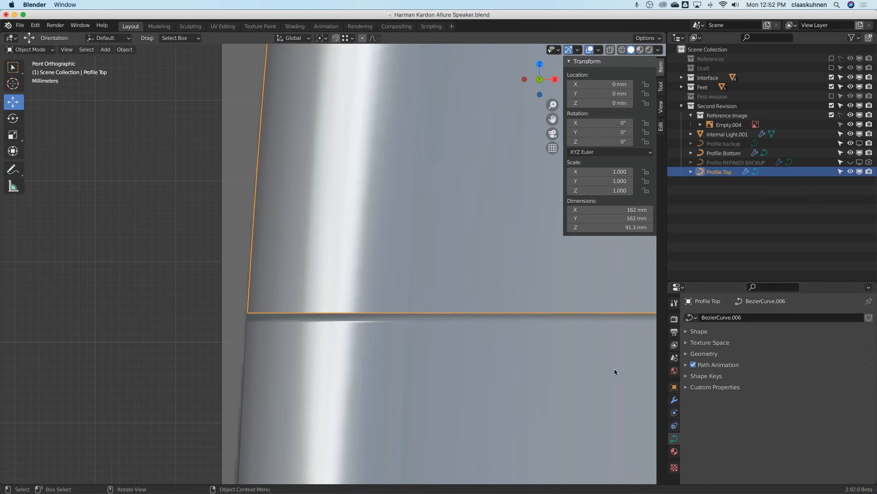
Step: Check the Screw modifiers of Profile Bottom and Profile Top and deselect everything
click(453, 373)
scroll(380, 229, down, 5)
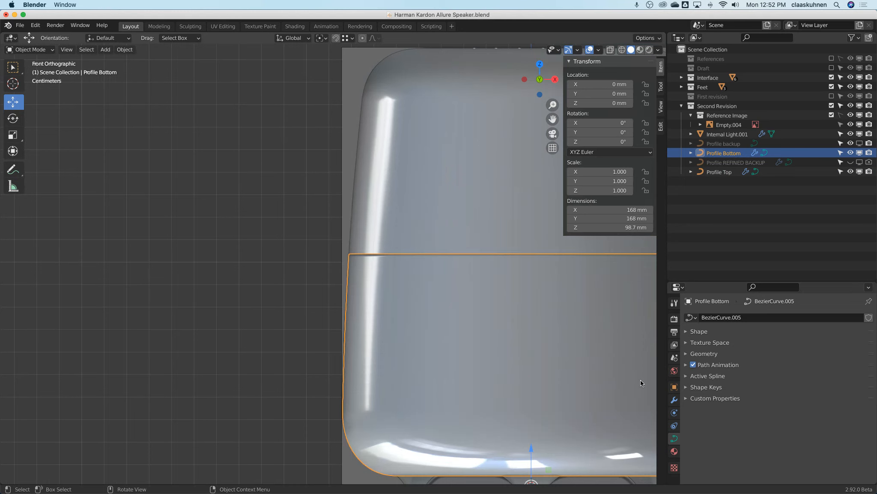
click(674, 400)
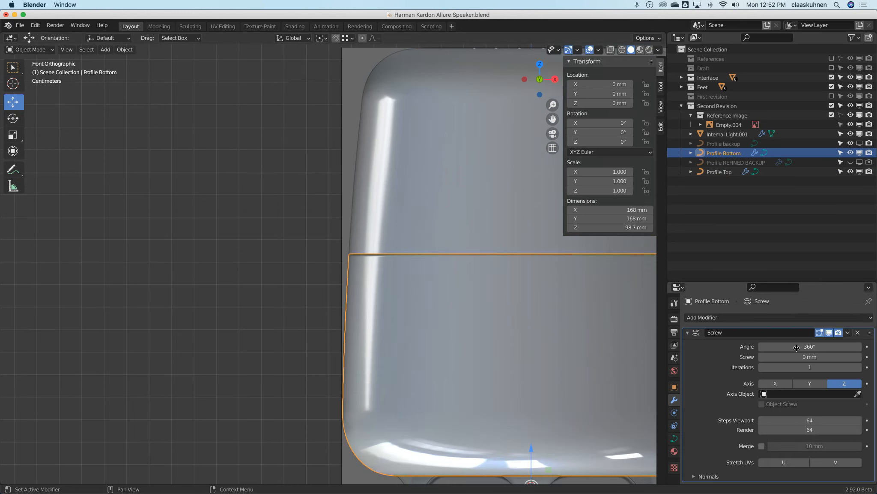
click(753, 318)
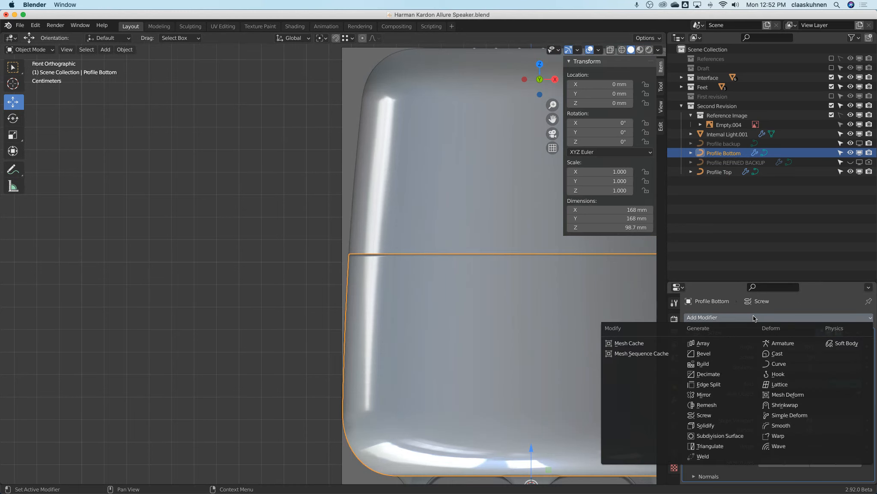
click(710, 384)
click(452, 207)
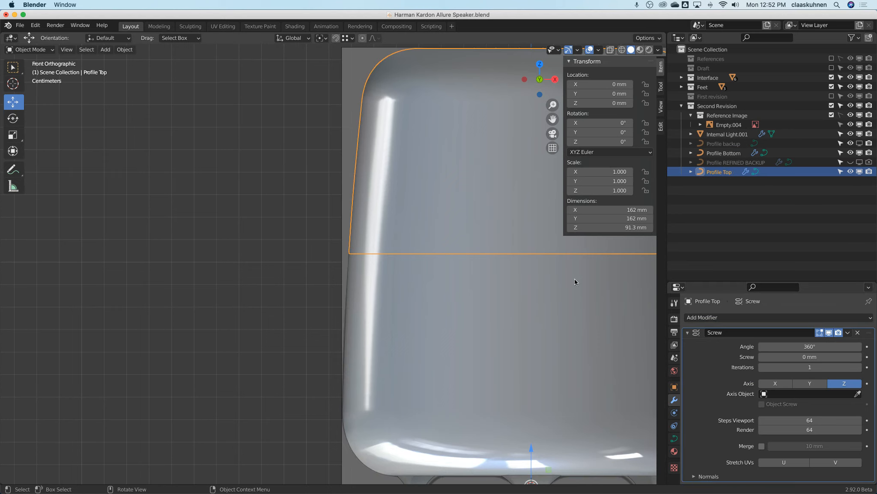
scroll(369, 167, down, 5)
key(alt+a)
mouse_move(409, 141)
middle_down()
mouse_move(410, 225)
mouse_move(383, 191)
mouse_move(339, 176)
mouse_move(362, 53)
mouse_move(302, 105)
mouse_move(413, 139)
mouse_move(417, 150)
middle_up()
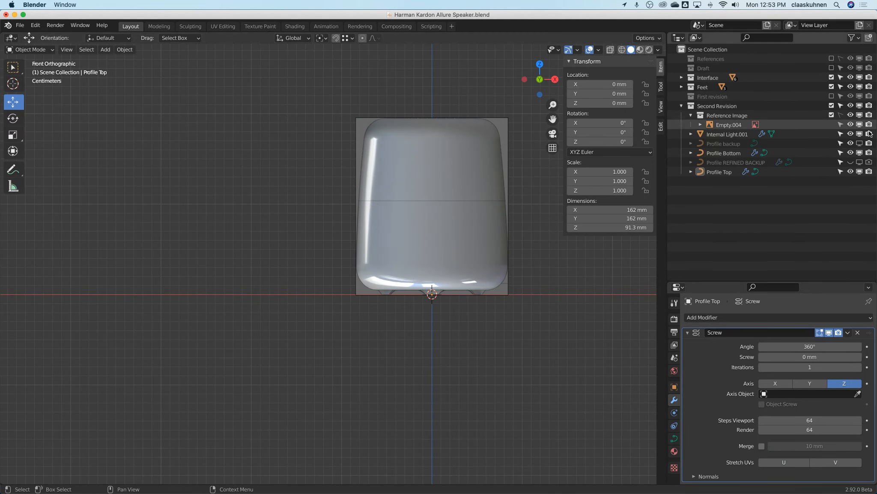
Step: Exclude the Reference Image collection from the view layer and select Profile Top
click(833, 116)
scroll(324, 230, right, 5)
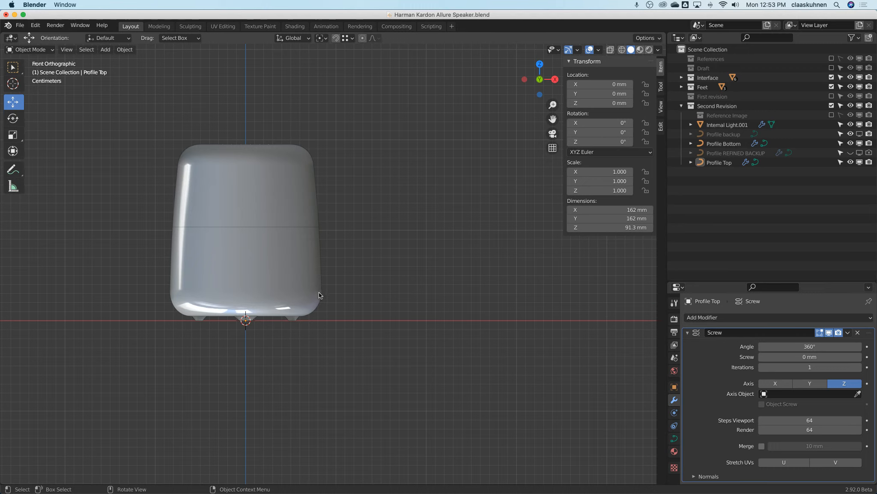
mouse_move(323, 183)
middle_down()
mouse_move(296, 181)
mouse_move(290, 267)
mouse_move(314, 224)
mouse_move(300, 290)
mouse_move(309, 232)
mouse_move(296, 163)
mouse_move(295, 216)
mouse_move(330, 163)
middle_up()
scroll(300, 205, up, 7)
click(308, 190)
scroll(309, 191, down, 6)
Step: Examine the upper control points of Profile Top in front wireframe view with its Screw modifier's viewport display disabled
key(Tab)
key(shift+z)
key(KP_1)
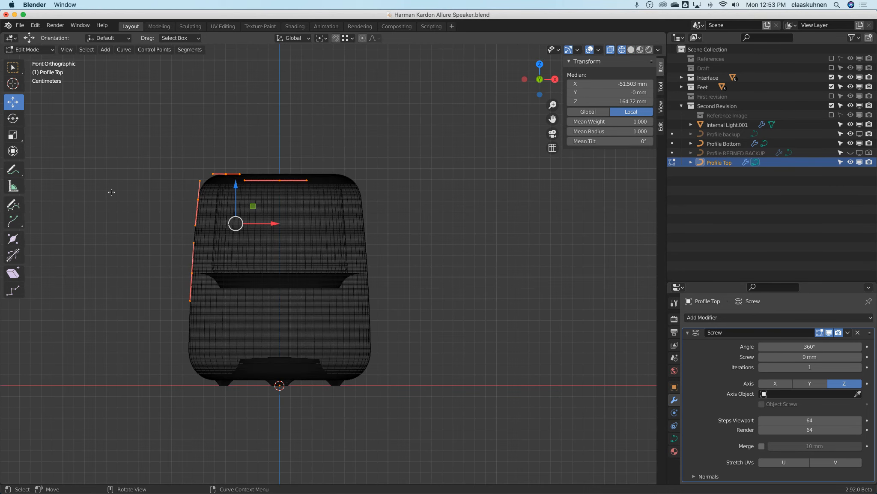
scroll(120, 191, up, 7)
shift+middle_drag(313, 152, 140, 197)
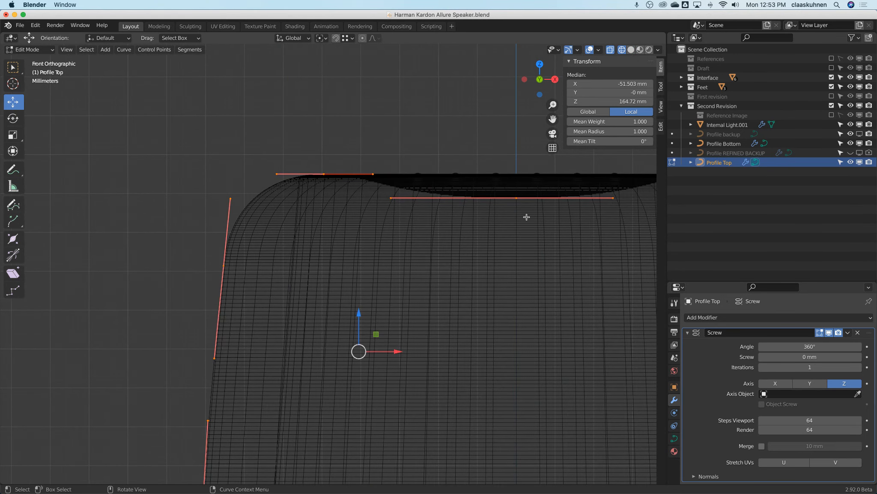
click(829, 332)
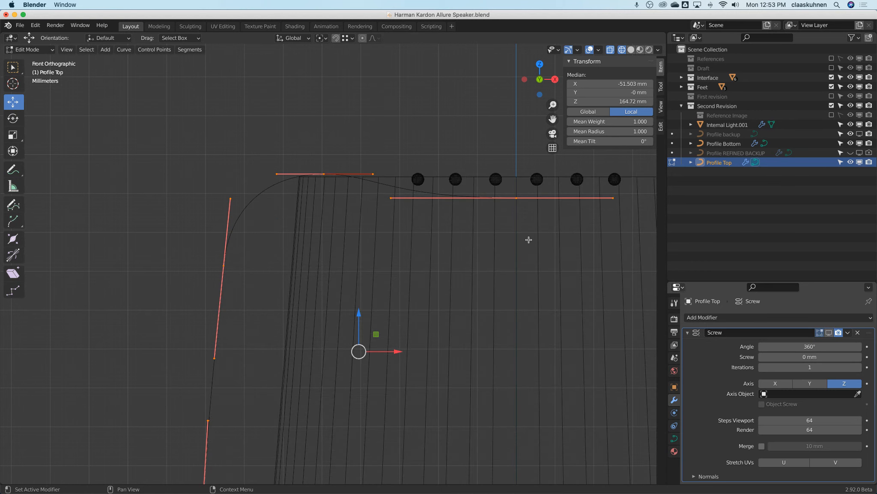
key(Tab)
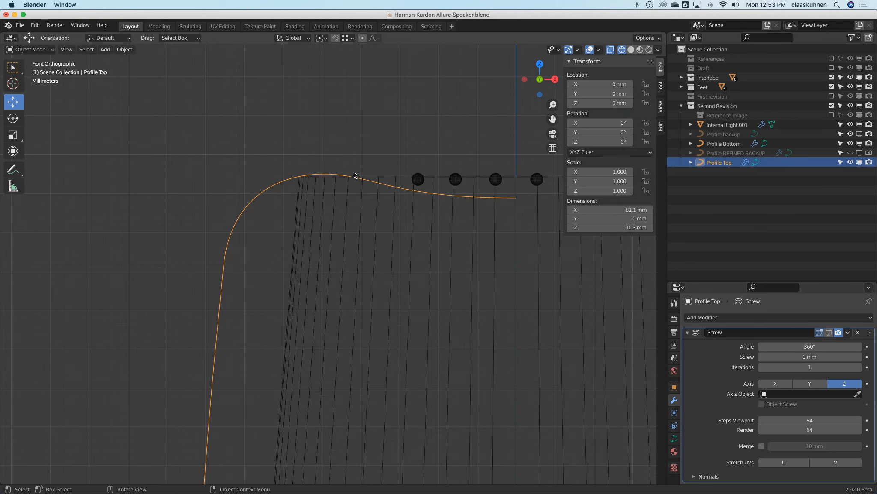
key(Tab)
click(324, 173)
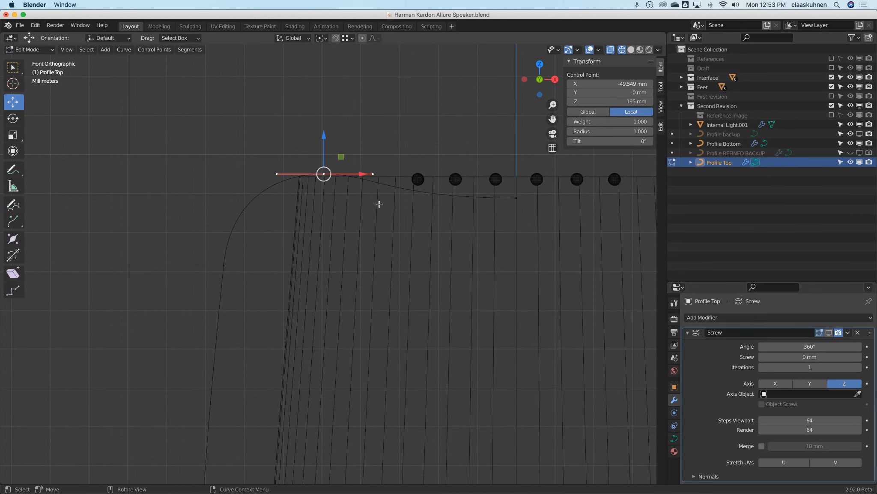
click(519, 206)
key(Tab)
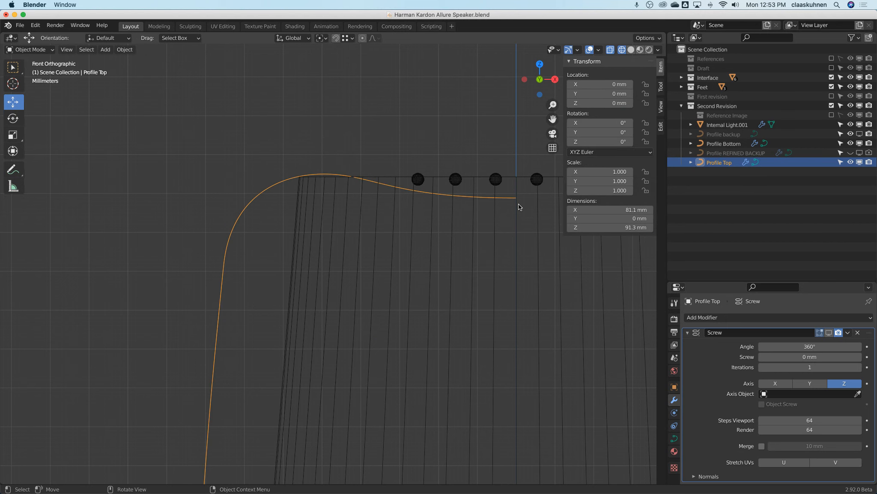
Step: Re-enable the viewport display of Profile Top's Screw modifier, return to solid shading and collapse the modifier
scroll(458, 214, down, 5)
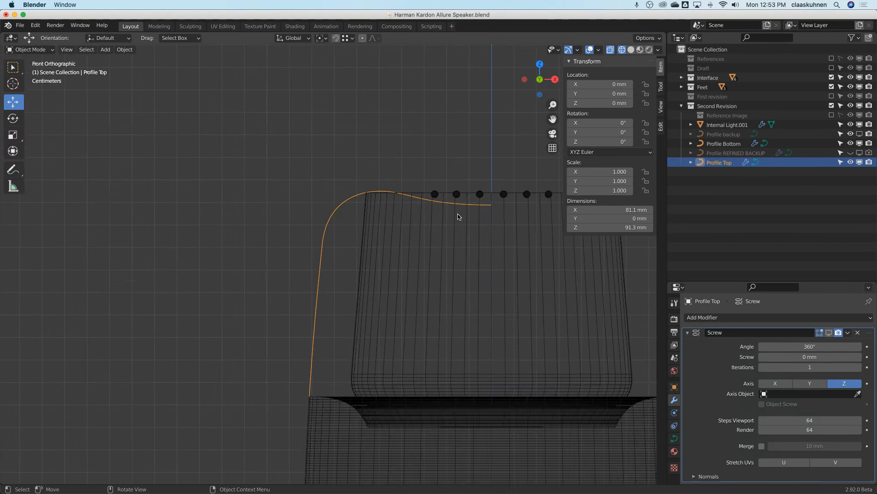
click(823, 333)
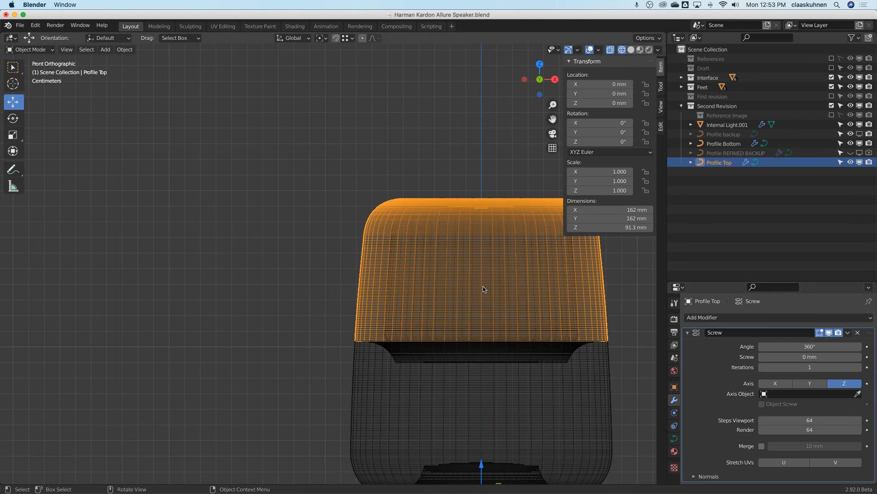
key(shift+z)
mouse_move(509, 297)
middle_down()
mouse_move(467, 268)
mouse_move(347, 239)
middle_up()
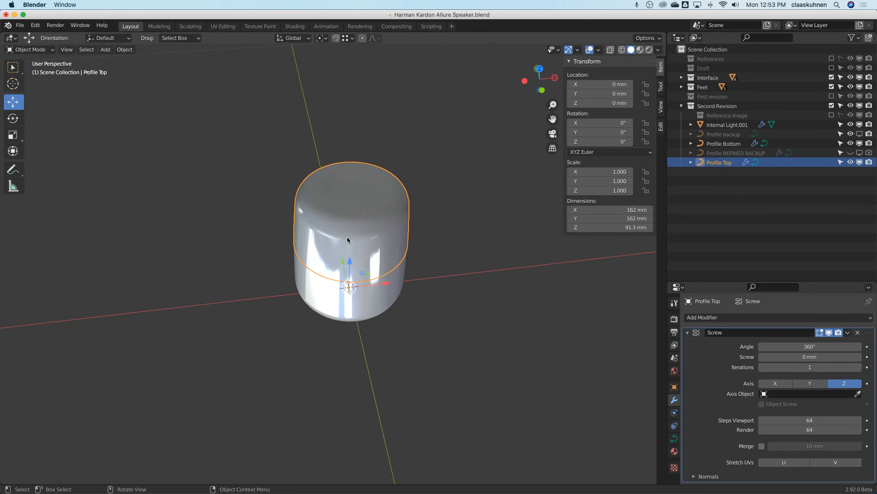
key(KP_1)
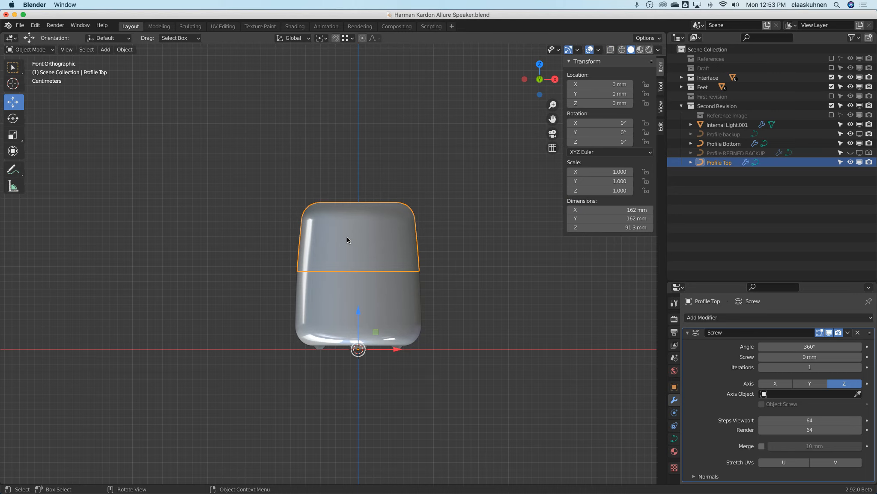
middle_drag(510, 164, 642, 319)
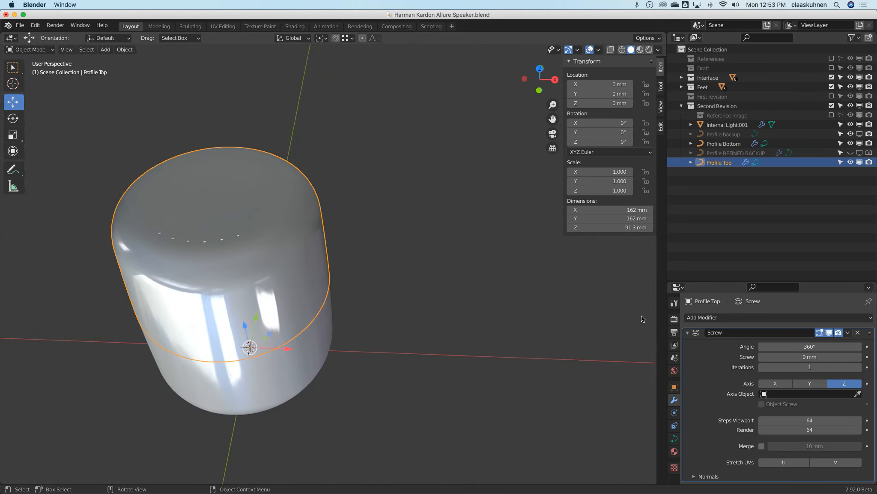
click(687, 332)
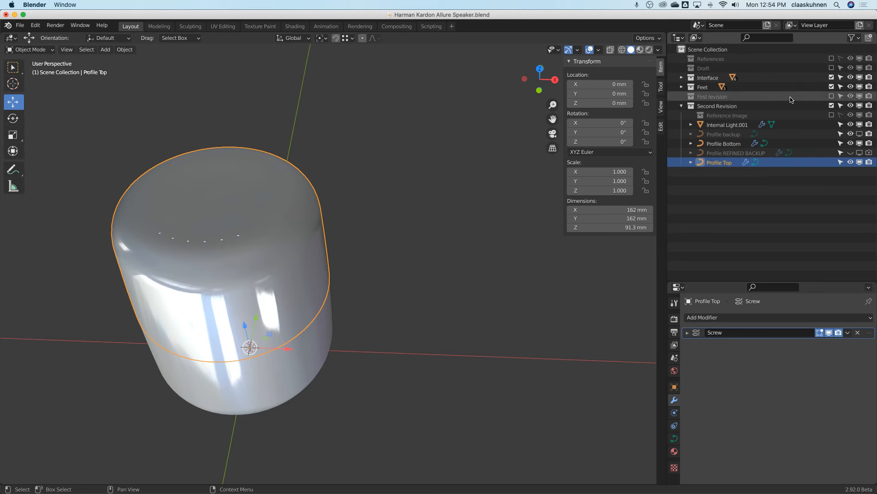
Step: Exclude the Second Revision collection and include Draft, checking the contents of First revision and Interface for the groove geometry
click(832, 106)
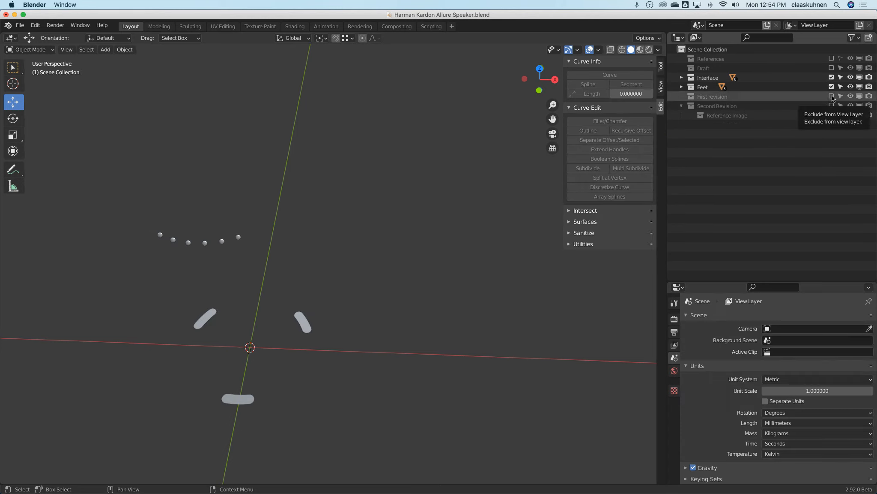
click(831, 96)
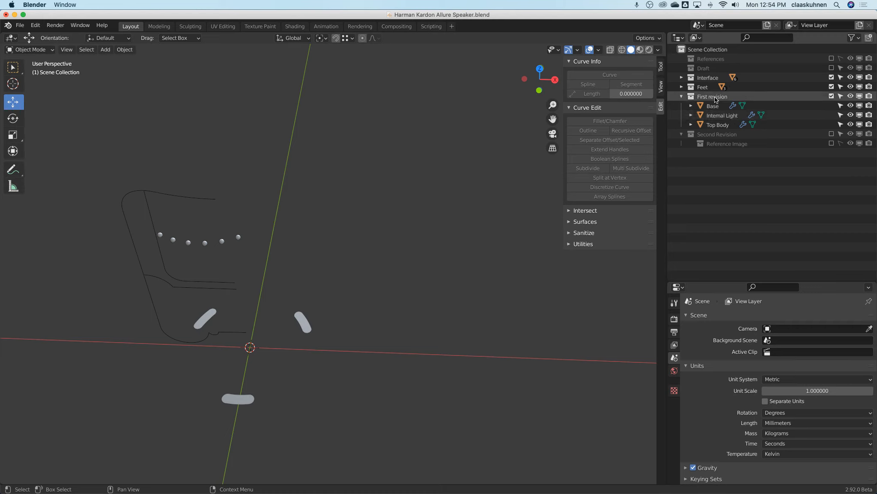
click(681, 77)
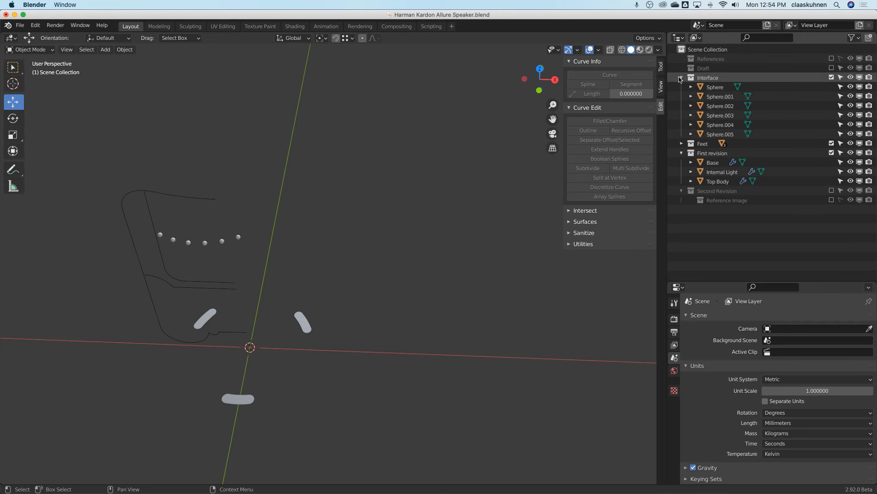
click(681, 78)
click(830, 68)
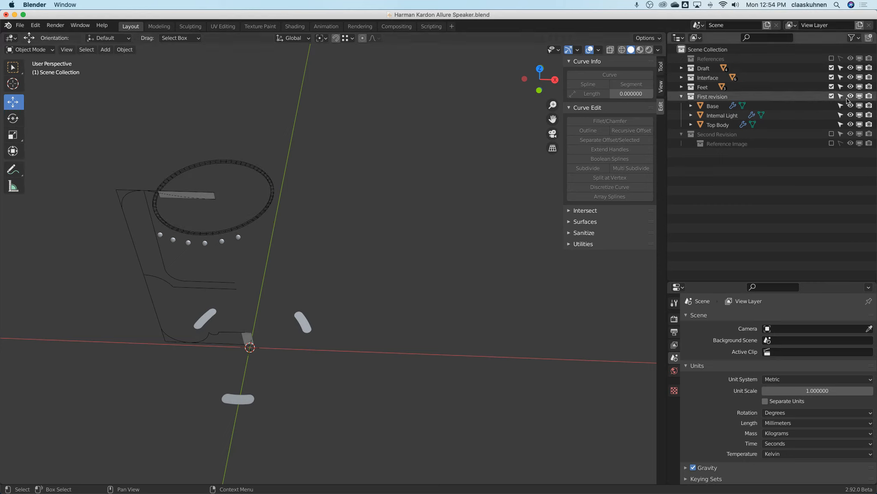
click(831, 96)
Step: Select the circular Groove object from the Draft collection and inspect it in front view
scroll(195, 157, up, 4)
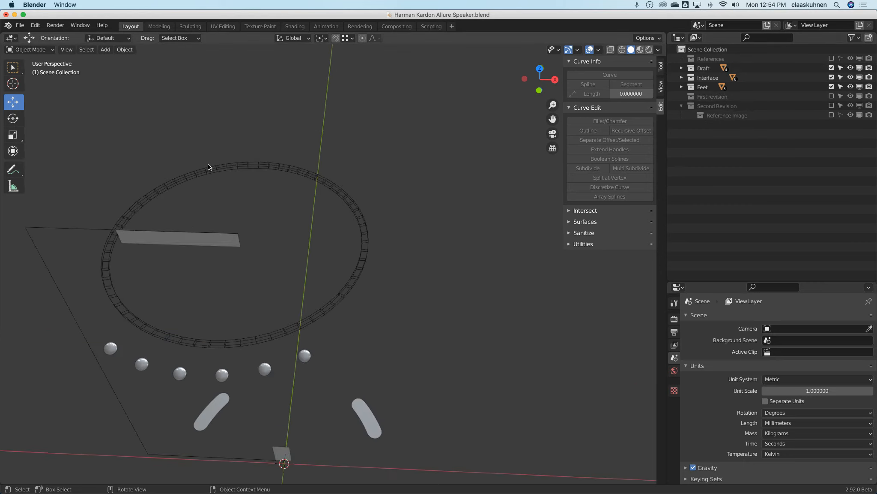
click(209, 172)
scroll(209, 173, down, 2)
key(KP_1)
shift+middle_drag(190, 236, 309, 190)
scroll(200, 291, up, 5)
scroll(262, 221, down, 3)
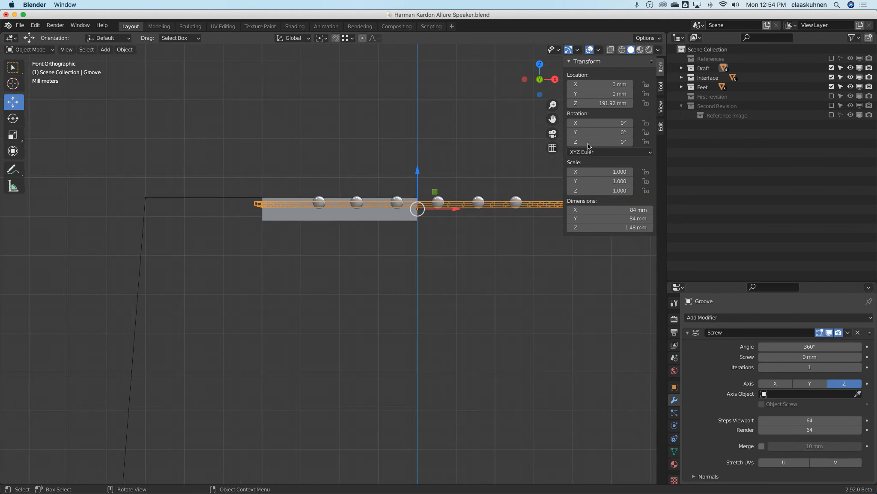
Step: Include the Second Revision collection and select only the Groove against Profile Top in front wireframe view
click(833, 106)
scroll(285, 170, down, 1)
middle_drag(285, 171, 275, 200)
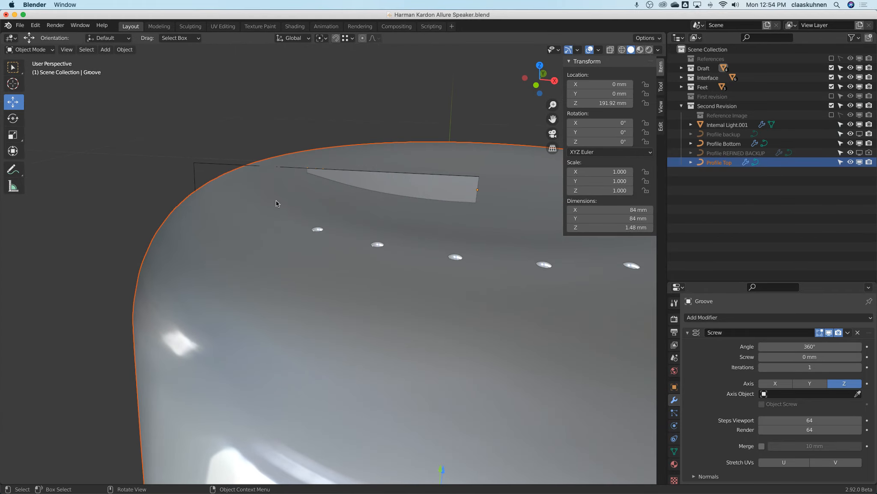
key(shift+z)
scroll(299, 201, up, 2)
key(KP_1)
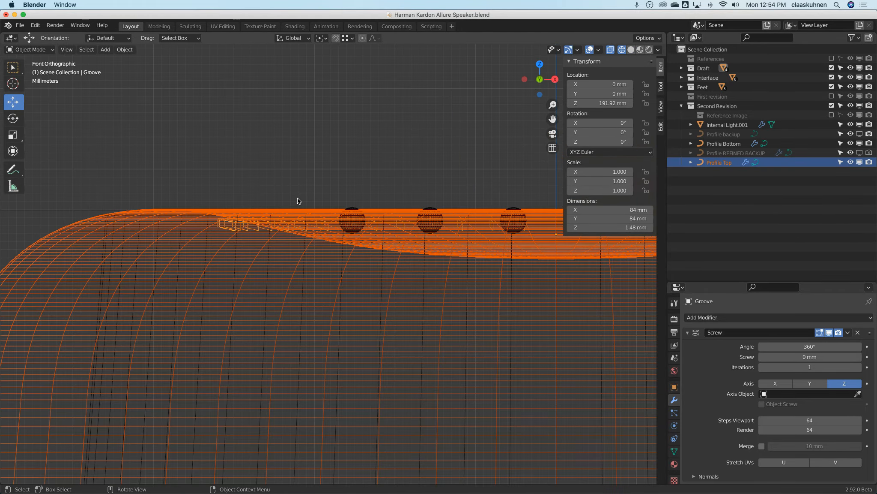
scroll(335, 265, up, 3)
scroll(165, 186, down, 2)
scroll(315, 230, up, 2)
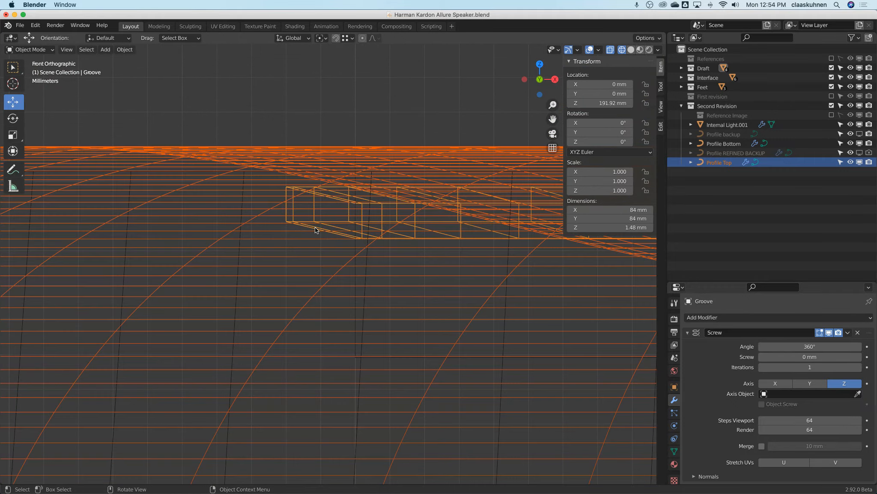
click(310, 221)
click(312, 222)
scroll(313, 222, down, 10)
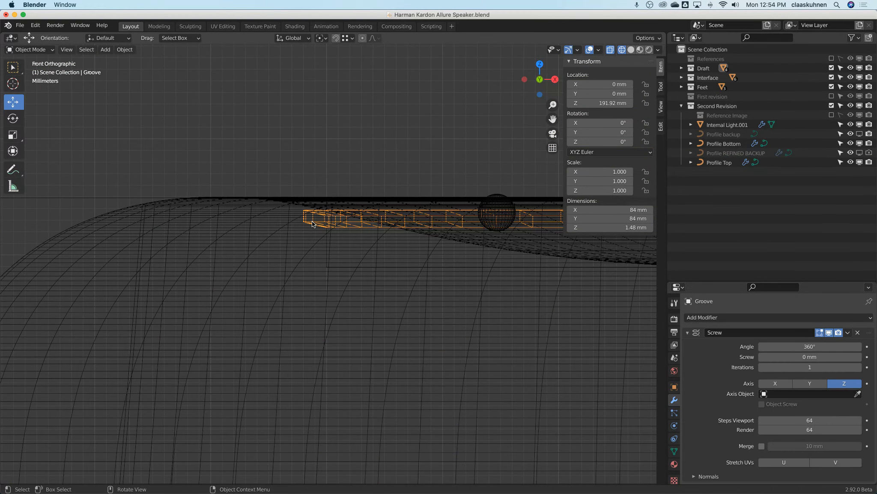
Step: Duplicate the Groove in place and move the copy to the Second Revision collection
key(shift+d)
key(Escape)
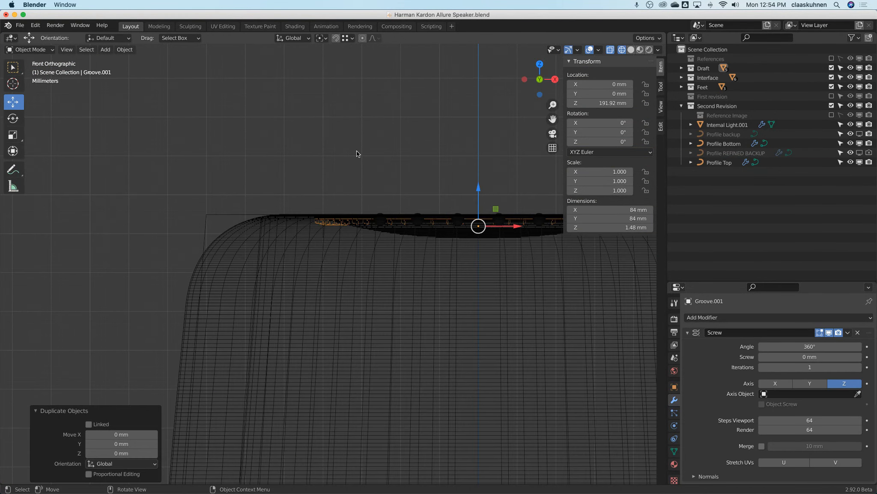
key(m)
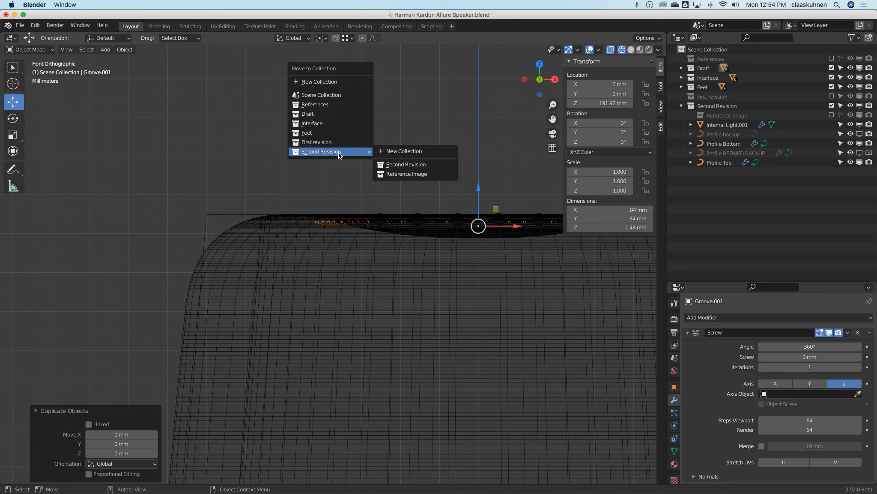
click(412, 164)
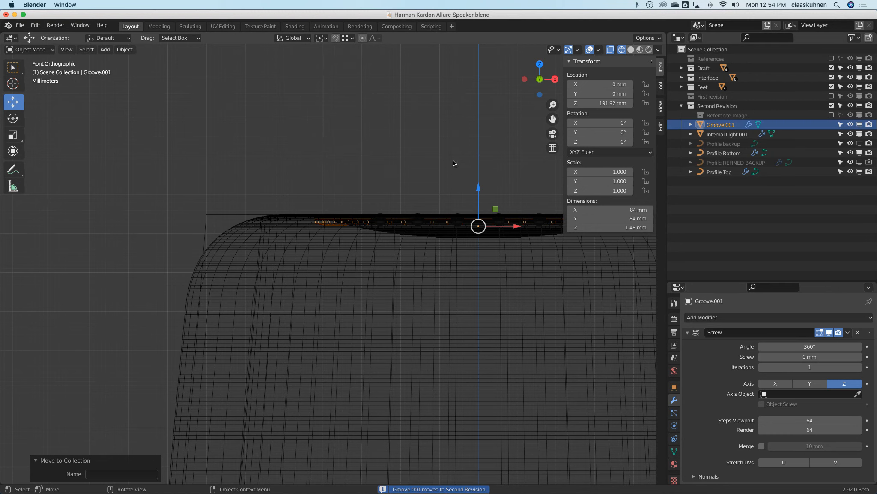
Step: Exclude the Draft, Interface and Feet collections from the view layer
click(832, 68)
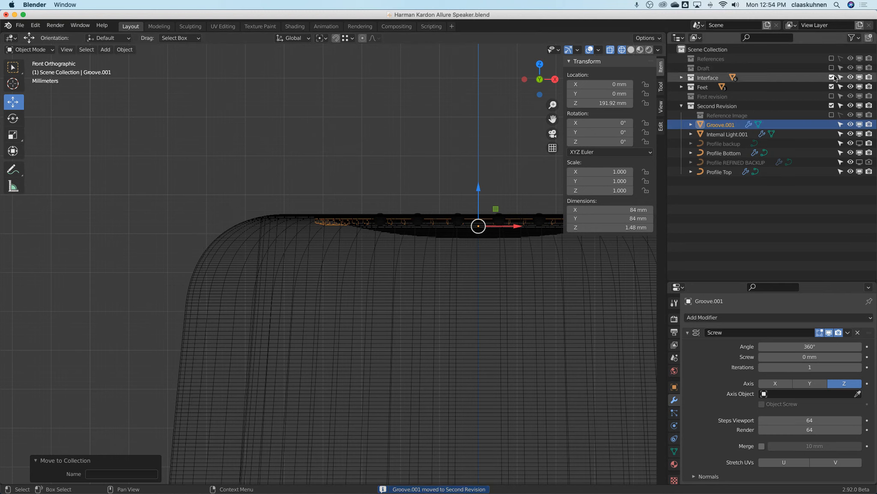
click(832, 77)
click(832, 87)
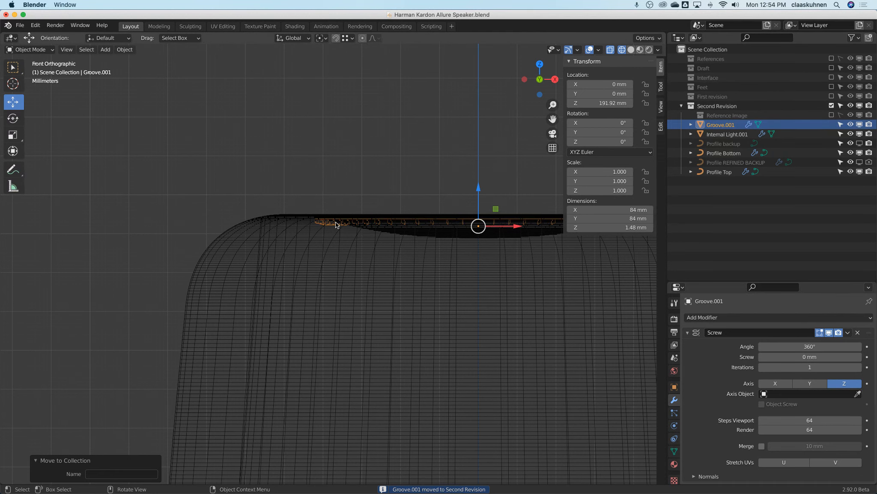
Step: Move the entire Groove.001 cross-section up along Z so it meets the speaker's top surface
scroll(337, 221, down, 5)
key(Tab)
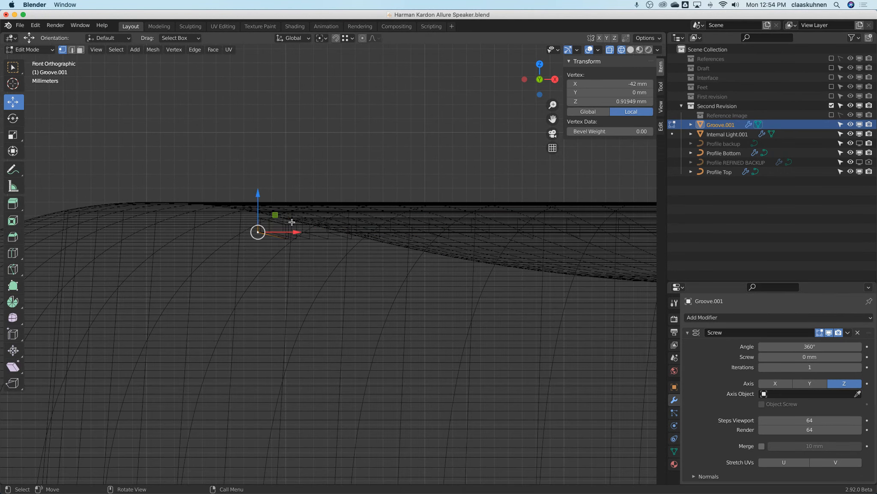
key(a)
scroll(274, 218, up, 3)
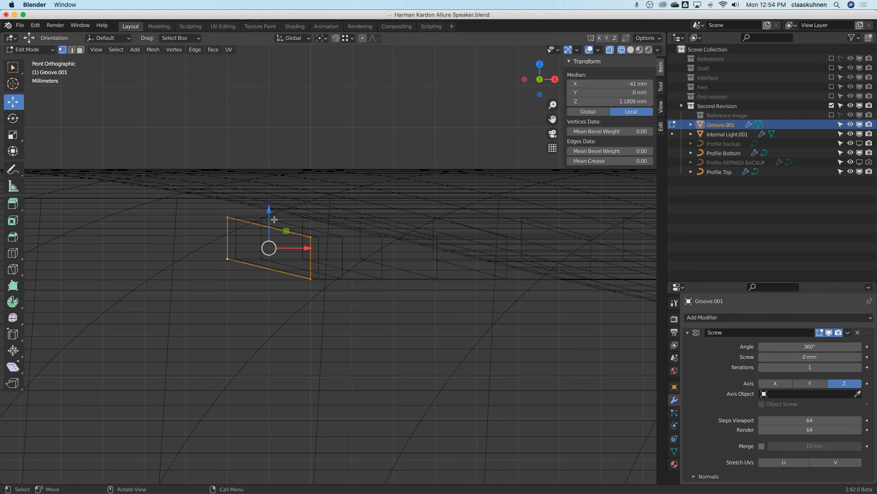
drag(274, 219, 282, 197)
Step: Lower the two outer vertices of the Groove.001 cross-section by about 0.06 mm along Z
click(227, 196)
shift+click(227, 238)
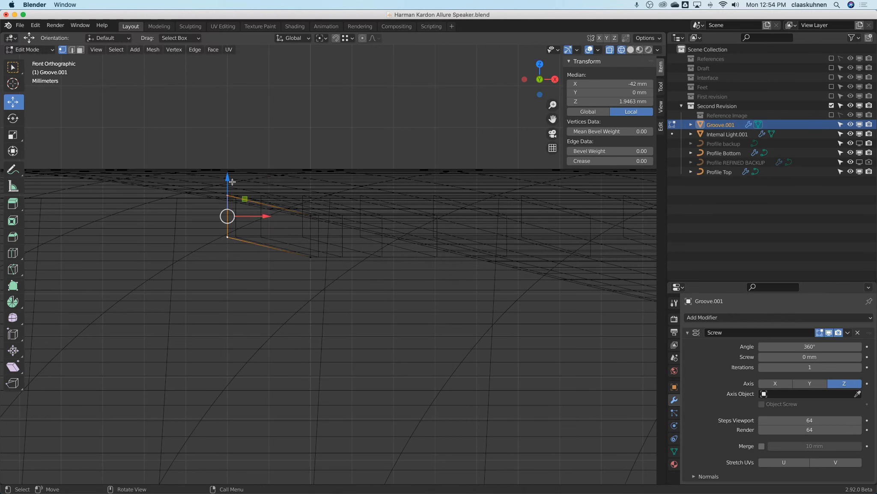
drag(227, 181, 228, 184)
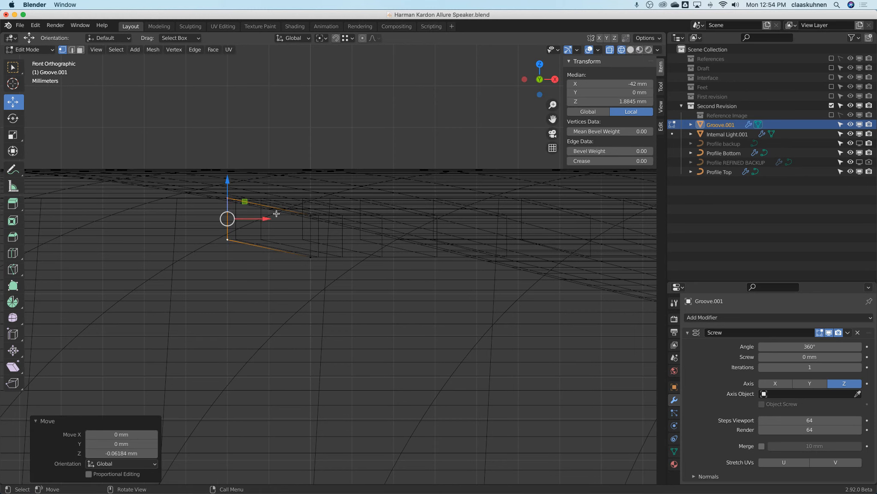
key(alt+a)
Step: Leave mesh editing of Groove.001, switch to solid shading and select Profile Top
scroll(313, 221, down, 2)
middle_drag(327, 274, 335, 223)
key(z)
click(492, 218)
shift+middle_drag(382, 192, 236, 182)
key(Tab)
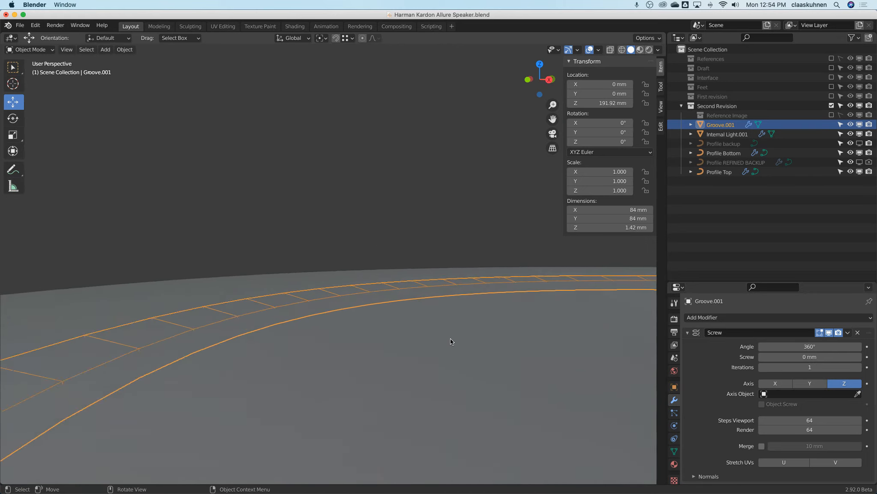
scroll(450, 338, down, 3)
click(385, 294)
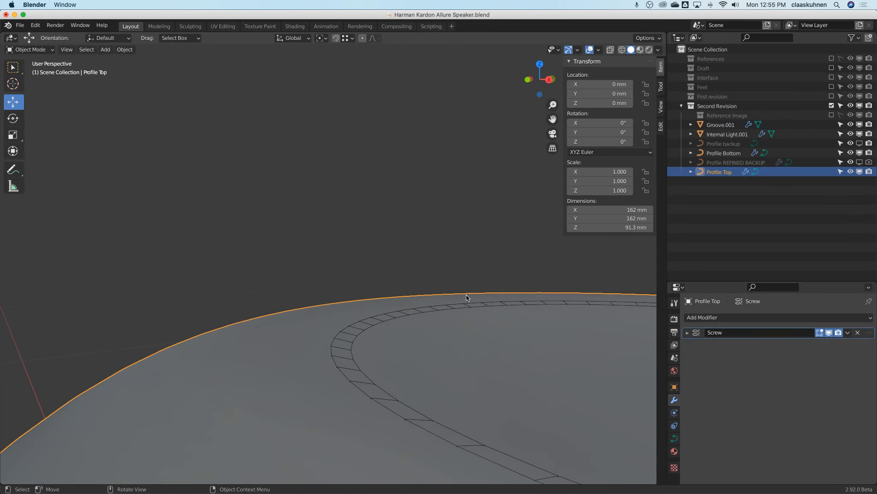
Step: Look through the modifiers that can be added to Profile Top and view the groove on the whole speaker
click(721, 317)
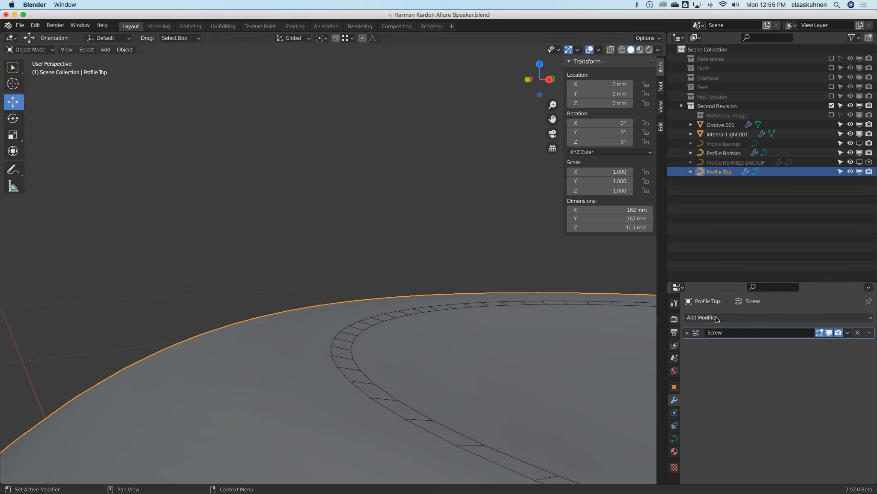
click(686, 332)
click(687, 333)
click(695, 318)
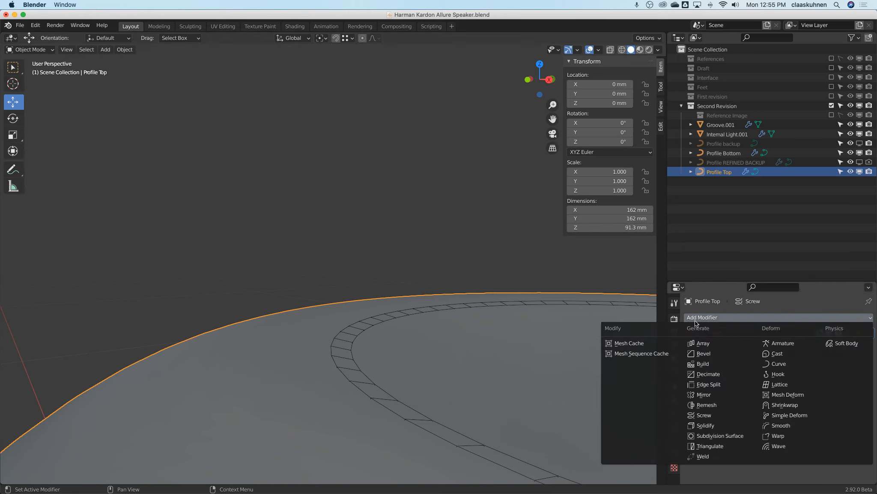
scroll(338, 231, down, 2)
middle_drag(337, 230, 386, 269)
scroll(391, 266, down, 5)
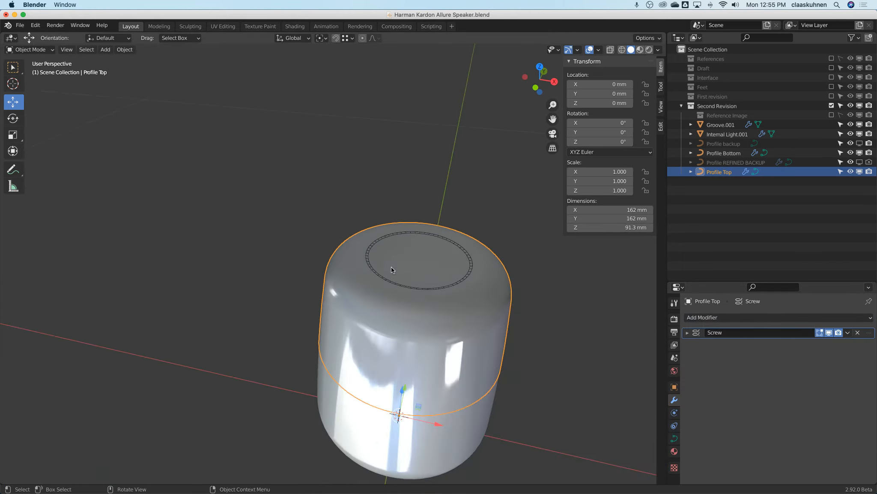
Step: Disable Profile Top's Screw modifier in the viewport, working in front wireframe view
key(KP_1)
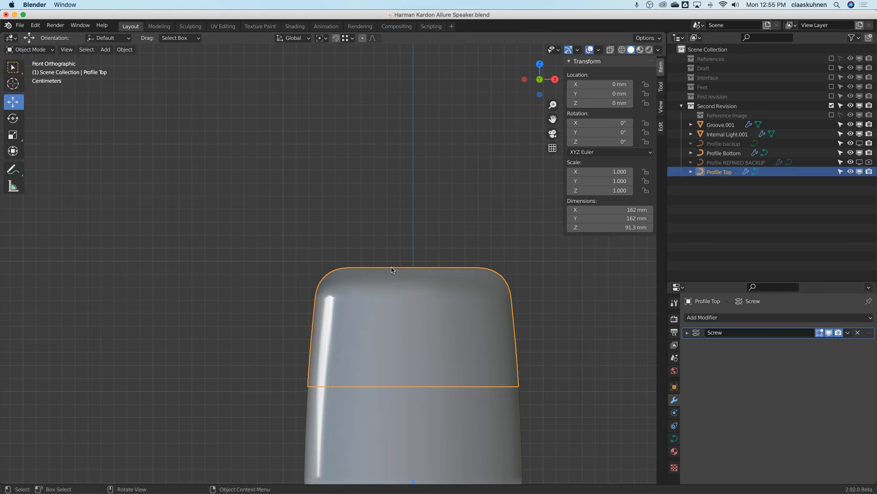
shift+middle_drag(392, 270, 329, 169)
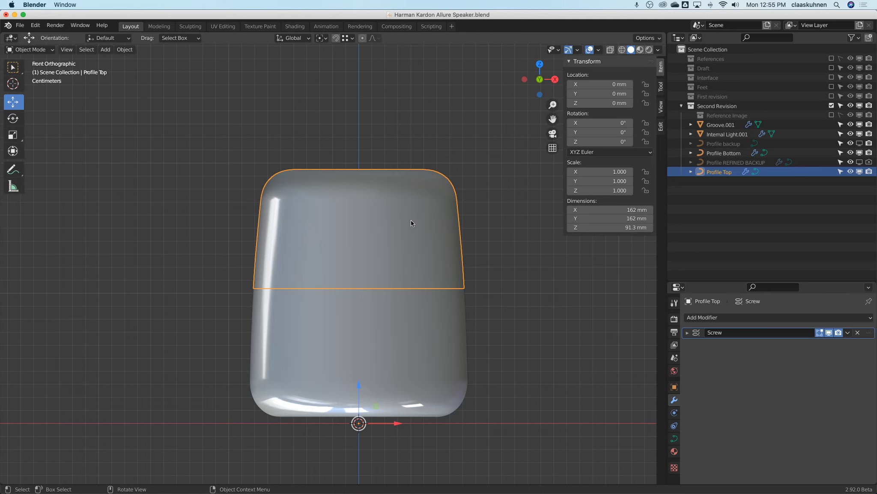
key(Tab)
scroll(337, 174, up, 4)
key(shift+z)
key(a)
shift+middle_drag(245, 182, 440, 289)
click(829, 332)
scroll(333, 229, up, 5)
scroll(328, 229, up, 2)
scroll(351, 259, up, 2)
key(Tab)
Step: Disable Groove.001's Screw modifier in the viewport, leaving only its cross-section
click(368, 257)
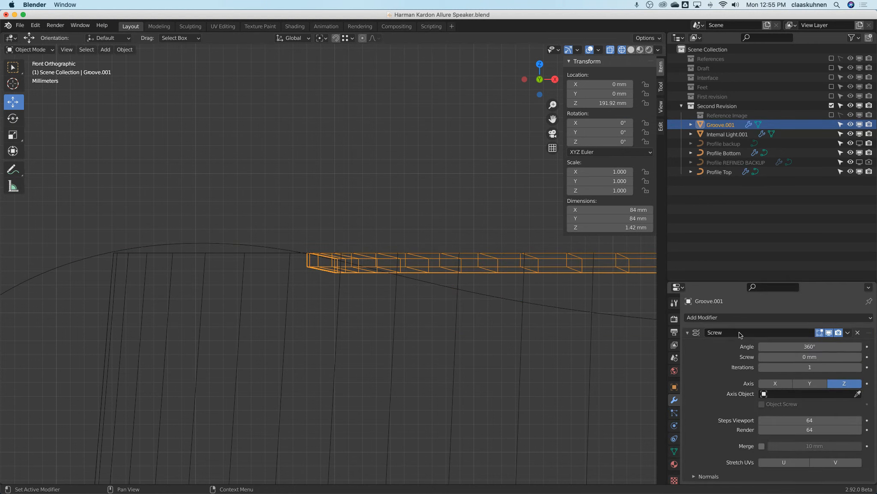
click(688, 333)
click(829, 333)
scroll(313, 276, up, 3)
Step: Edit Profile Top, select its peak and centre control points, and expand the curve Intersect tools
click(373, 262)
scroll(313, 231, down, 2)
key(Tab)
scroll(230, 251, down, 2)
click(215, 238)
scroll(618, 306, down, 4)
shift+middle_drag(618, 305, 504, 292)
shift+click(539, 287)
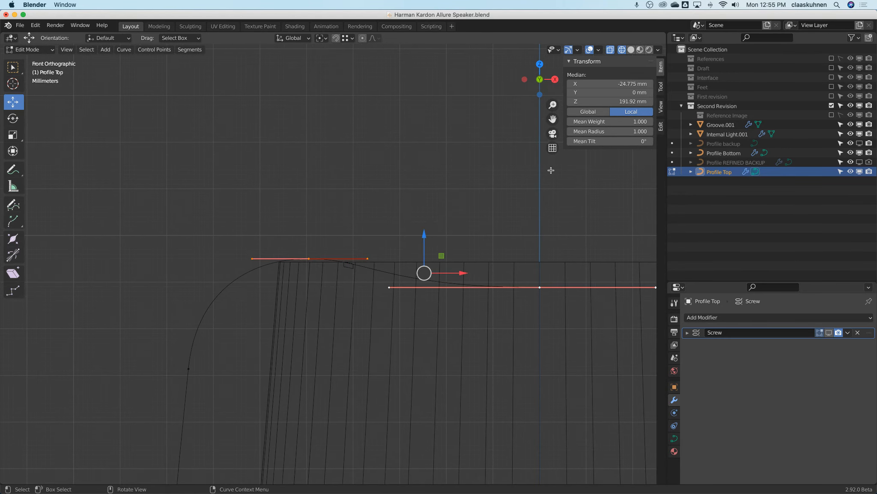
click(661, 87)
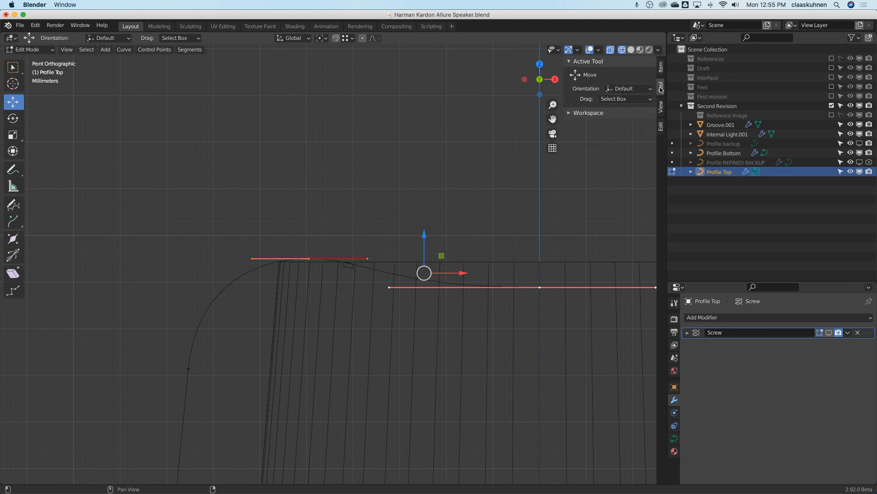
click(661, 122)
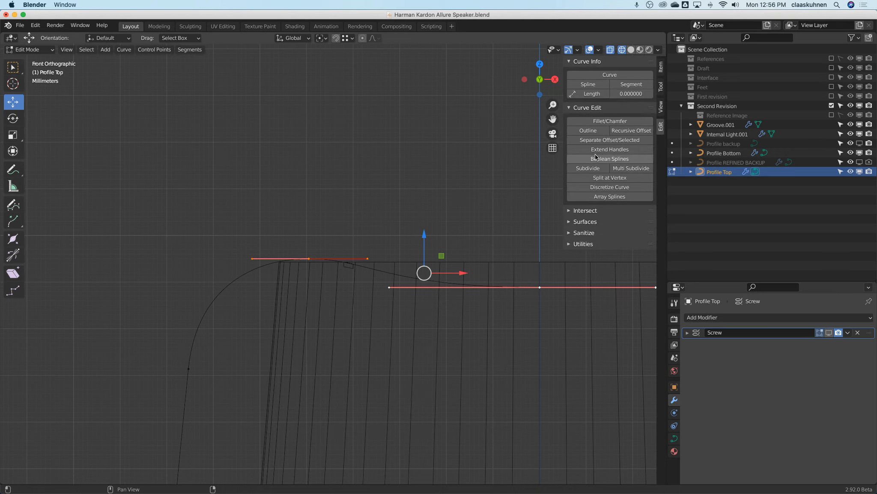
click(567, 211)
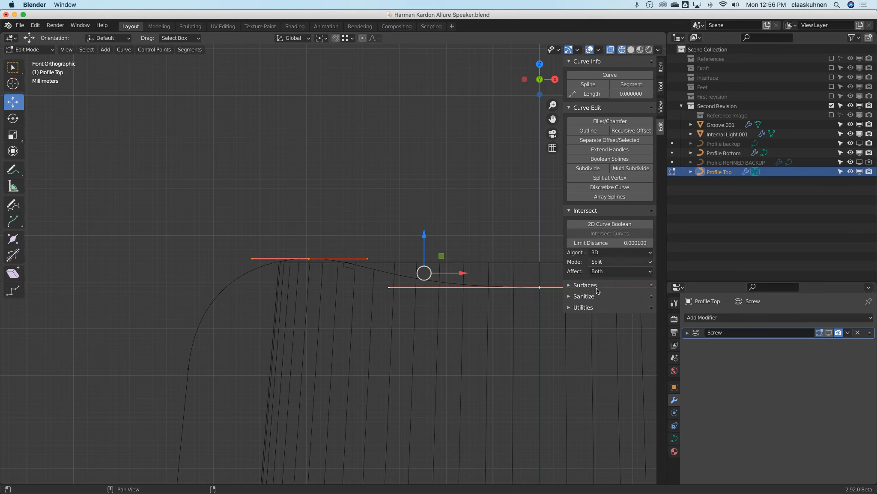
scroll(379, 266, up, 6)
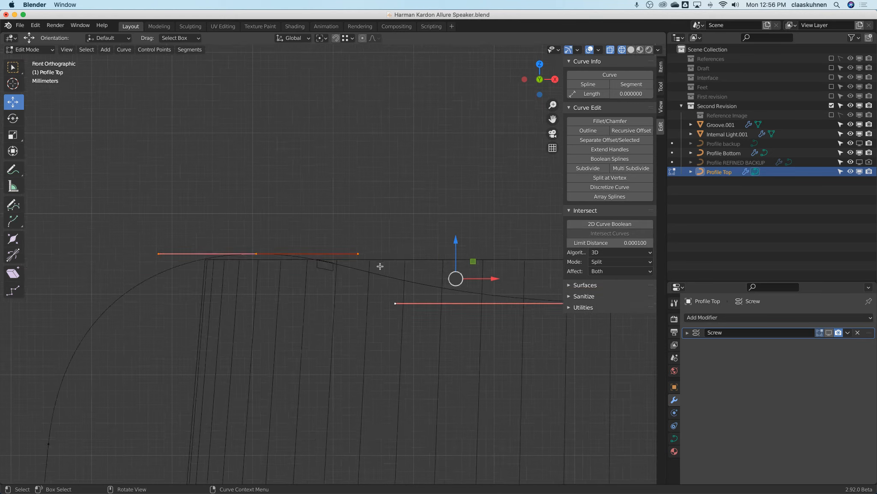
Step: Duplicate Profile Top's peak control point about 9.1 mm along X and 5.2 mm up, with Vector handles
click(167, 244)
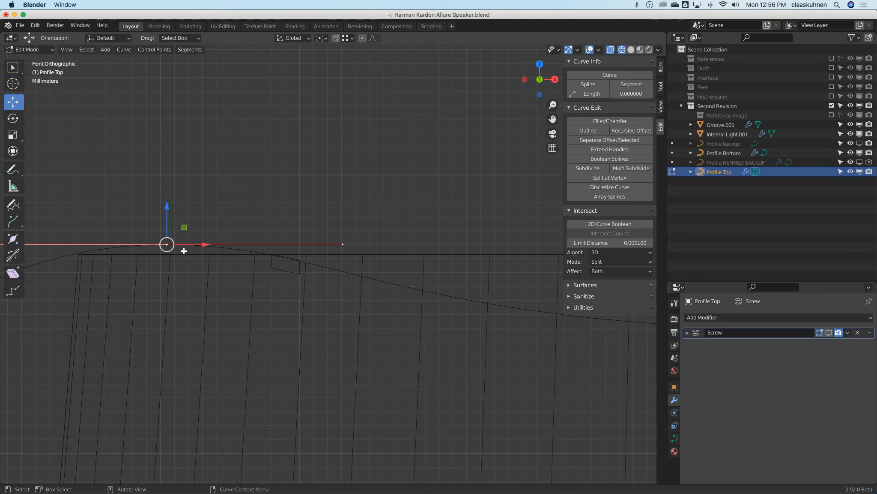
key(shift+d)
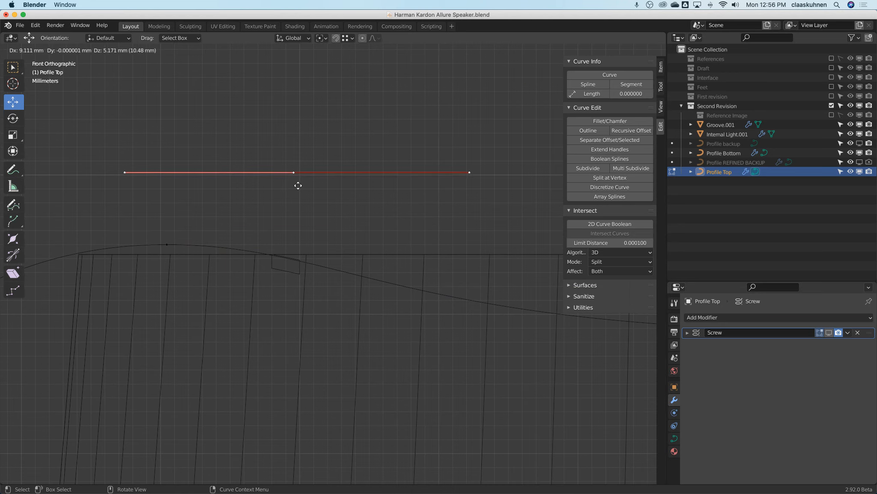
click(295, 186)
key(v)
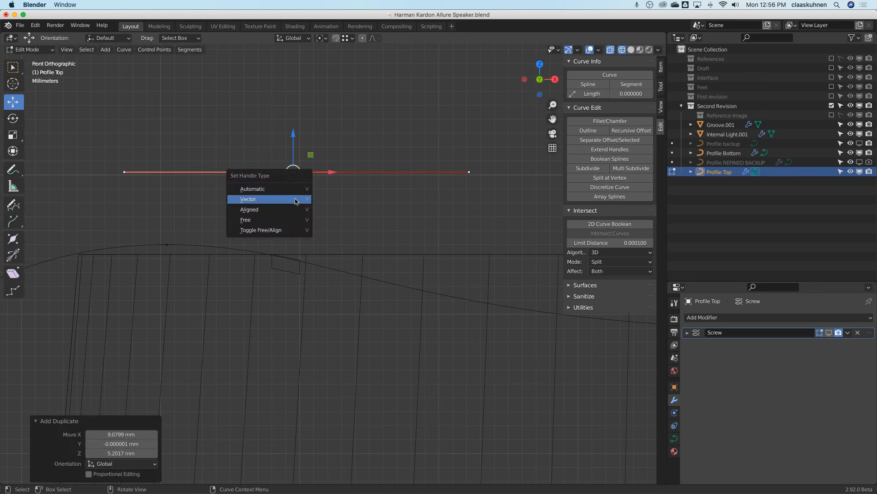
click(296, 194)
Step: Extrude the duplicated point about 3.39 mm straight down along Z
key(g)
key(z)
click(296, 241)
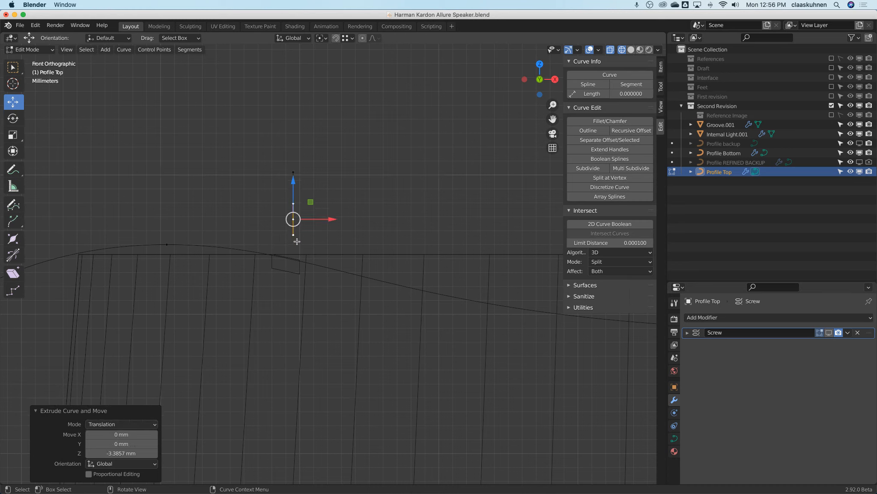
Step: Try to extrude both ends of the vertical line about 1.9 mm along X
key(super+z)
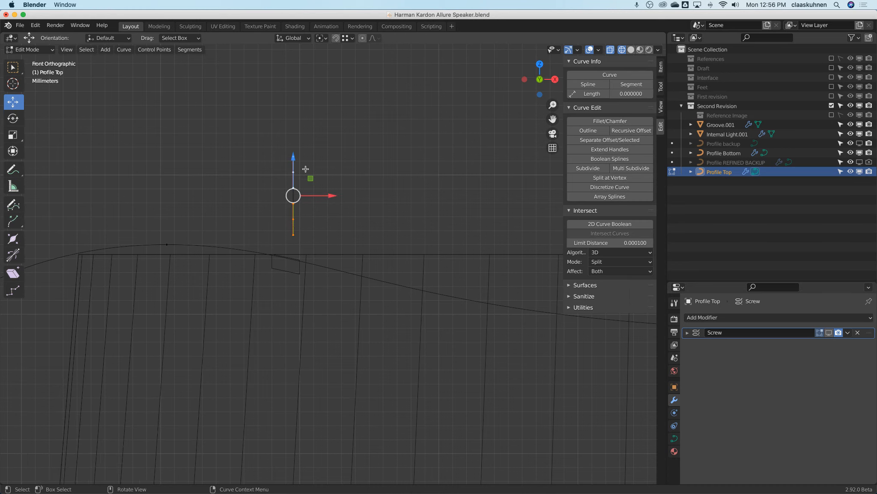
key(g)
key(x)
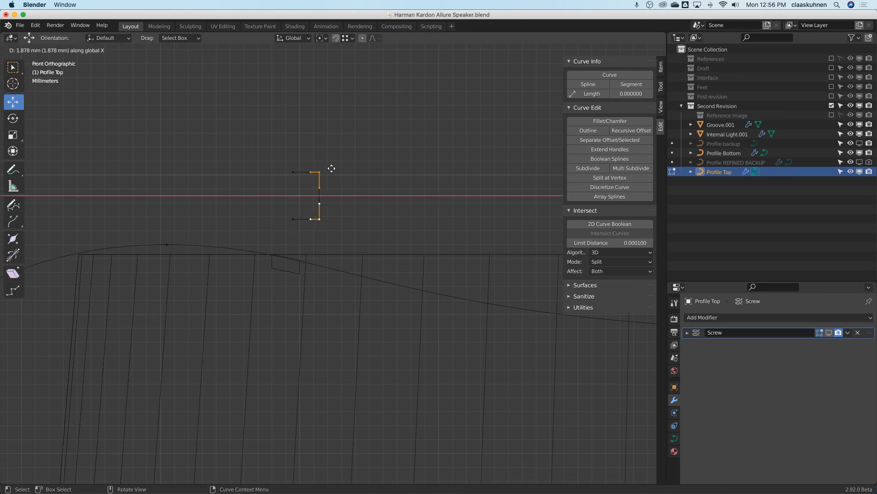
click(332, 169)
key(super+z)
Step: Extrude the line's lower point along X and then about 3.39 mm up along Z to form a U-shaped outline
click(296, 223)
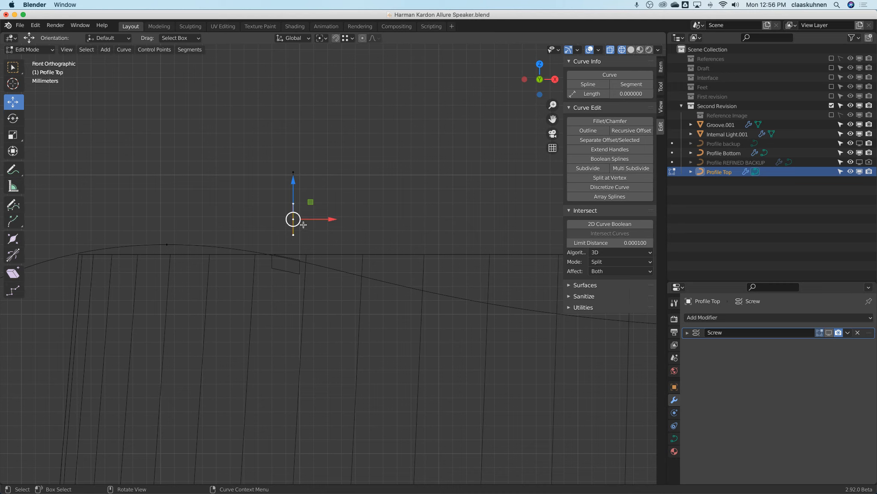
key(e)
key(x)
click(330, 220)
key(g)
key(z)
click(297, 172)
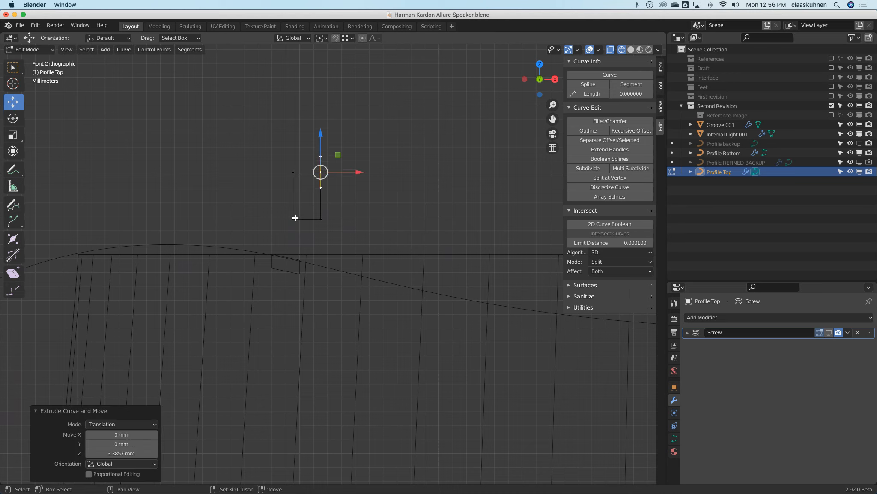
Step: Select the whole U-shaped outline and move it down over the groove's cross-section
key(a)
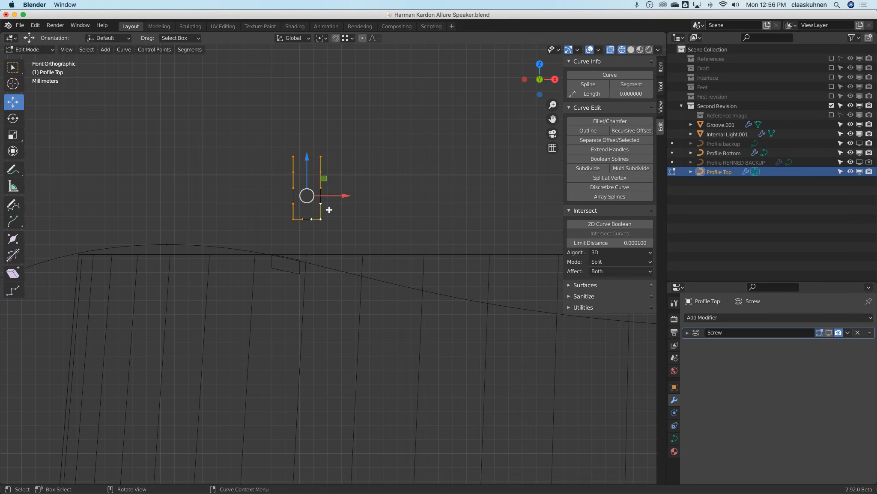
key(g)
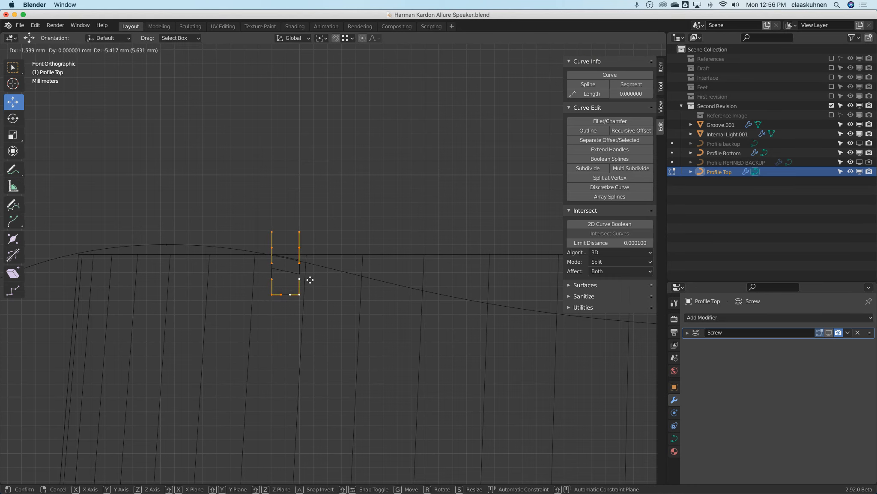
click(307, 279)
scroll(300, 269, up, 6)
drag(298, 289, 314, 301)
Step: Shift the outer side of the U-shaped outline by about -0.03 mm along X to align with the groove's outer edge
click(211, 374)
shift+click(214, 204)
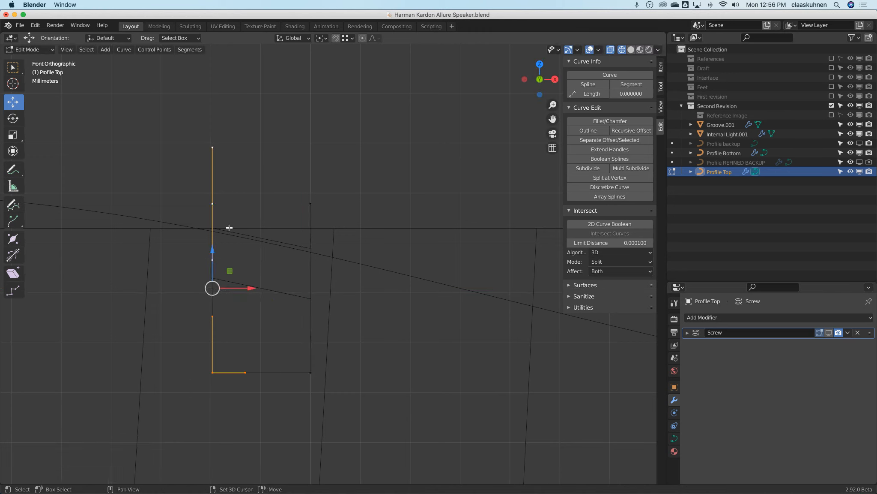
drag(251, 286, 215, 279)
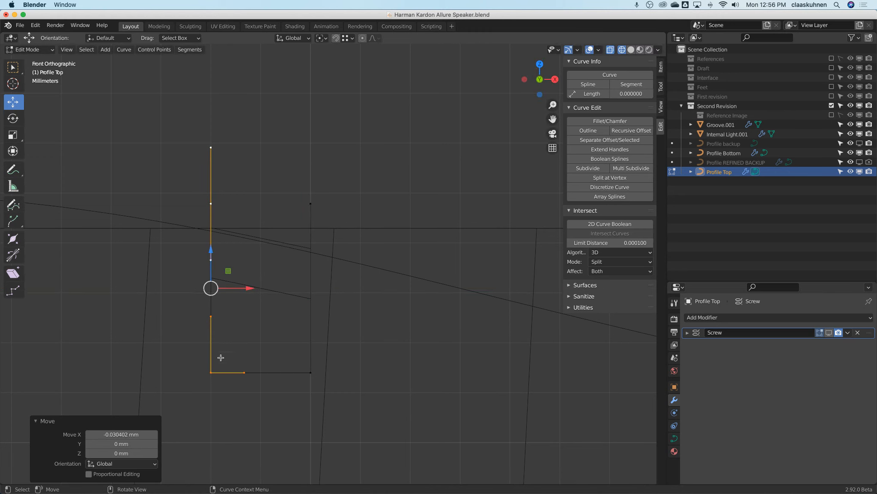
Step: Raise the outline's two lower corners onto the groove's bottom corners, moving the inner one about 1.48 mm along Z
click(311, 373)
drag(312, 332, 310, 298)
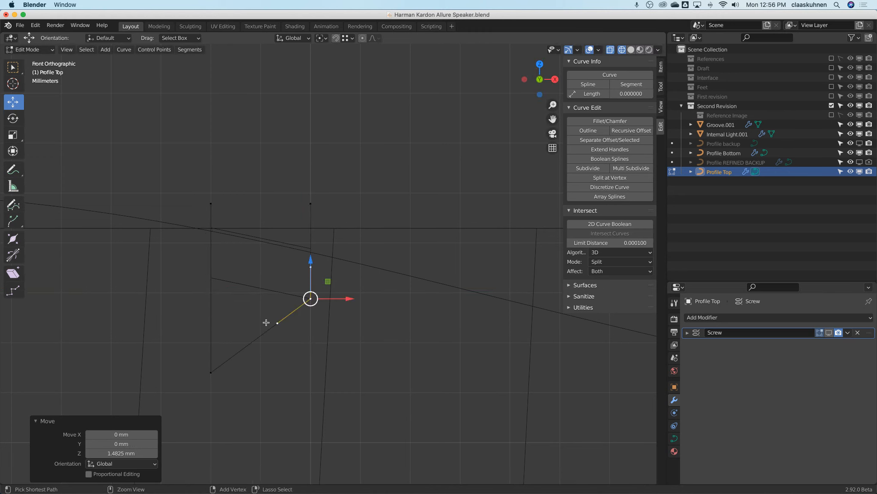
click(212, 371)
drag(209, 334, 215, 246)
click(217, 255)
Step: Try to raise all four points of the U-shaped outline along Z
scroll(344, 223, down, 2)
click(263, 210)
shift+click(254, 263)
shift+click(331, 284)
shift+click(331, 212)
scroll(329, 224, up, 1)
scroll(330, 224, up, 1)
key(g)
key(z)
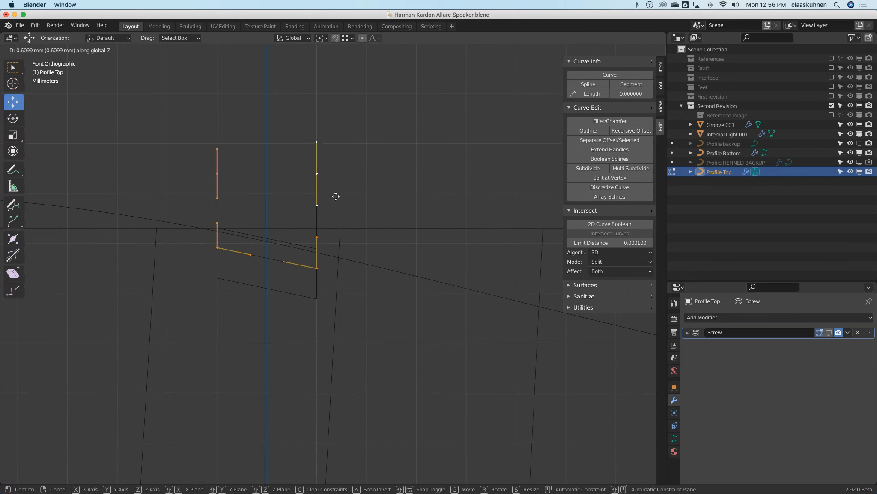
click(336, 183)
Step: Try a 2D Curve Boolean between the main Profile Top curve and the U-shaped groove outline
scroll(336, 183, down, 4)
scroll(43, 59, down, 4)
scroll(94, 105, up, 3)
shift+middle_drag(94, 104, 249, 152)
shift+click(201, 187)
scroll(203, 186, down, 4)
scroll(346, 237, down, 2)
scroll(520, 245, down, 1)
shift+click(527, 244)
scroll(394, 213, up, 6)
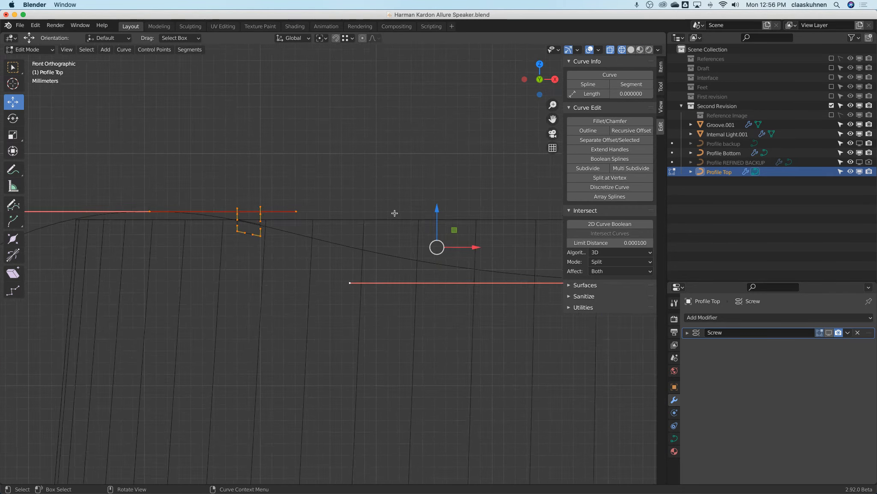
shift+middle_drag(213, 200, 264, 198)
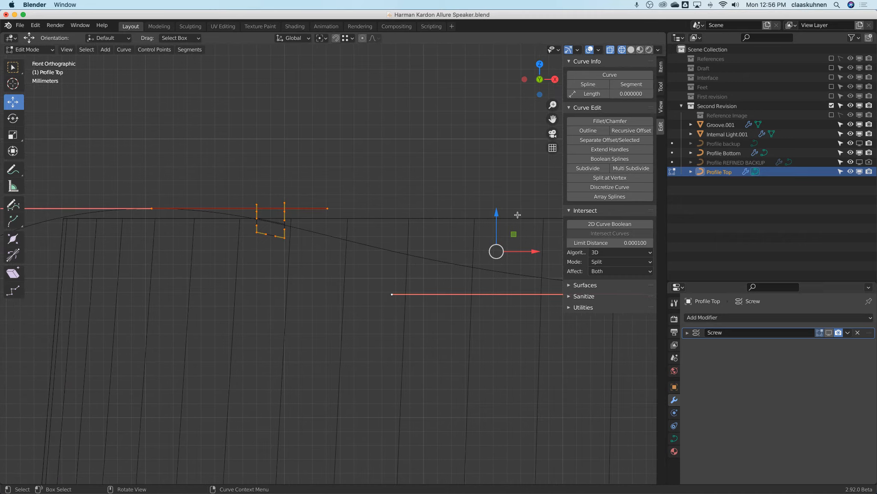
click(618, 227)
scroll(292, 217, up, 6)
key(ctrl+z)
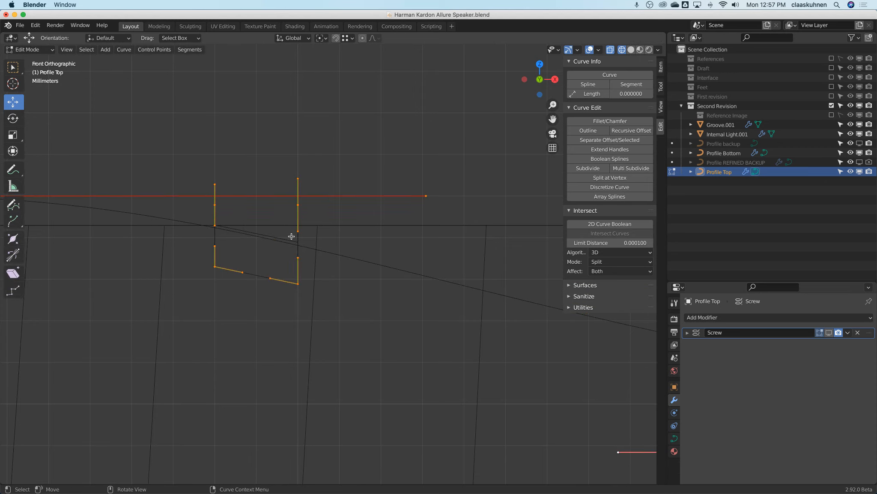
Step: Check in object mode which of the overlapping groove and profile lines belong to which object
key(Tab)
click(222, 230)
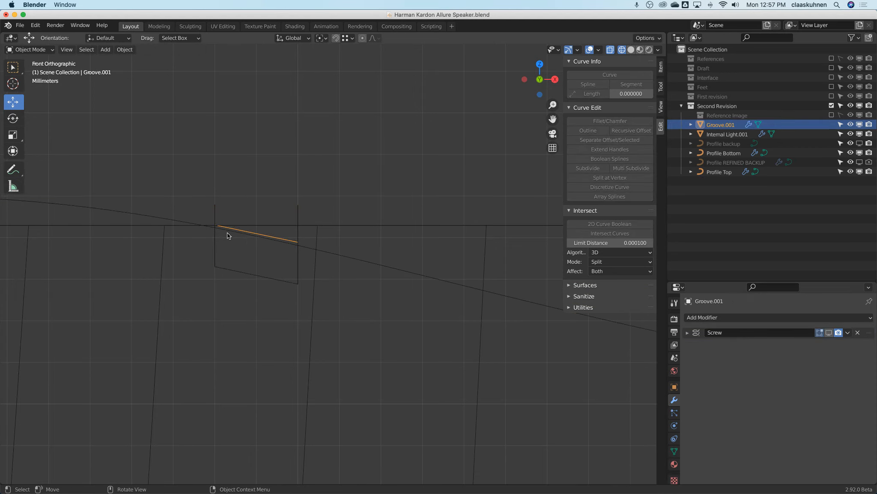
click(205, 236)
click(242, 230)
scroll(264, 218, down, 4)
key(Tab)
key(Tab)
scroll(273, 234, up, 6)
click(273, 234)
scroll(335, 227, down, 5)
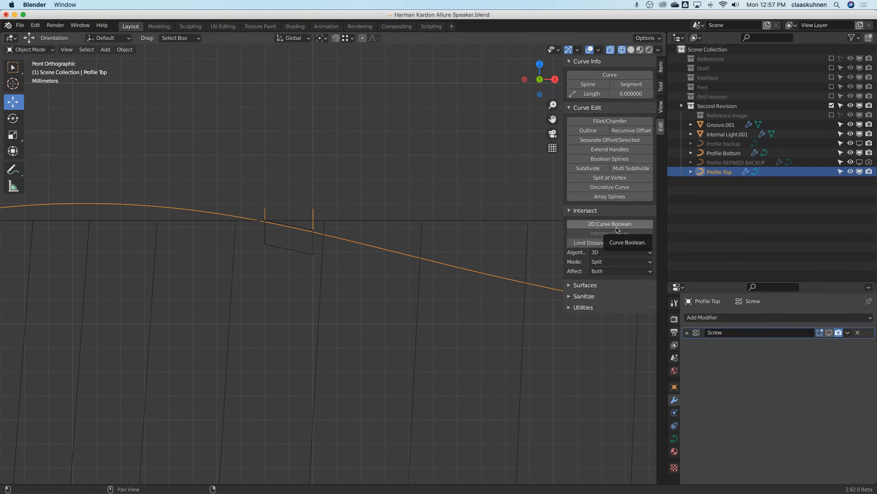
Step: Separate the four points of the U-shaped groove outline from Profile Top into their own curve object
key(Tab)
scroll(305, 209, up, 4)
shift+click(227, 207)
shift+click(316, 312)
shift+click(227, 289)
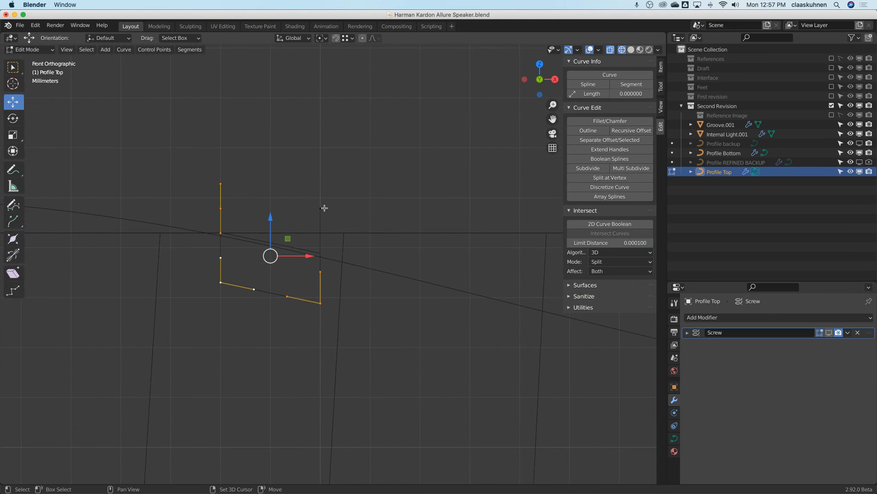
shift+click(321, 208)
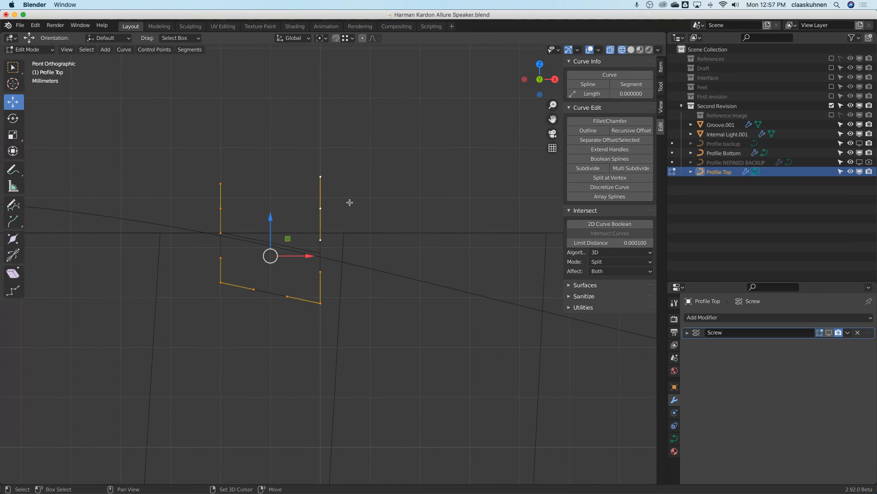
key(p)
click(386, 196)
key(Tab)
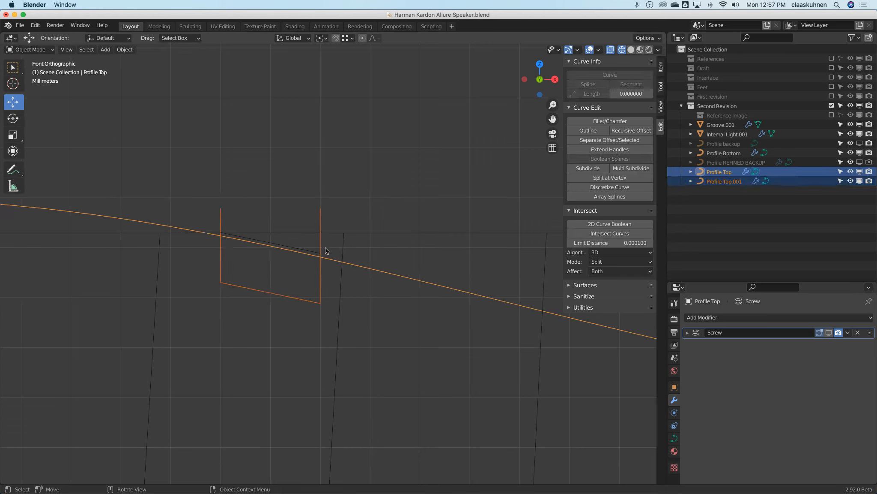
Step: Try Intersect Curves and a 2D Curve Boolean between Profile Top and the separated U-shaped outline
click(322, 216)
shift+click(336, 261)
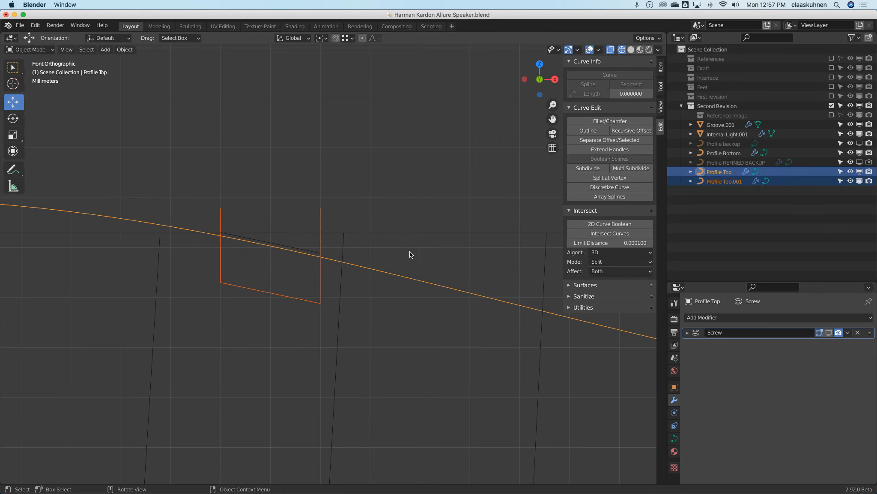
click(594, 232)
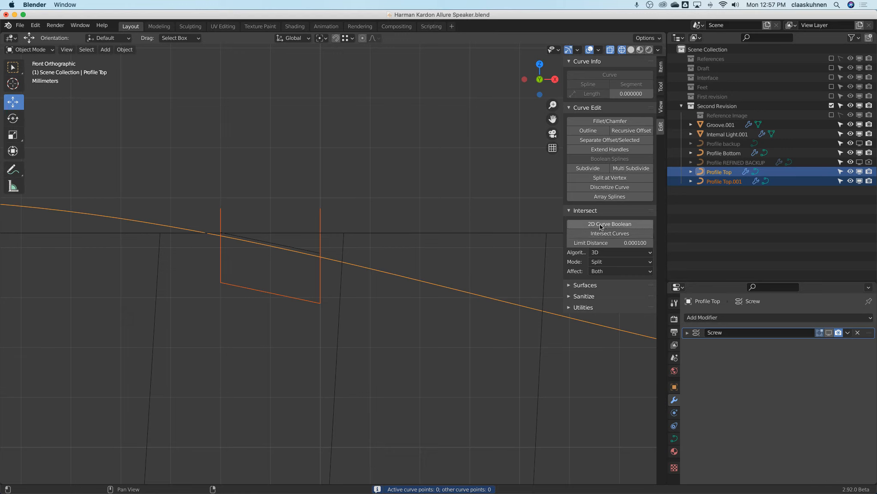
click(600, 223)
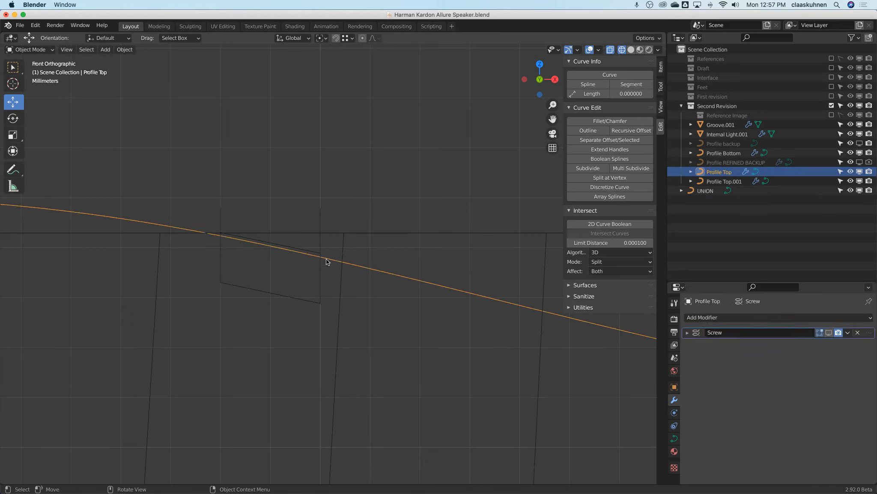
Step: Delete the separated U-shaped outline object, keeping the Groove.001 mesh
scroll(331, 263, down, 2)
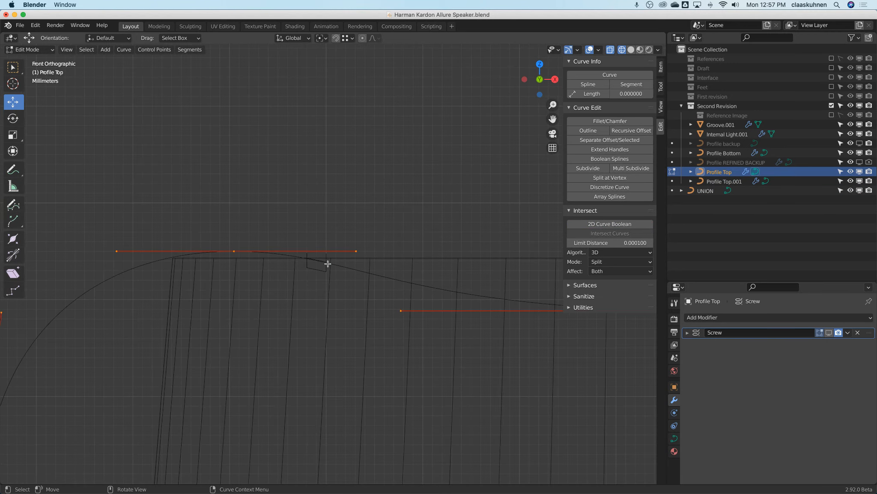
key(Tab)
click(324, 286)
key(Tab)
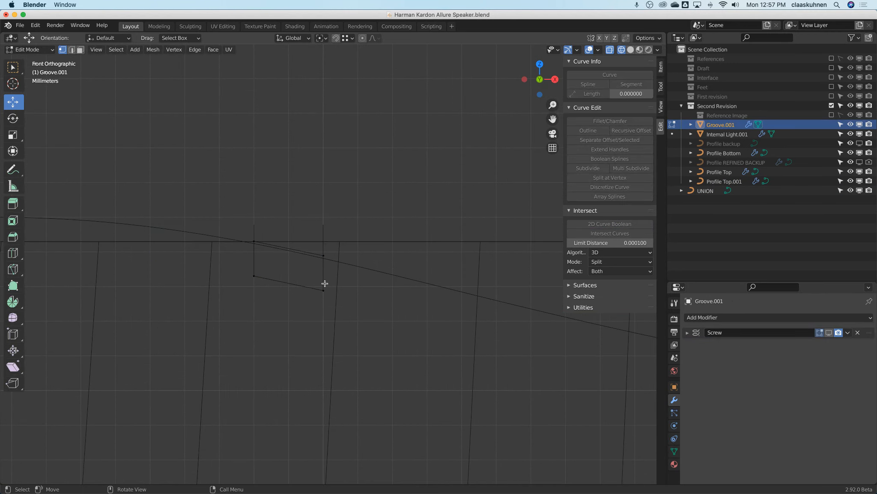
key(Tab)
click(324, 236)
key(Delete)
Step: Switch to solid shading and turn on the viewport display of Profile Top's Screw modifier in the front view
scroll(362, 240, down, 5)
key(shift+z)
middle_drag(420, 224, 390, 196)
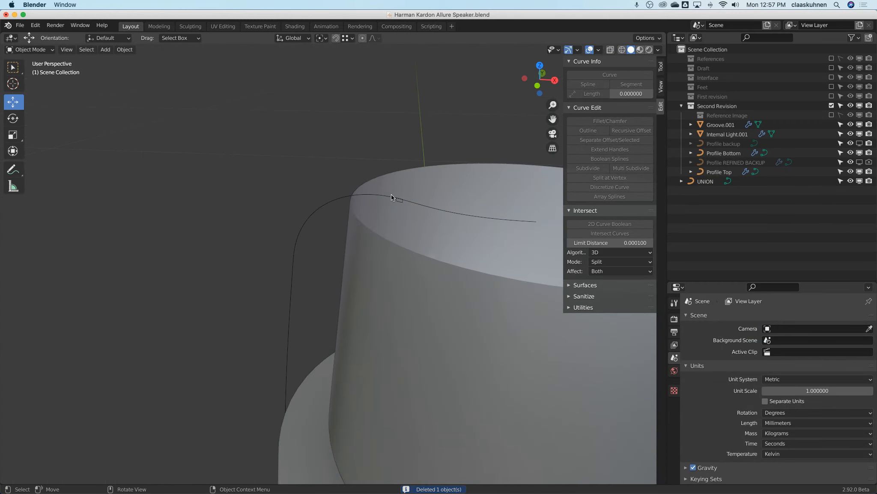
click(391, 198)
scroll(414, 196, up, 2)
key(Tab)
key(Tab)
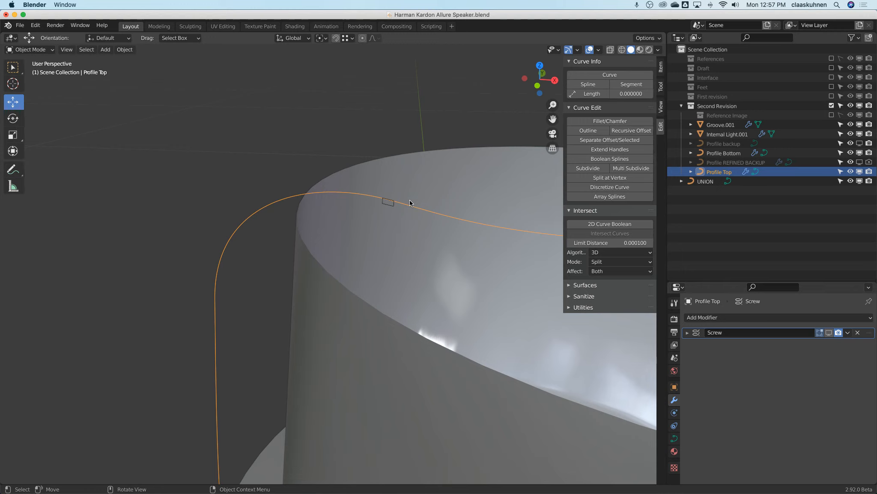
scroll(412, 198, down, 3)
shift+middle_drag(413, 198, 312, 147)
scroll(312, 147, down, 5)
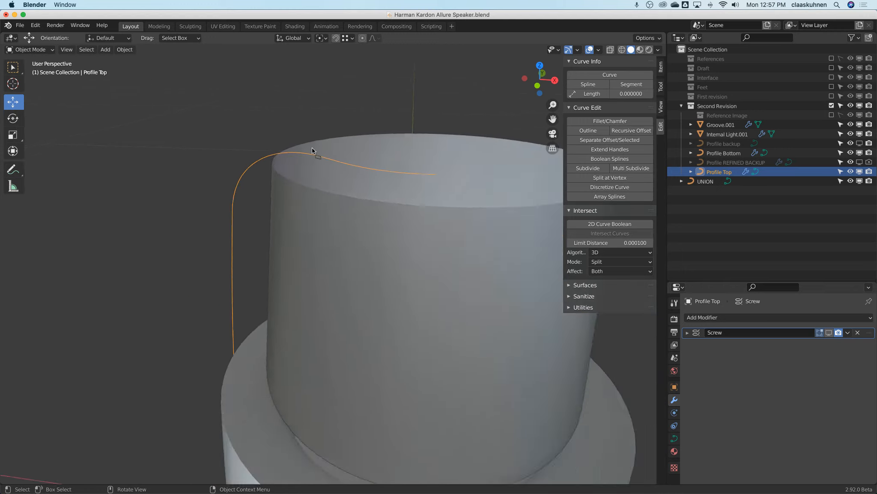
key(KP_1)
key(Tab)
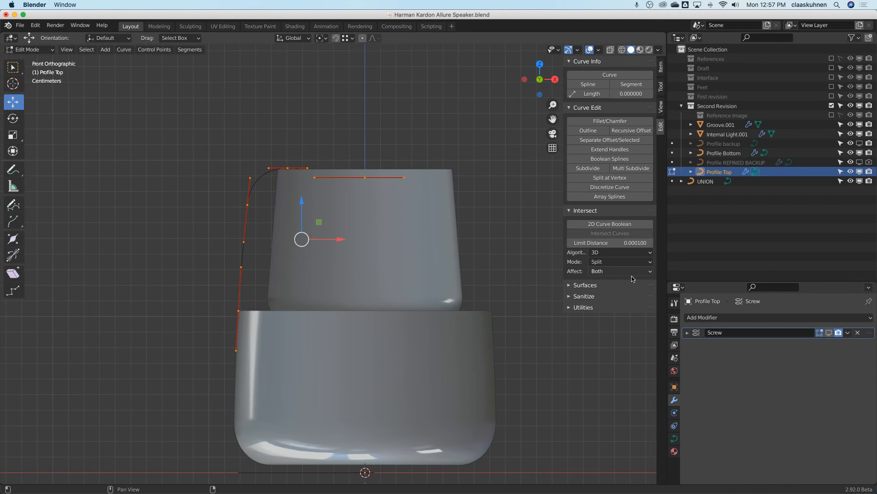
click(829, 332)
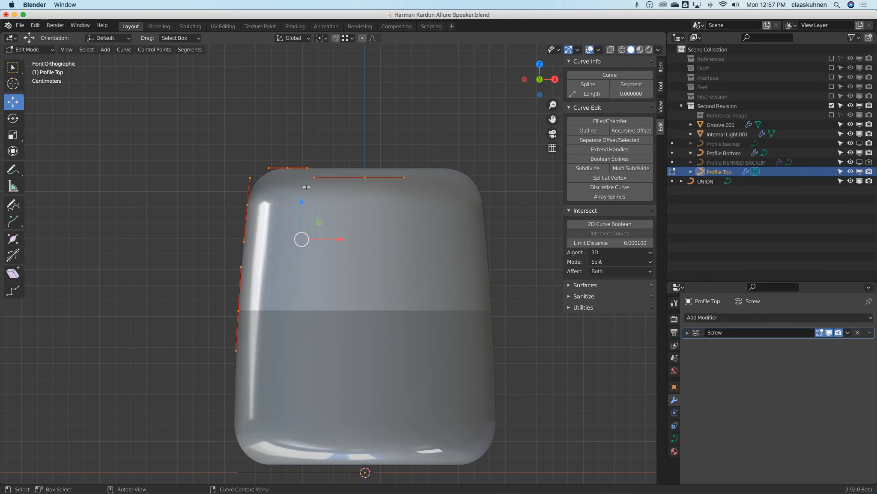
Step: Duplicate Profile Top in place and try to apply the Screw modifier on the copy
key(Tab)
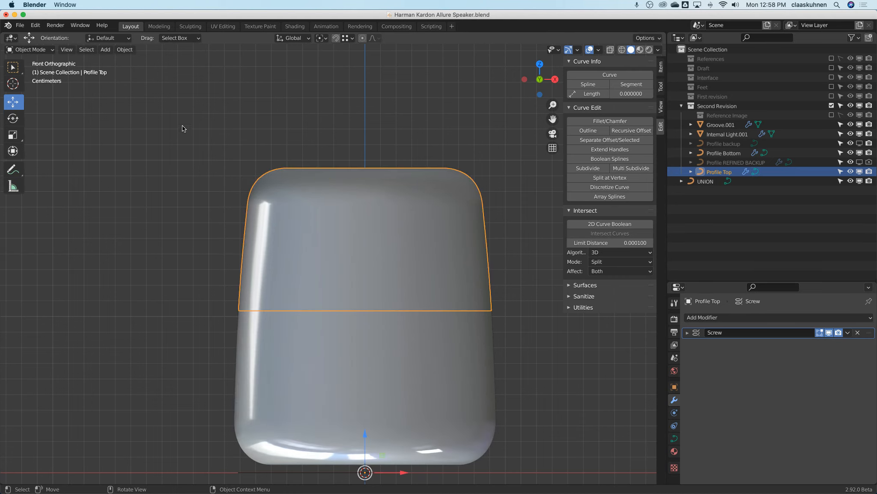
key(shift+d)
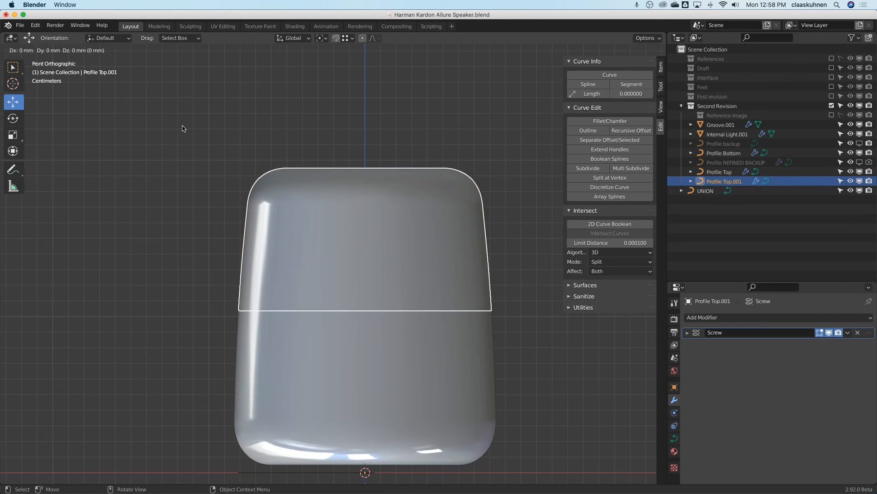
key(Escape)
click(124, 50)
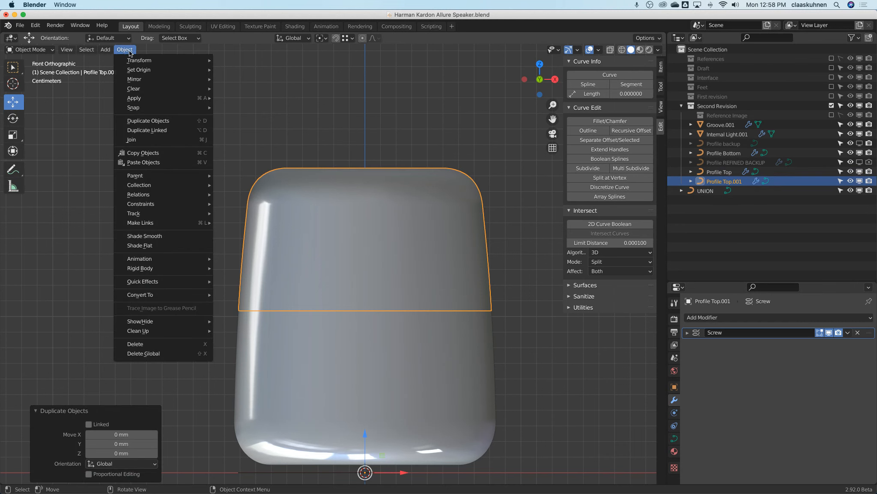
click(848, 333)
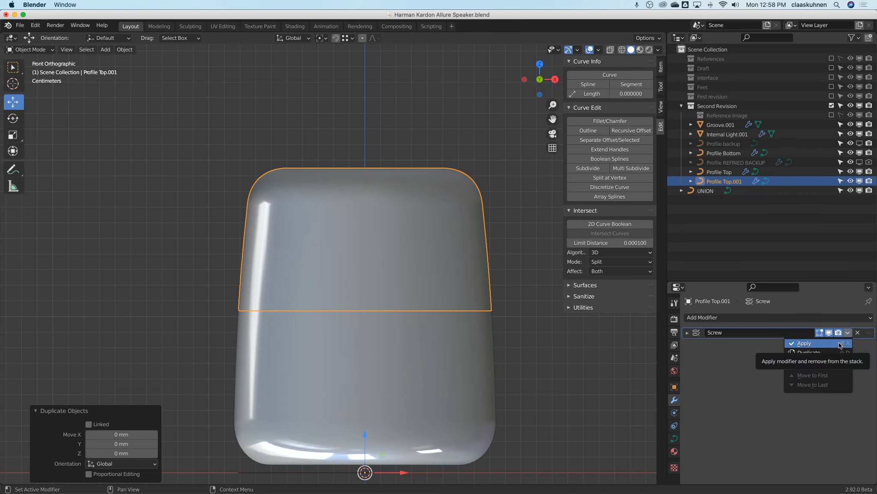
click(840, 344)
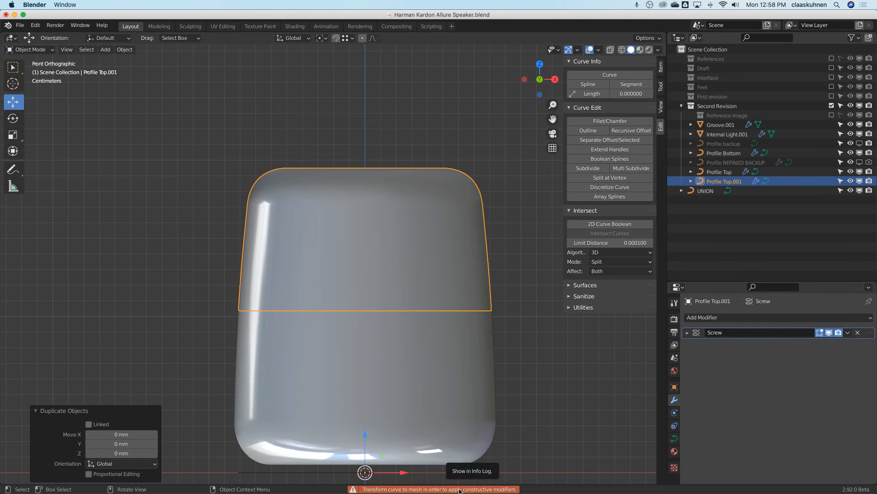
Step: Convert the Profile Top.001 duplicate to a mesh
key(Tab)
key(Tab)
key(Tab)
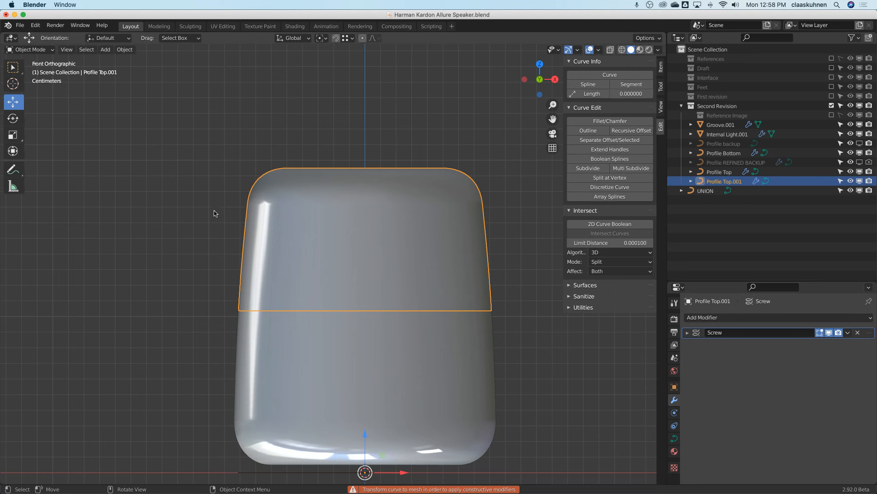
key(Tab)
click(125, 50)
mouse_move(154, 293)
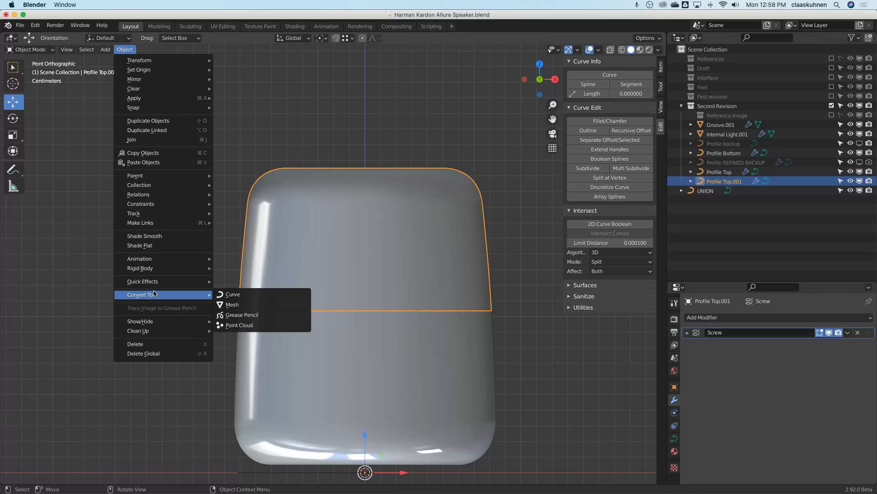
click(231, 305)
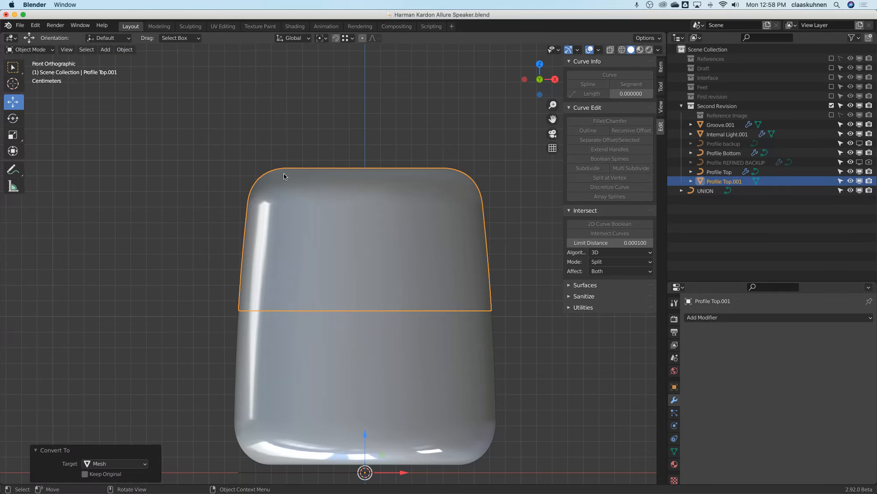
Step: Examine the converted top body's mesh topology from above and in wireframe from the front
key(Tab)
middle_drag(296, 133, 303, 253)
scroll(366, 147, up, 7)
scroll(364, 149, down, 6)
scroll(364, 149, up, 4)
scroll(364, 150, down, 4)
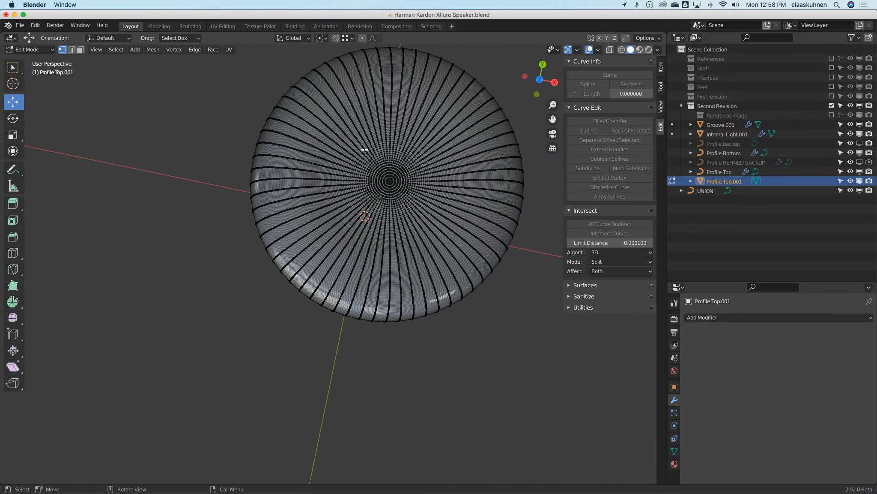
key(KP_1)
key(Tab)
key(z)
click(196, 225)
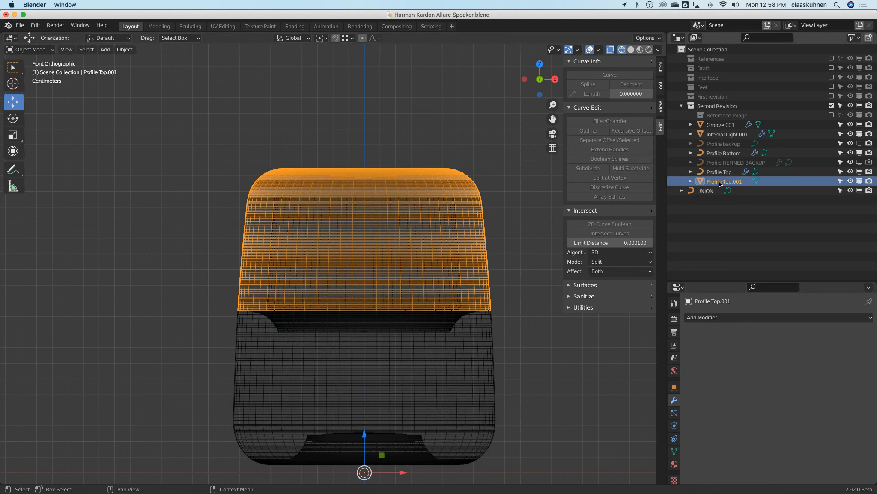
Step: Return to solid shading and hide the original Profile Top curve, leaving the Profile Top.001 mesh shown
click(850, 181)
key(z)
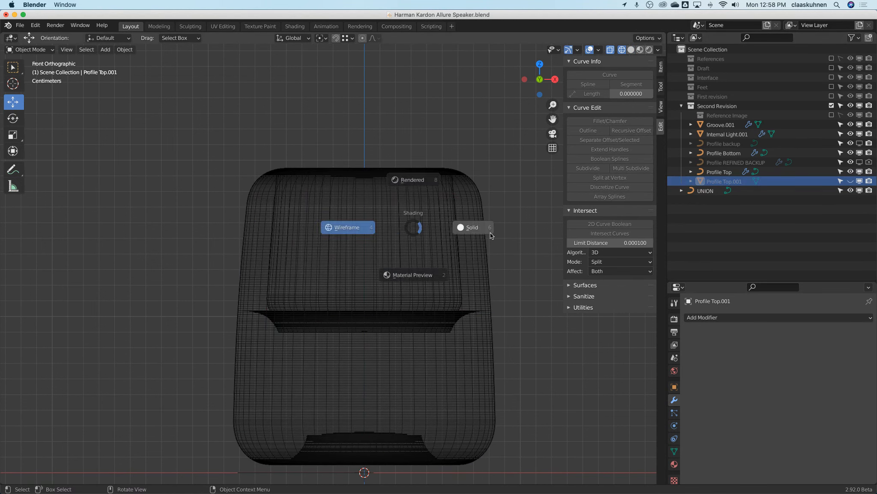
click(490, 232)
click(302, 238)
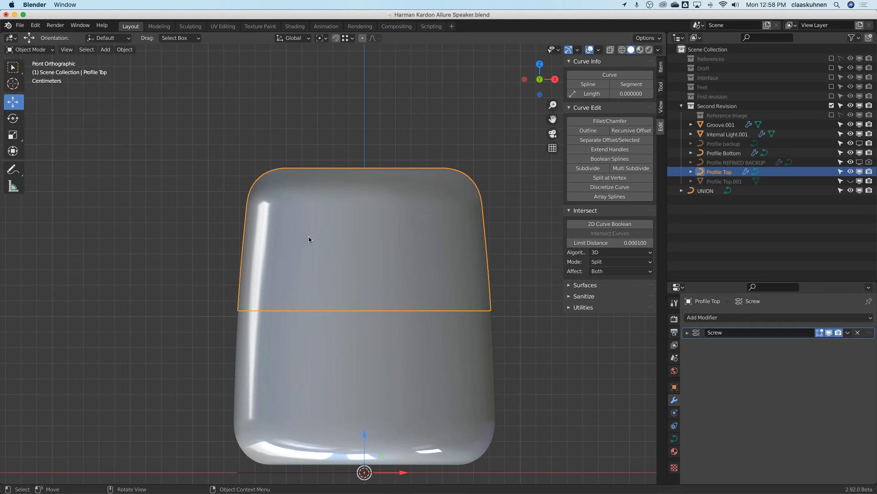
click(851, 171)
click(736, 184)
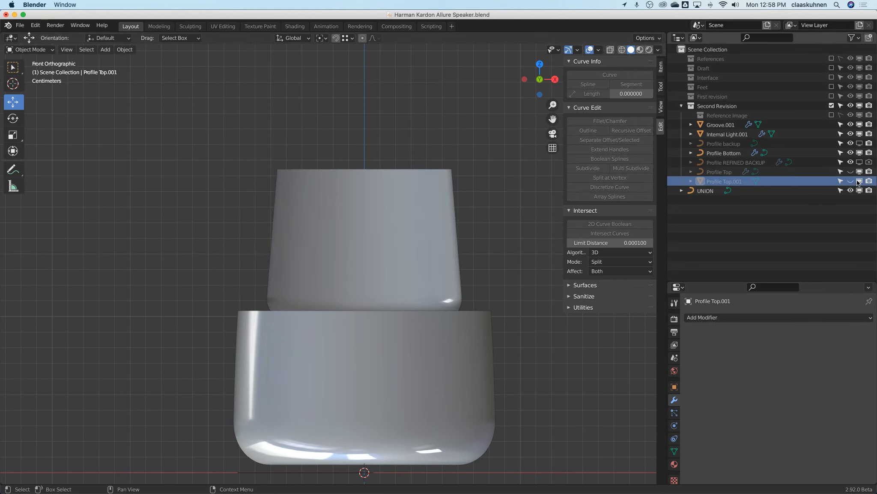
click(851, 181)
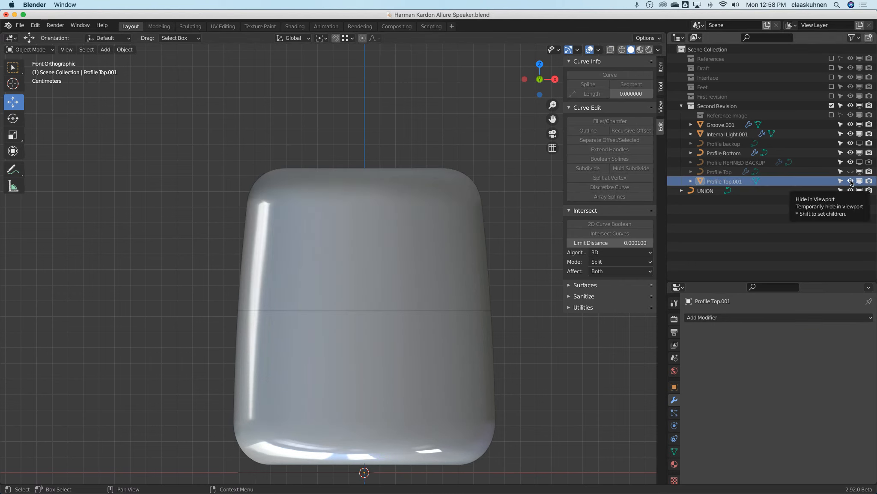
Step: Create a new collection and move the Profile Top.001 mesh into it
click(851, 181)
right_click(734, 223)
click(736, 222)
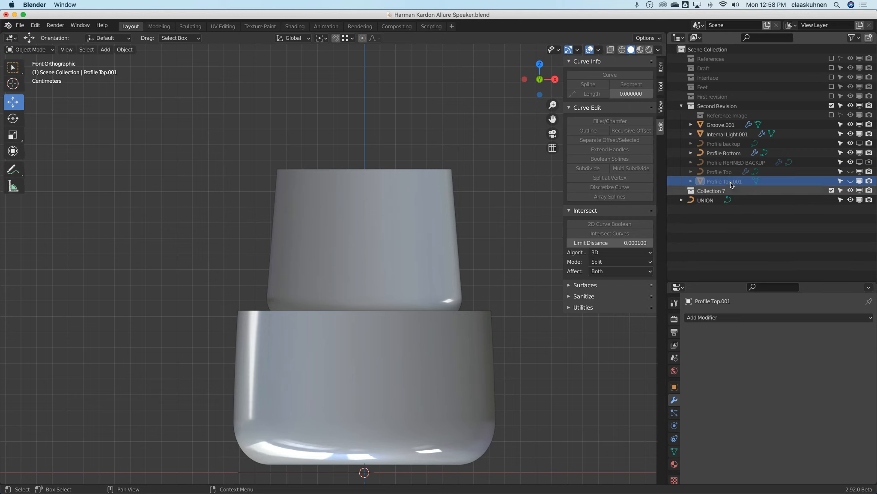
click(851, 181)
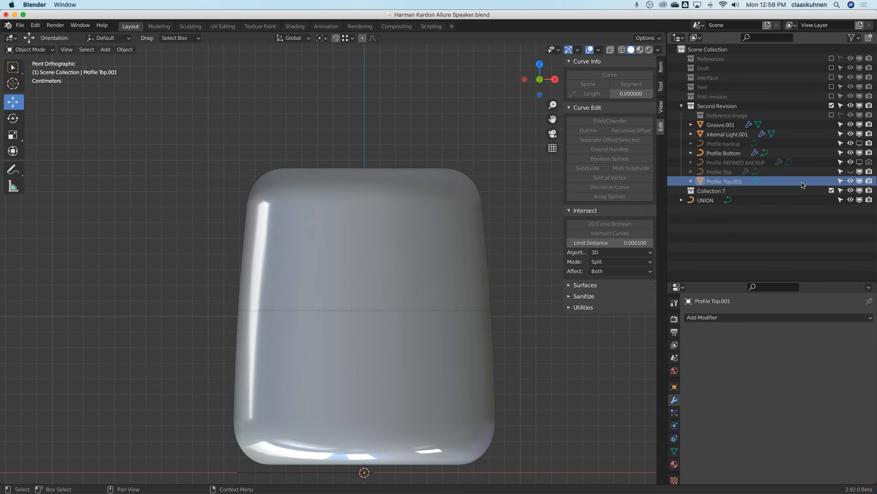
click(254, 187)
drag(709, 182, 736, 193)
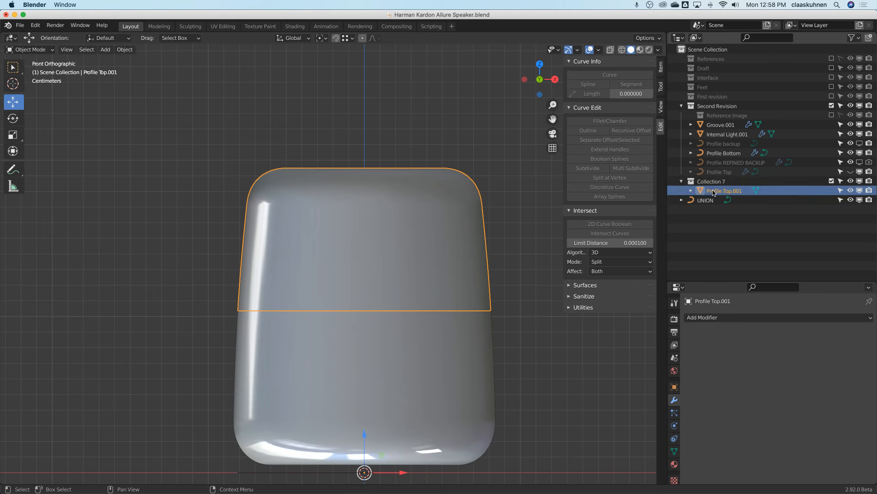
Step: Rename the new collection Render Mesh and select the Profile Top.001 mesh
double_click(727, 182)
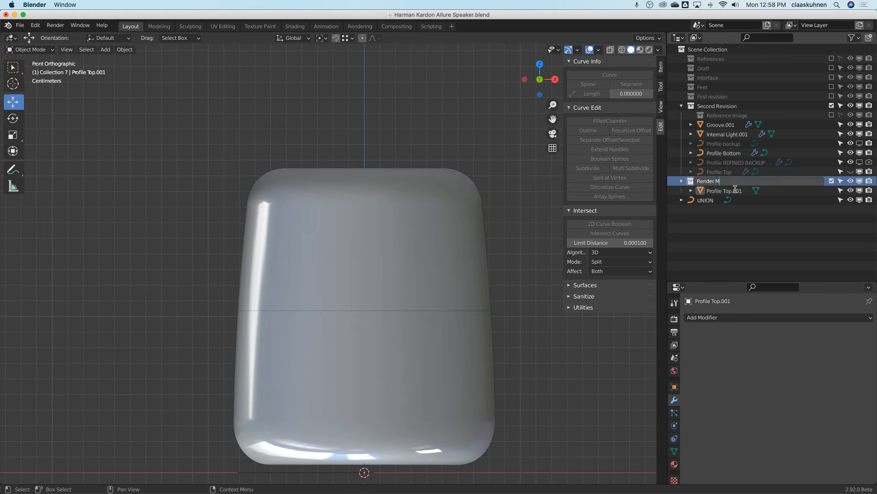
key(Return)
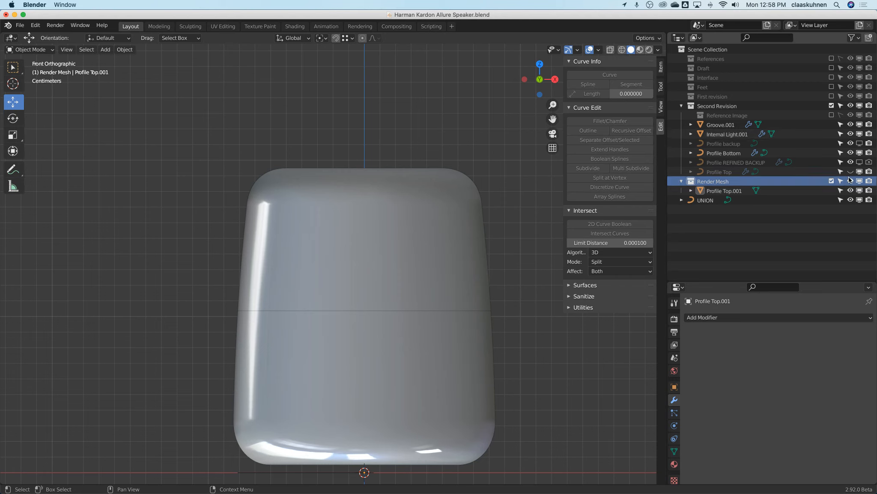
click(402, 194)
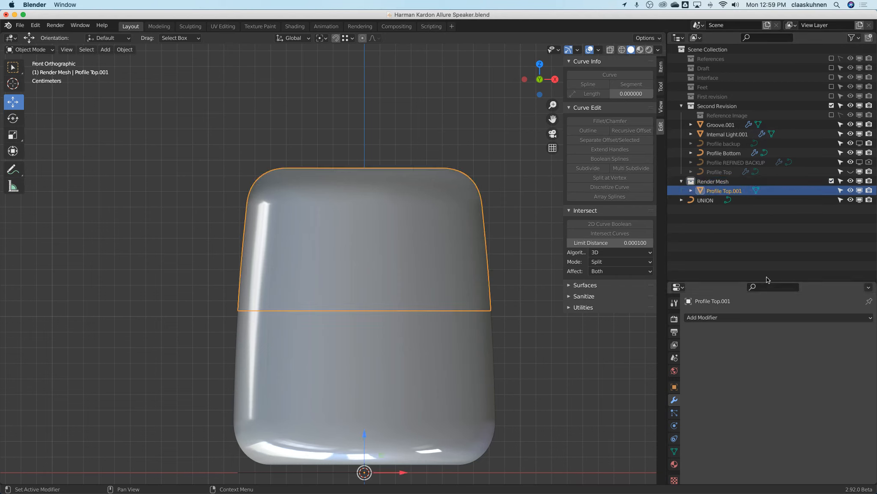
Step: Add a Boolean modifier in Difference mode to the Profile Top.001 mesh
click(742, 317)
click(699, 142)
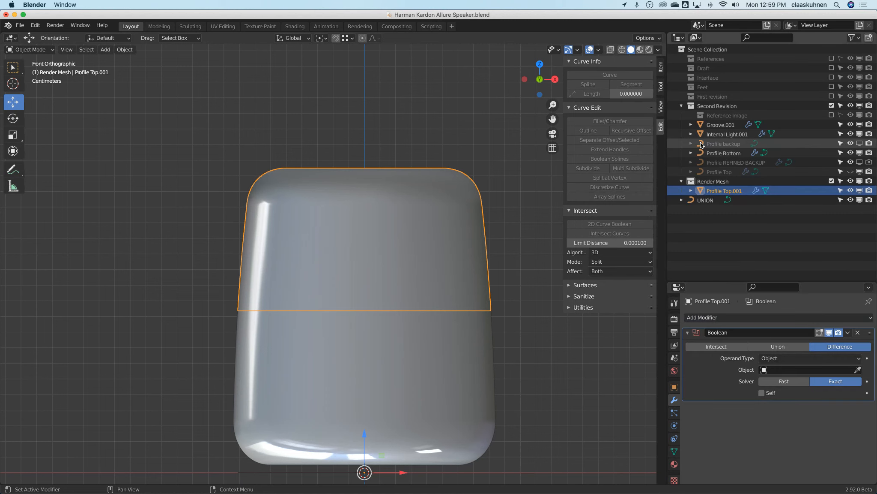
click(788, 371)
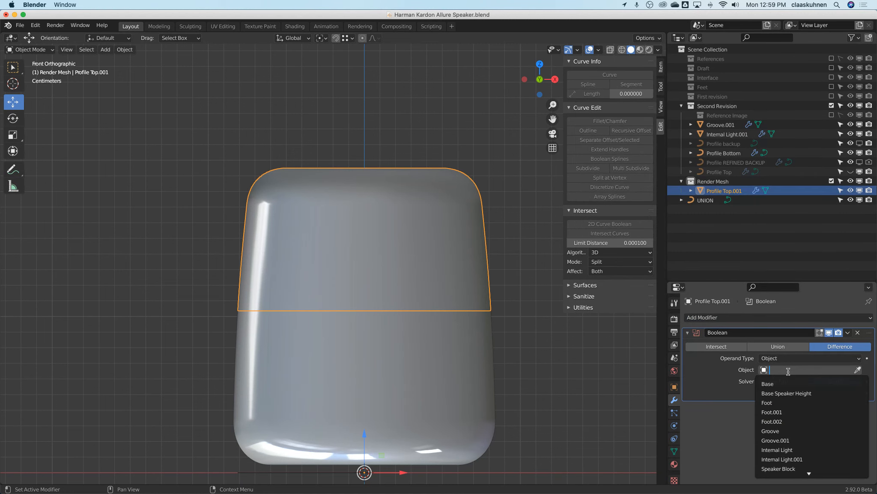
key(Escape)
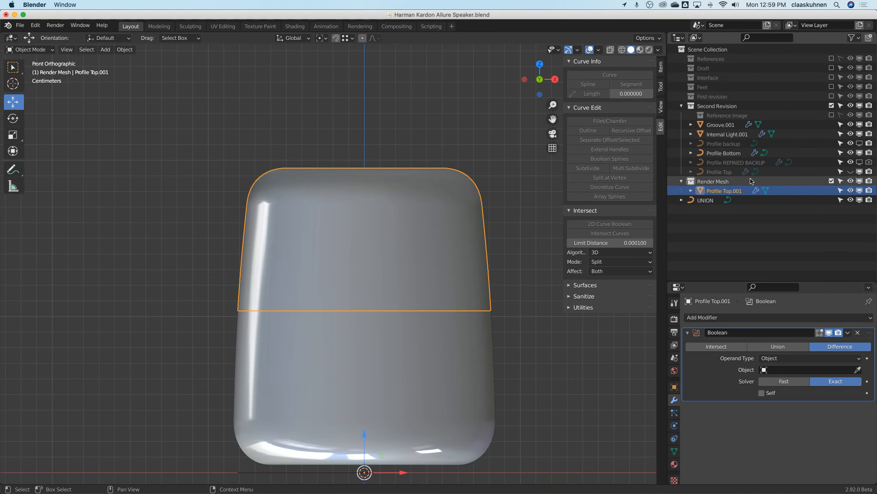
Step: Hide Profile Top.001 and raise the upper edge of the Groove.001 profile by about 1.3 mm along Z
key(shift+z)
scroll(261, 165, up, 8)
key(h)
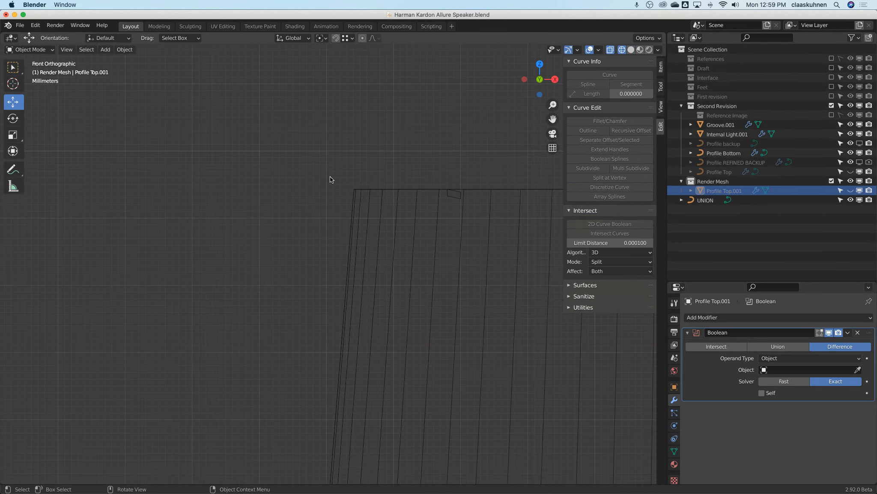
click(448, 195)
shift+middle_drag(465, 191, 390, 198)
scroll(390, 197, up, 5)
key(Tab)
click(359, 191)
drag(353, 162, 353, 140)
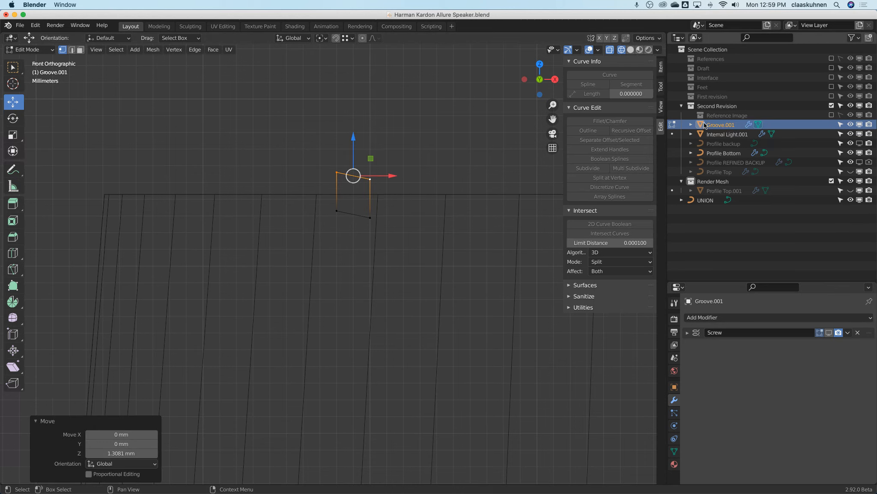
key(Tab)
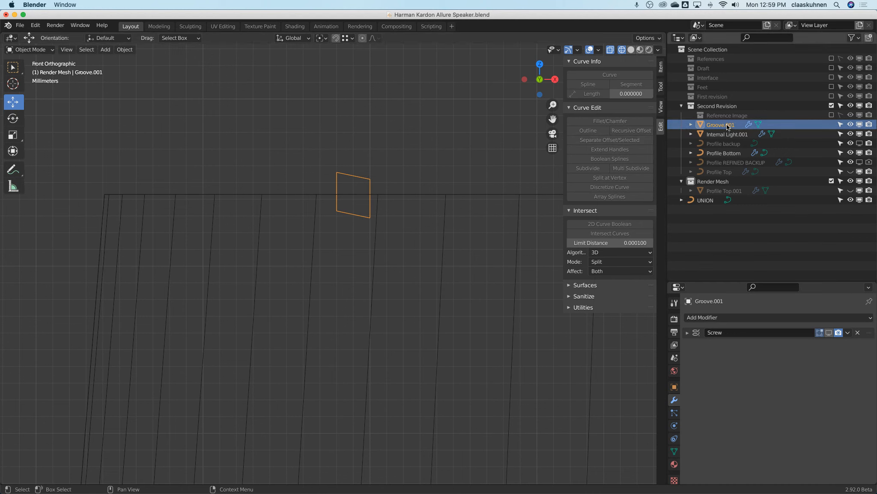
Step: Move Groove.001 into the Render Mesh collection, reveal Profile Top.001, and exclude the Second Revision collection from the view layer
drag(721, 124, 716, 182)
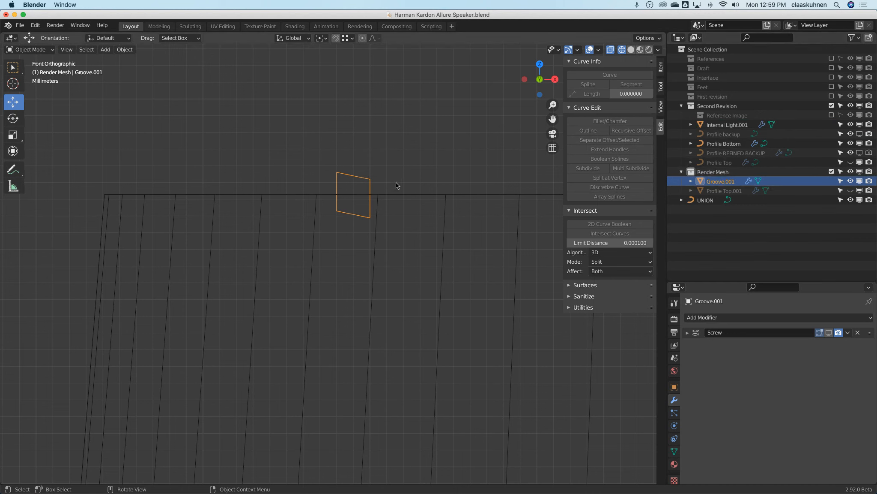
click(380, 197)
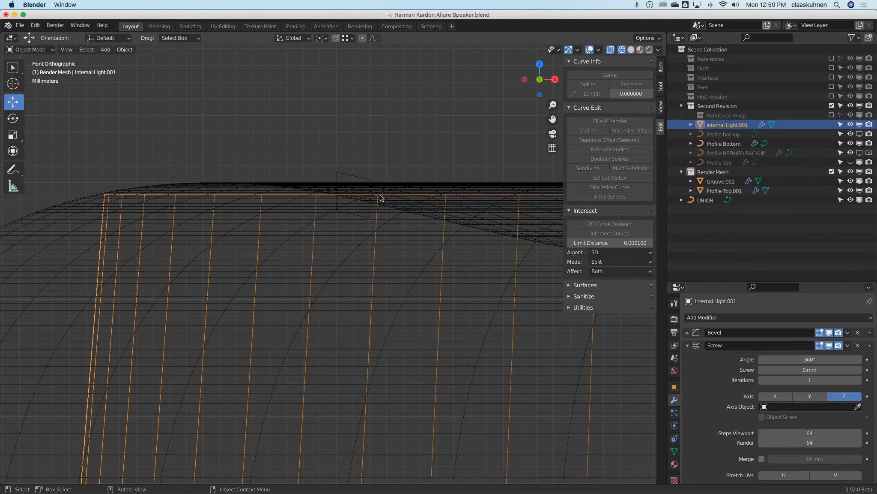
click(832, 105)
Step: Assign Groove.001 as the Boolean object of Profile Top.001 and enable the groove's Screw modifier in the viewport
click(180, 223)
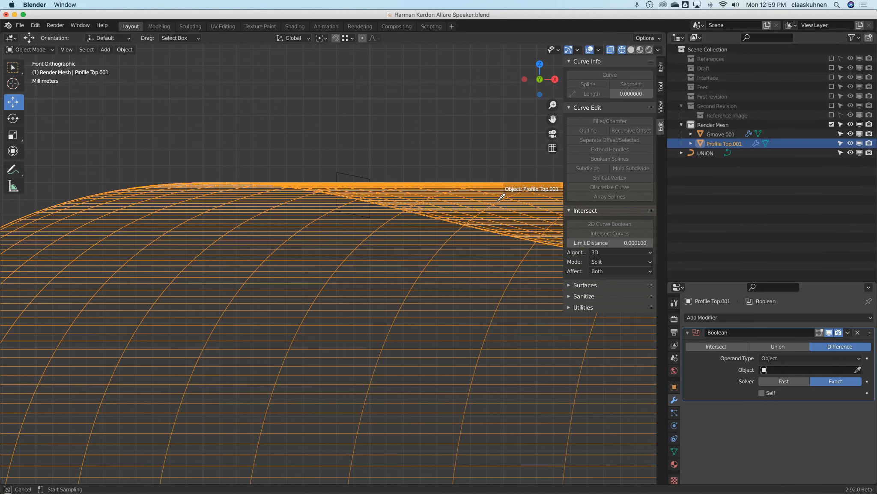
click(354, 173)
click(355, 173)
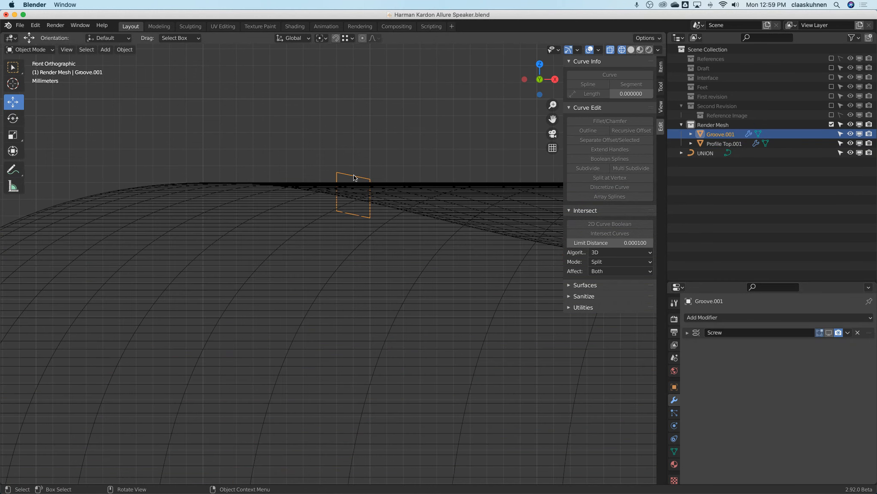
click(829, 334)
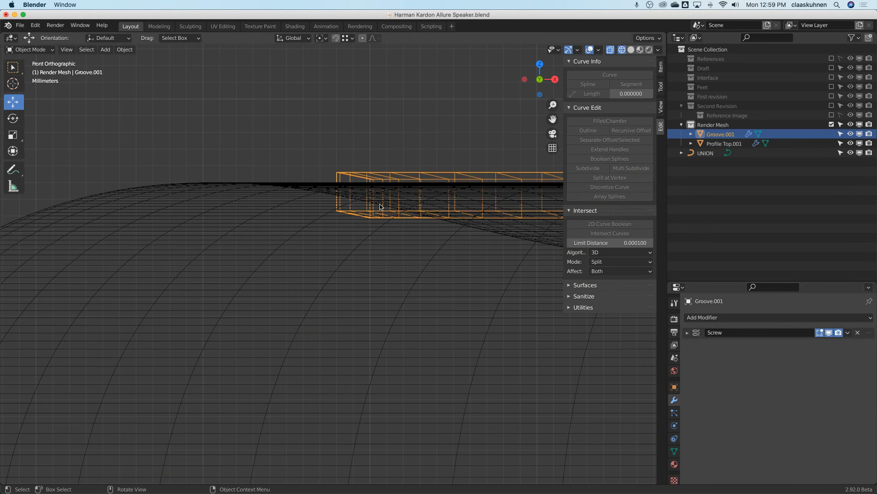
key(shift+z)
middle_drag(476, 224, 366, 257)
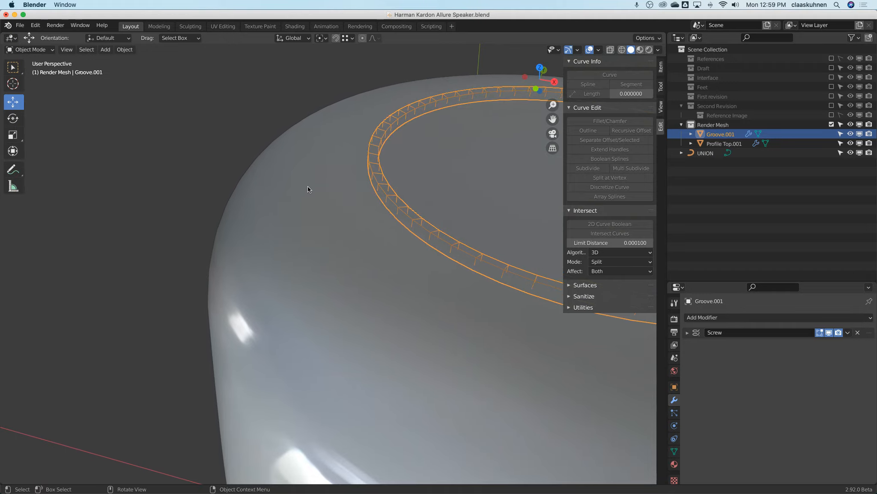
Step: Examine the groove area of Profile Top.001 up close in different shading modes to check the Boolean cut
click(310, 181)
key(Tab)
key(Tab)
scroll(396, 143, up, 1)
scroll(397, 143, up, 2)
scroll(397, 143, down, 2)
key(z)
click(325, 230)
mouse_move(326, 230)
middle_down()
mouse_move(458, 196)
mouse_move(416, 159)
mouse_move(418, 131)
mouse_move(383, 148)
mouse_move(423, 189)
middle_up()
key(shift+z)
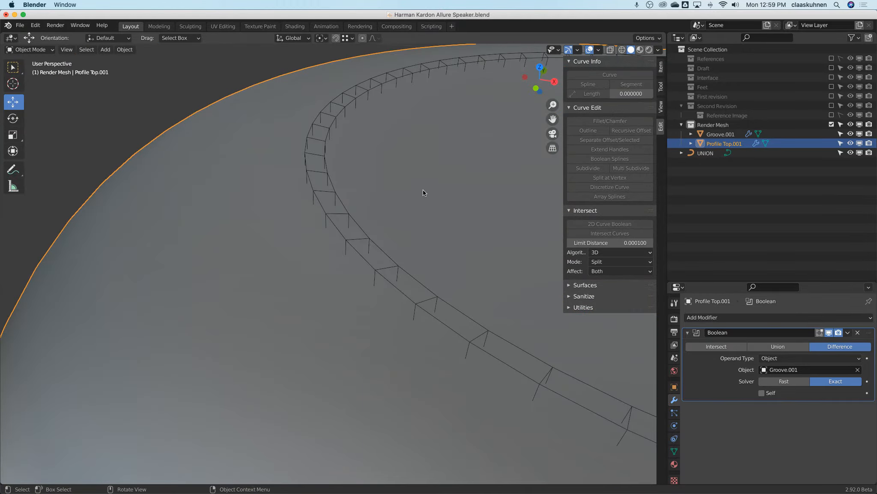
Step: Turn on the Face Orientation overlay to check the normals of the top body
click(599, 49)
click(567, 219)
middle_drag(316, 209, 320, 262)
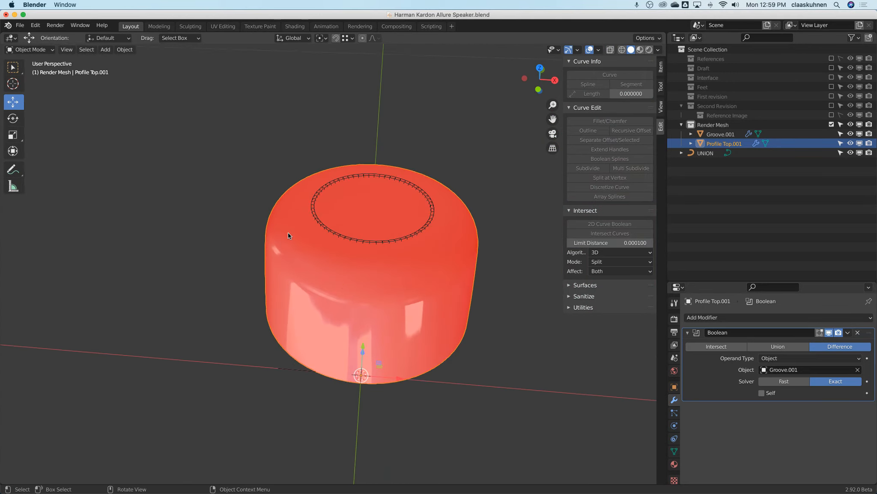
scroll(279, 204, up, 5)
scroll(280, 203, down, 6)
Step: Recalculate all normals of the Profile Top.001 mesh to the outside
key(Tab)
key(a)
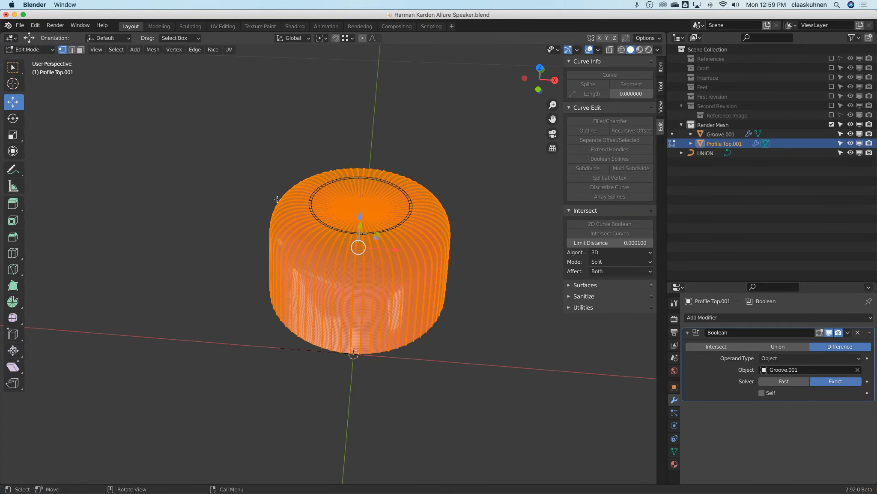
click(152, 49)
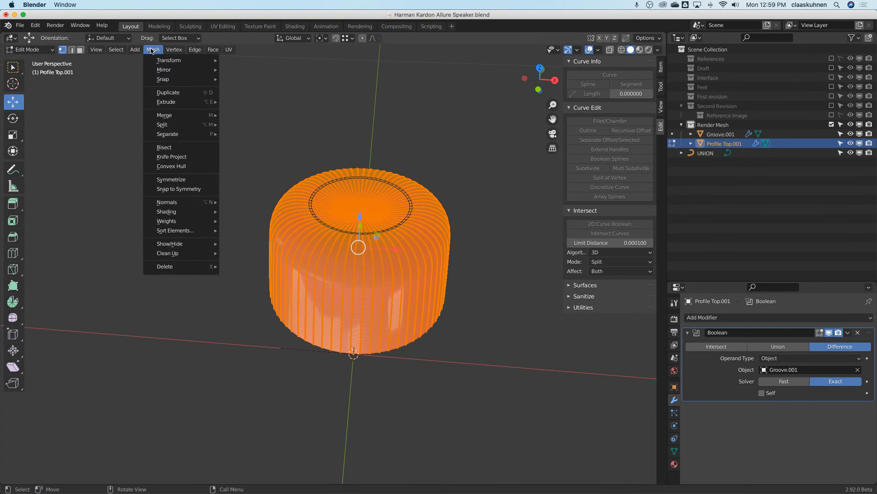
mouse_move(176, 203)
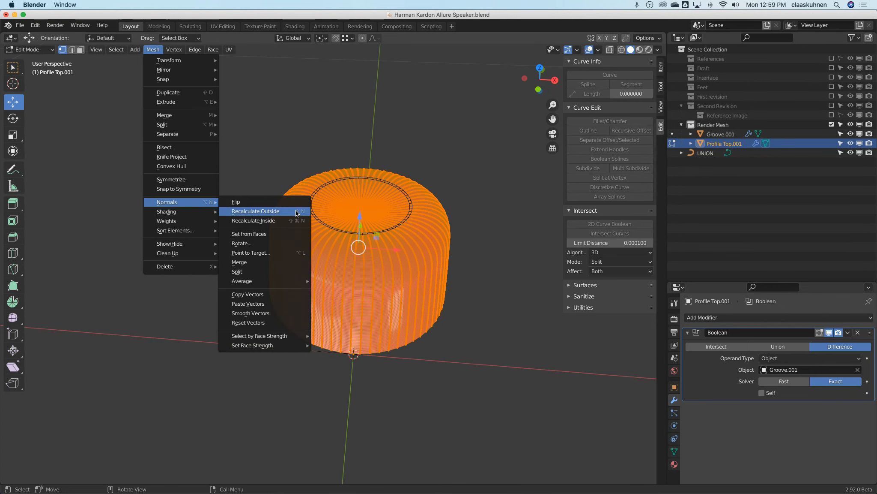
click(257, 211)
scroll(368, 177, up, 5)
key(Tab)
scroll(229, 212, up, 8)
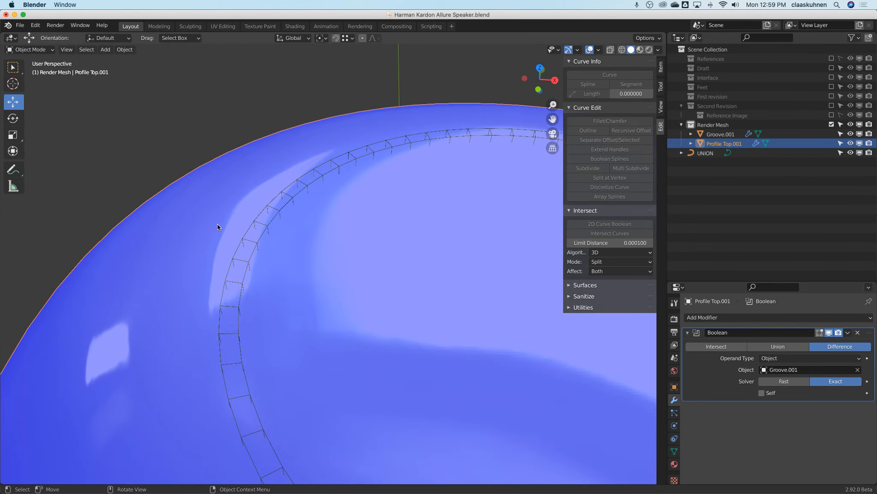
Step: Check the Screw modifier on Groove.001 and set the Boolean solver of Profile Top.001 to Fast
scroll(257, 185, down, 6)
scroll(227, 274, up, 3)
click(262, 249)
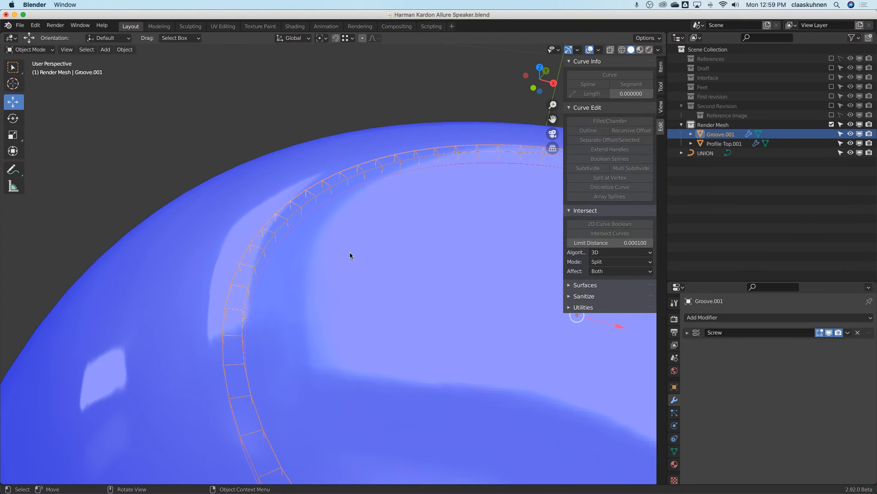
click(687, 333)
click(687, 333)
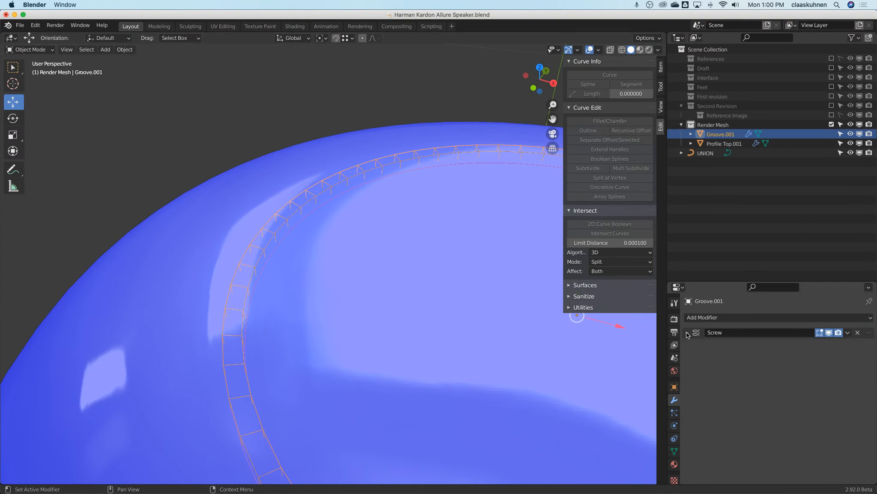
click(305, 155)
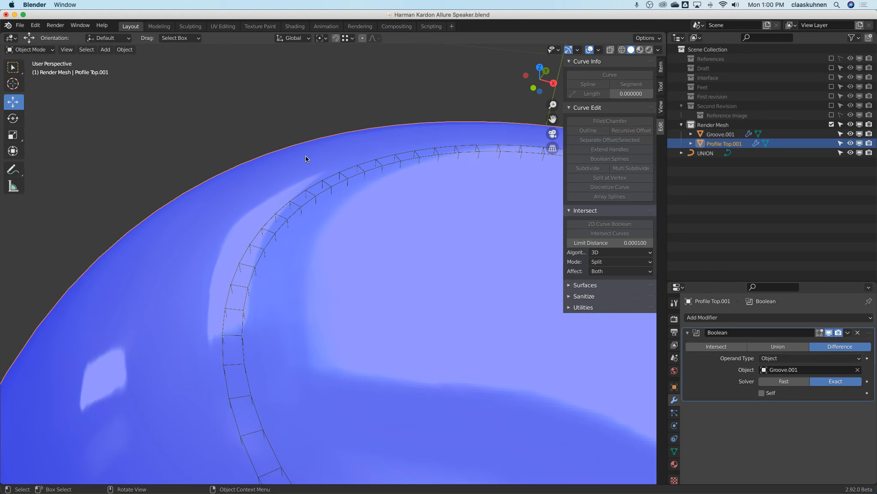
click(784, 381)
middle_drag(286, 275, 278, 301)
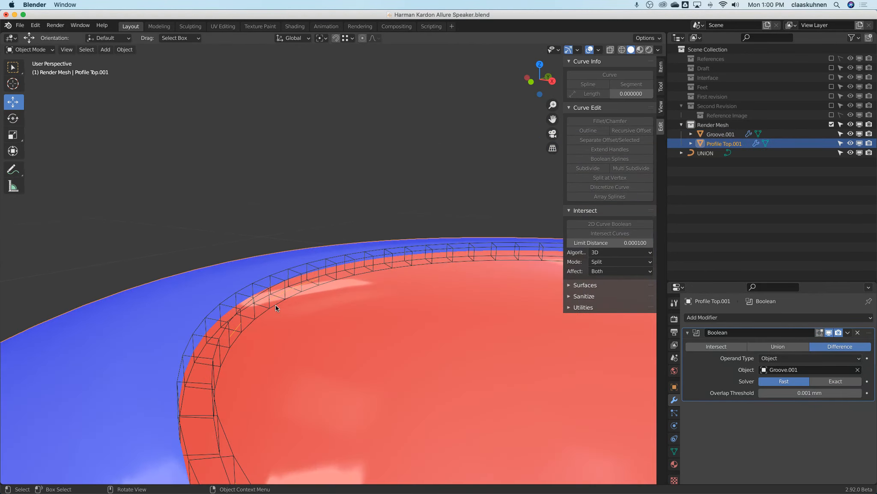
Step: Try moving Groove.001 along the global Z axis to test the Boolean cut
click(276, 305)
key(g)
key(z)
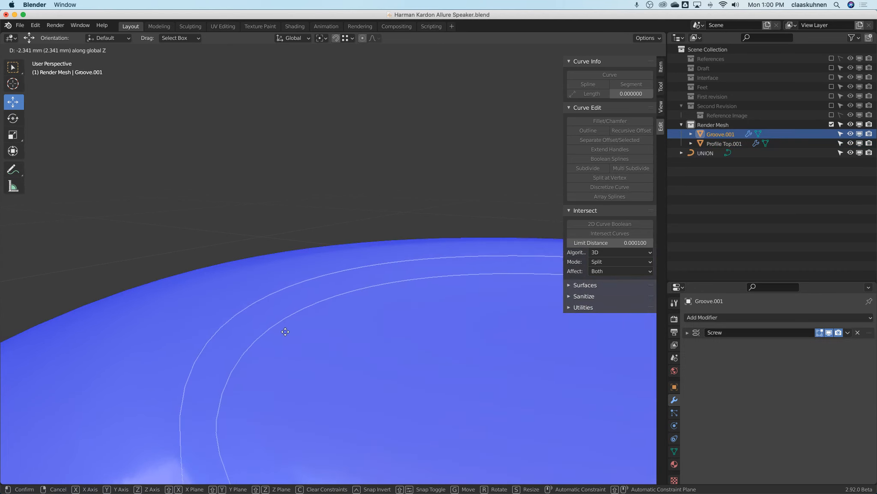
click(290, 298)
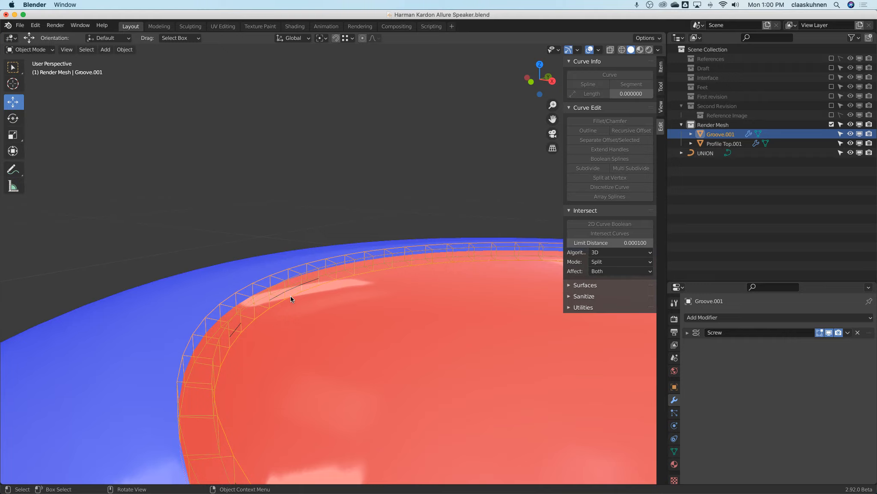
Step: Open the Groove.001 profile mesh for editing
scroll(290, 296, down, 6)
middle_drag(290, 296, 304, 273)
scroll(304, 274, down, 5)
key(Tab)
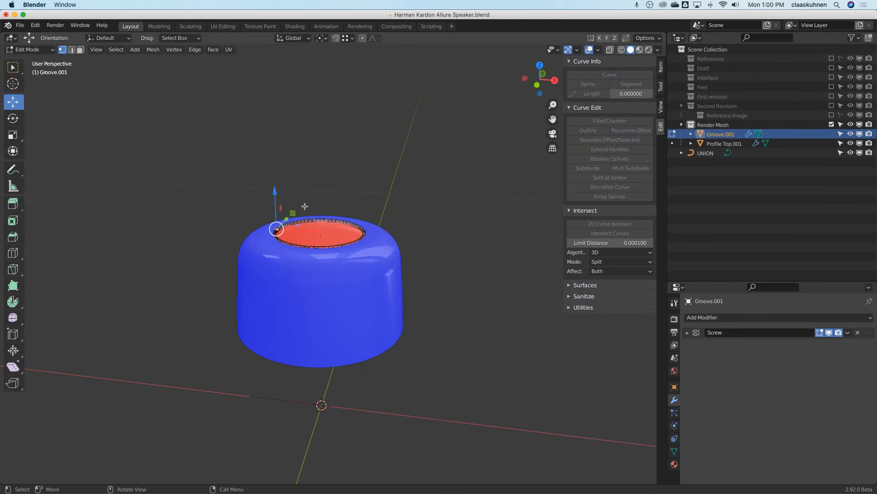
scroll(305, 206, up, 6)
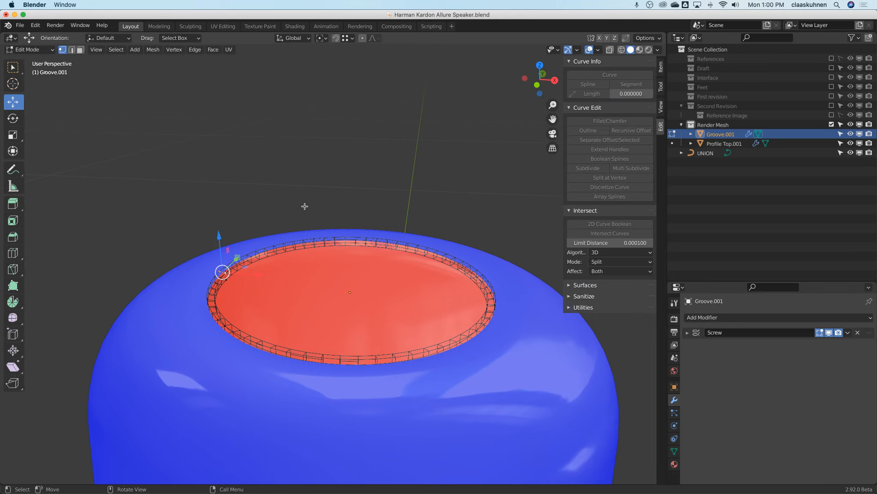